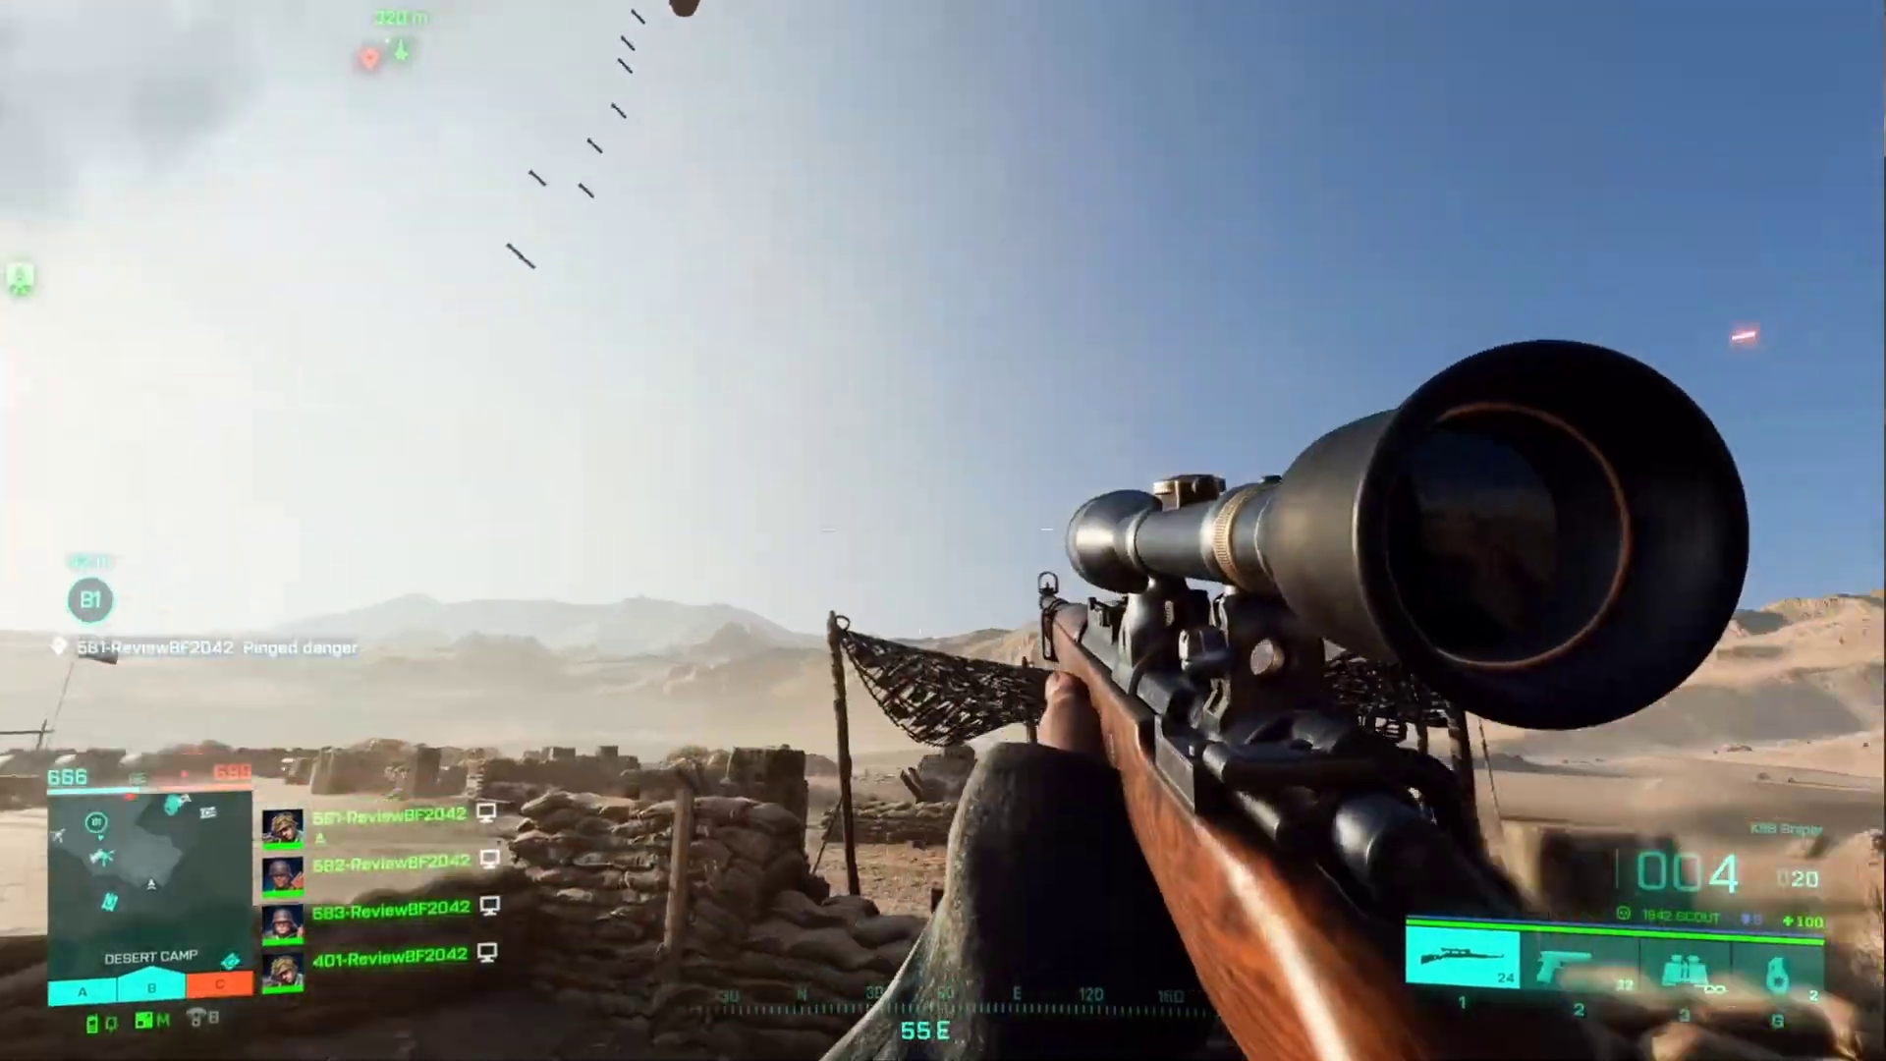
{"action": "key", "text": "w"}
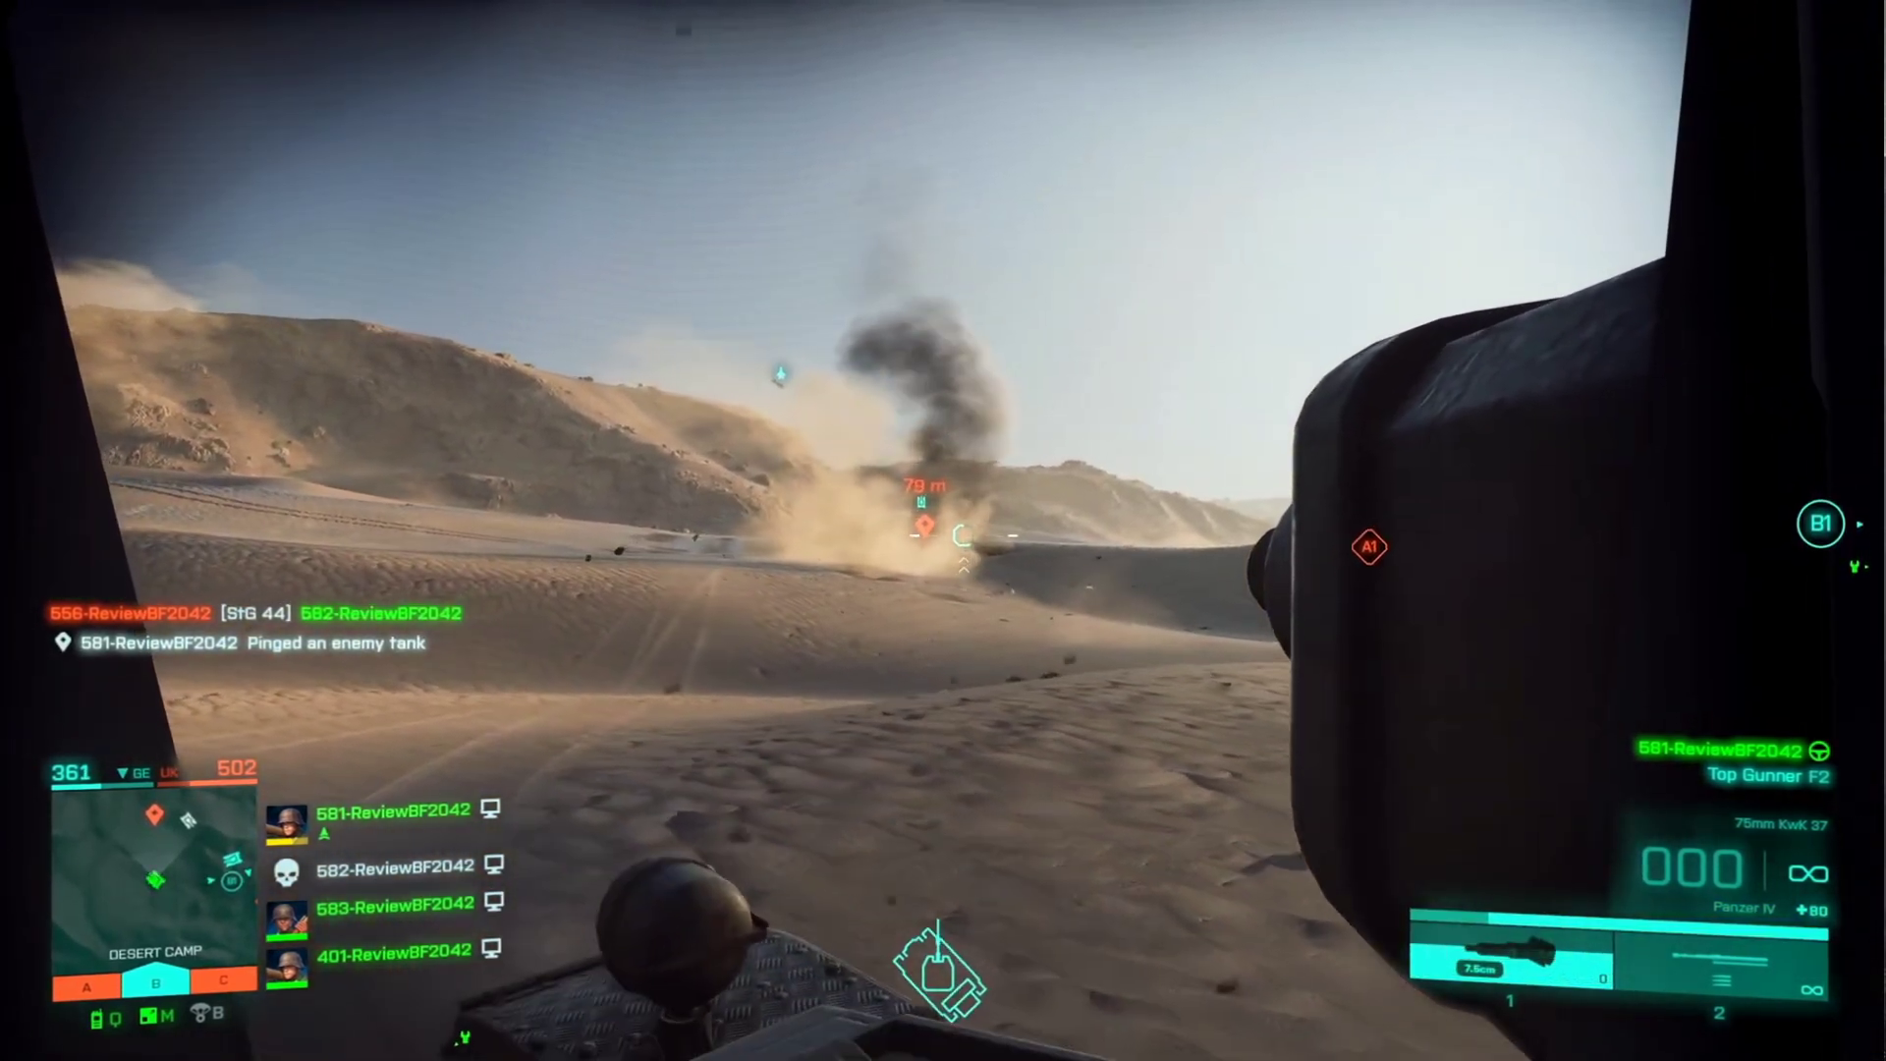
{"action": "key", "text": "q"}
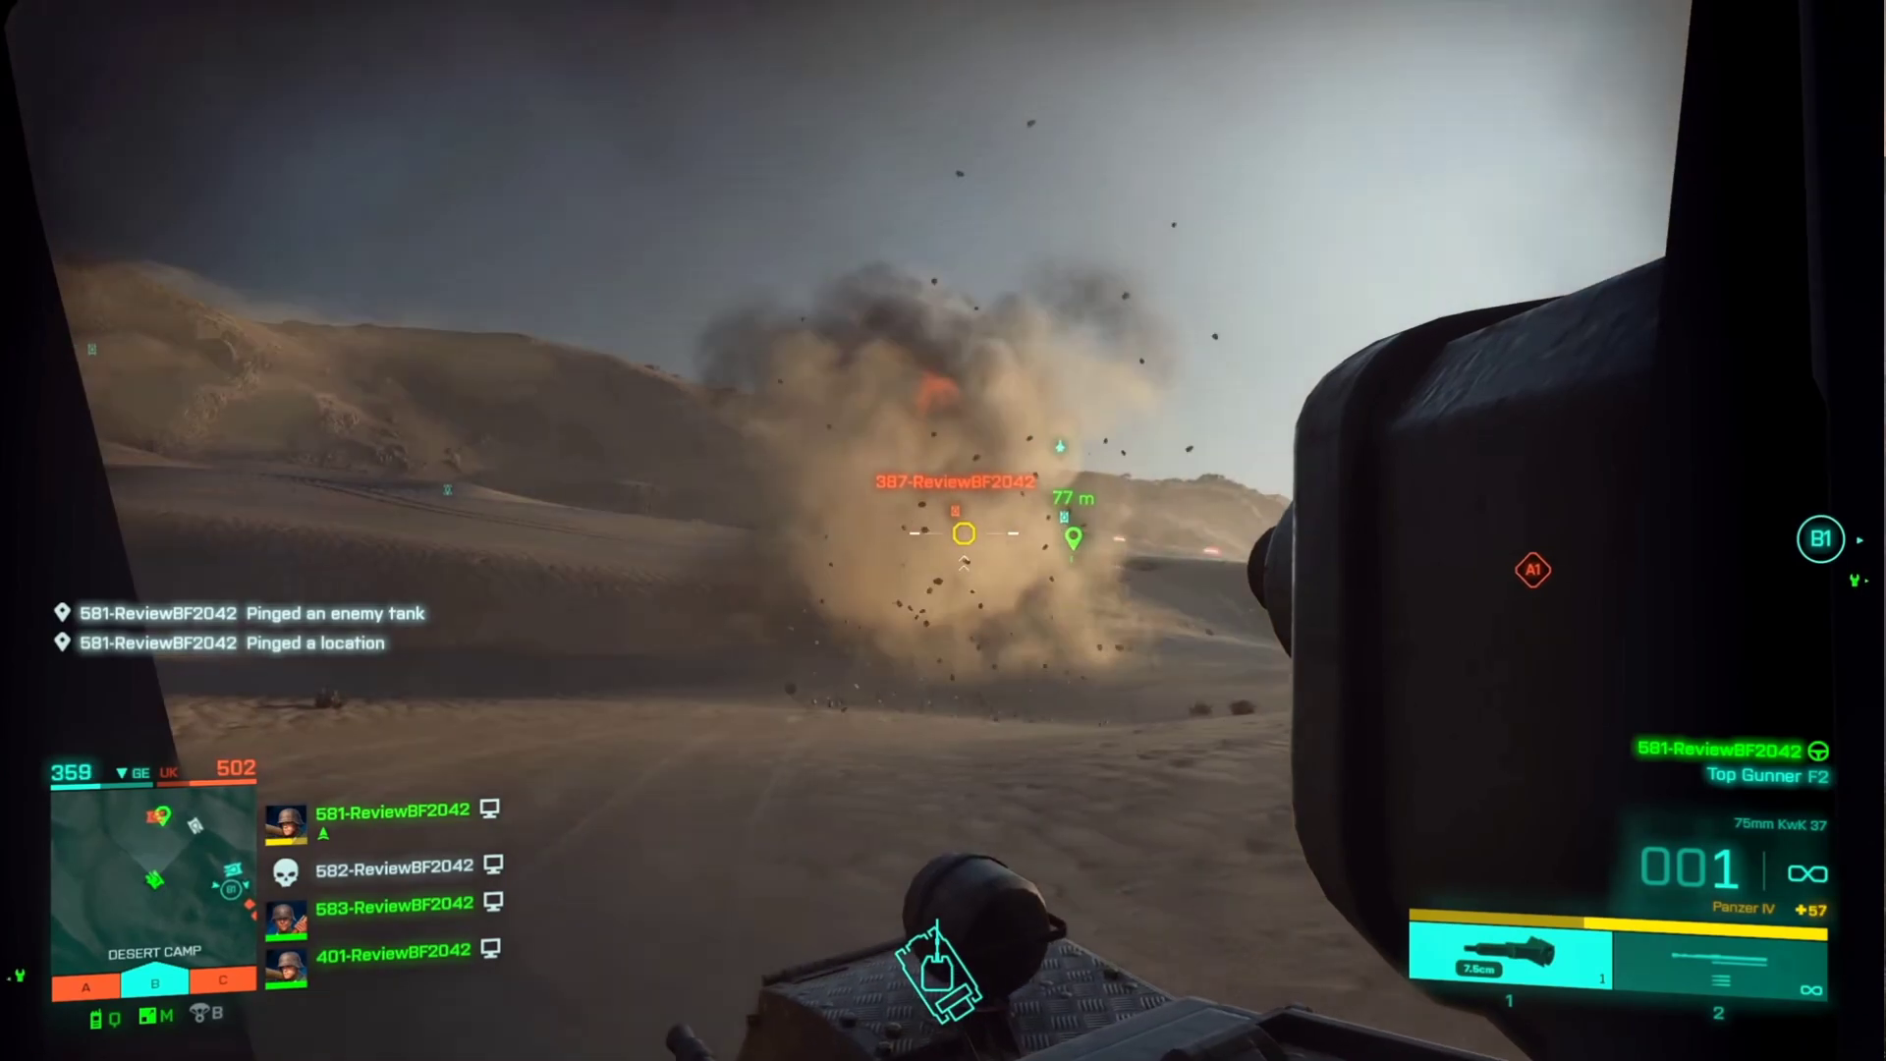
{"action": "key", "text": "q"}
{"action": "key", "text": "q"}
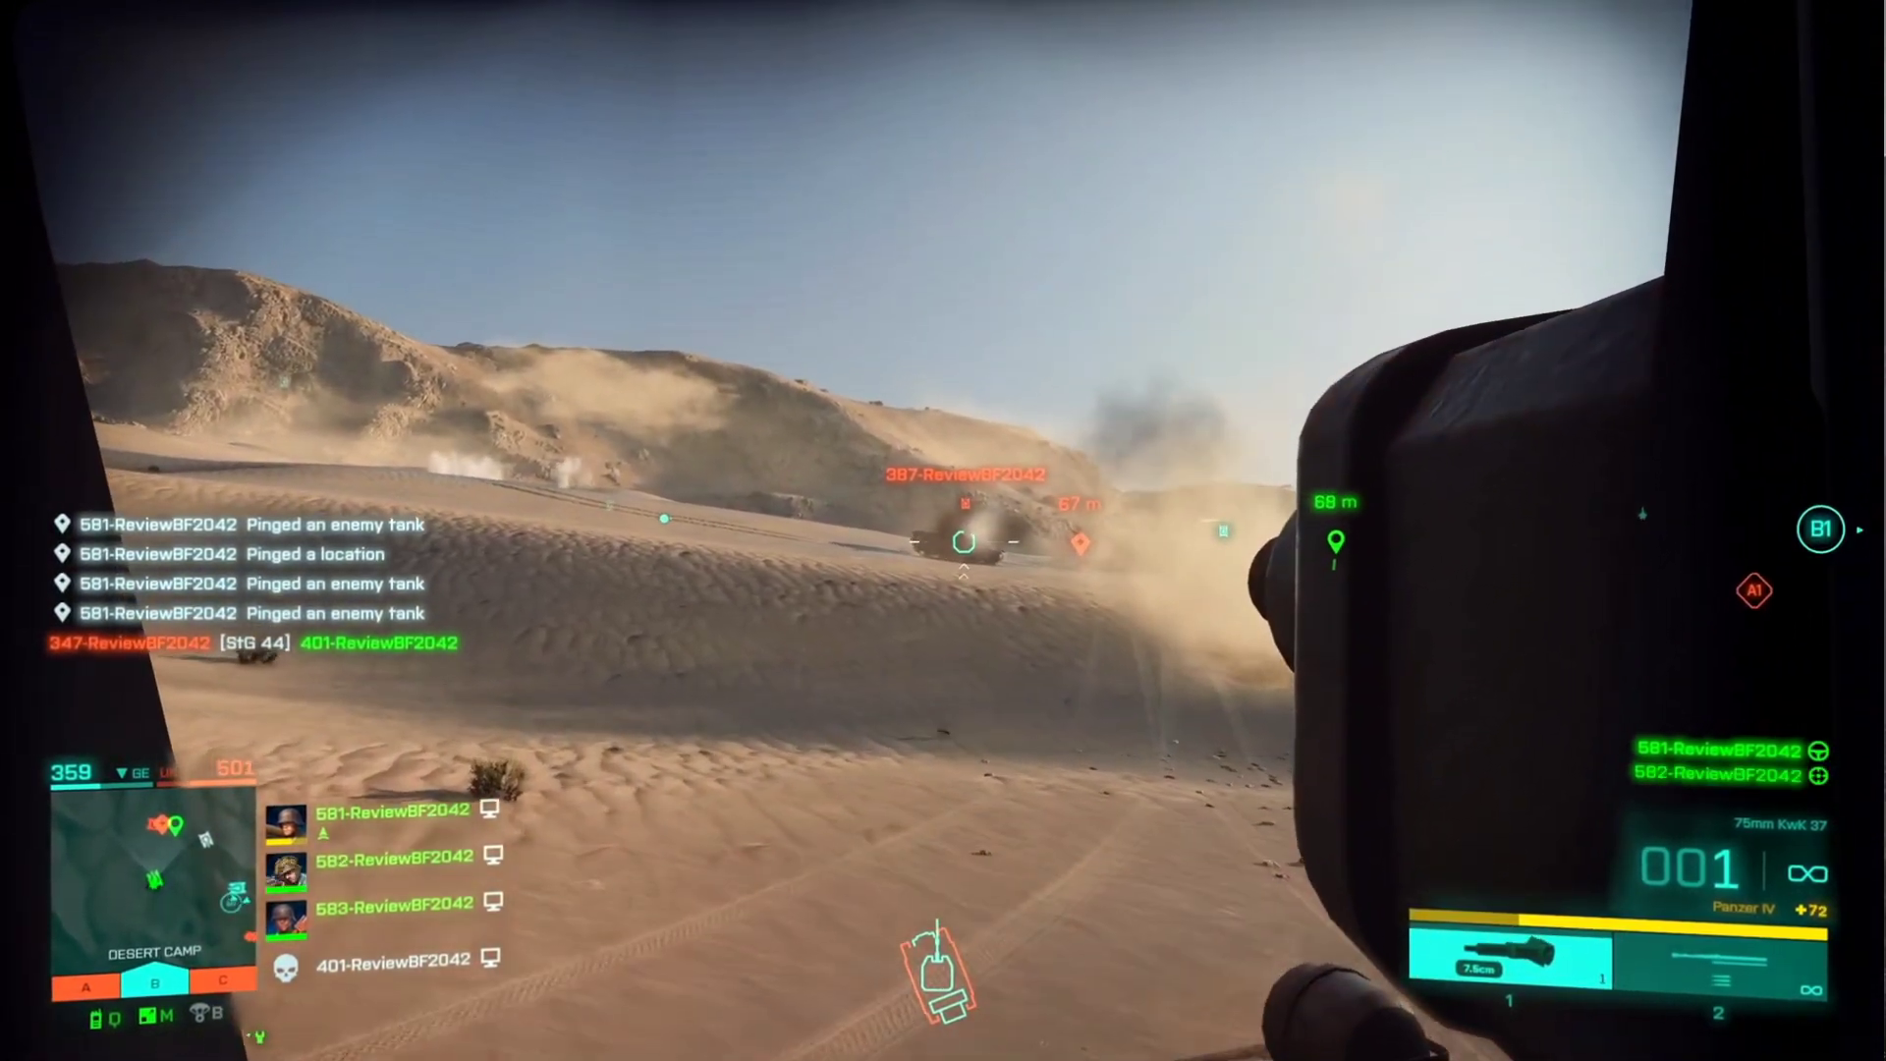
{"action": "left_click", "coordinate": [959, 547]}
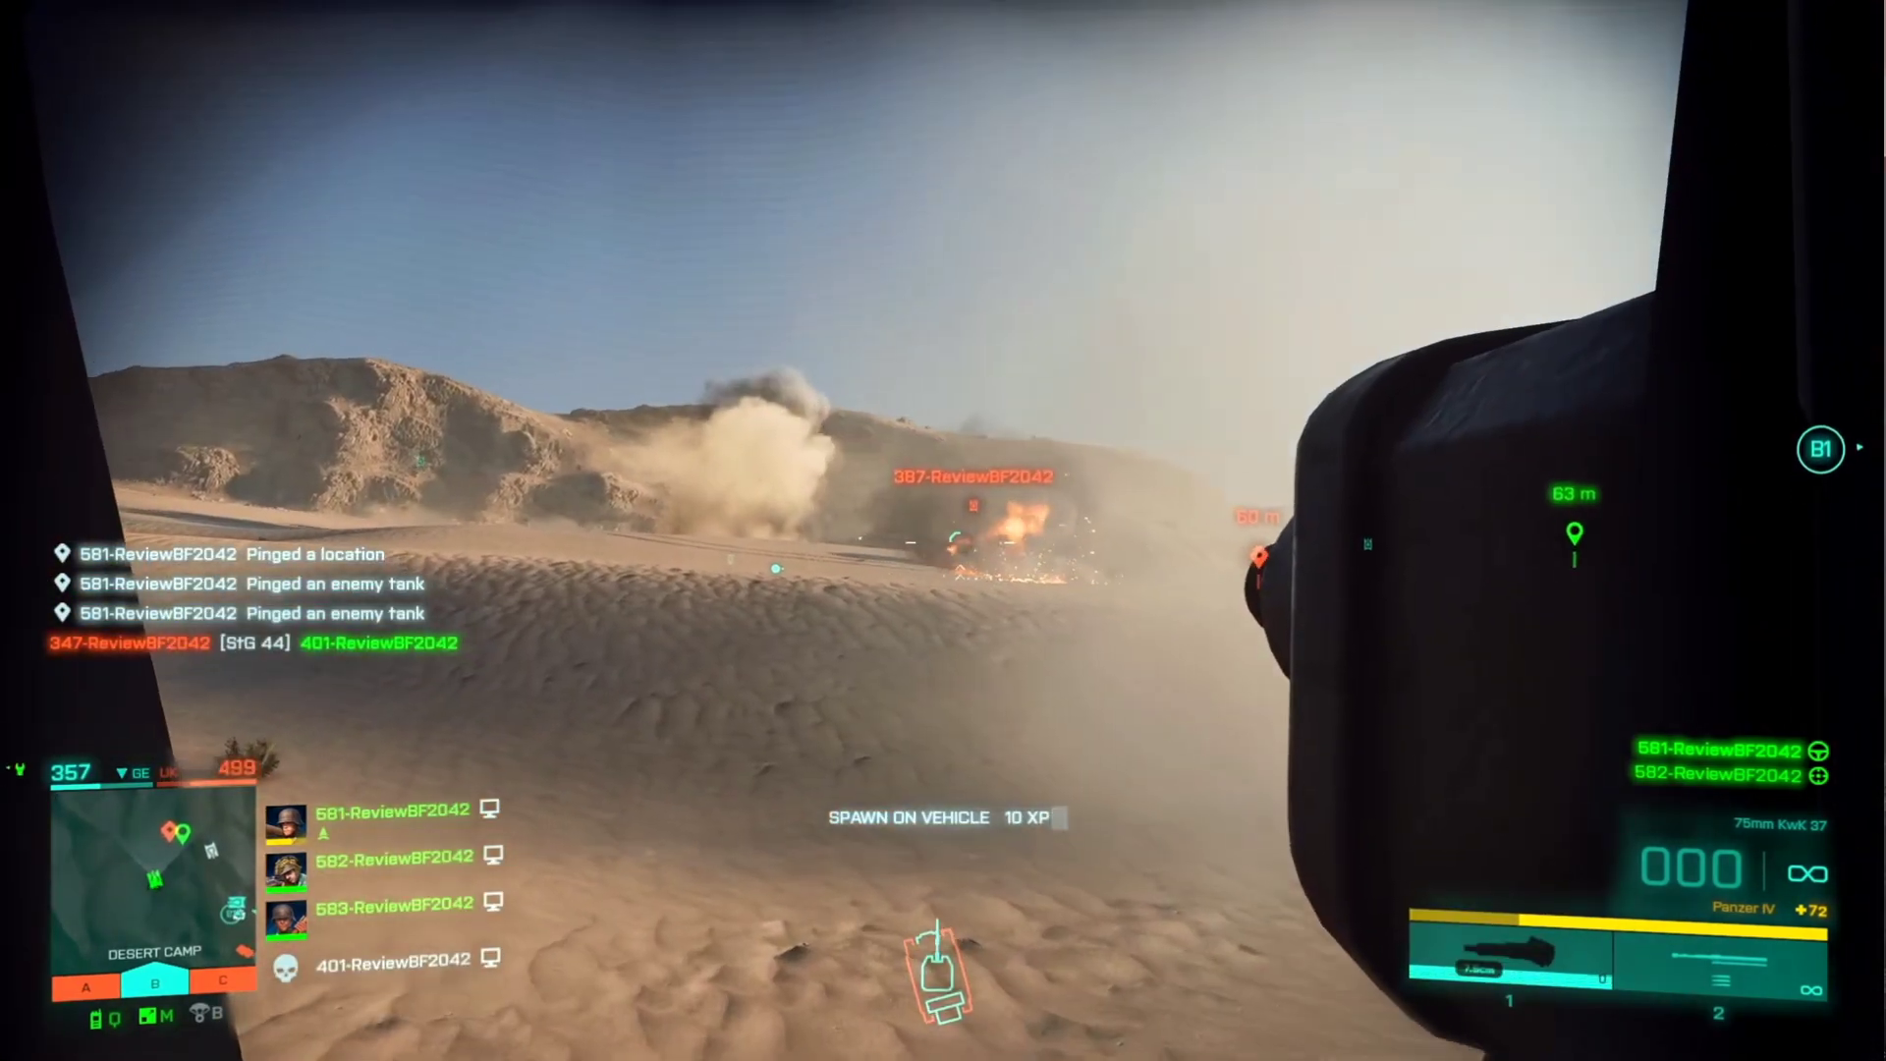
{"action": "key", "text": "q"}
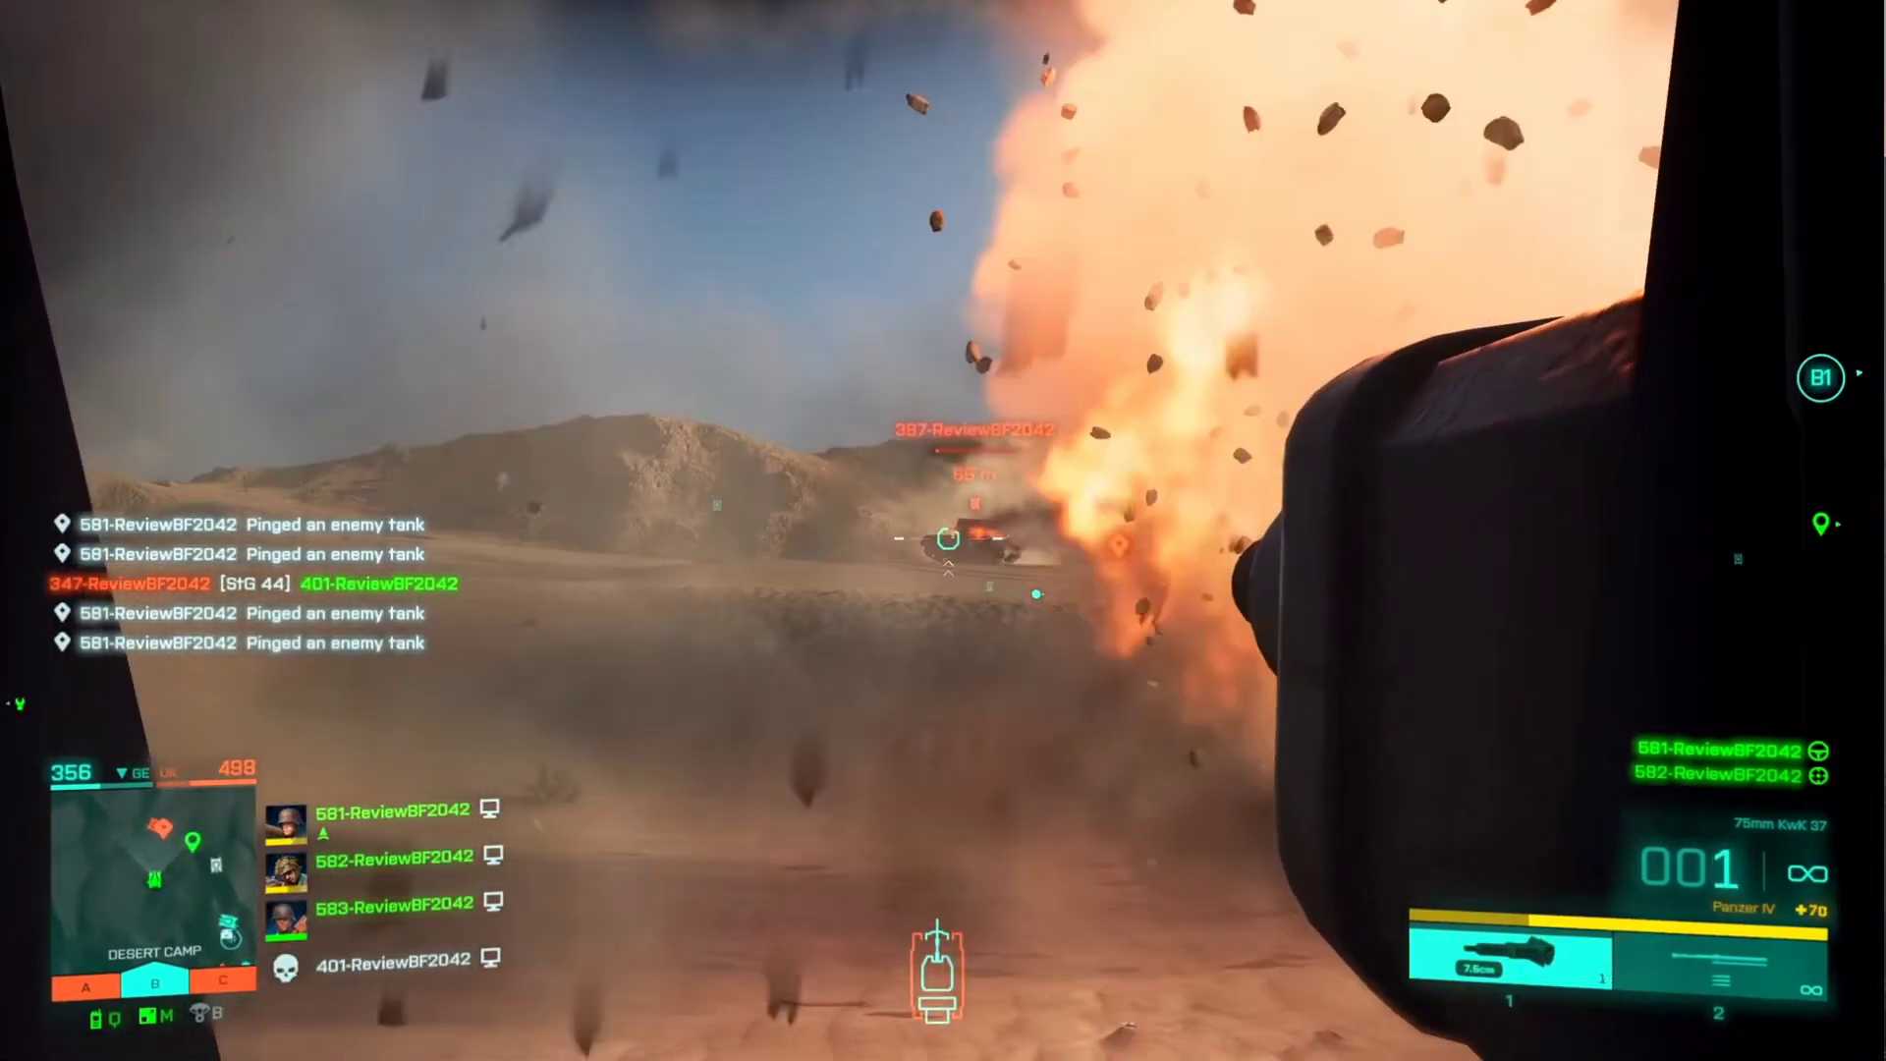
{"action": "left_click", "coordinate": [943, 535]}
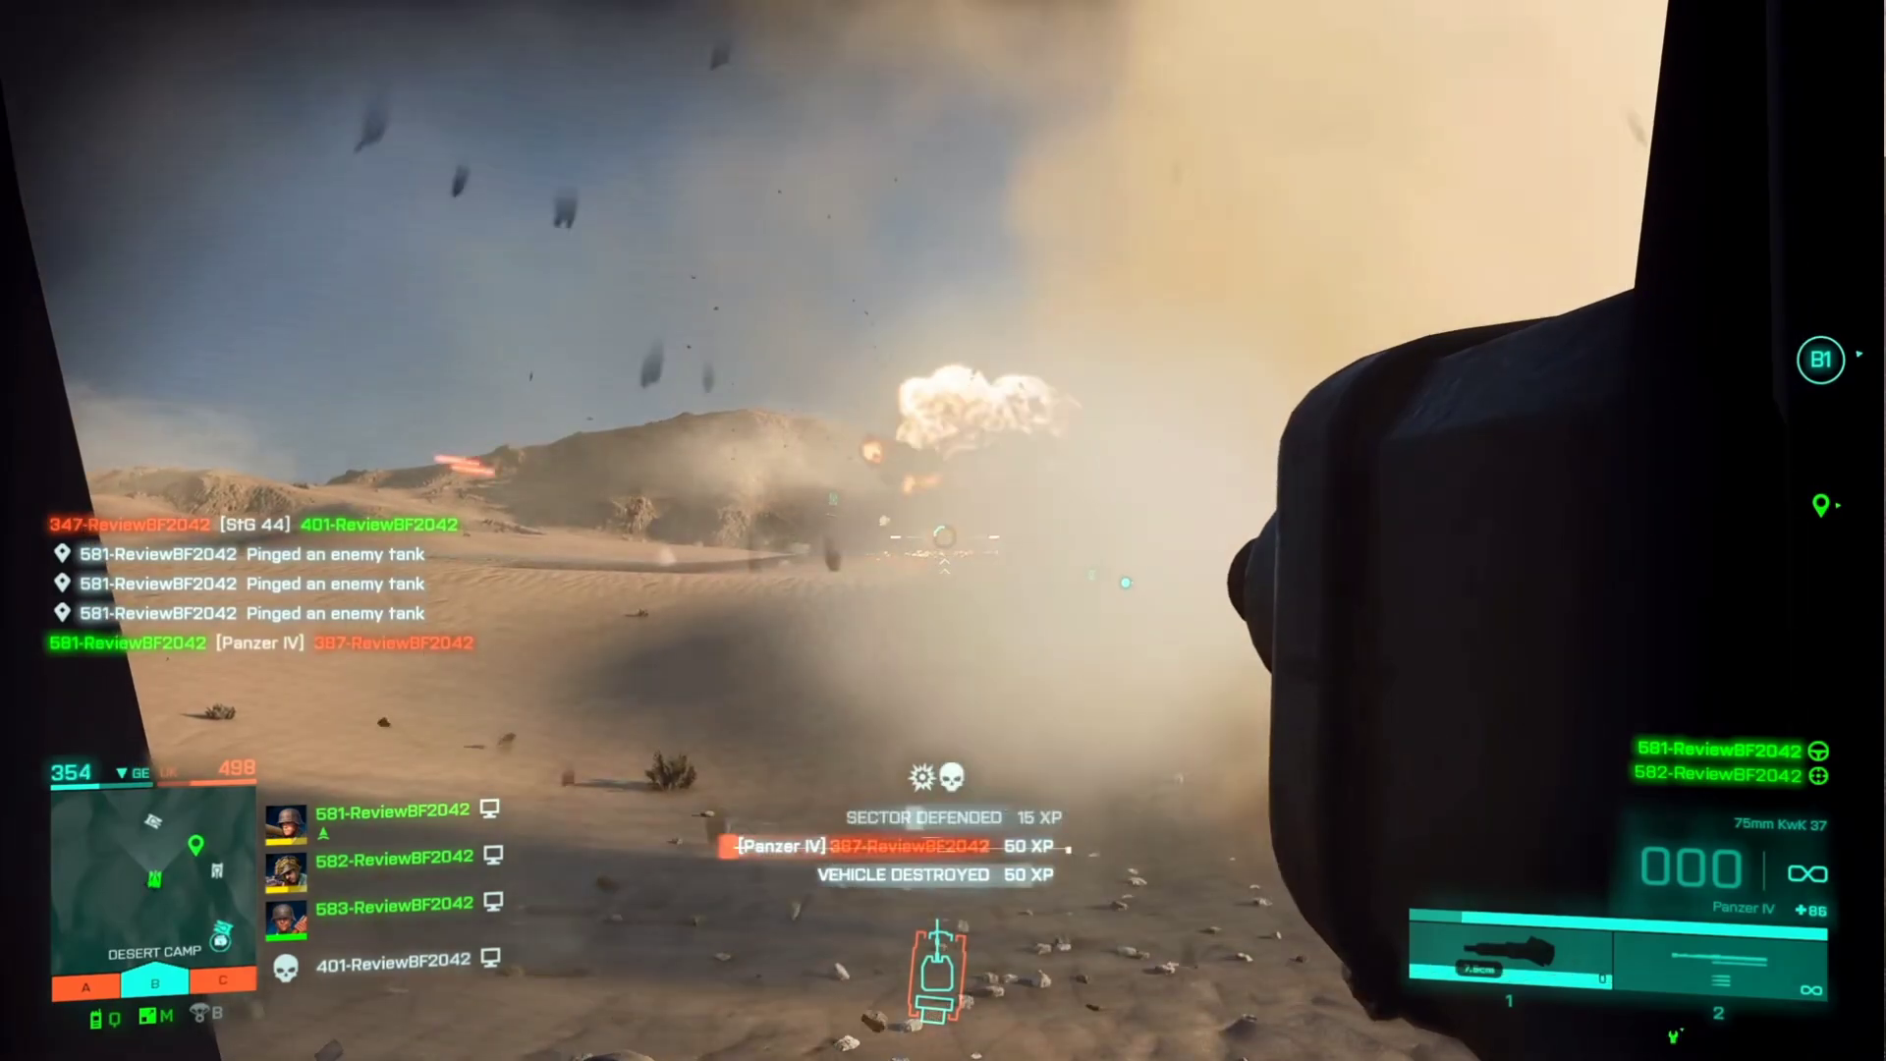
{"action": "key", "text": "c"}
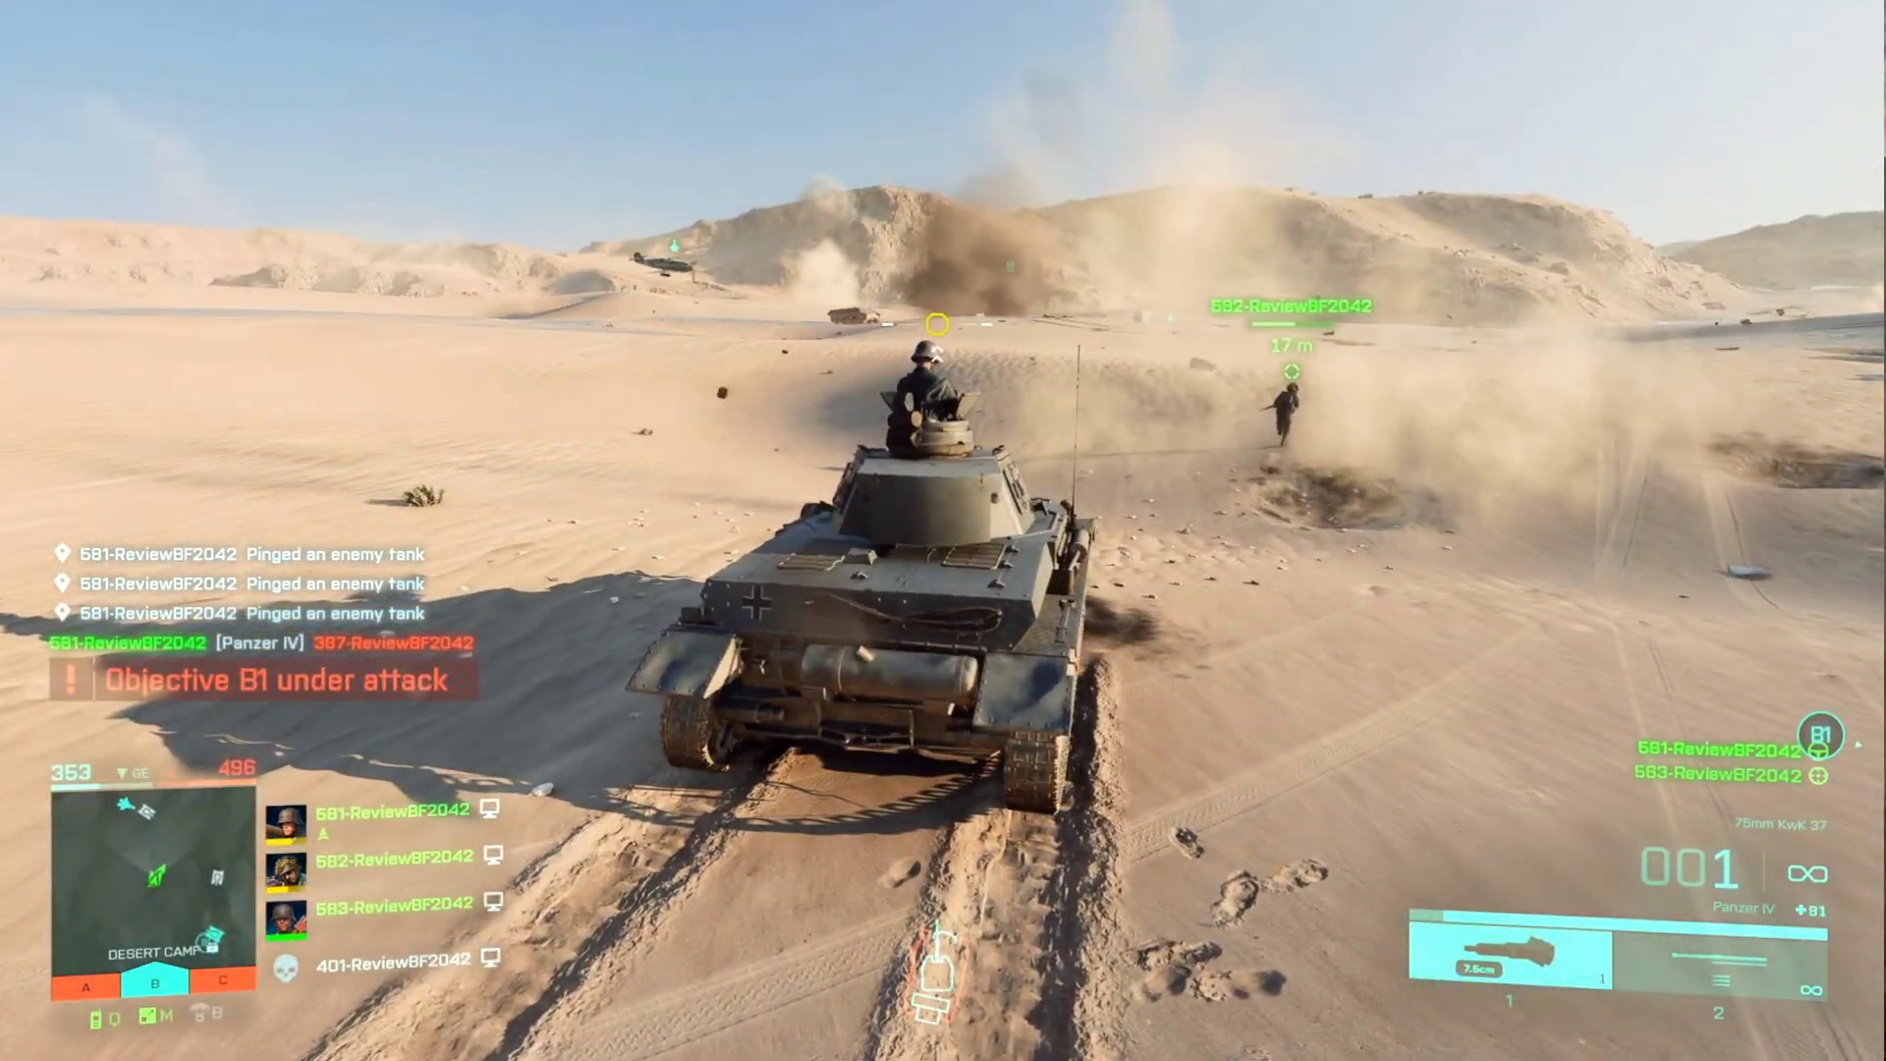
{"action": "key", "text": "w"}
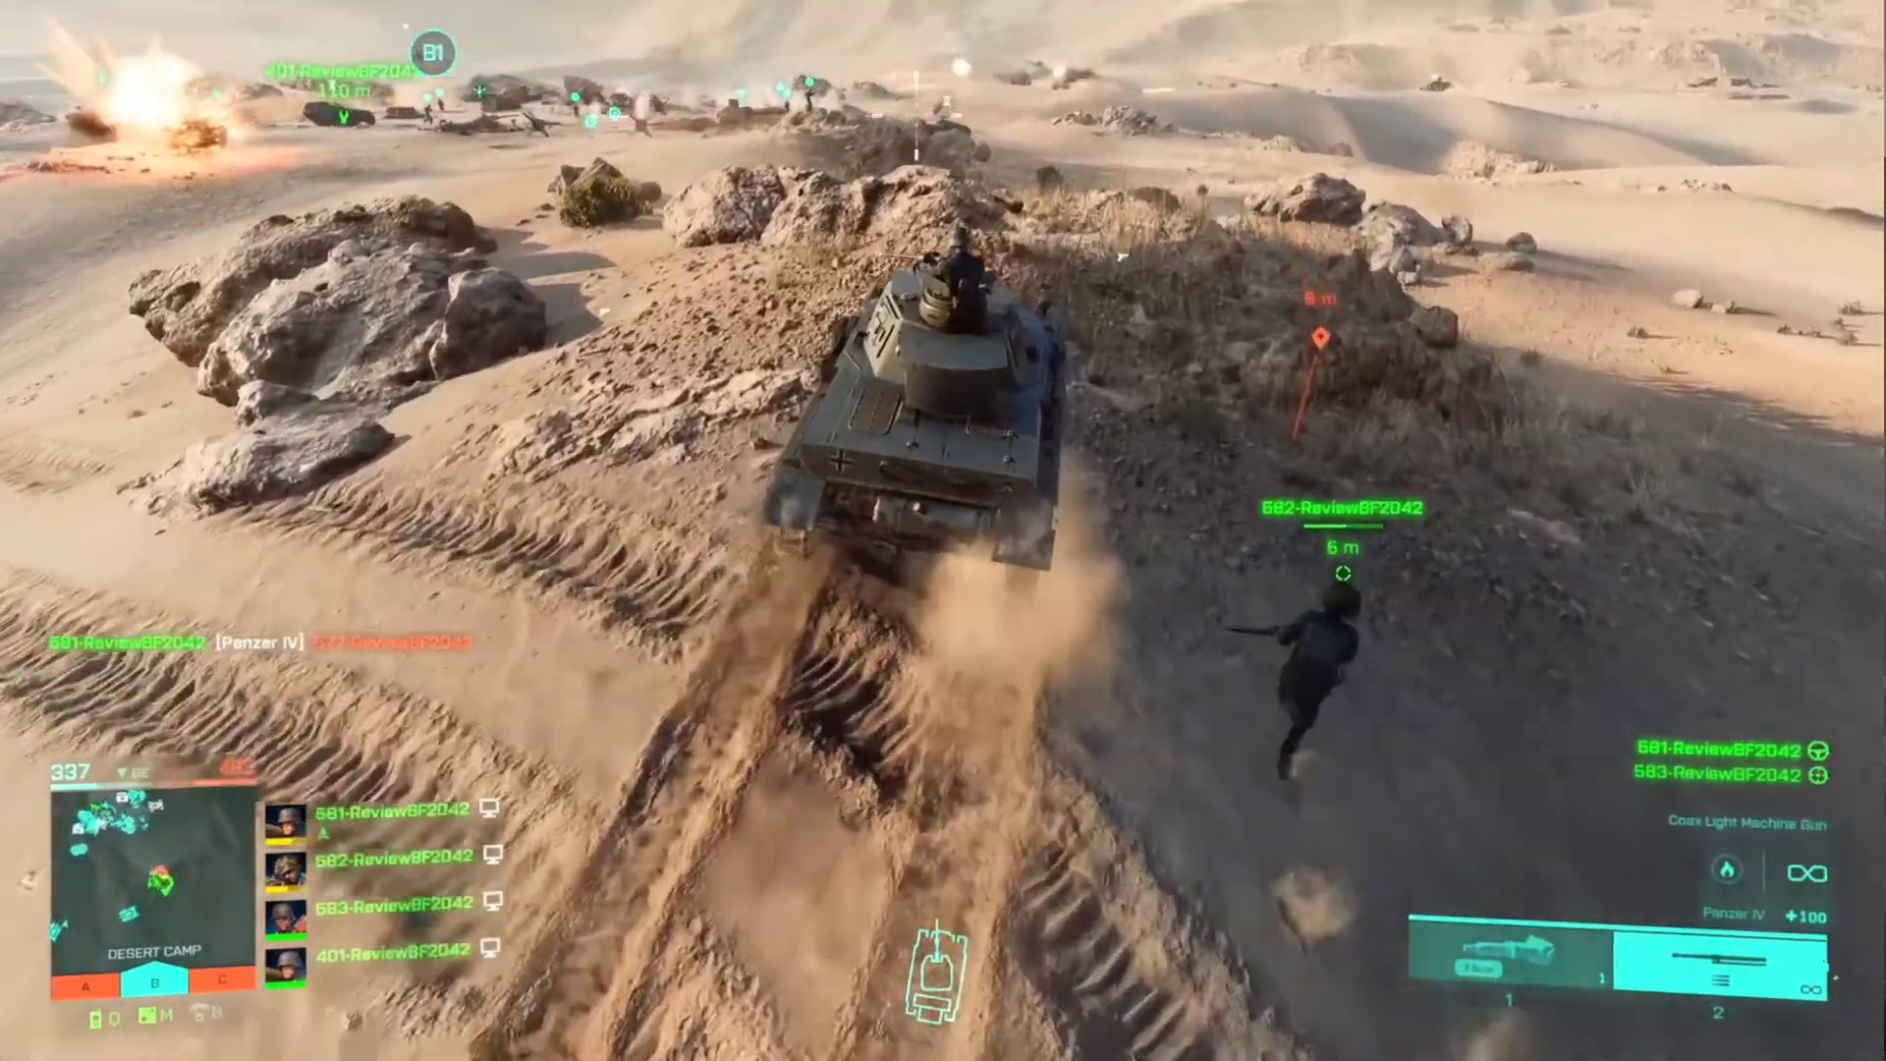
{"action": "key", "text": "c"}
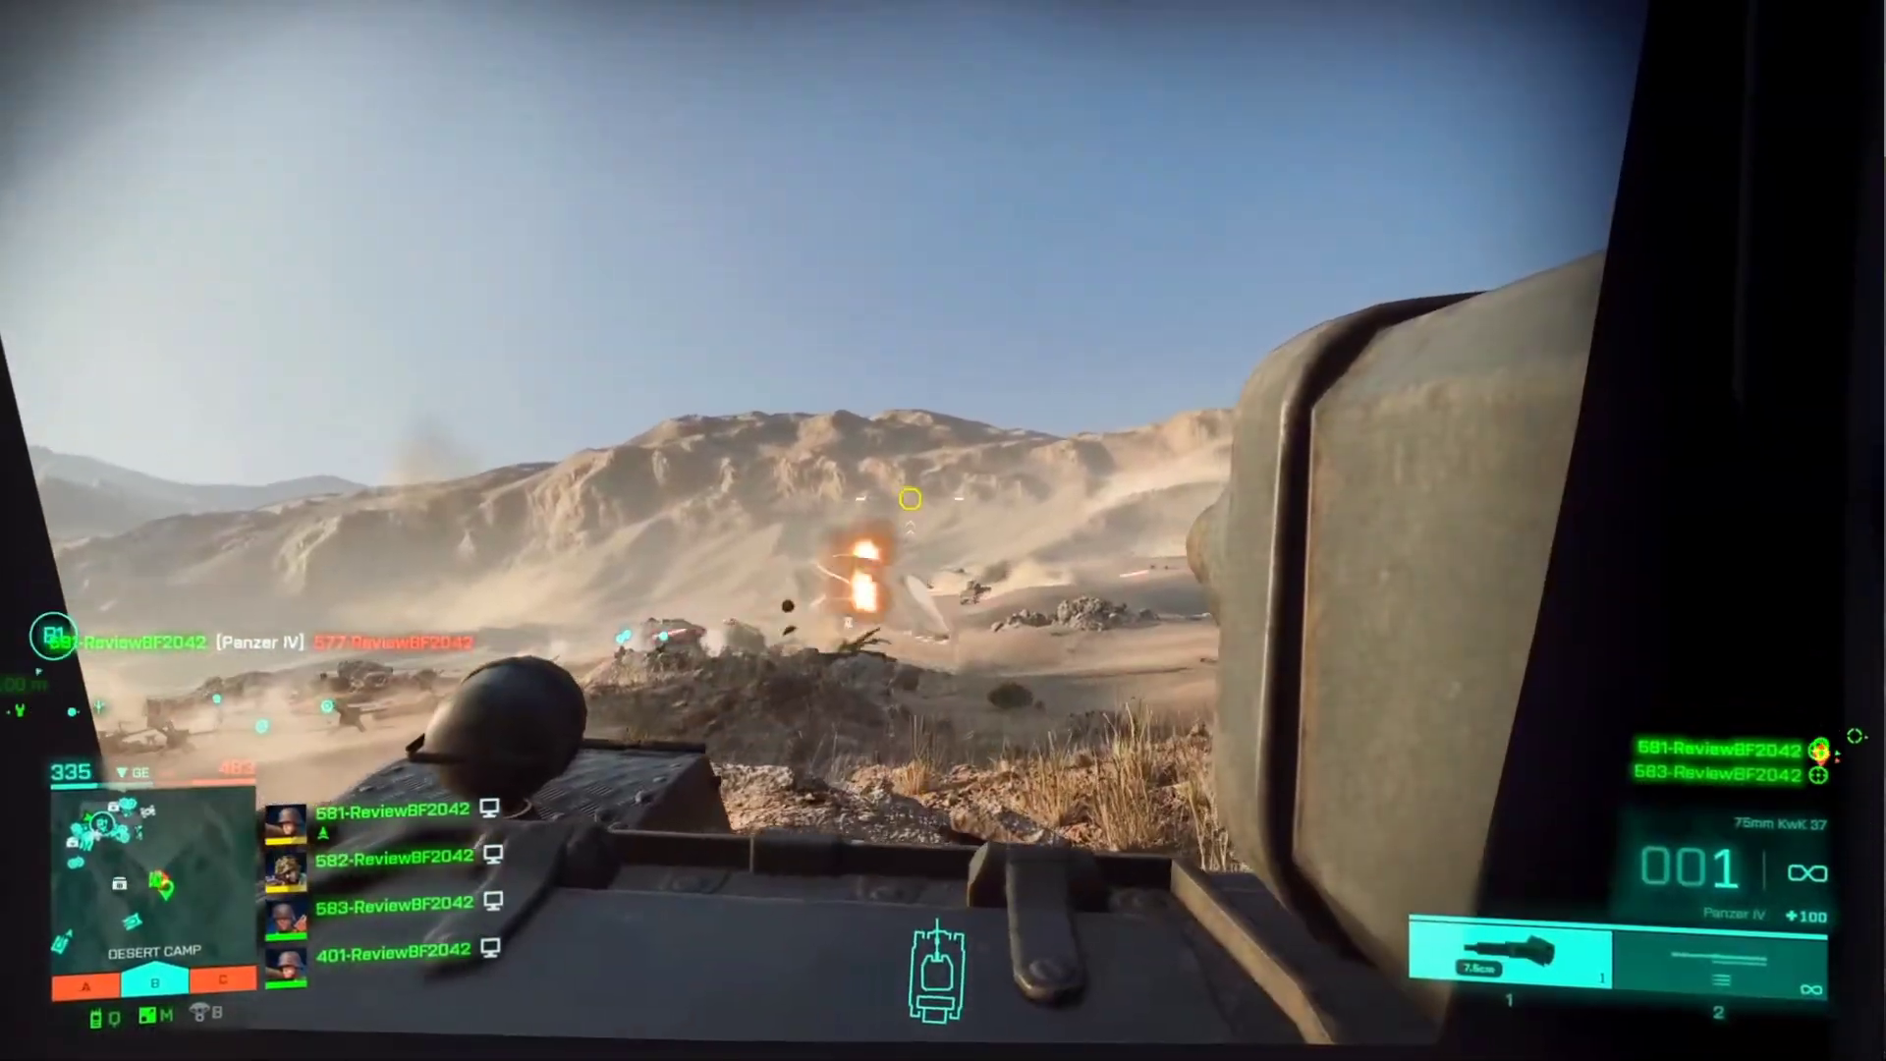
{"action": "right_click", "coordinate": [909, 526]}
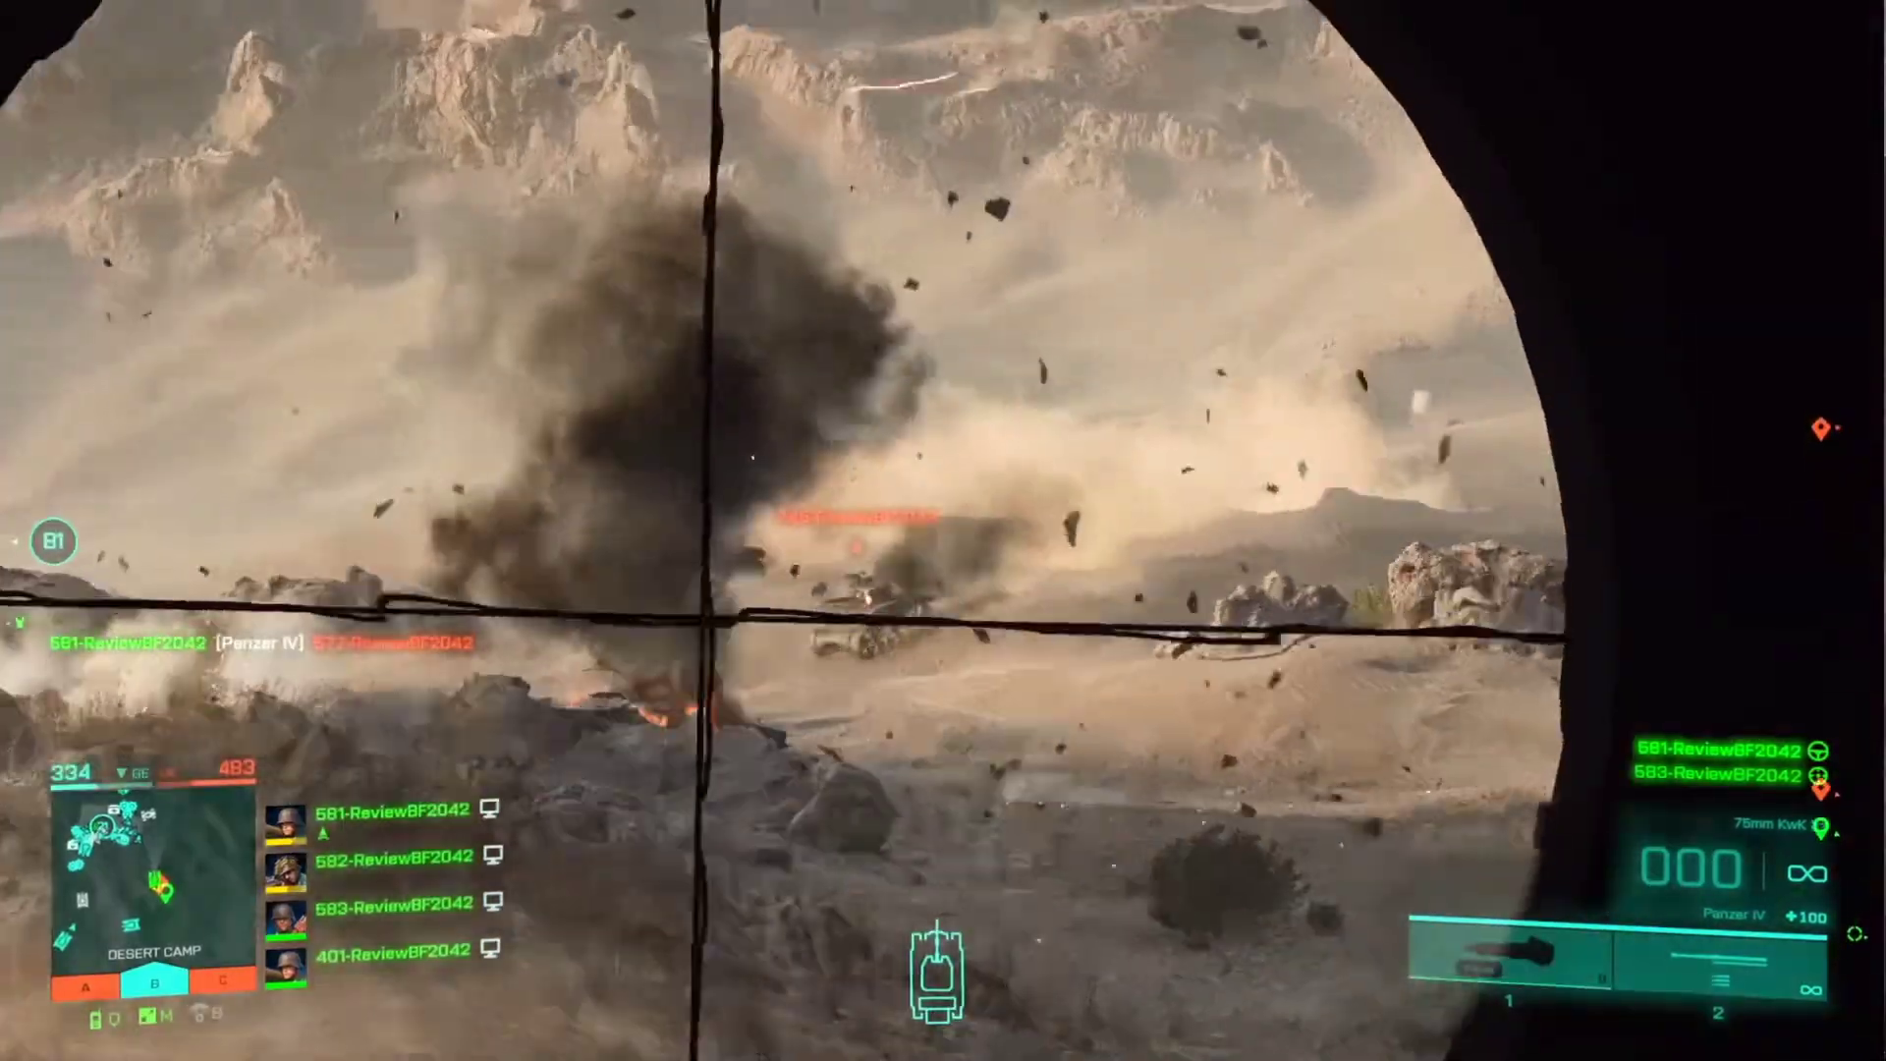
{"action": "left_click", "coordinate": [910, 531]}
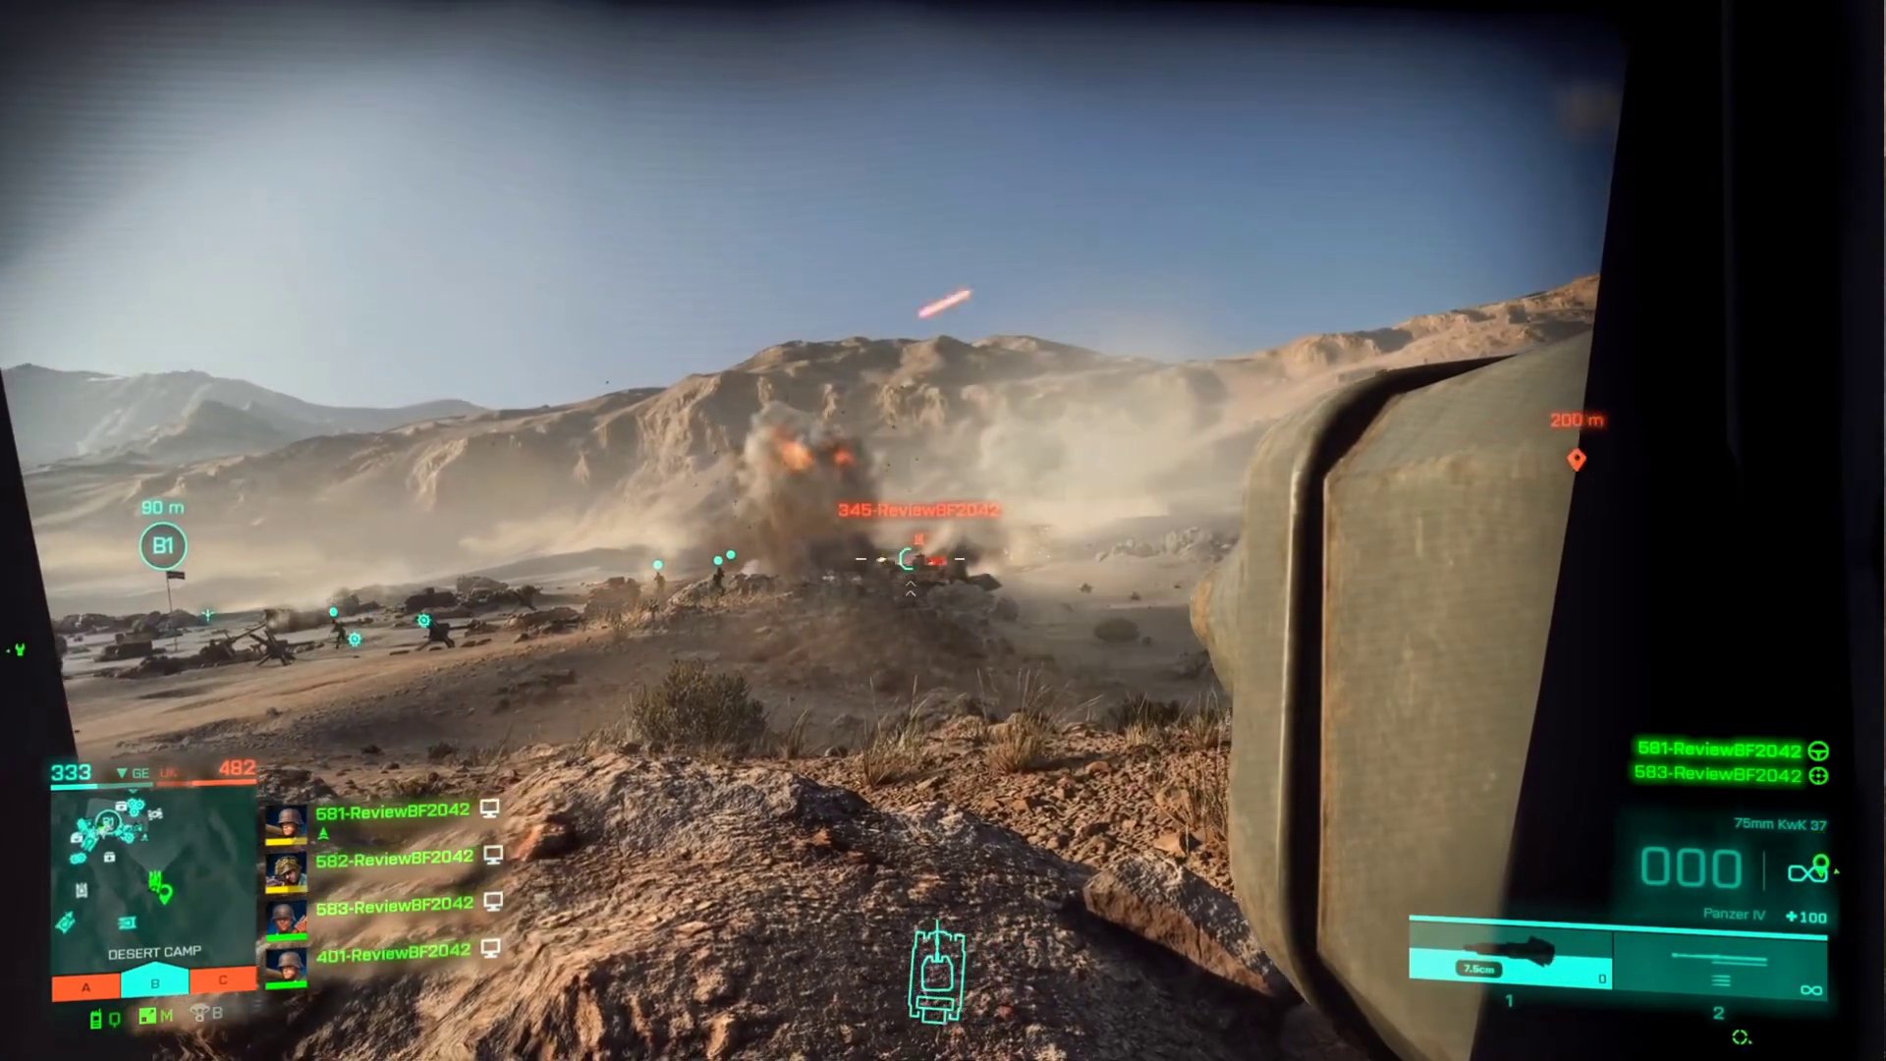
{"action": "left_click", "coordinate": [910, 558]}
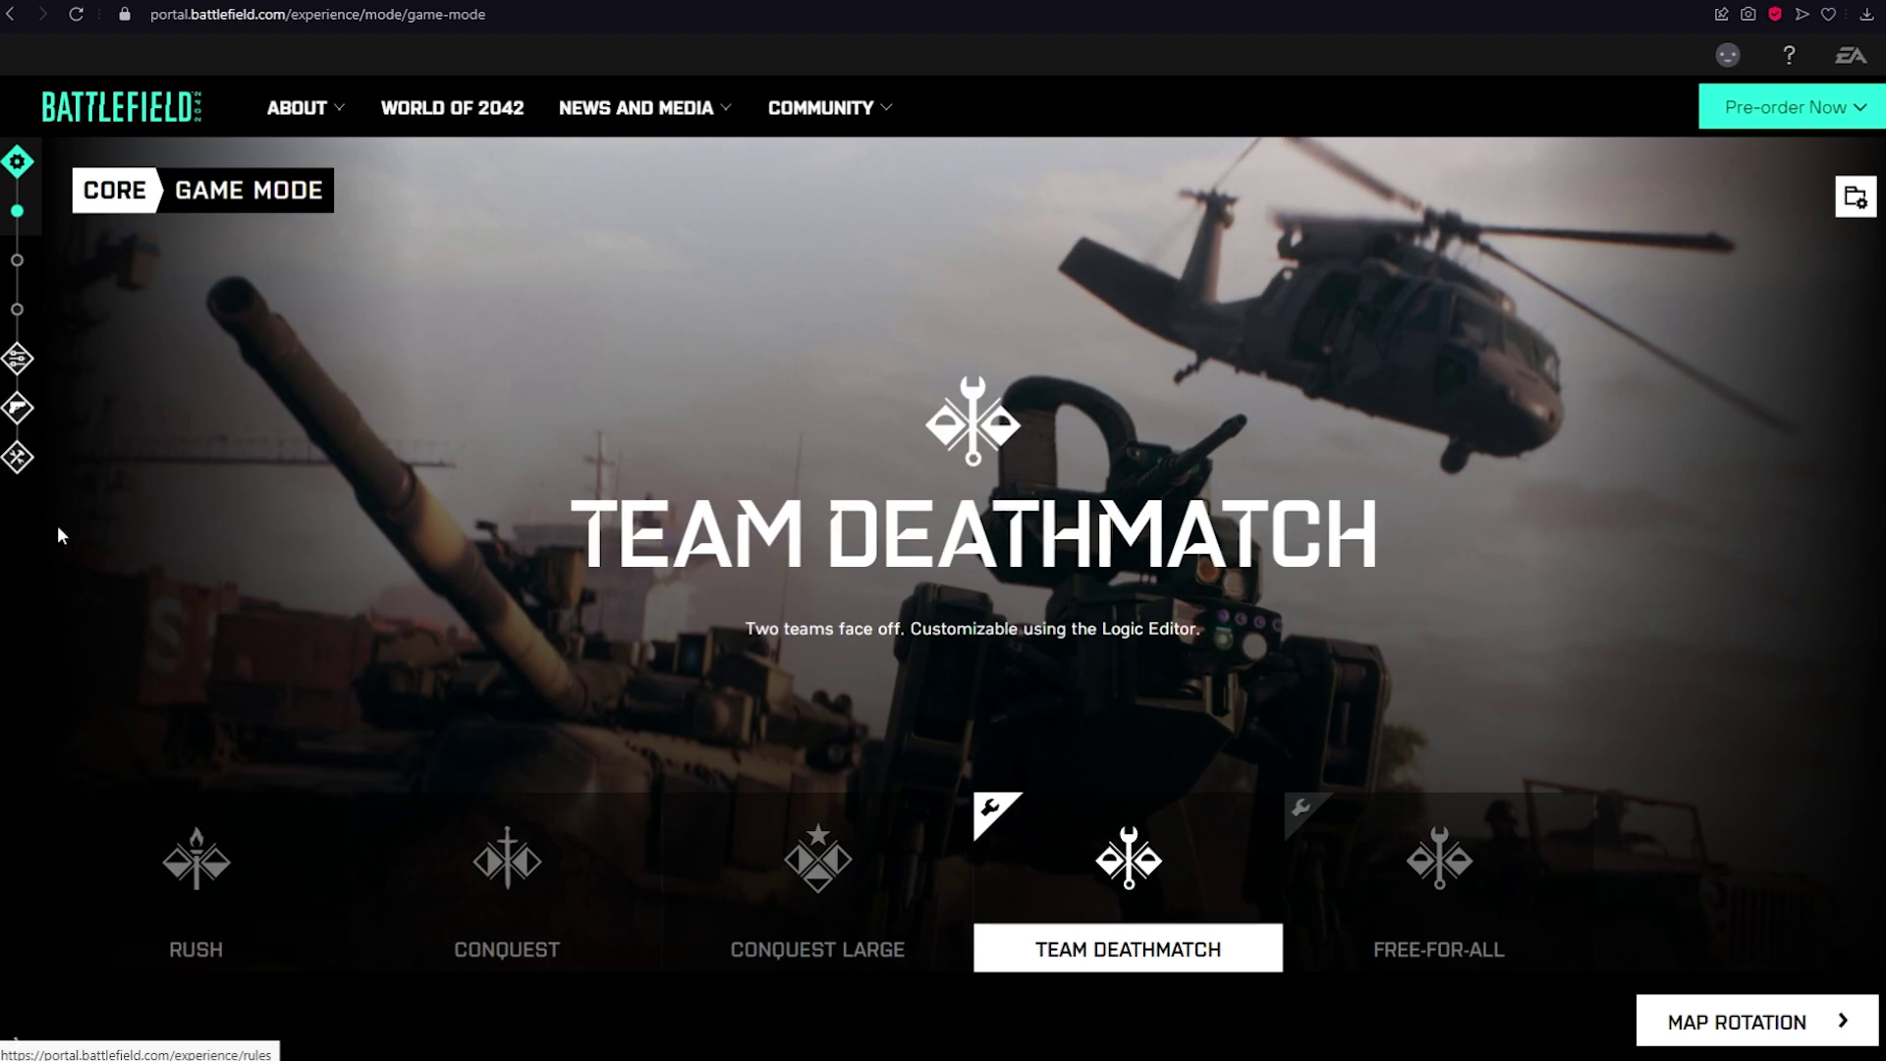
Go to the Team Deathmatch map rotation and add Discarded: Recycling Yard and Orbital: Crawlerway from the available maps
{"action": "left_click", "coordinate": [1715, 1020]}
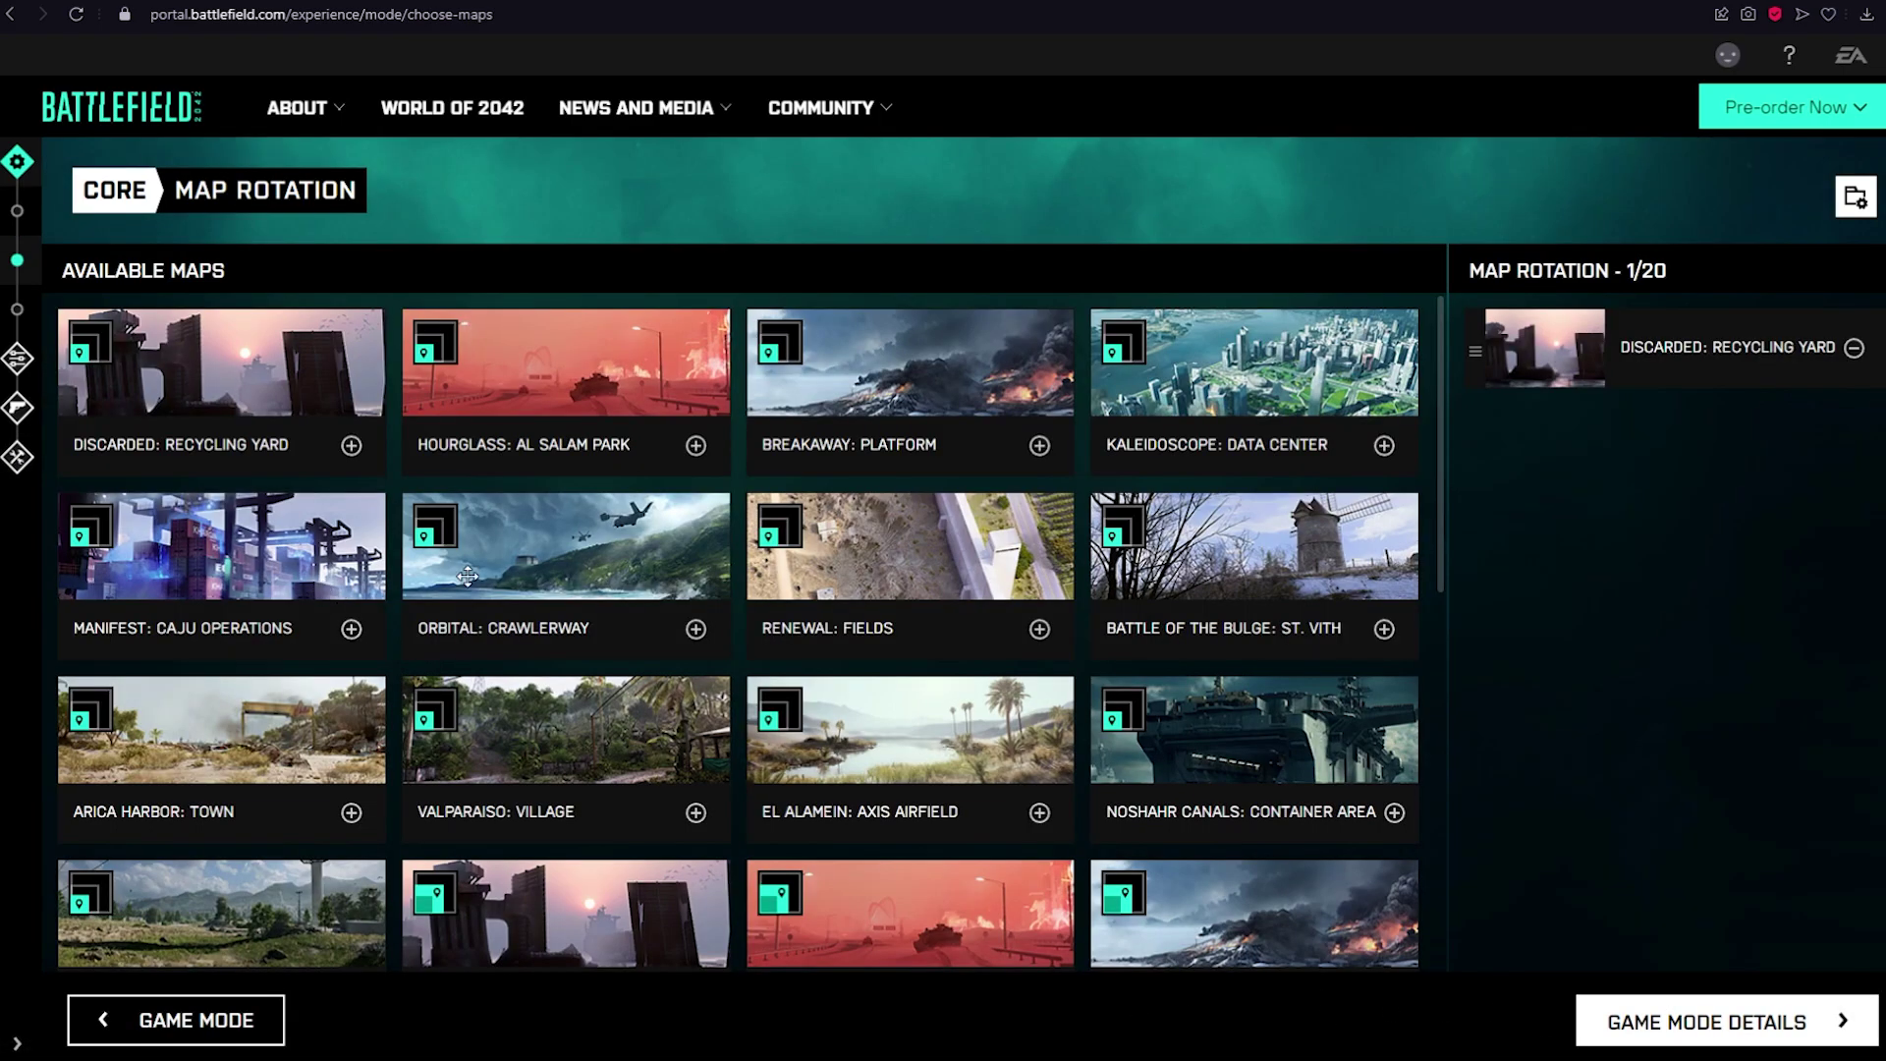
{"action": "scroll", "coordinate": [812, 611], "scroll_direction": "down", "scroll_amount": 10}
{"action": "scroll", "coordinate": [812, 611], "scroll_direction": "up", "scroll_amount": 1}
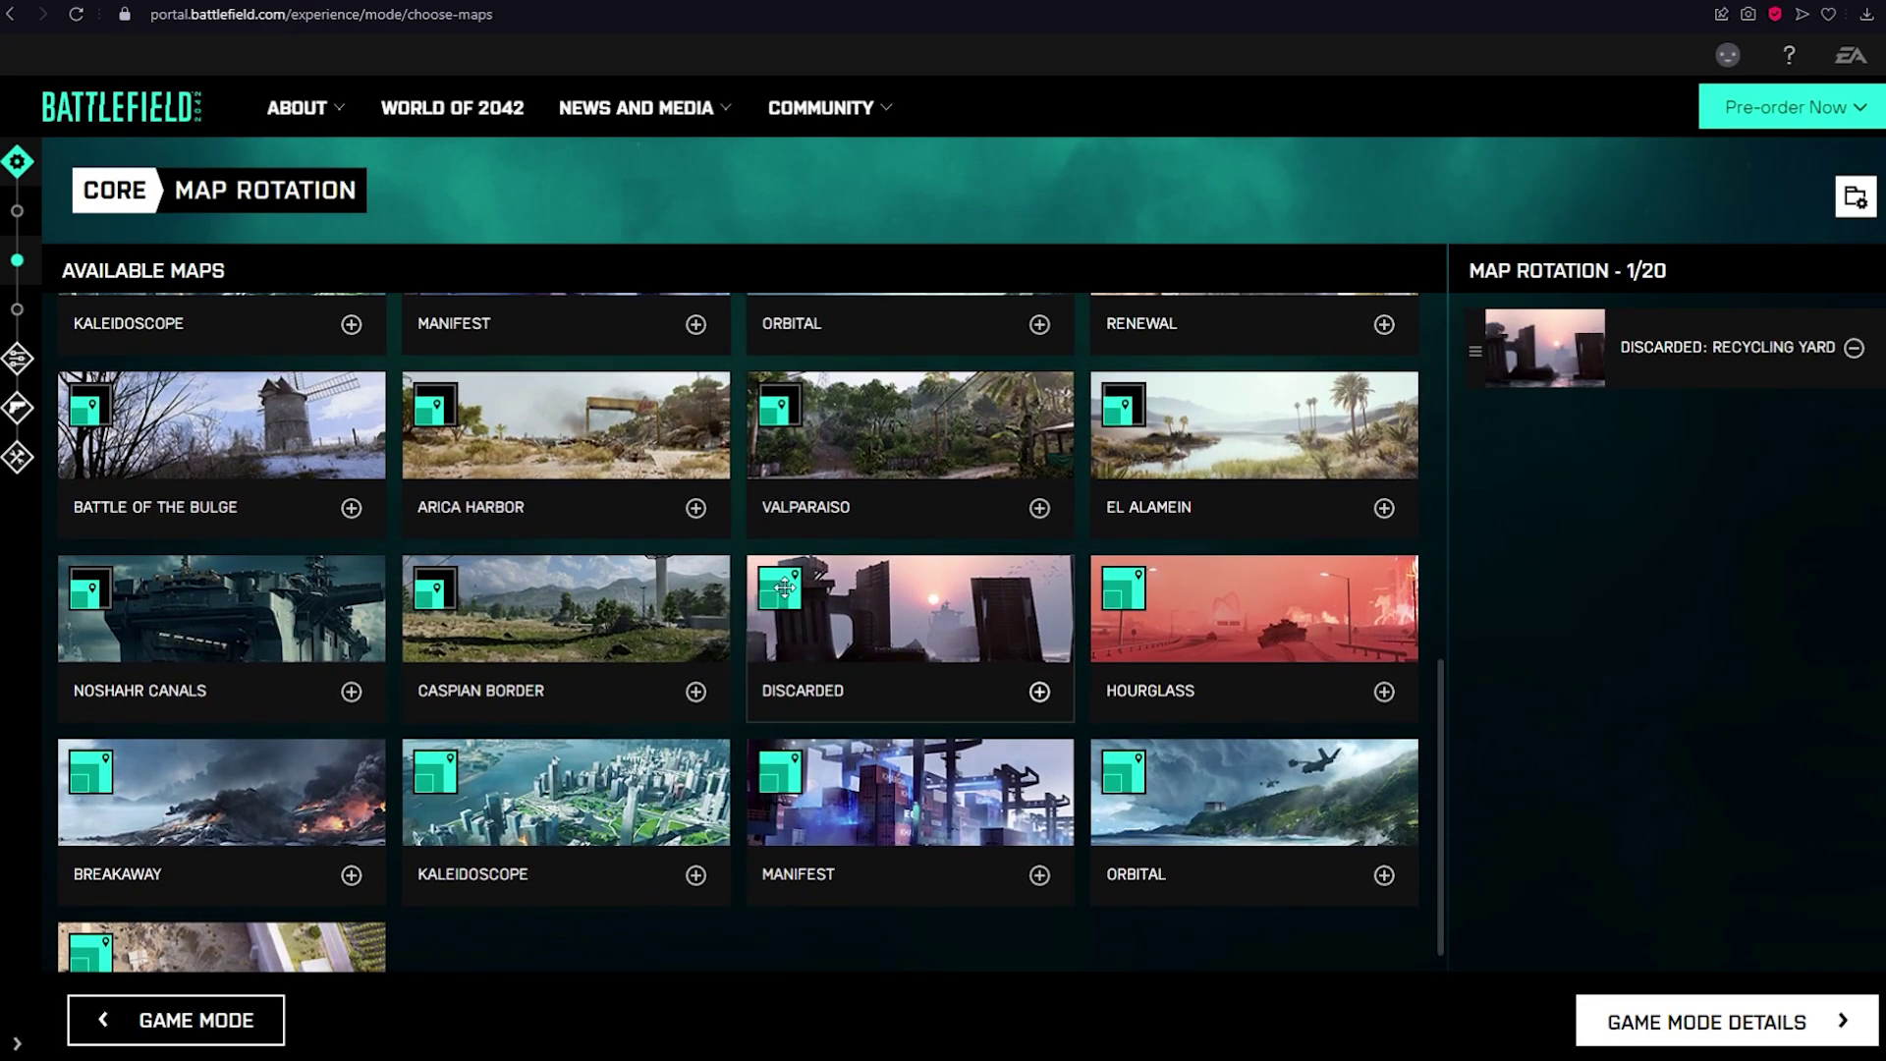
{"action": "scroll", "coordinate": [779, 428], "scroll_direction": "up", "scroll_amount": 8}
{"action": "scroll", "coordinate": [779, 428], "scroll_direction": "up", "scroll_amount": 1}
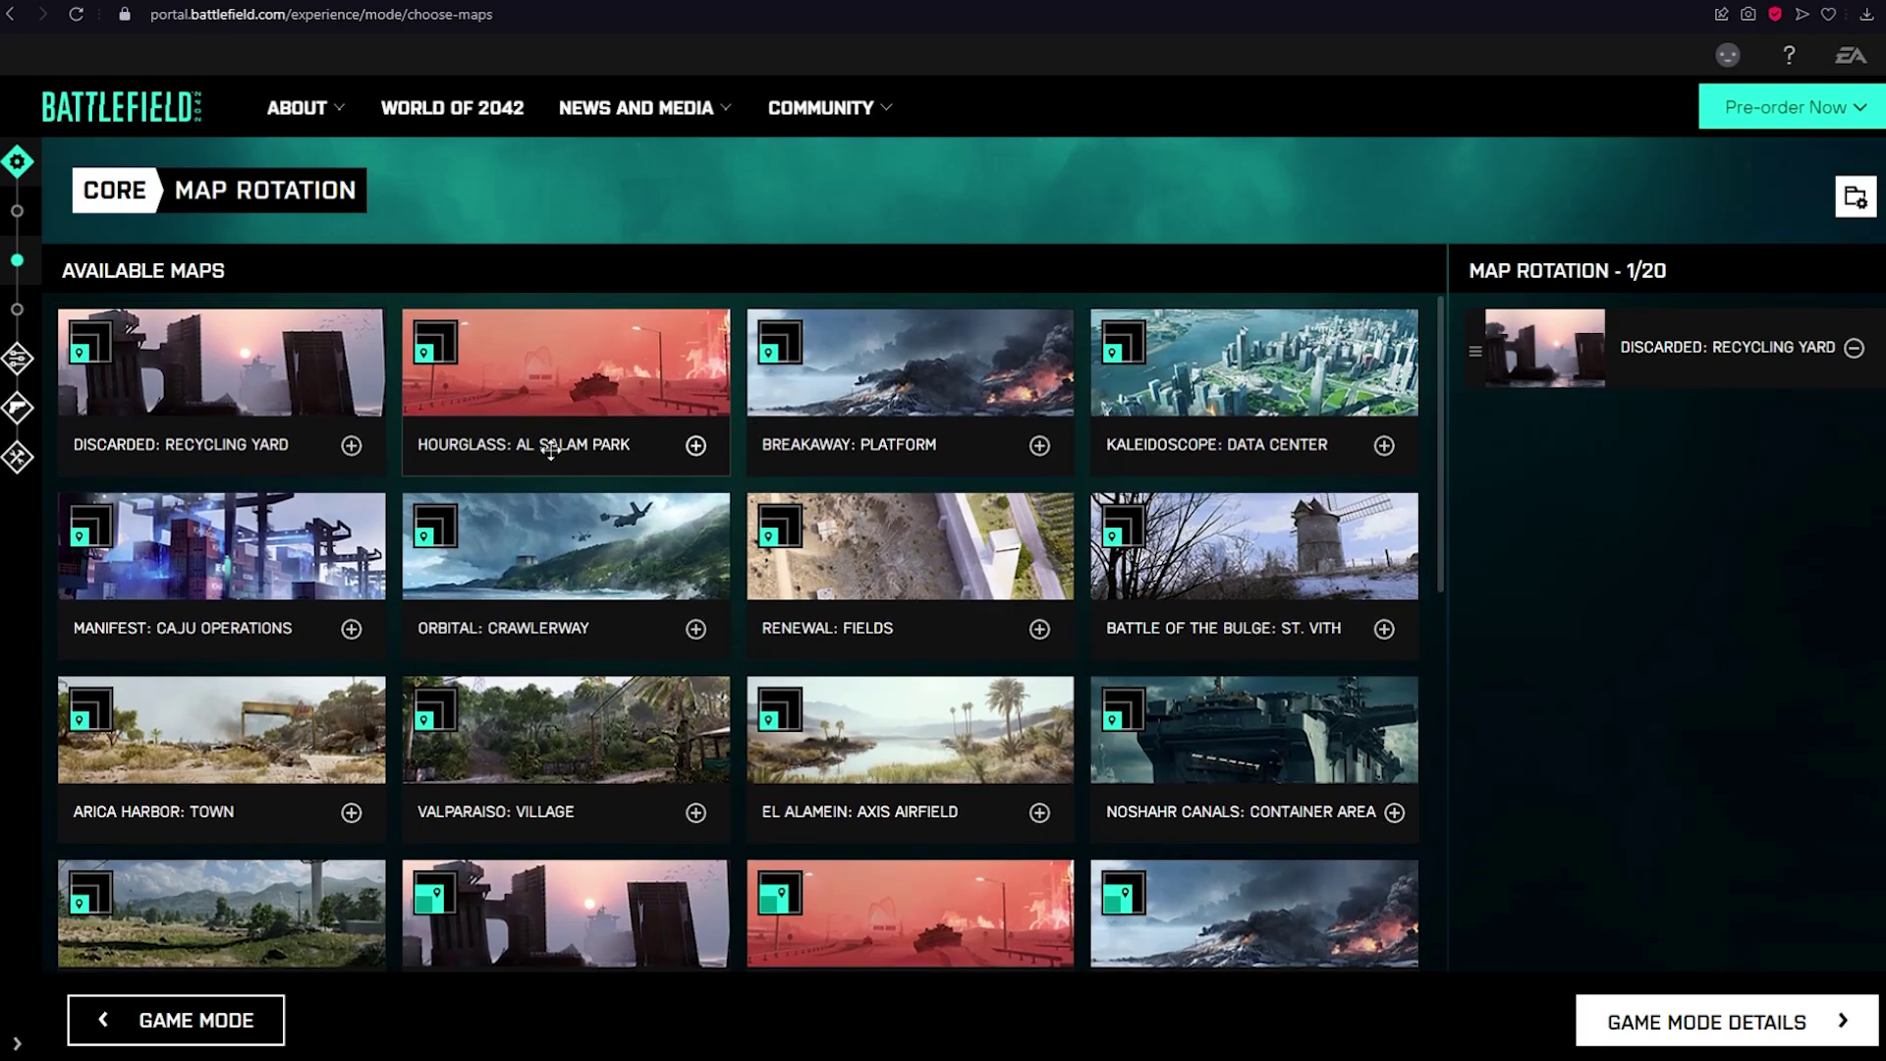
{"action": "left_click", "coordinate": [351, 445]}
{"action": "left_click", "coordinate": [696, 629]}
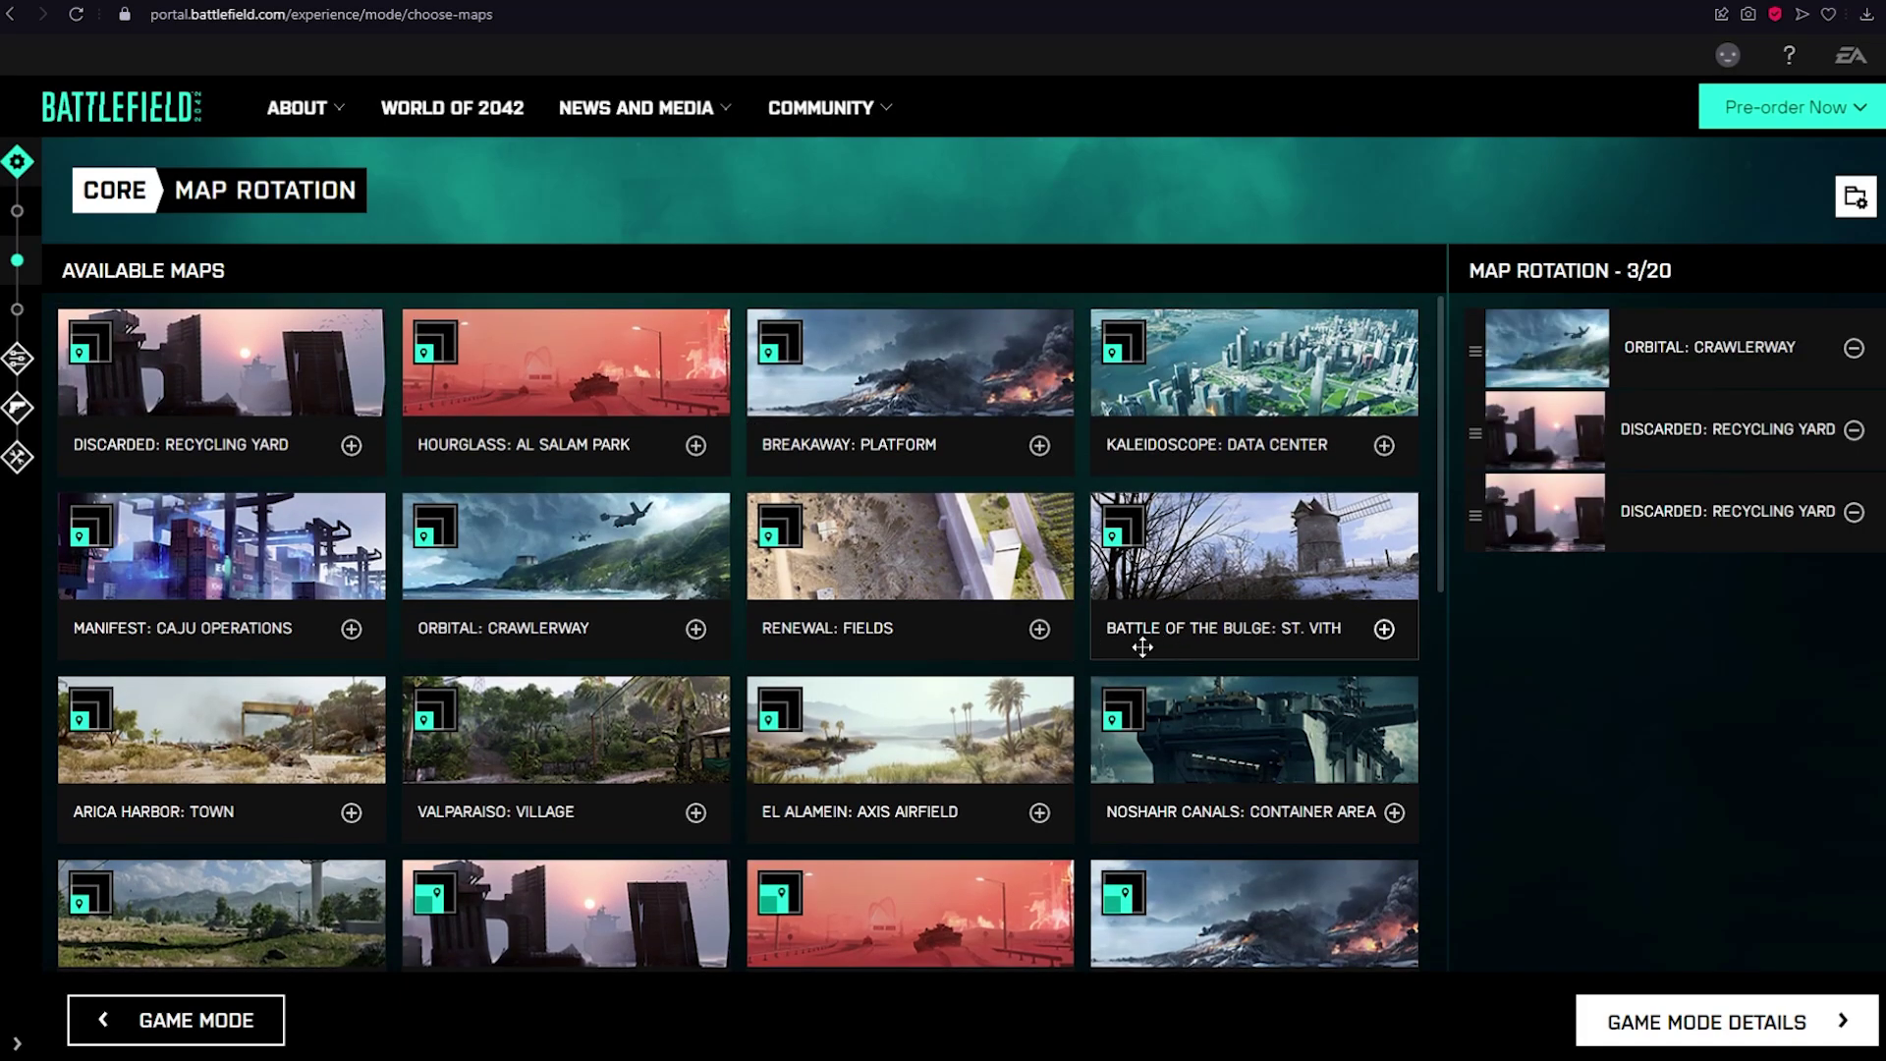
Add Battle of the Bulge: St. Vith to the map rotation and remove it again
{"action": "left_click", "coordinate": [1385, 629]}
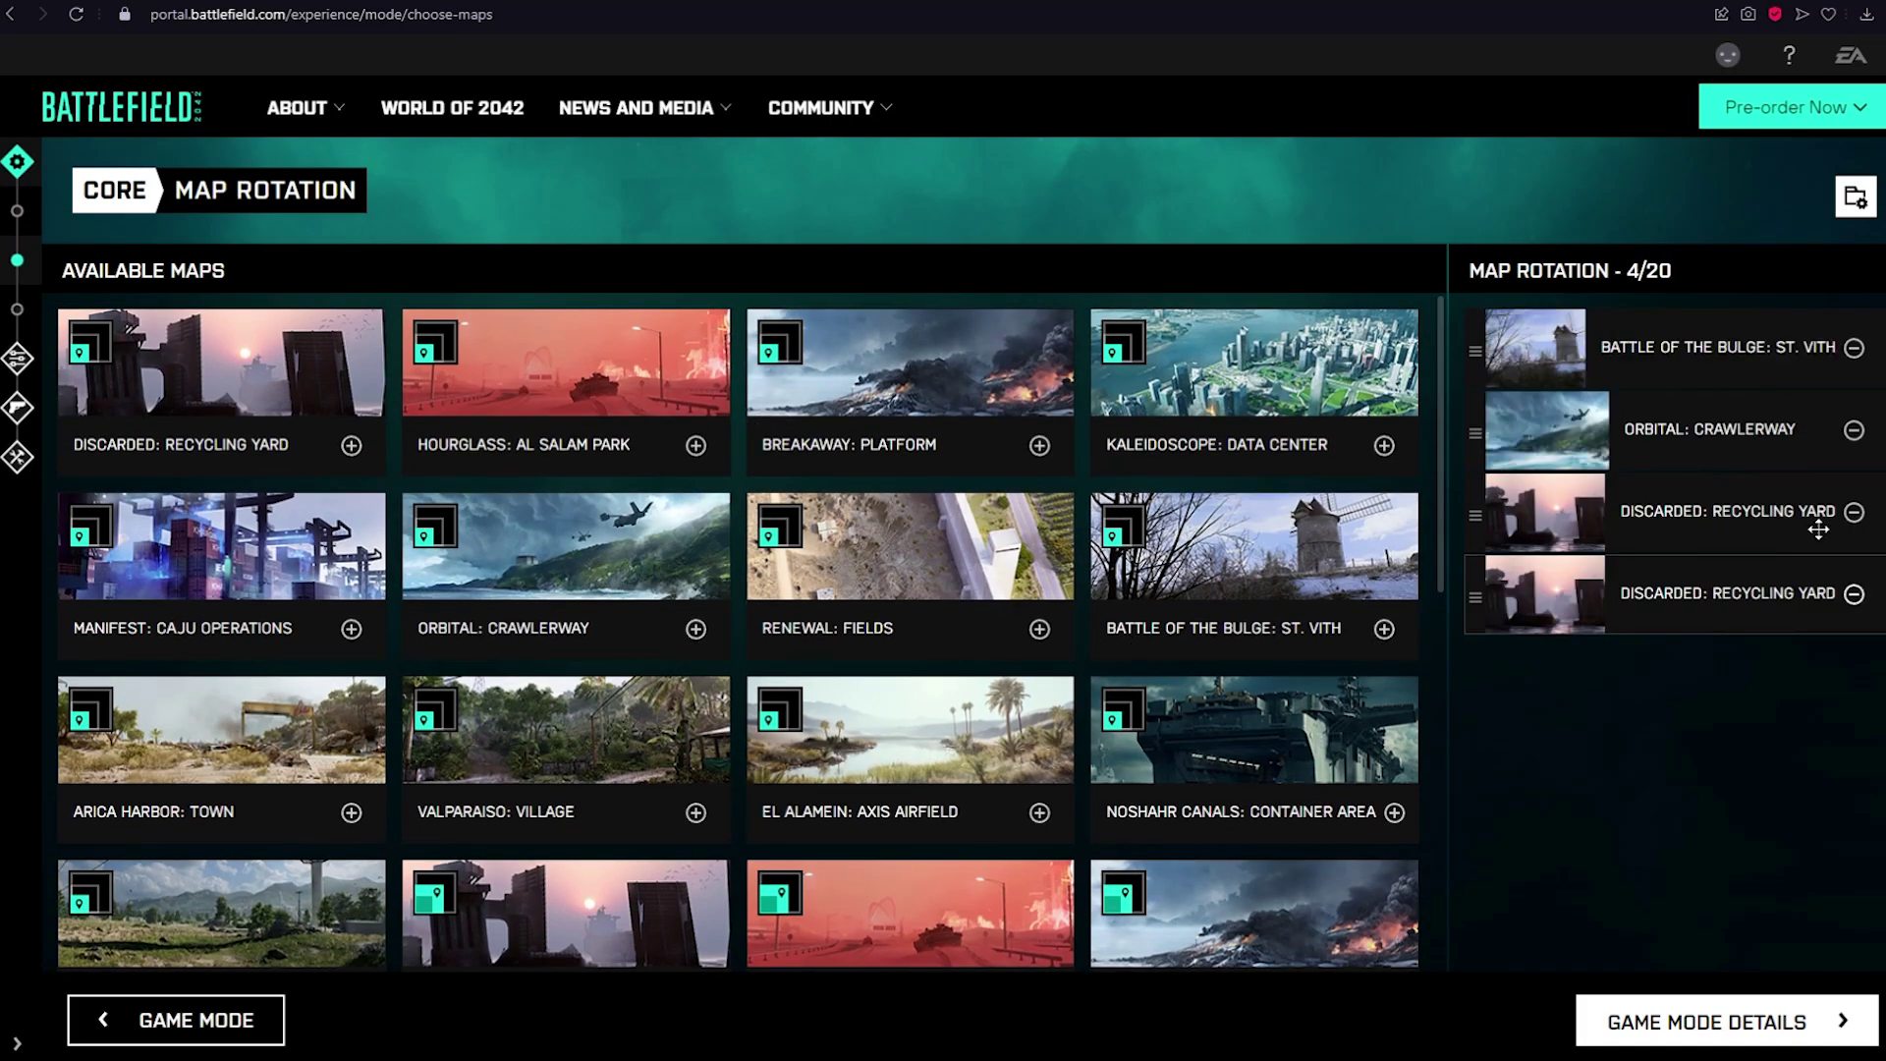
{"action": "left_click", "coordinate": [1854, 348]}
{"action": "scroll", "coordinate": [1152, 550], "scroll_direction": "down", "scroll_amount": 1}
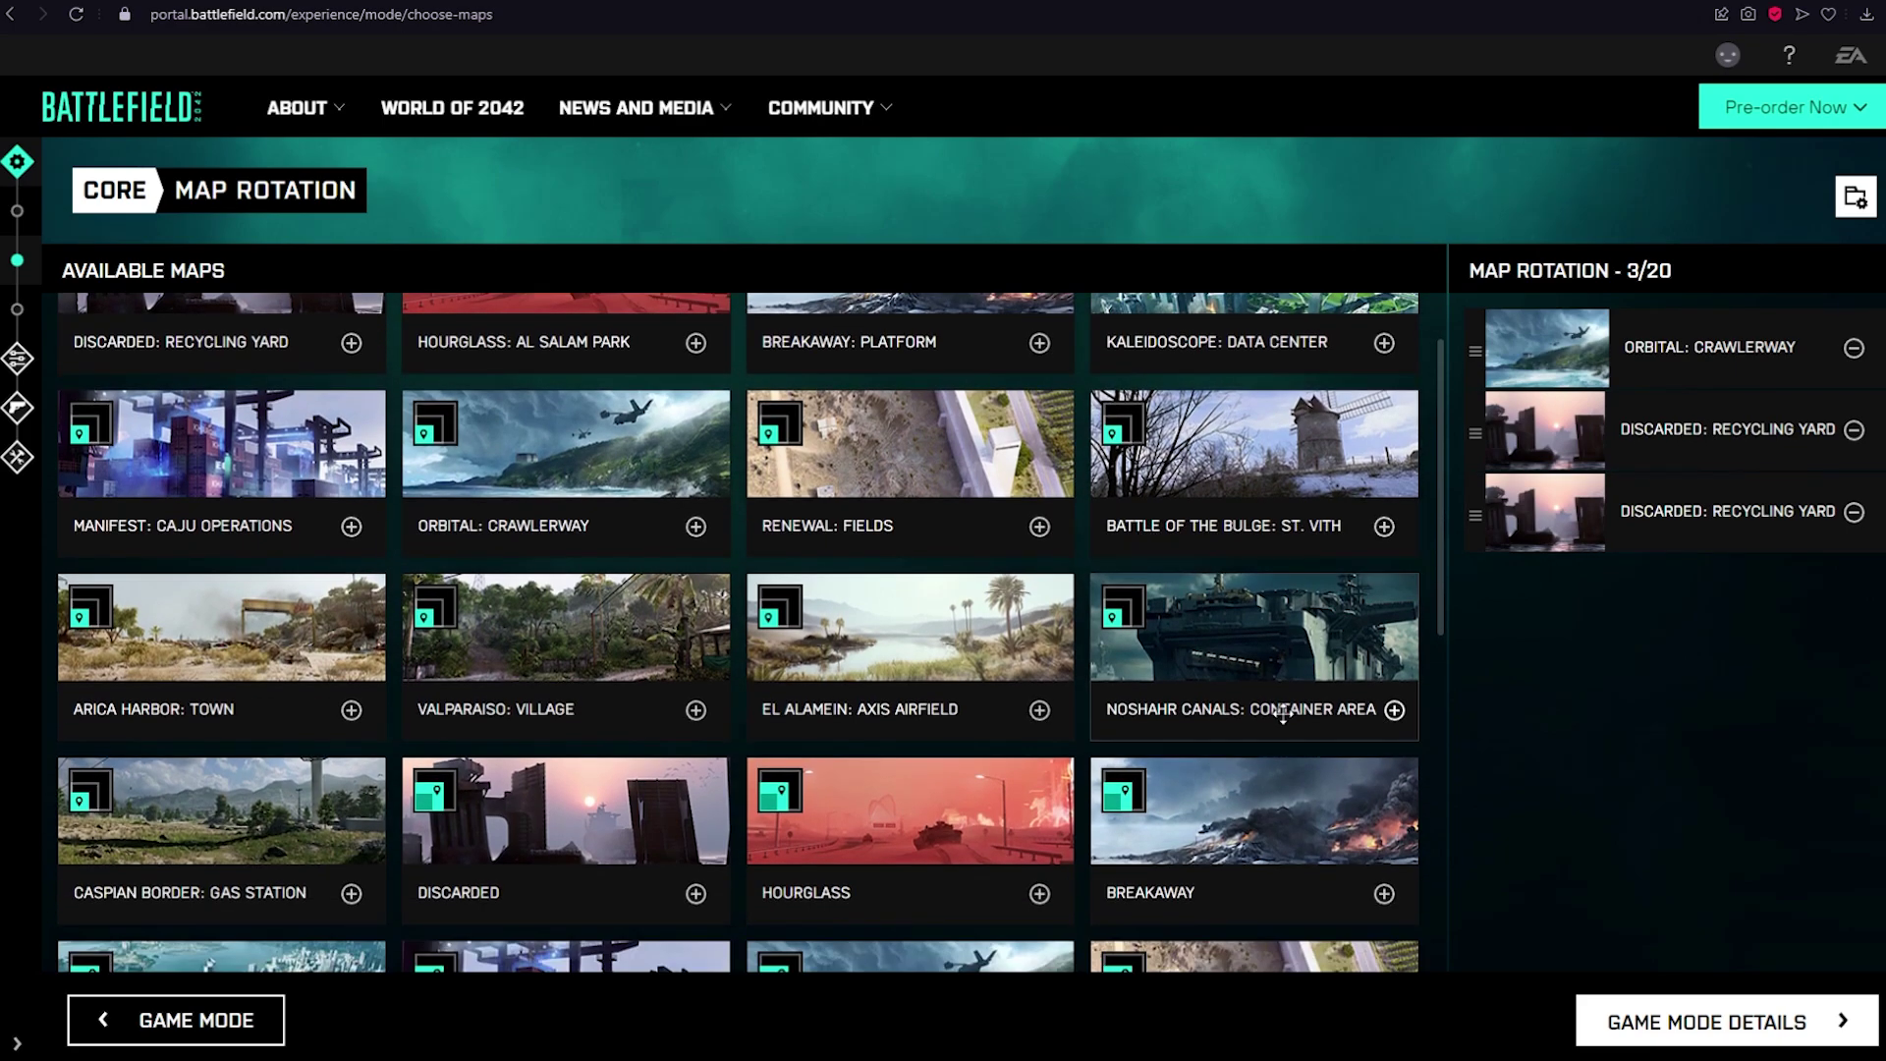
{"action": "scroll", "coordinate": [1169, 555], "scroll_direction": "down", "scroll_amount": 3}
{"action": "scroll", "coordinate": [840, 444], "scroll_direction": "up", "scroll_amount": 5}
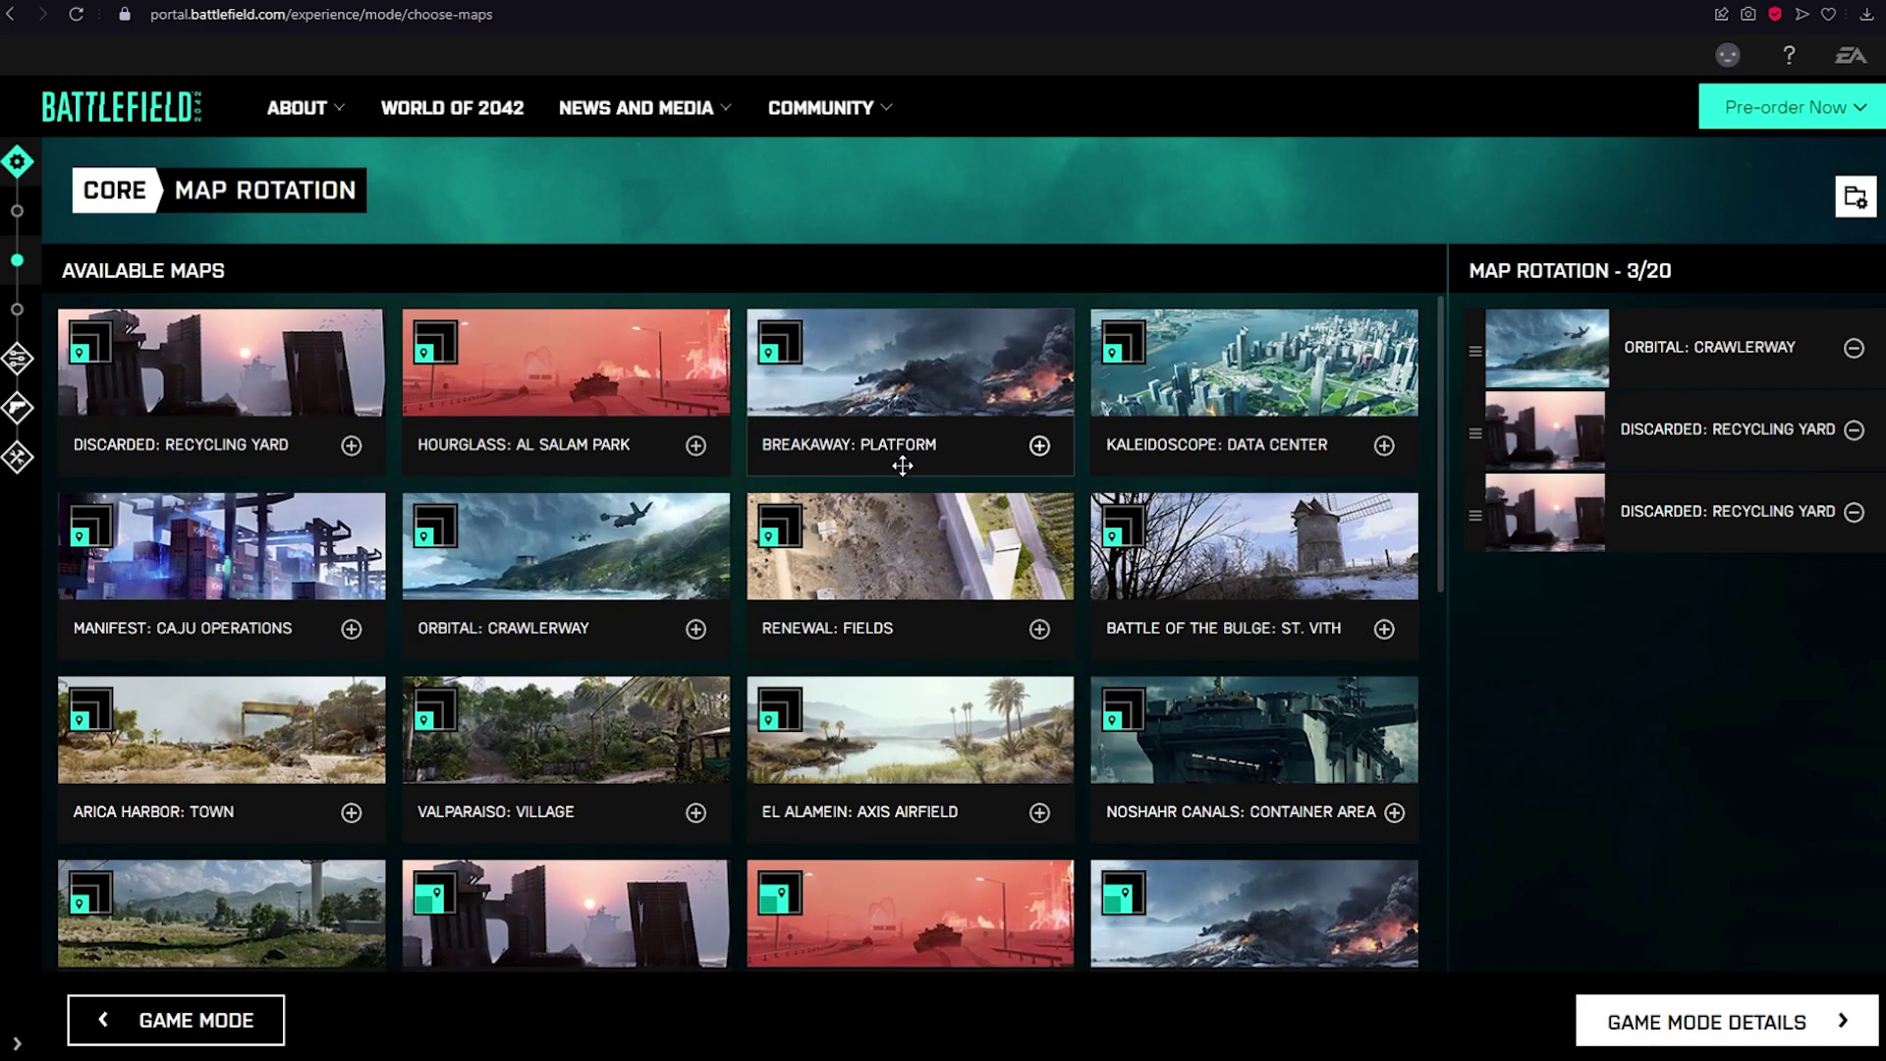
Continue to the game mode details and raise the maximum human players to 128
{"action": "left_click", "coordinate": [1715, 1027]}
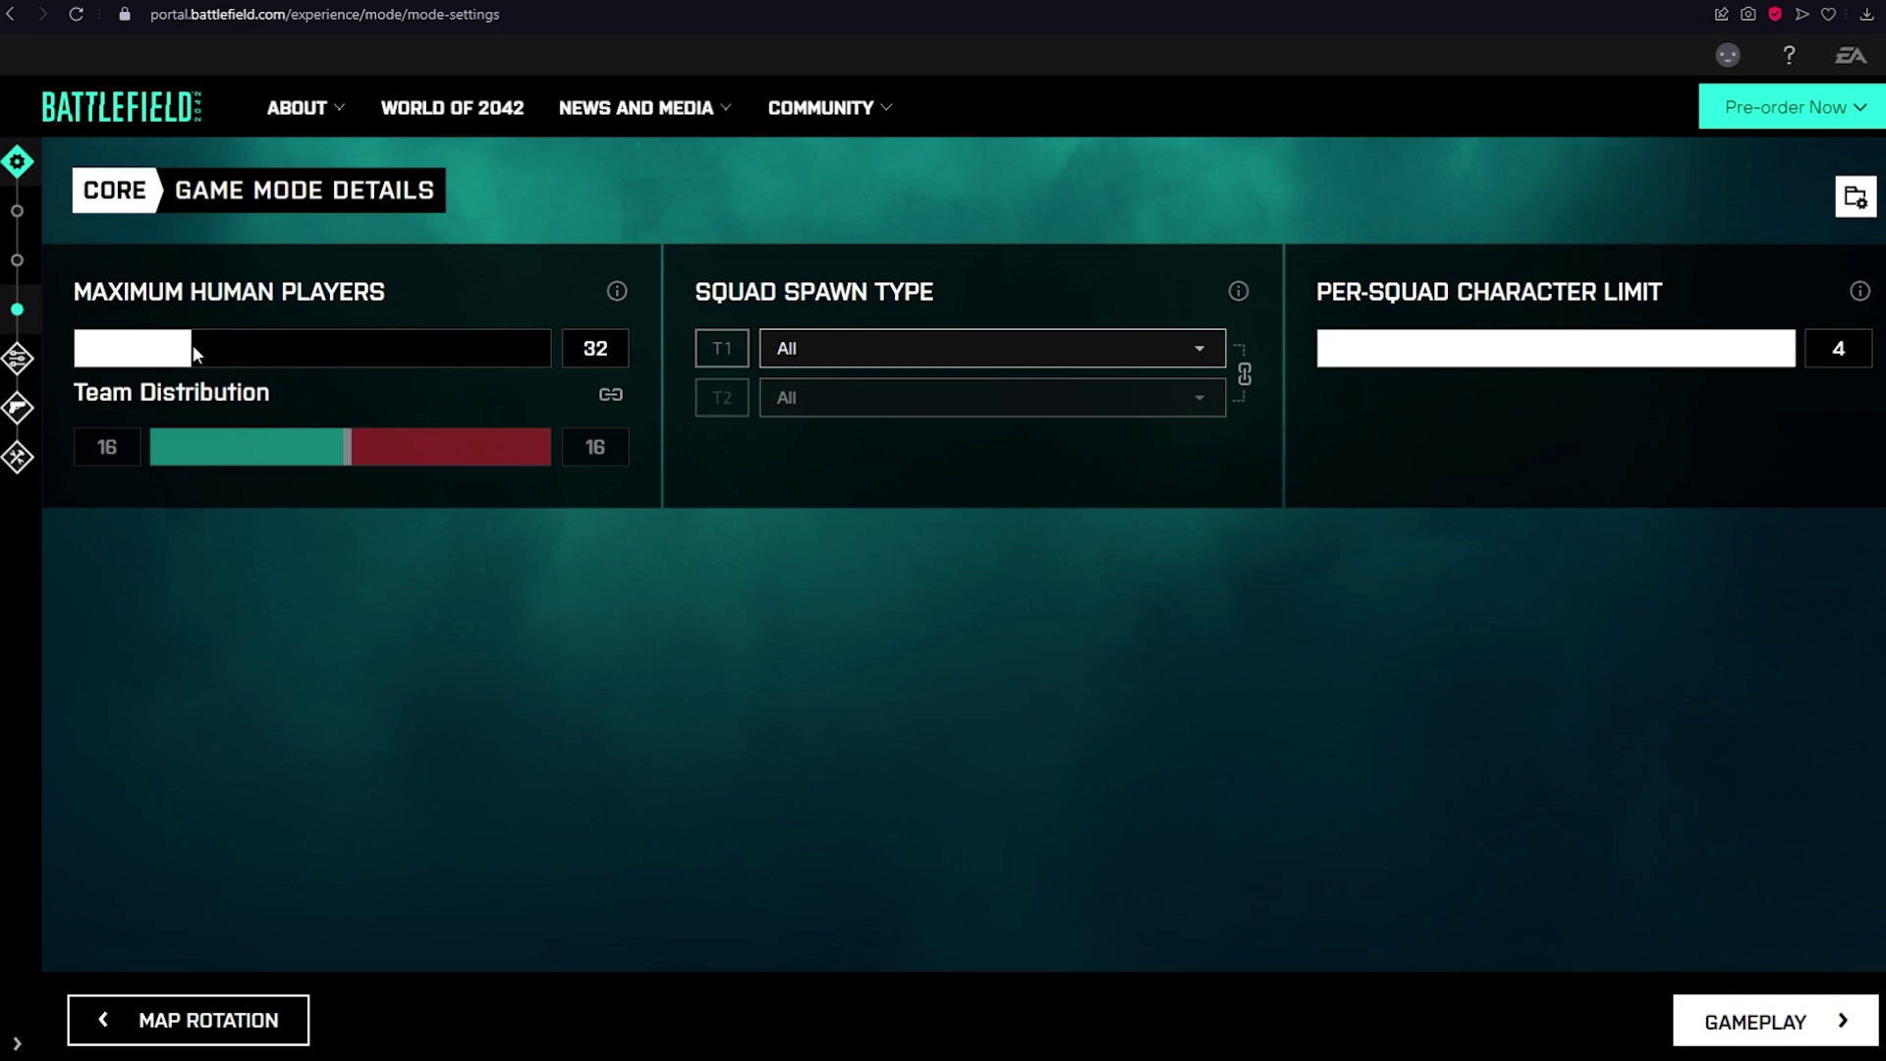
{"action": "left_click_drag", "start_coordinate": [191, 348], "coordinate": [561, 357]}
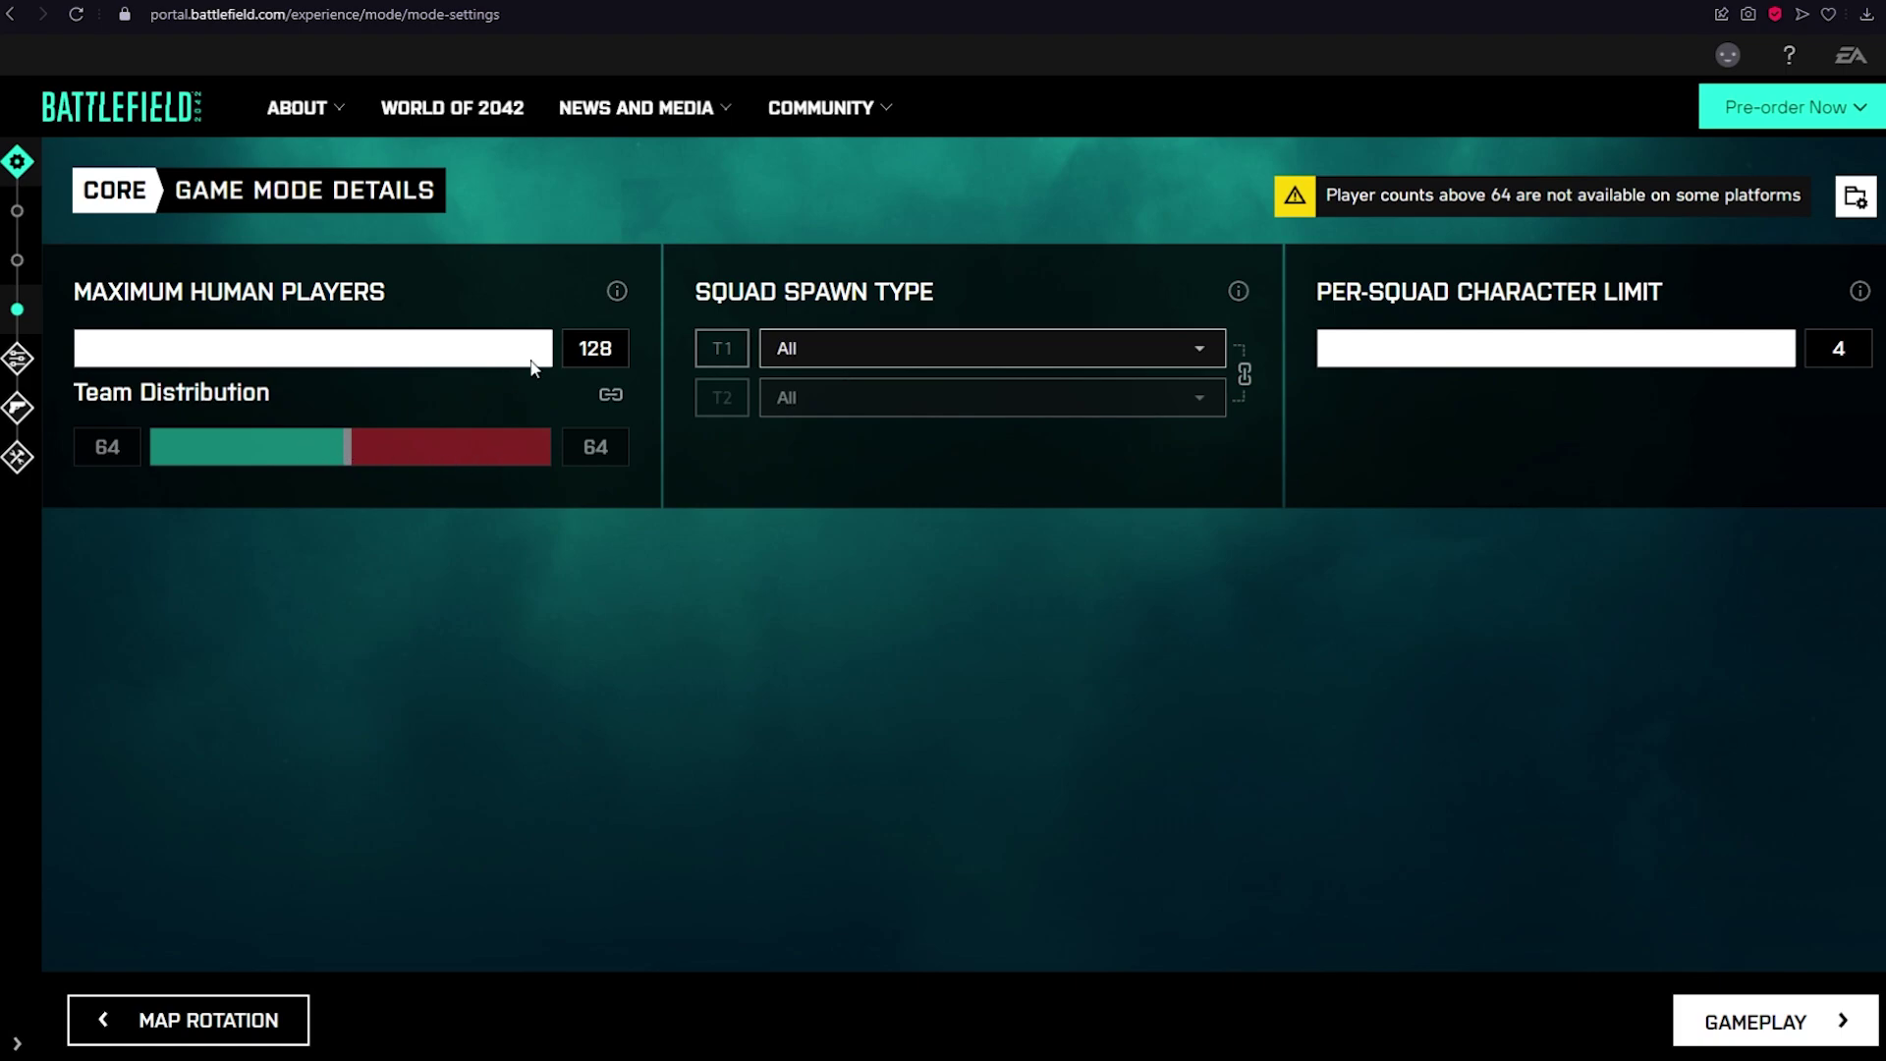
{"action": "mouse_move", "coordinate": [537, 353]}
{"action": "left_mouse_down"}
{"action": "mouse_move", "coordinate": [342, 350]}
{"action": "mouse_move", "coordinate": [550, 350]}
{"action": "left_mouse_up"}
Check the squad spawn type choices for team 1 and the maximum per-squad character limit
{"action": "left_click", "coordinate": [906, 360]}
{"action": "left_click", "coordinate": [1311, 312]}
{"action": "left_click_drag", "start_coordinate": [1781, 350], "coordinate": [1843, 339]}
In the gameplay modifiers, turn on friendly fire and set the projectile speed multiplier to 5
{"action": "left_click", "coordinate": [1735, 1018]}
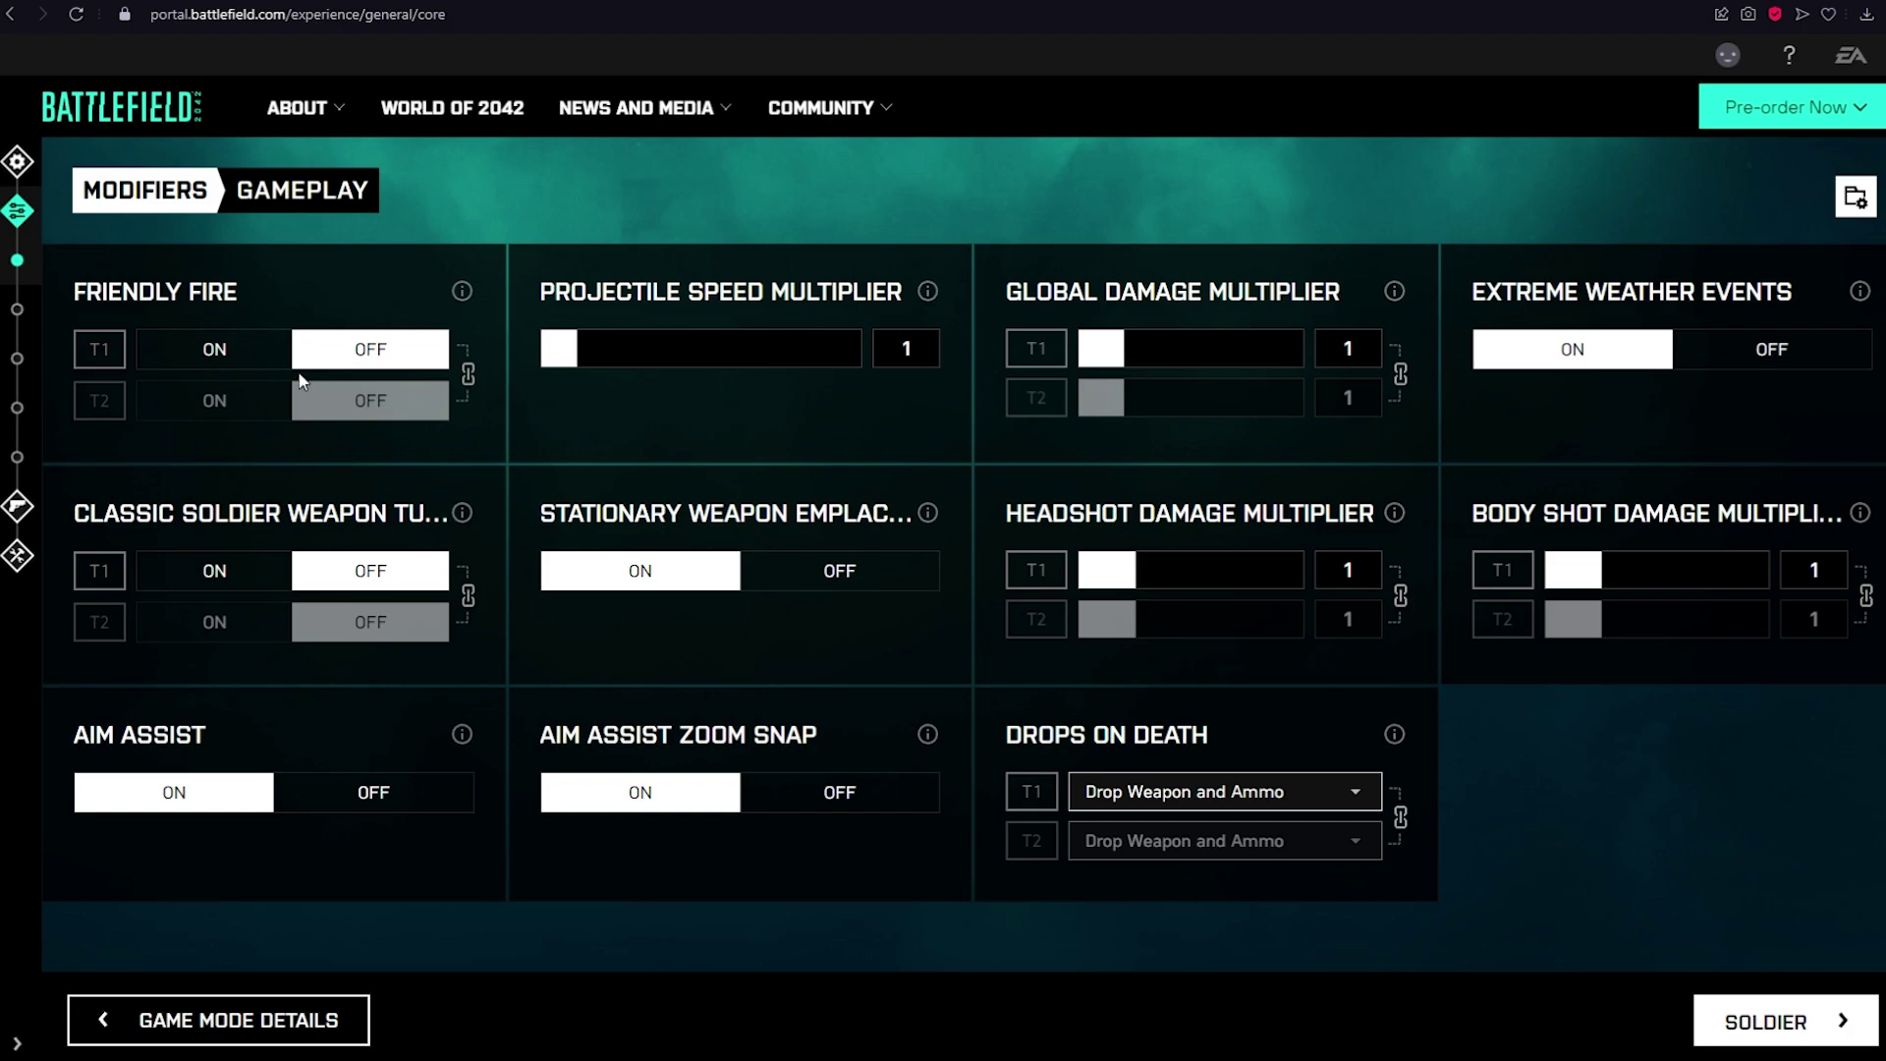
{"action": "left_click", "coordinate": [212, 356]}
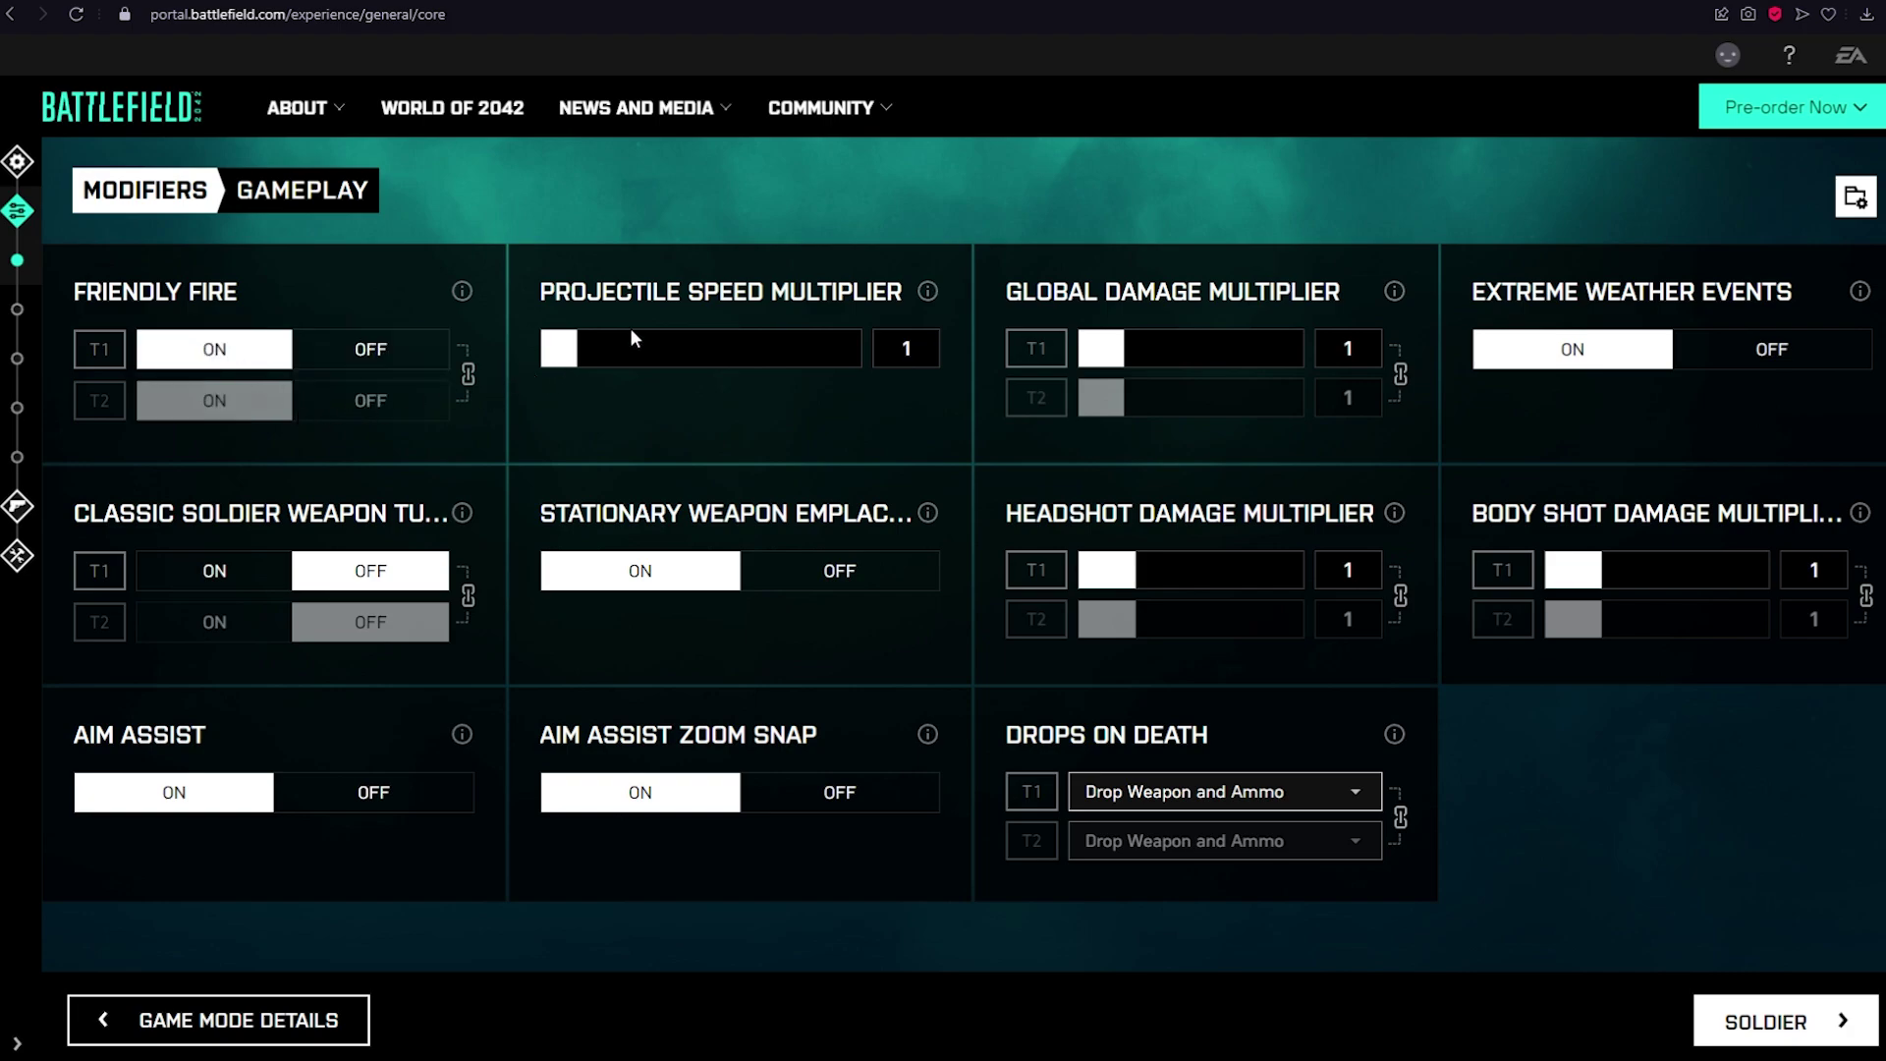
{"action": "left_click_drag", "start_coordinate": [580, 356], "coordinate": [868, 344]}
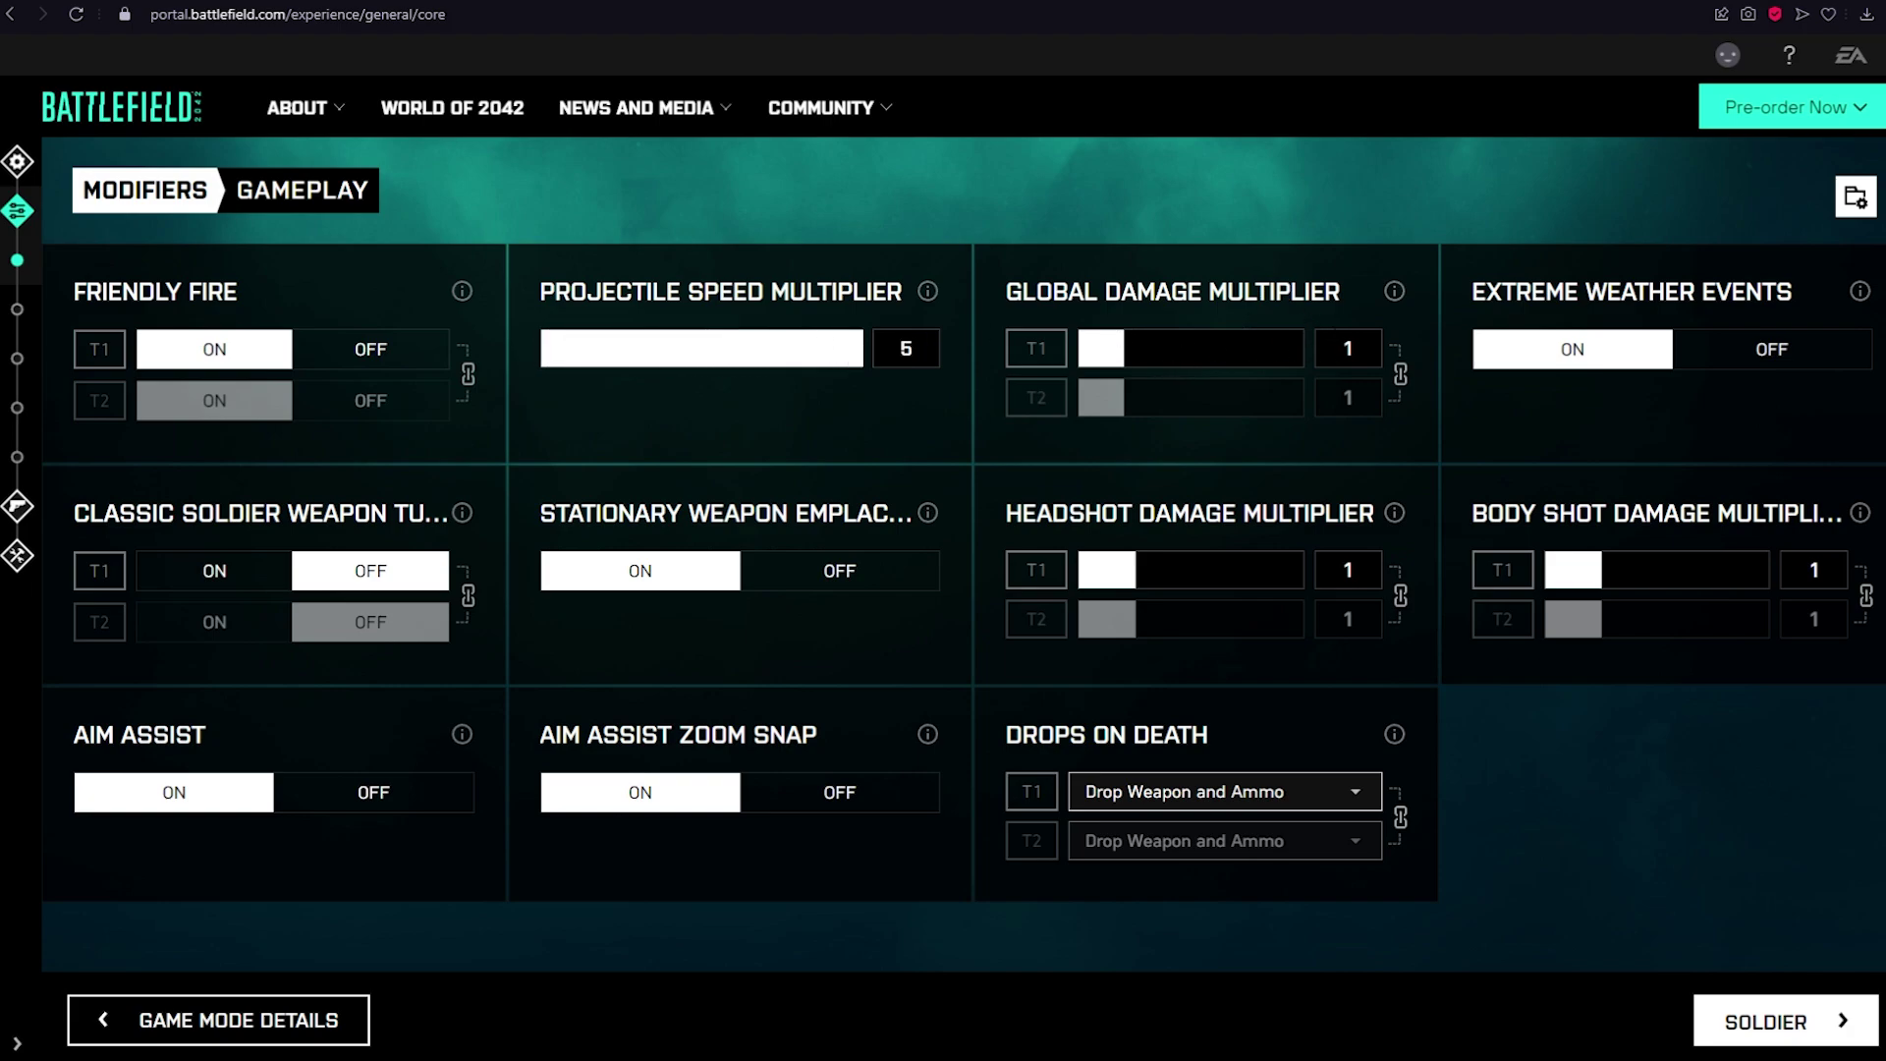
Read the description of the Extreme Weather Events setting and look over the remaining gameplay modifiers
{"action": "left_click", "coordinate": [1860, 292]}
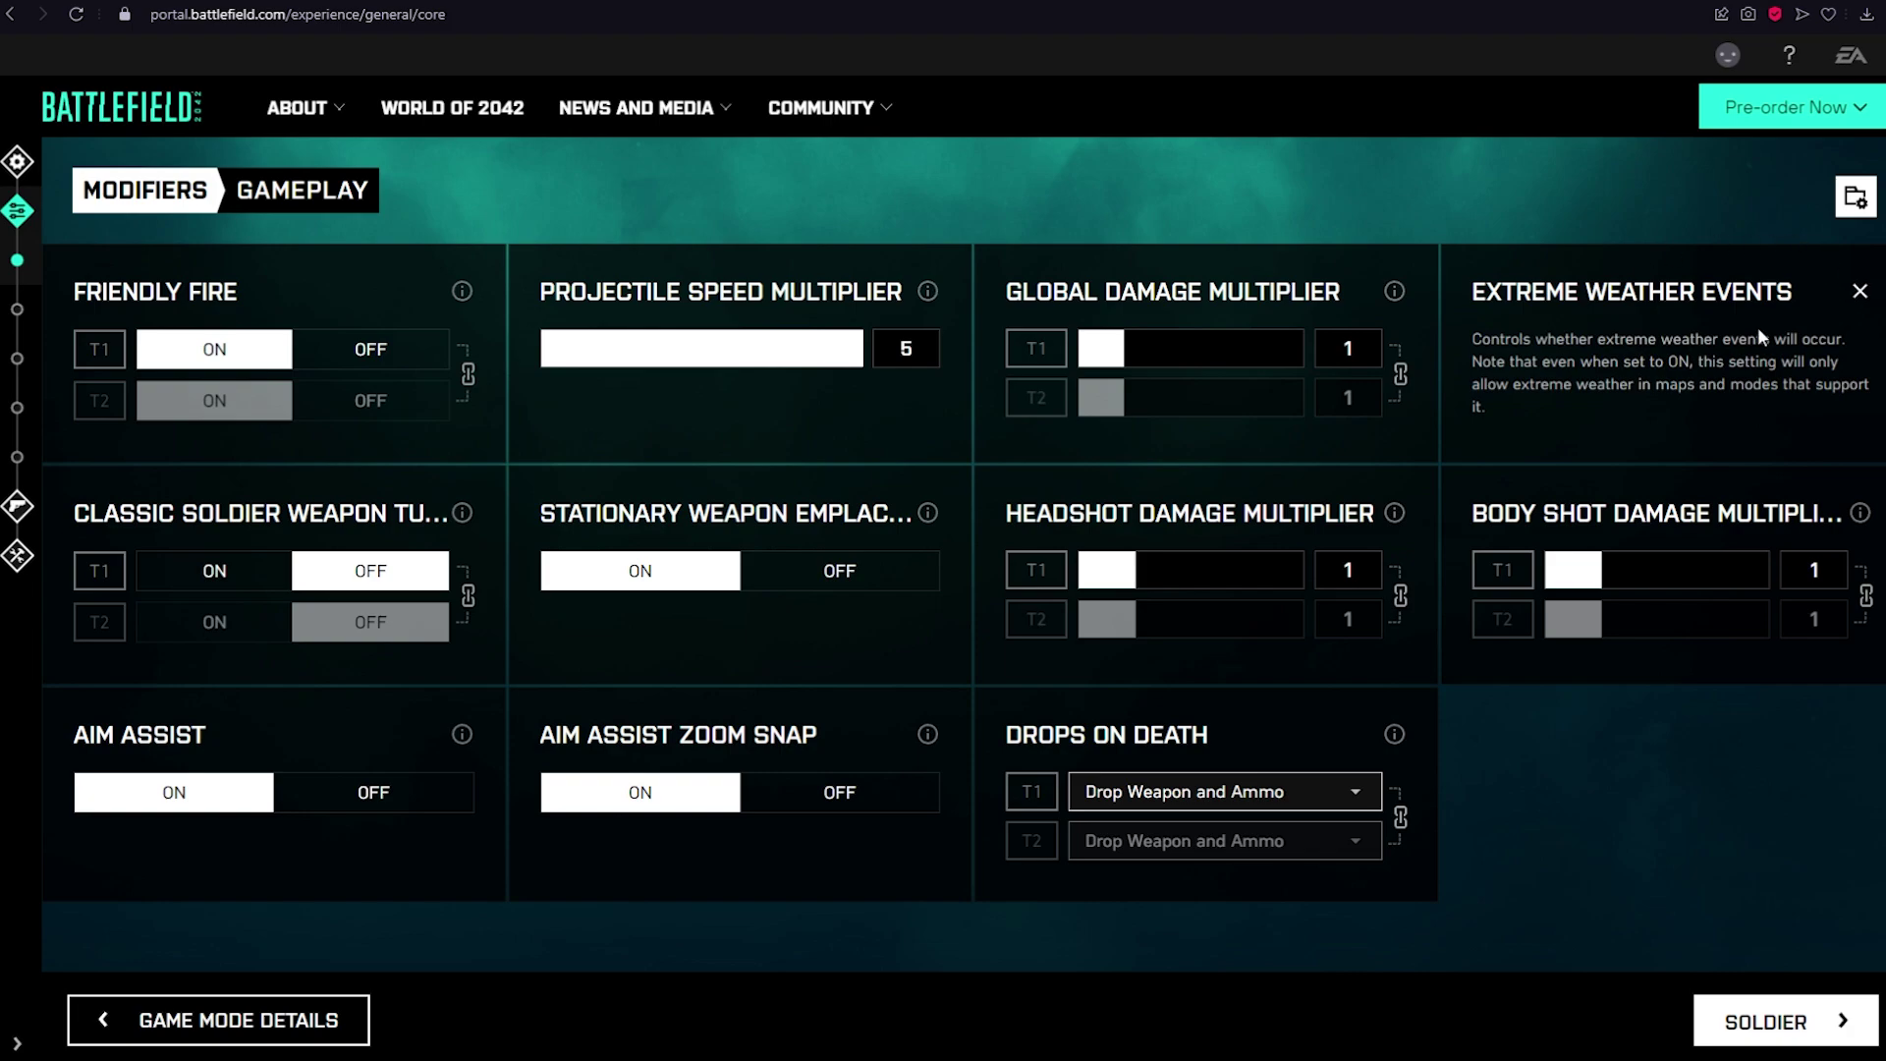
{"action": "left_click", "coordinate": [1860, 293]}
{"action": "scroll", "coordinate": [1563, 407], "scroll_direction": "down", "scroll_amount": 3}
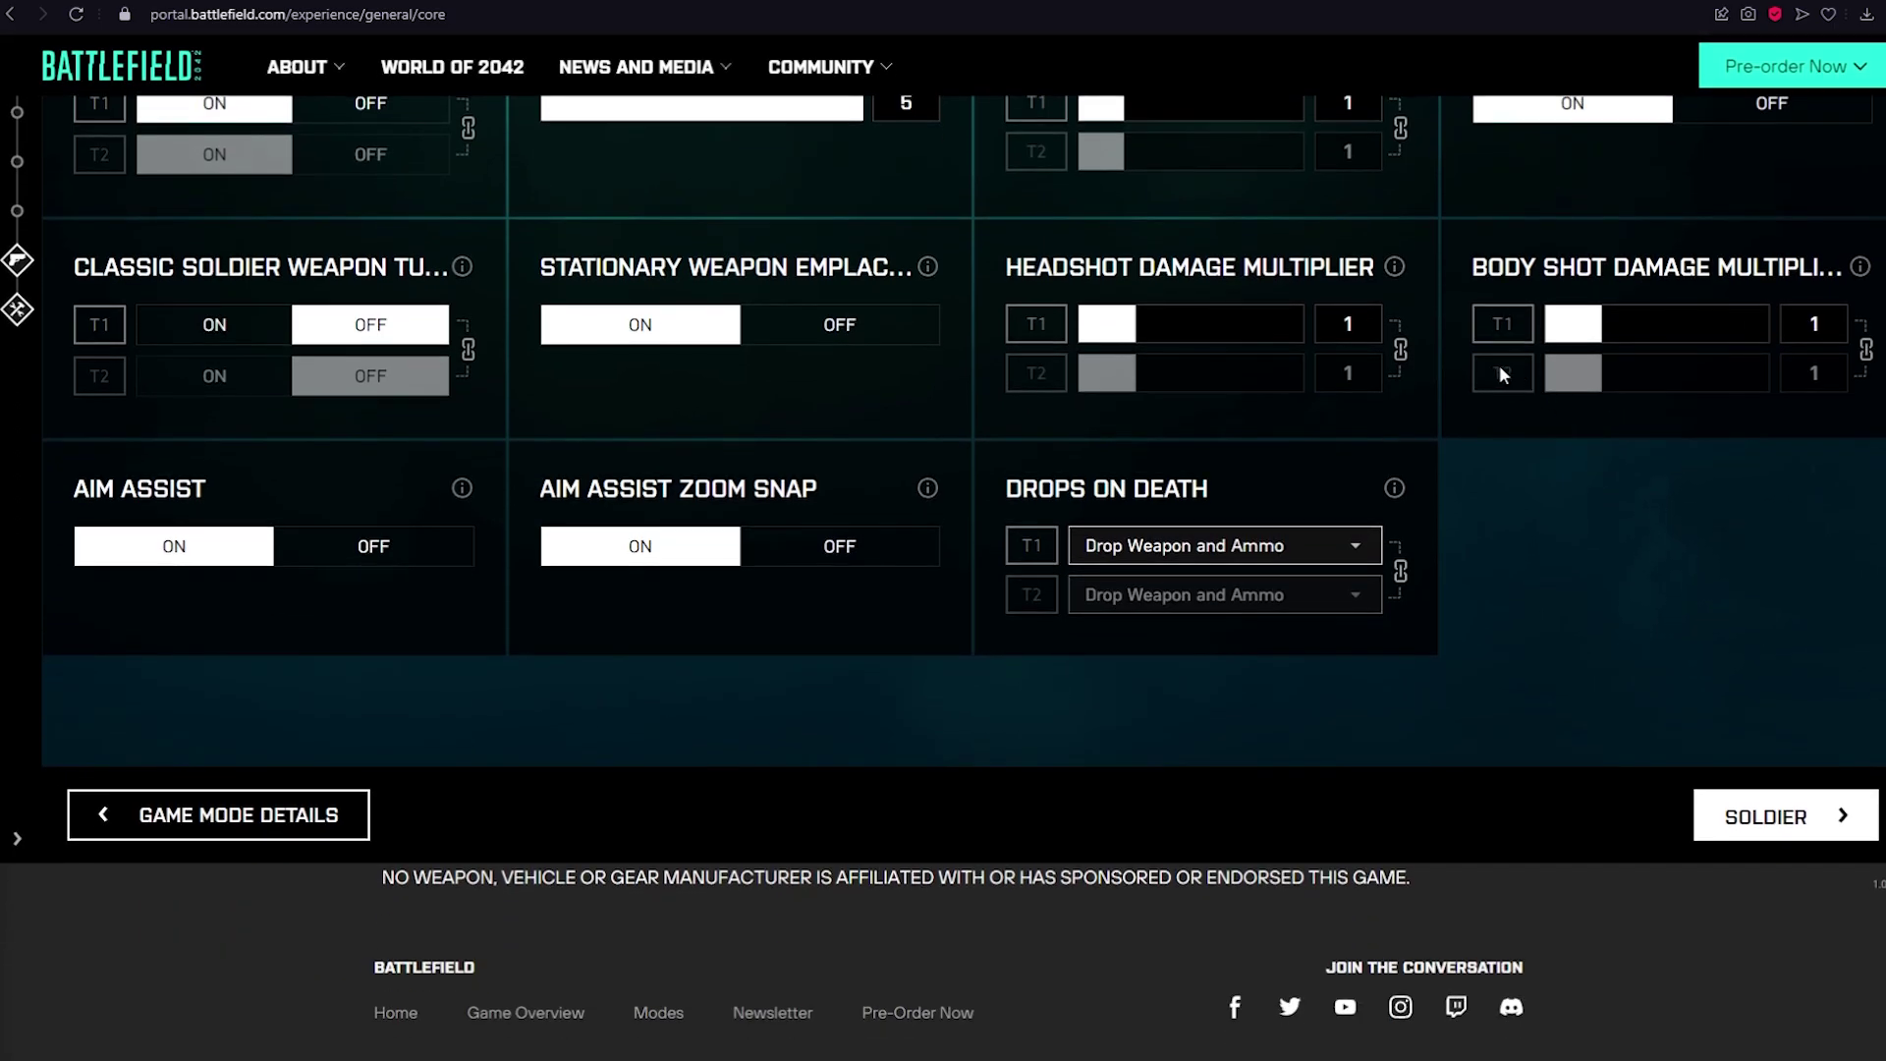
{"action": "scroll", "coordinate": [1500, 366], "scroll_direction": "up", "scroll_amount": 2}
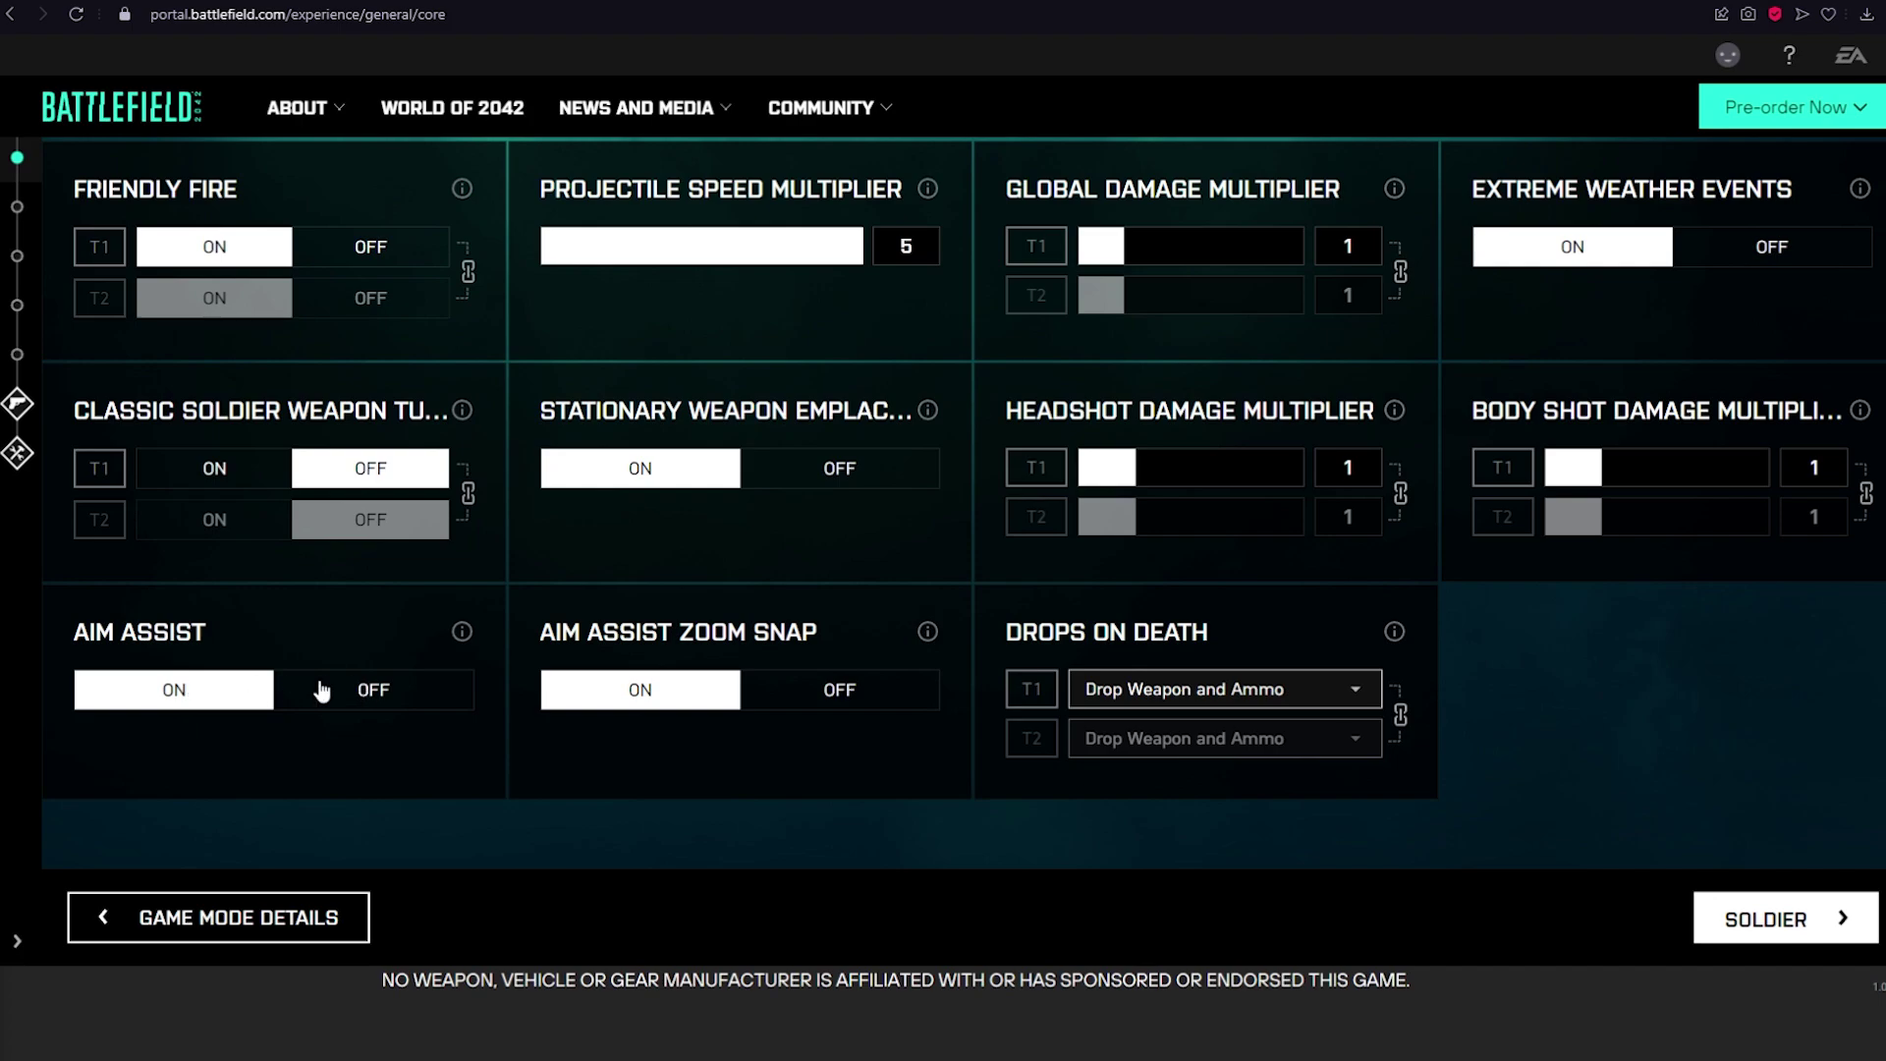
View the Drops on Death options and read the description of the Classic Soldier Weapon Tuning setting
{"action": "left_click", "coordinate": [1182, 699]}
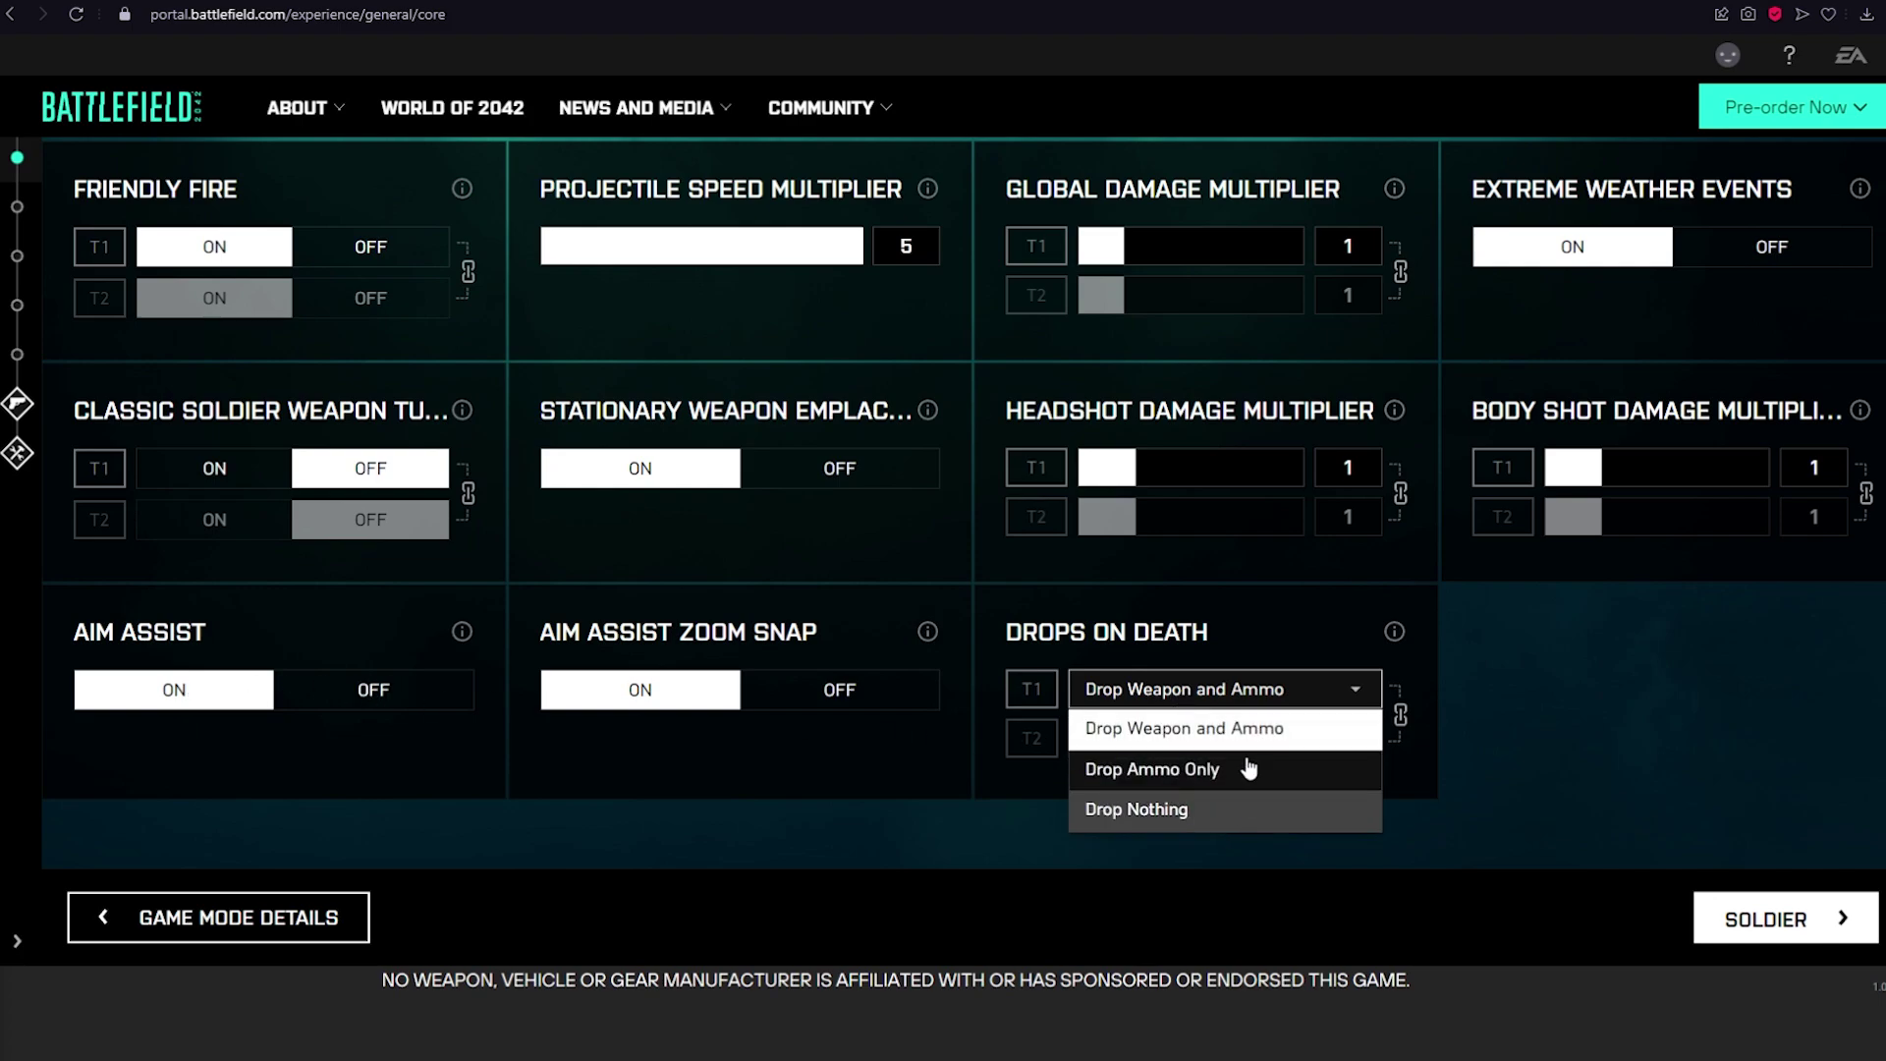
{"action": "left_click", "coordinate": [1686, 714]}
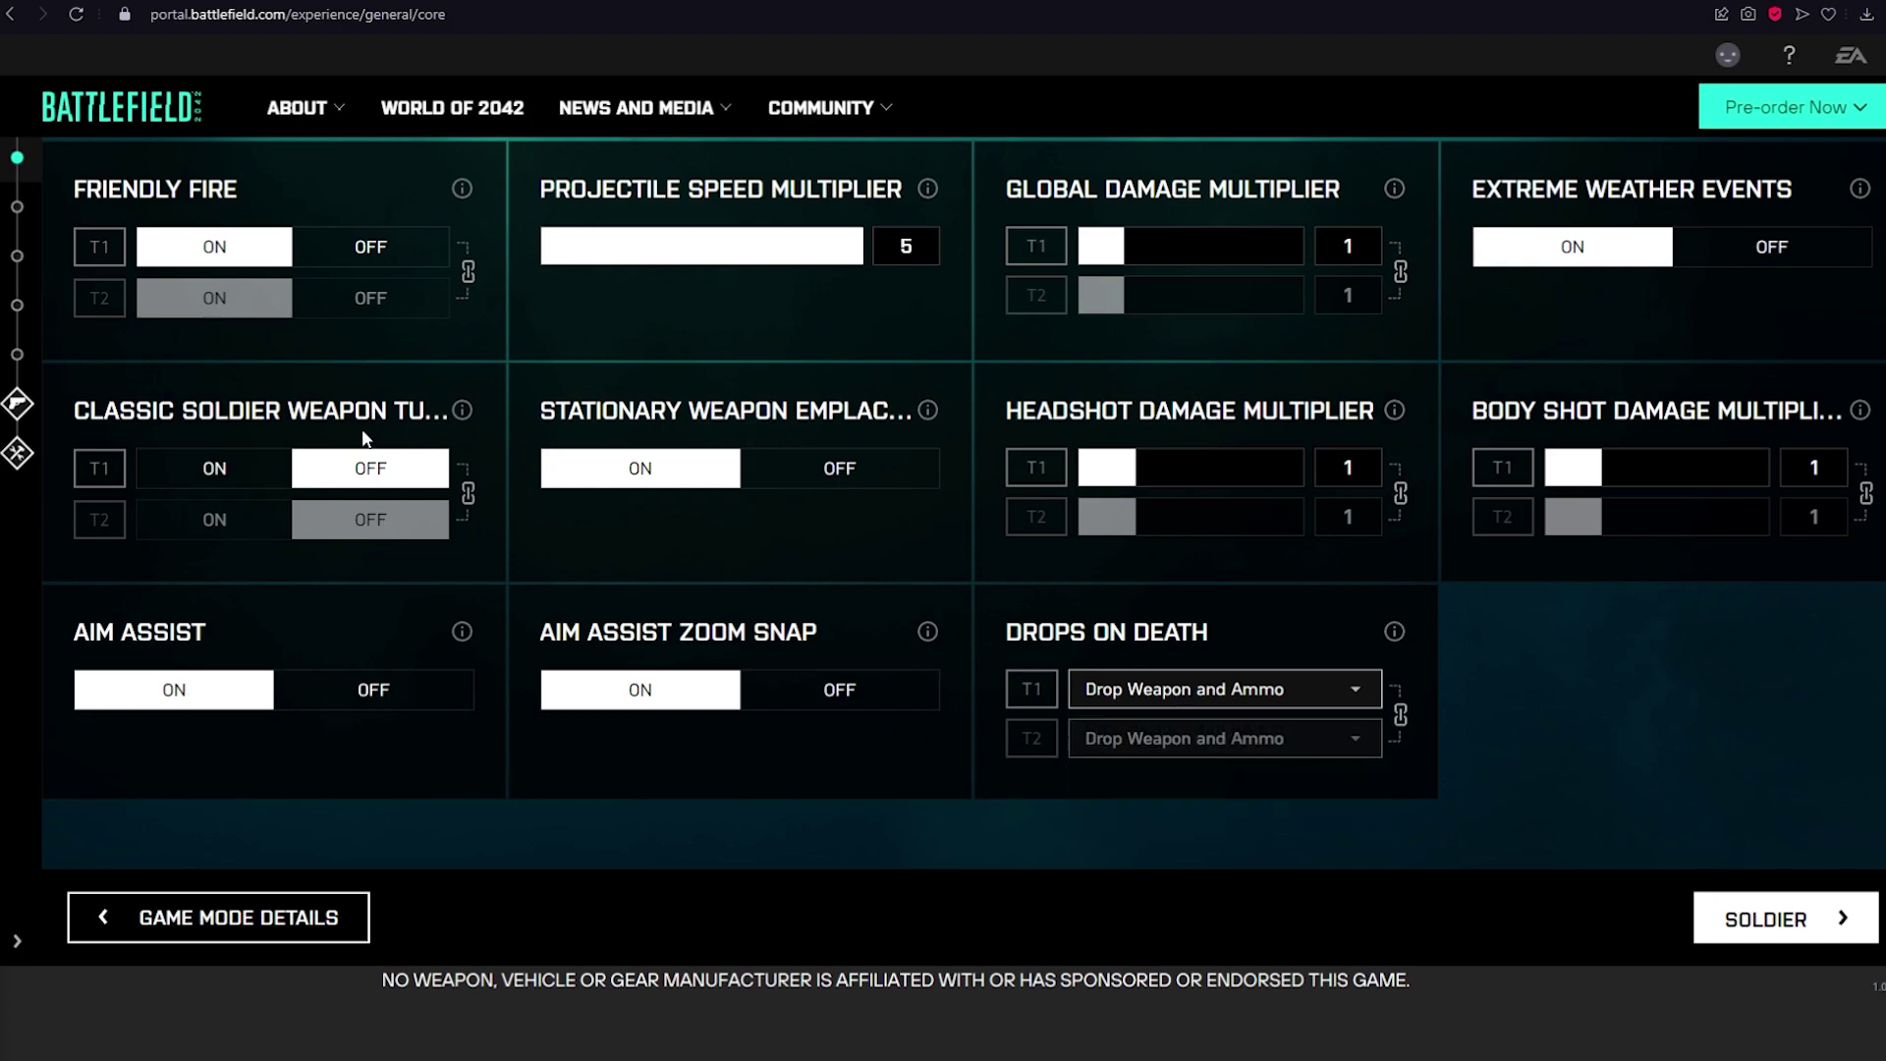
{"action": "left_click", "coordinate": [461, 413]}
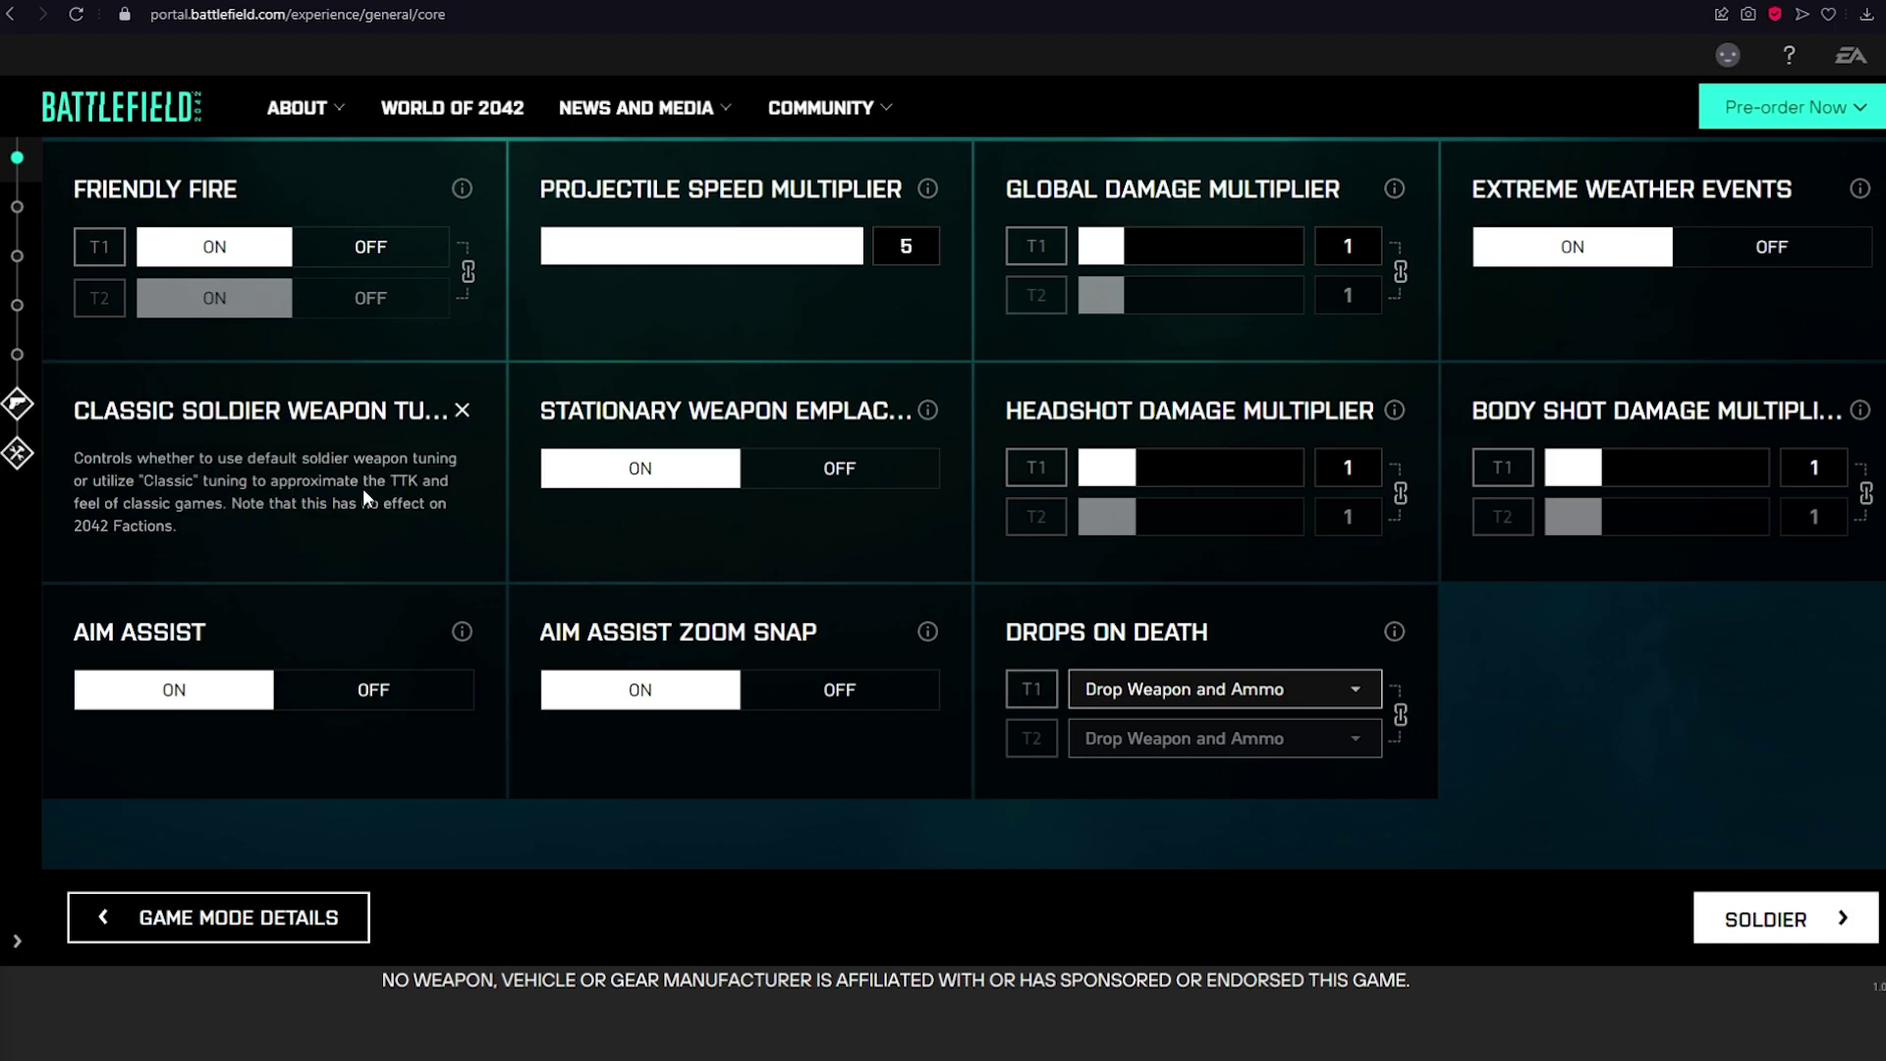
{"action": "left_click", "coordinate": [458, 412]}
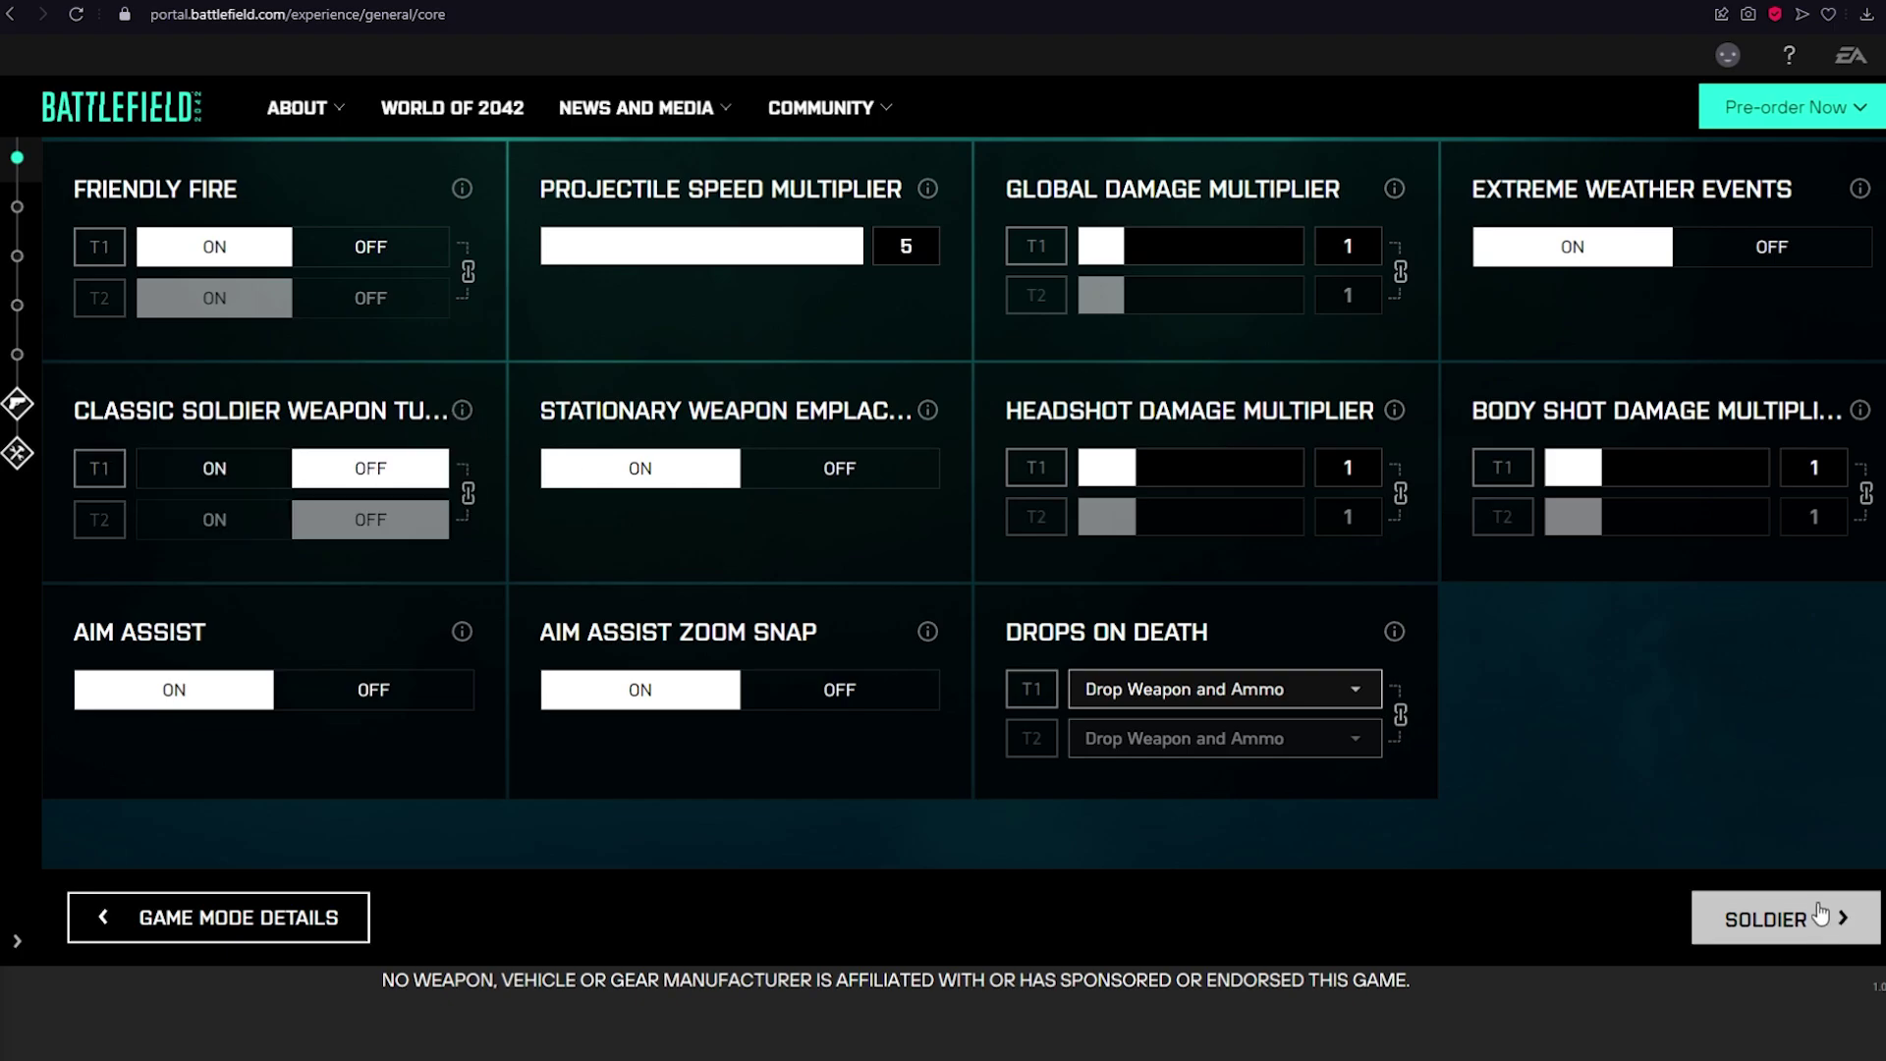
Go to the soldier modifiers, view the Man-Down Type options and look over the remaining soldier settings
{"action": "left_click", "coordinate": [1769, 918]}
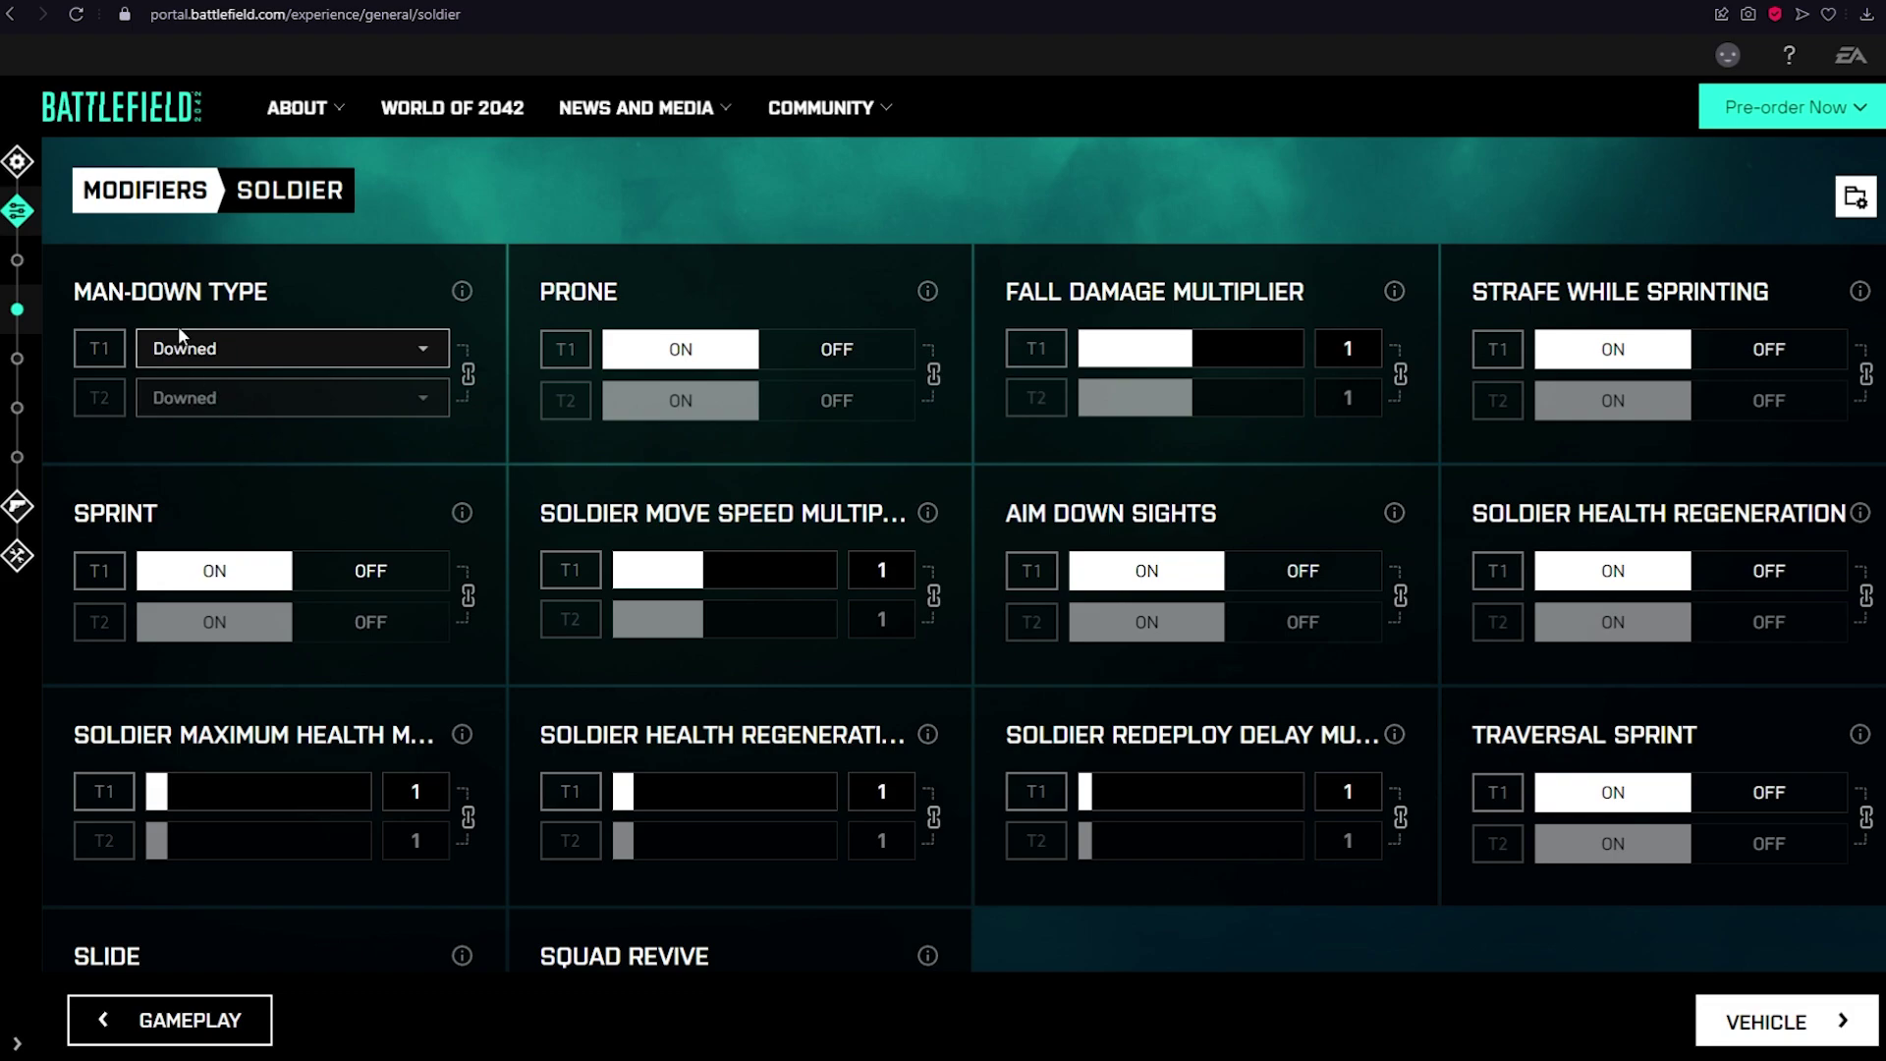
{"action": "left_click", "coordinate": [228, 349]}
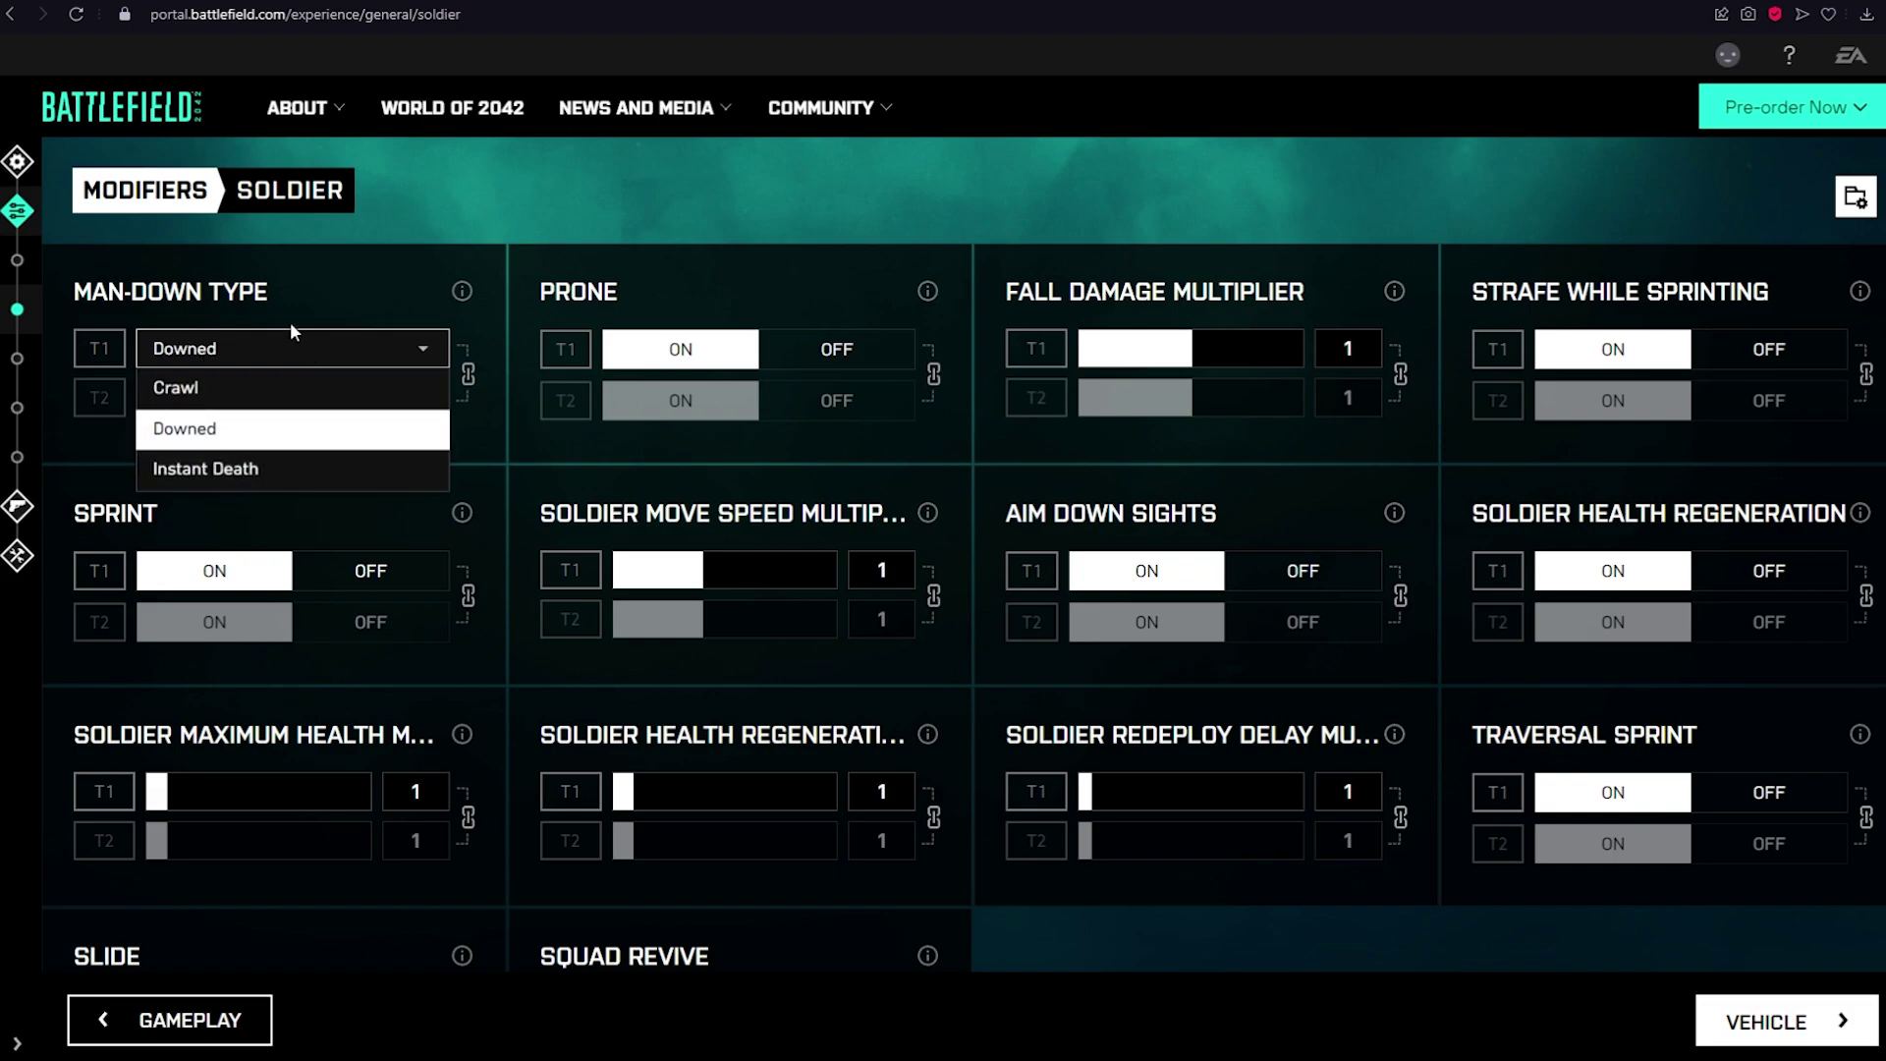
{"action": "left_click", "coordinate": [604, 252]}
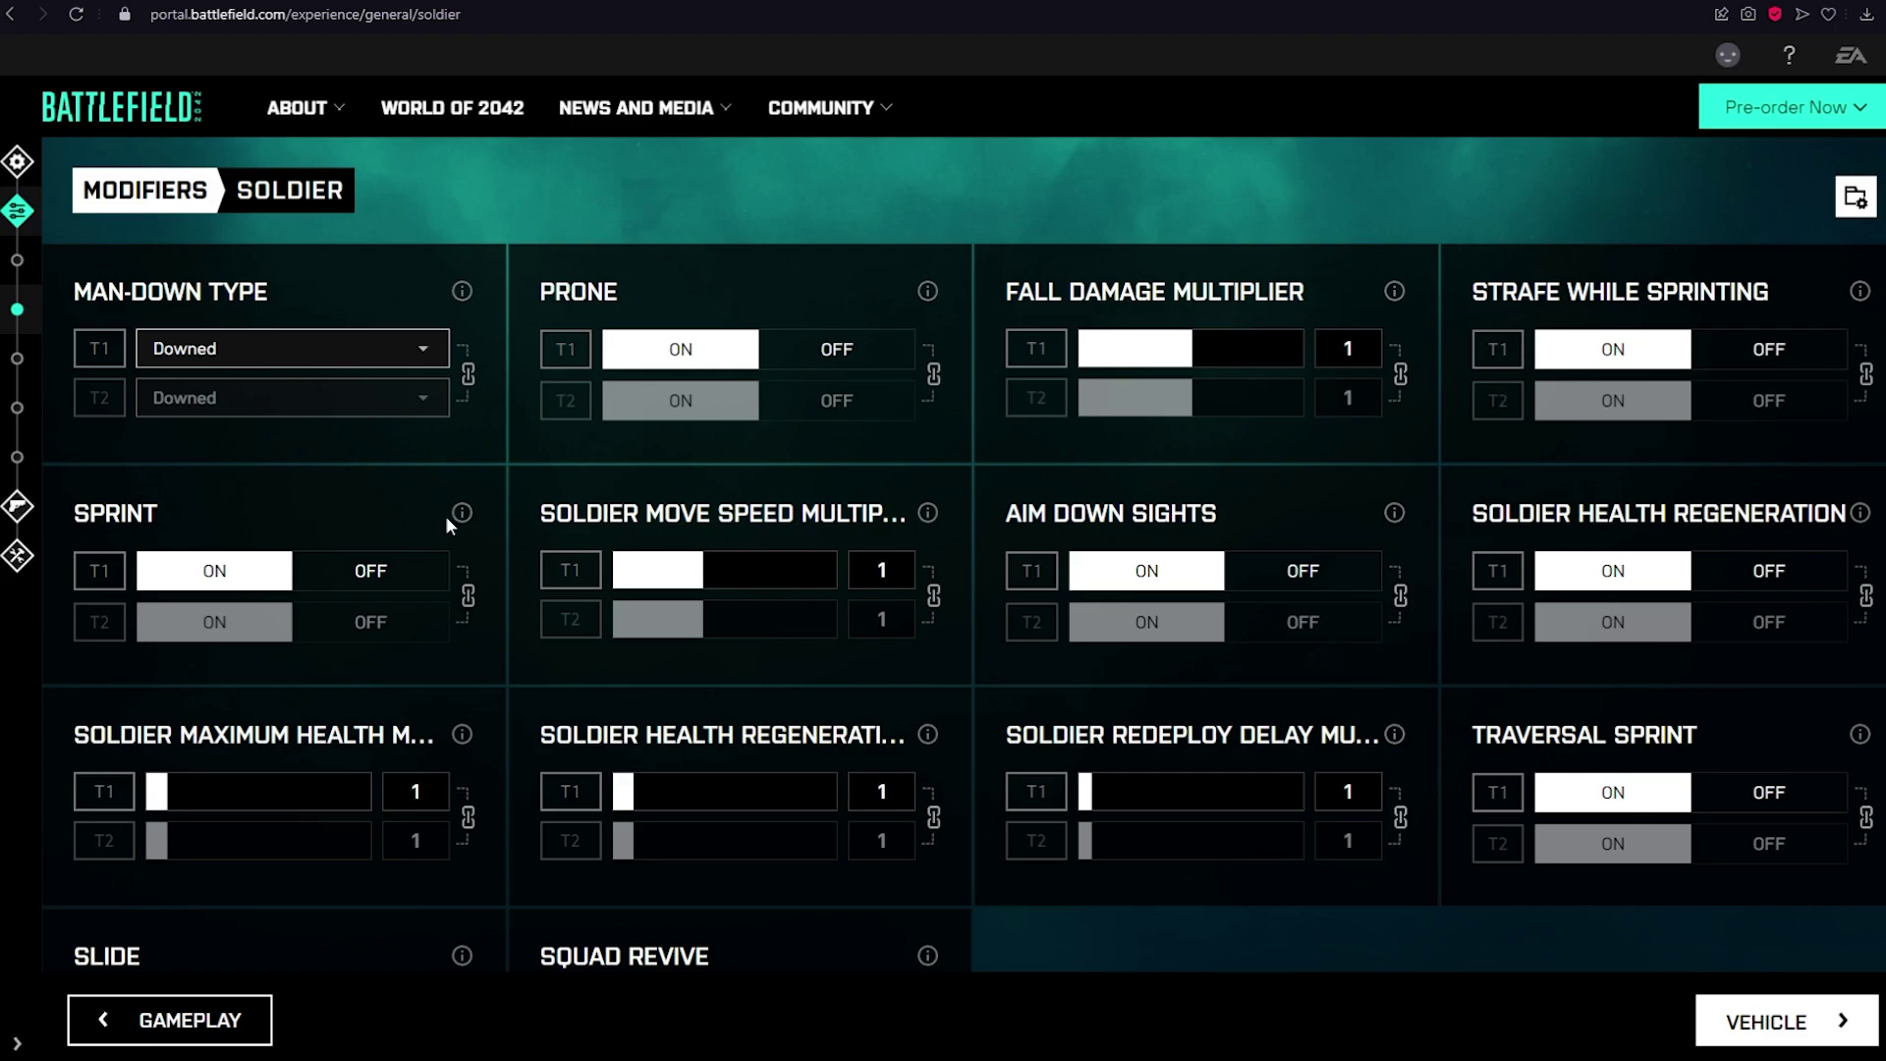
{"action": "scroll", "coordinate": [445, 516], "scroll_direction": "down", "scroll_amount": 2}
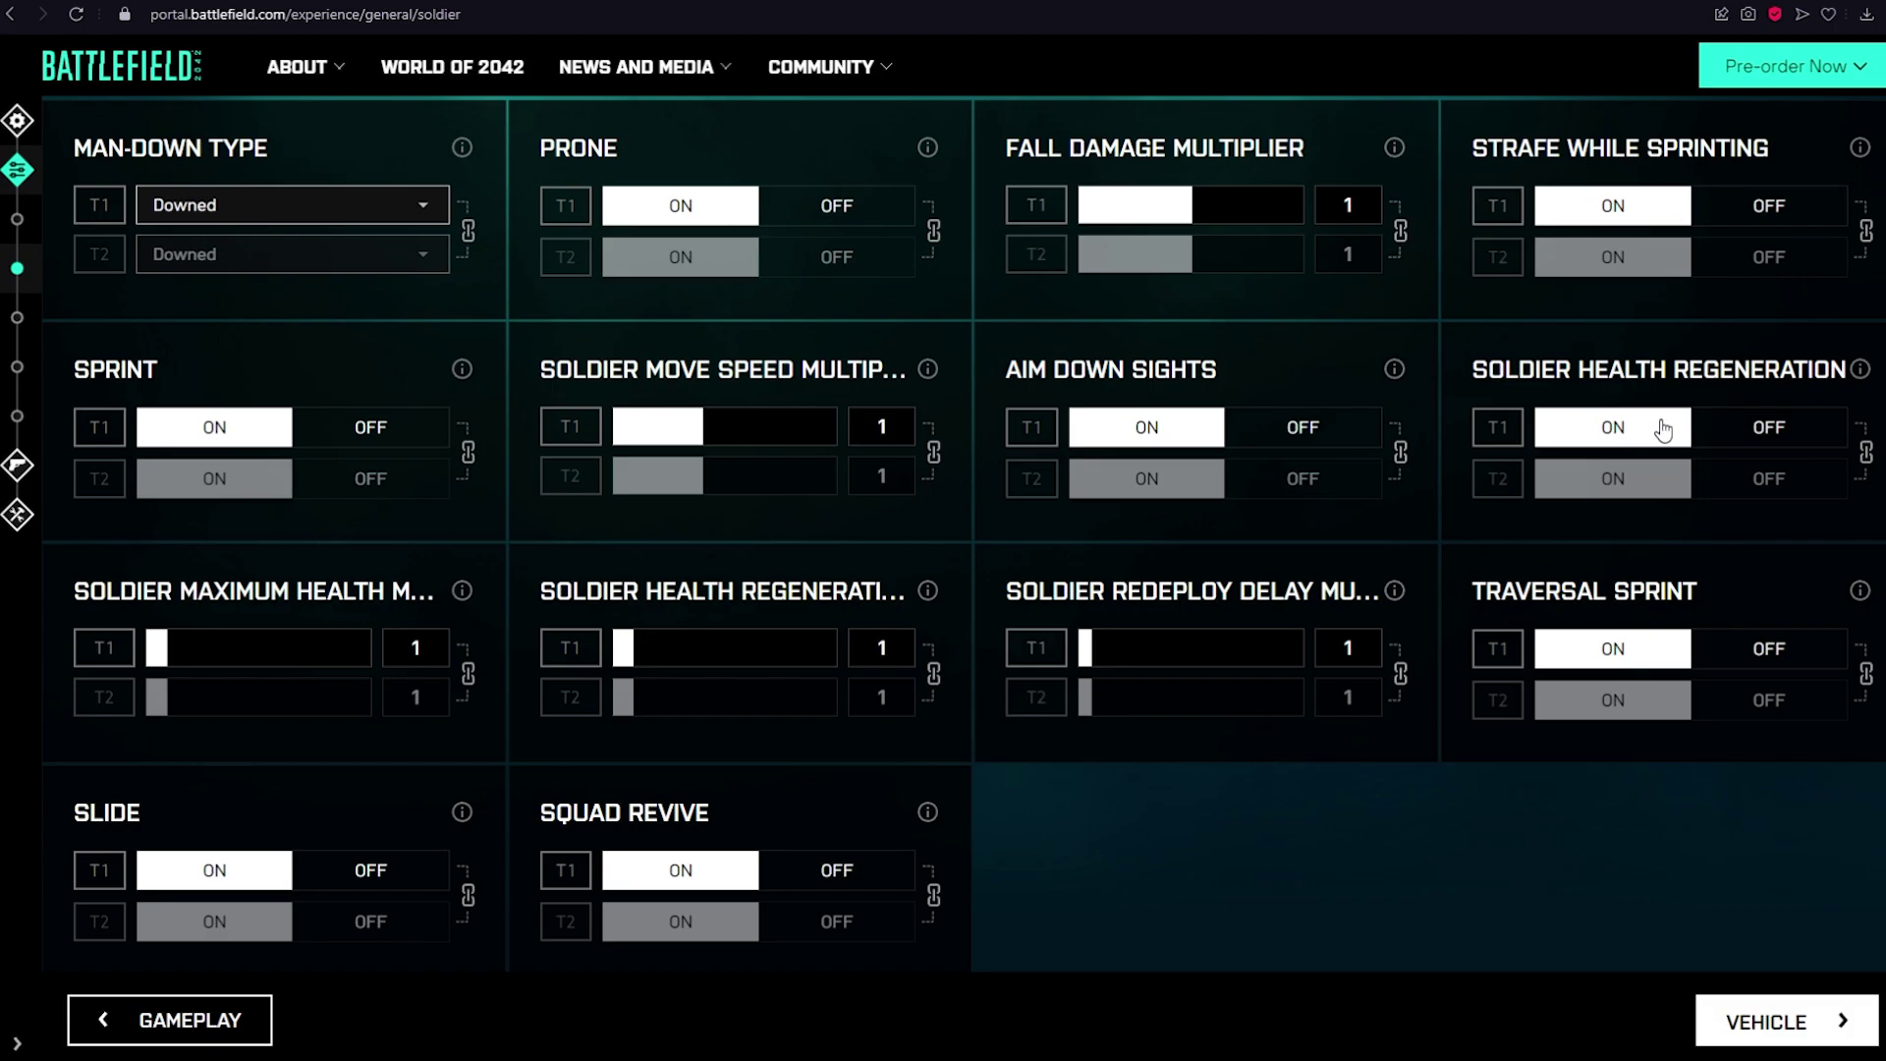
Go to the vehicle modifiers and look over the available vehicle settings
{"action": "left_click", "coordinate": [1778, 1022]}
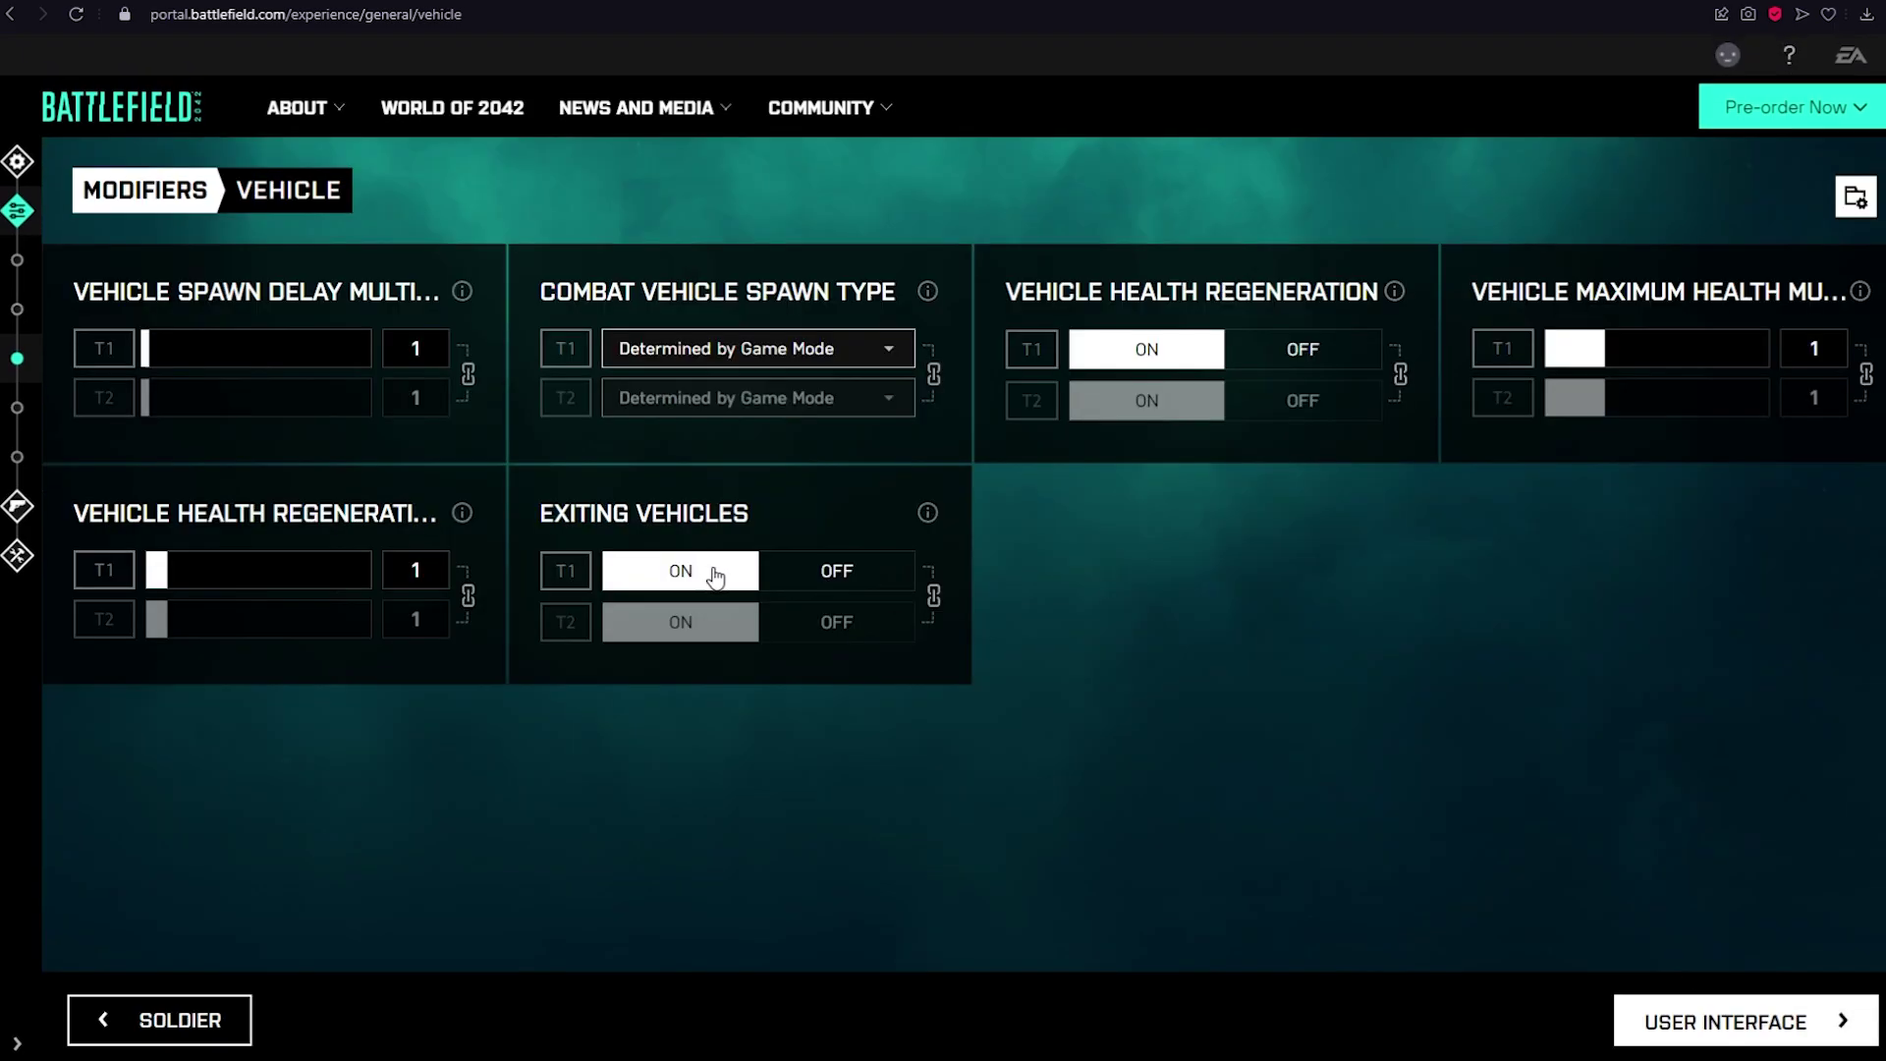
{"action": "left_click_drag", "start_coordinate": [144, 346], "coordinate": [91, 349]}
Go to the user interface modifiers and turn off the compass, minimap and HUD for both teams
{"action": "left_click", "coordinate": [1732, 1013]}
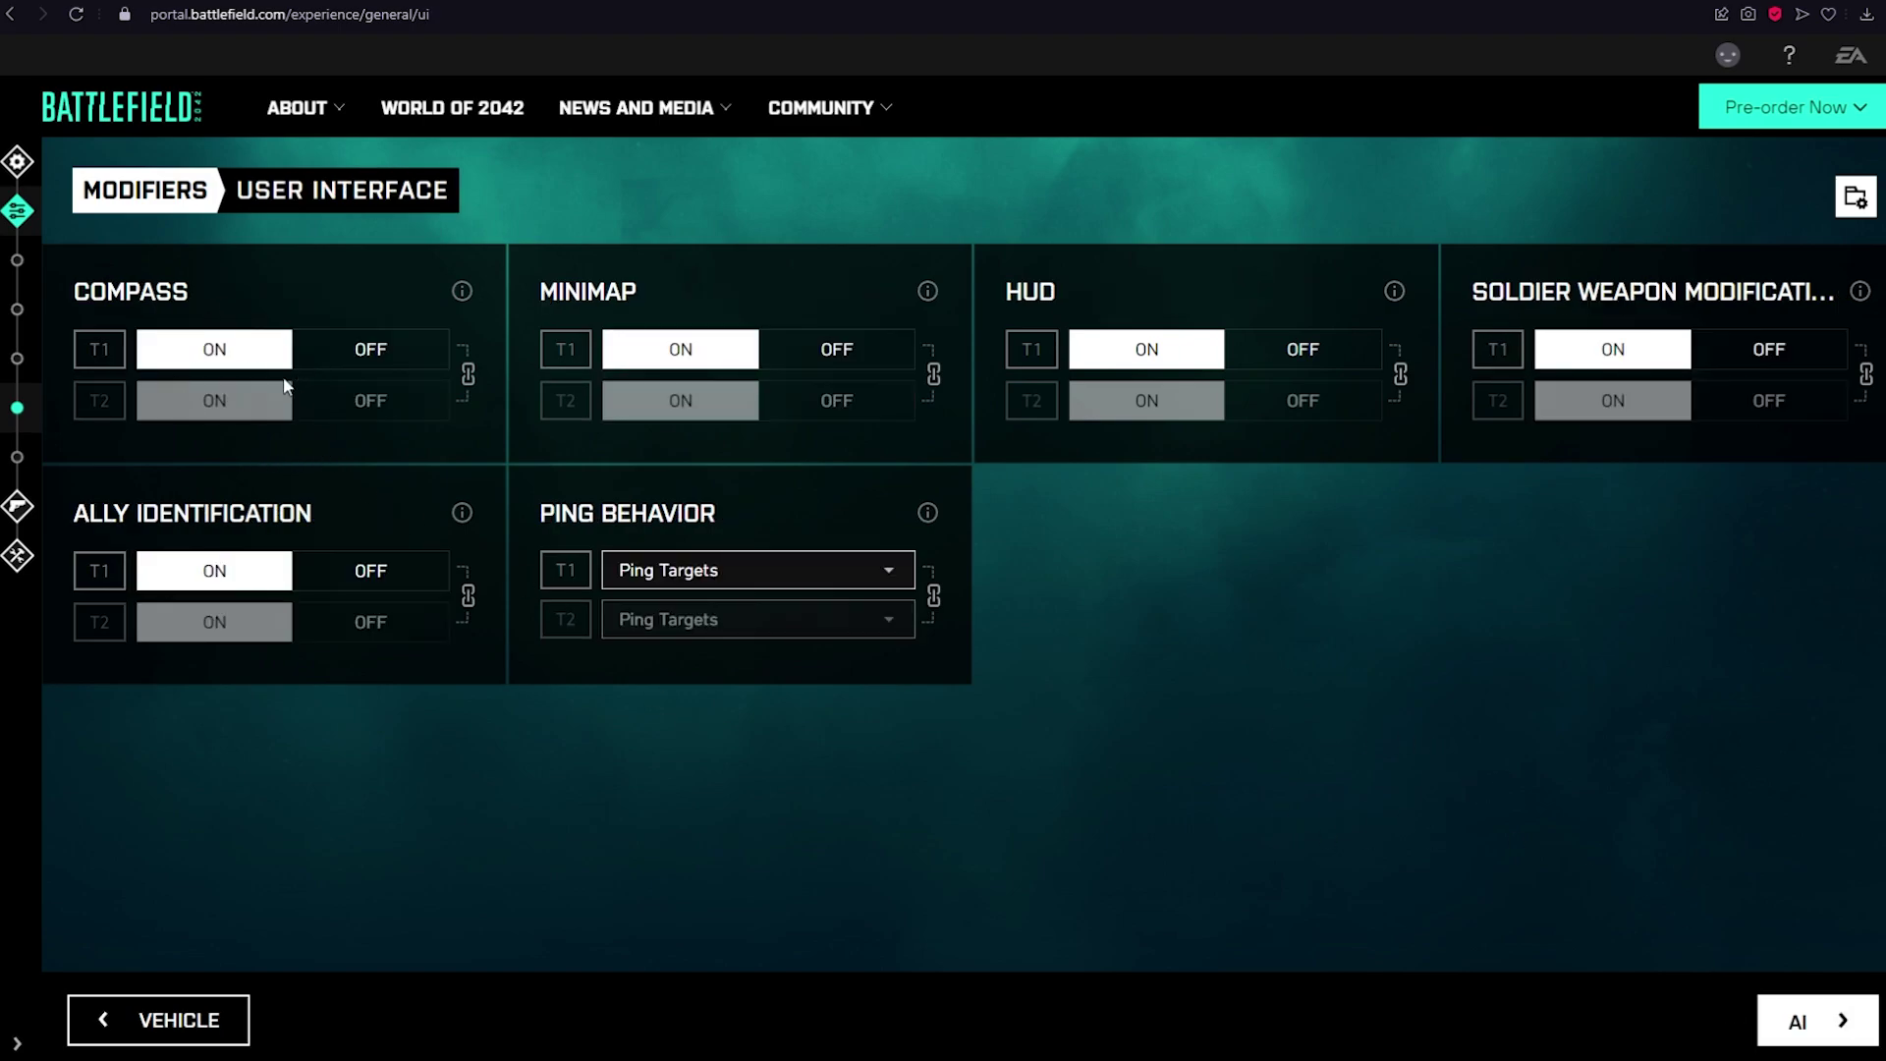
{"action": "left_click", "coordinate": [343, 351]}
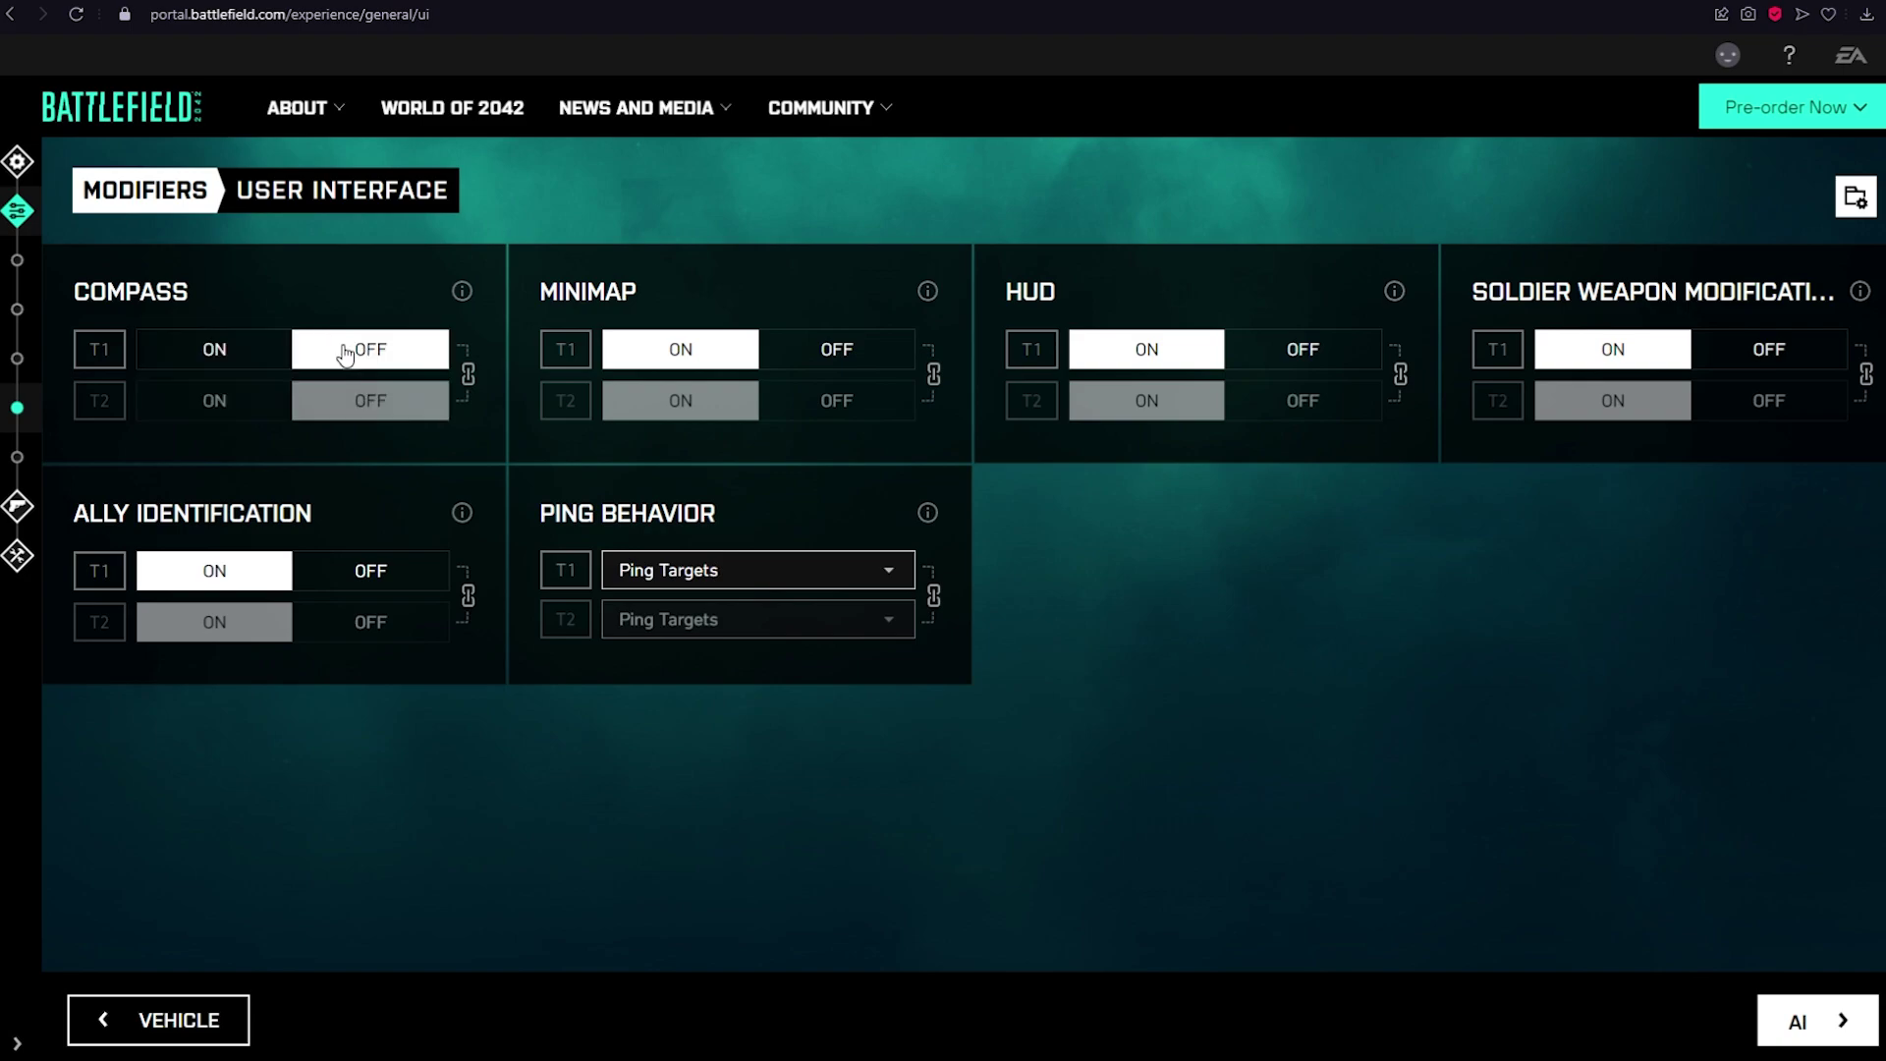
{"action": "left_click", "coordinate": [828, 356]}
{"action": "left_click", "coordinate": [1321, 350]}
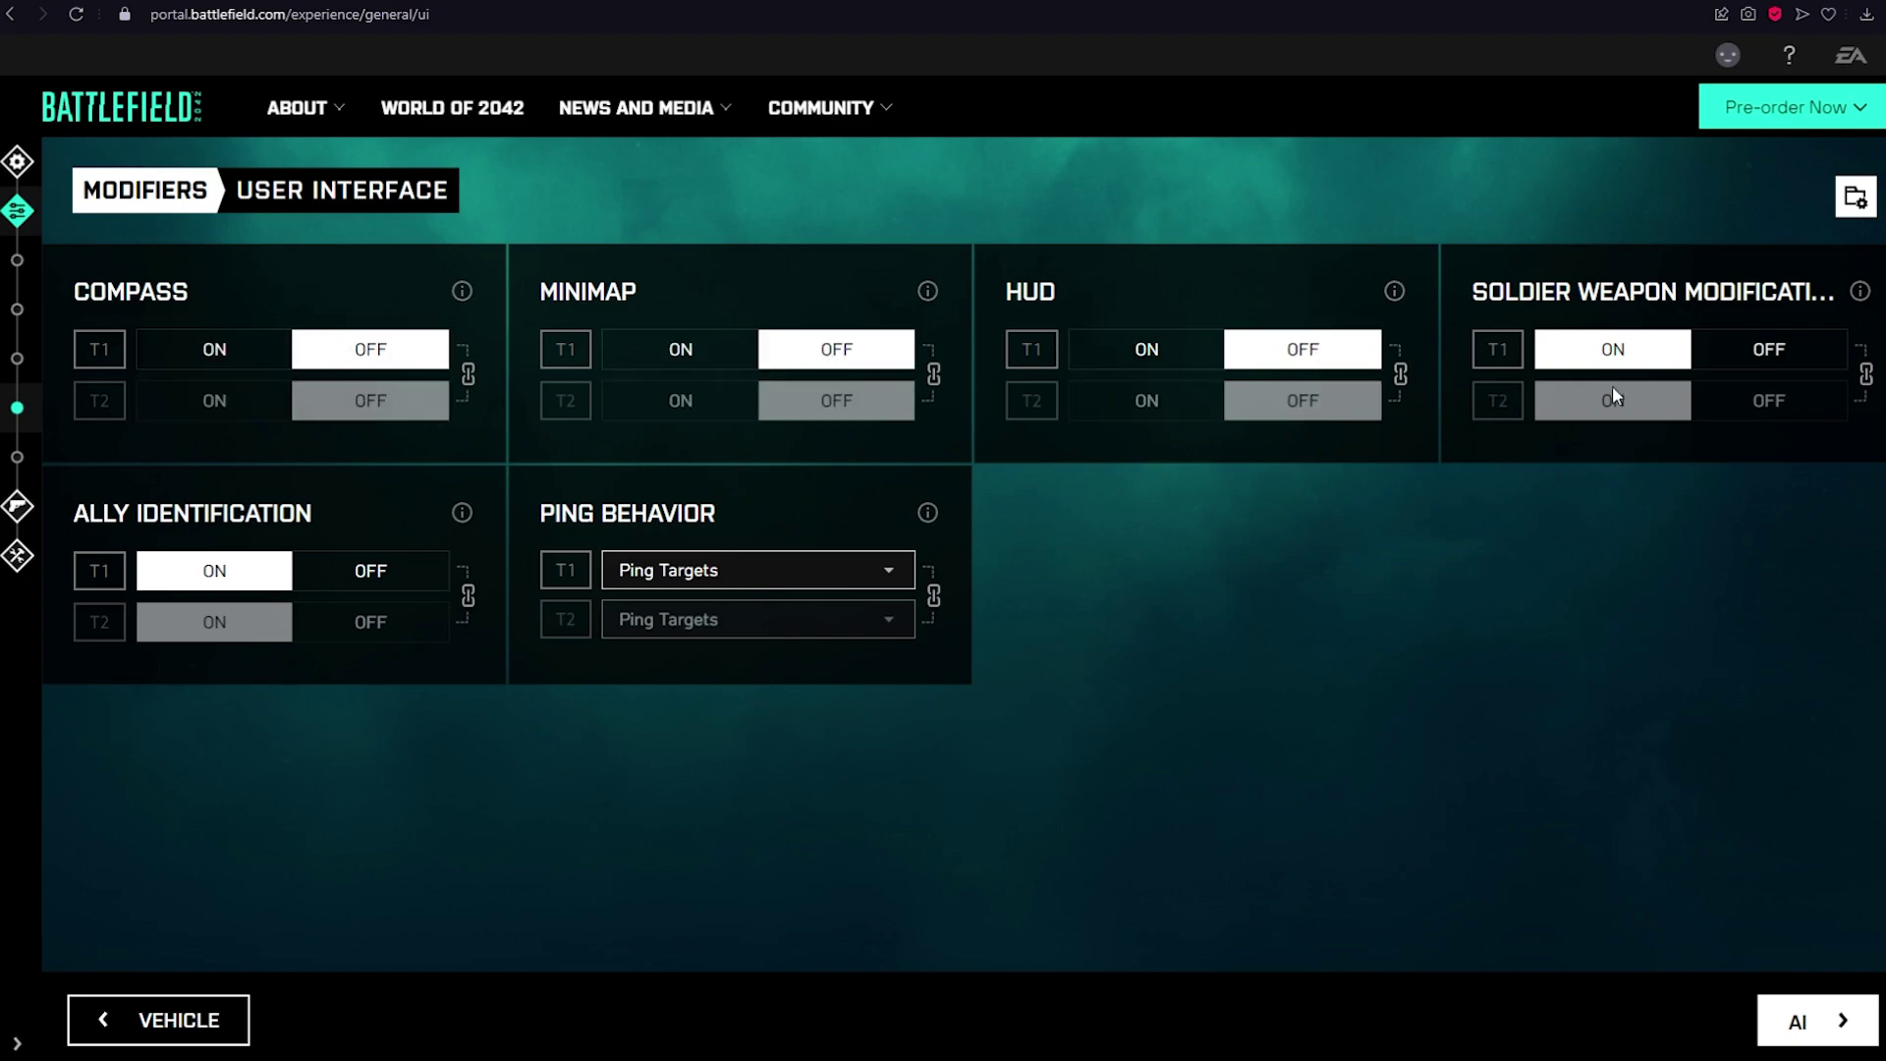
Read the description of the soldier weapon modification setting, close it and turn the setting off
{"action": "left_click", "coordinate": [1861, 292]}
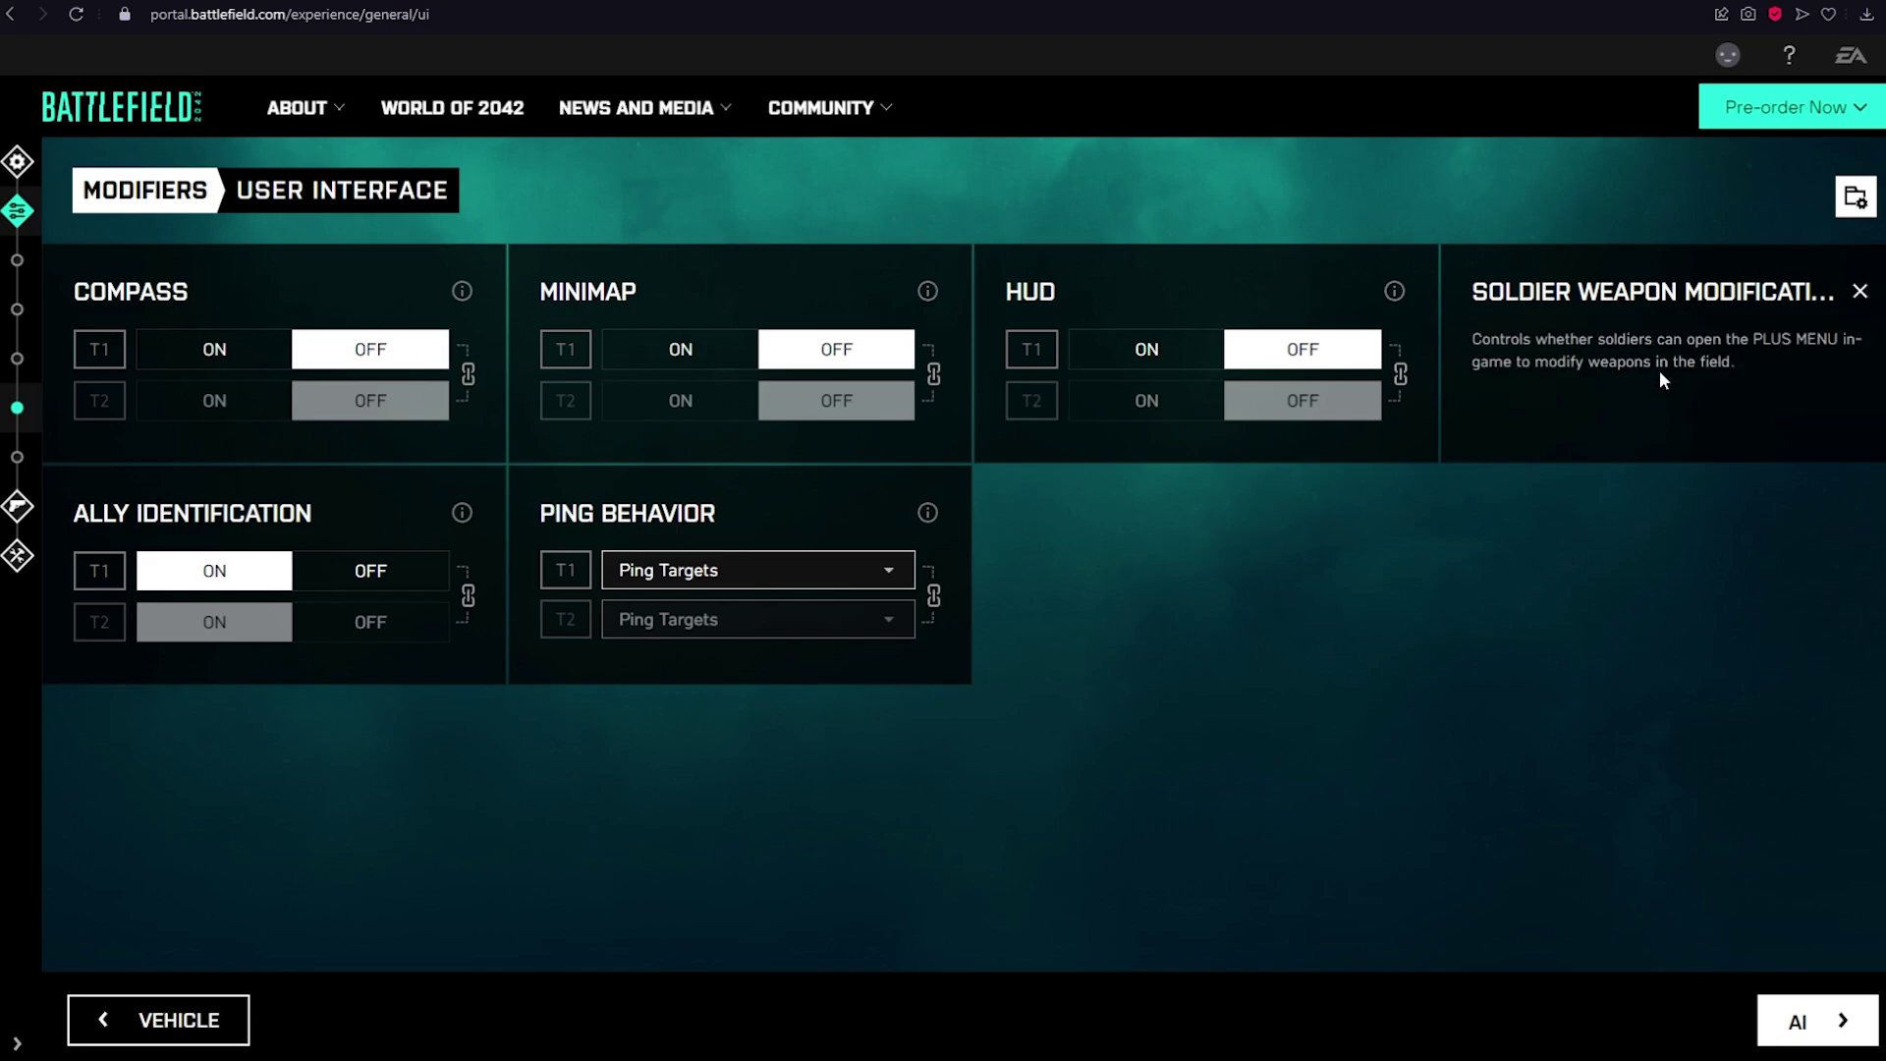
{"action": "left_click", "coordinate": [1855, 292]}
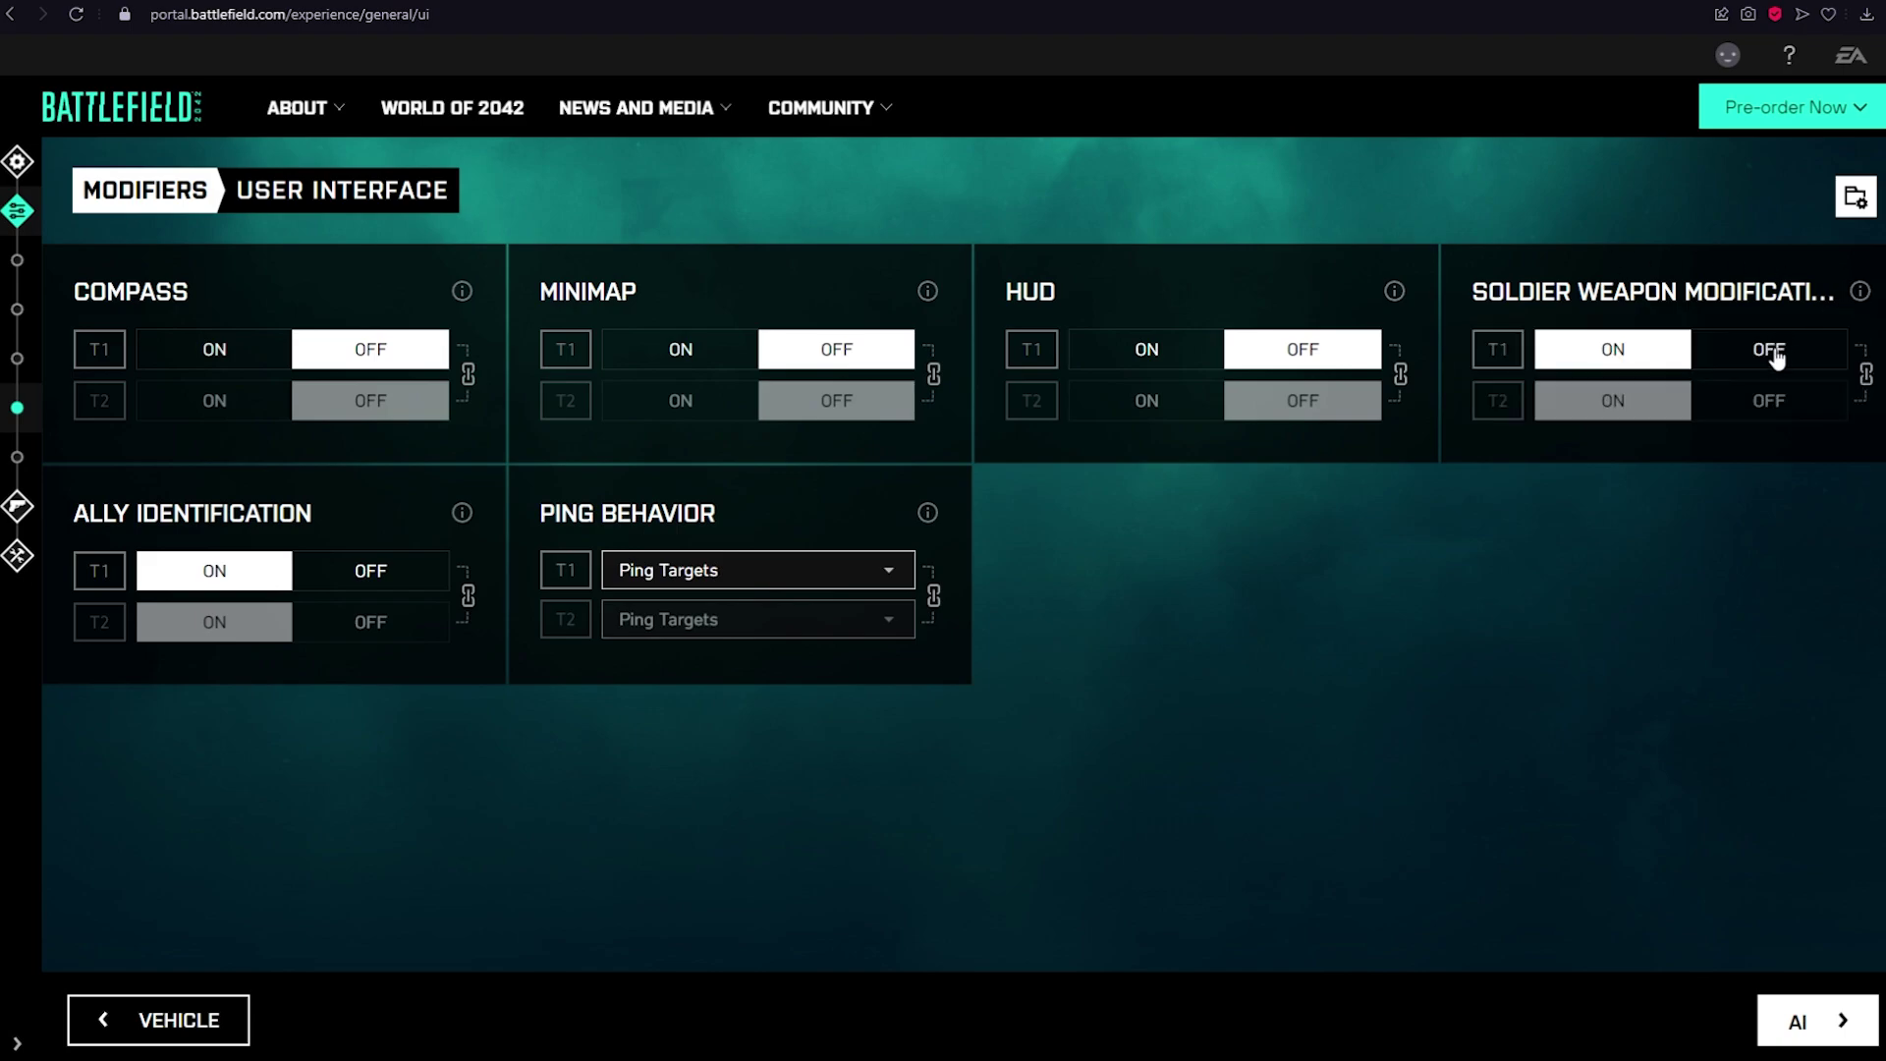
{"action": "left_click", "coordinate": [1770, 354]}
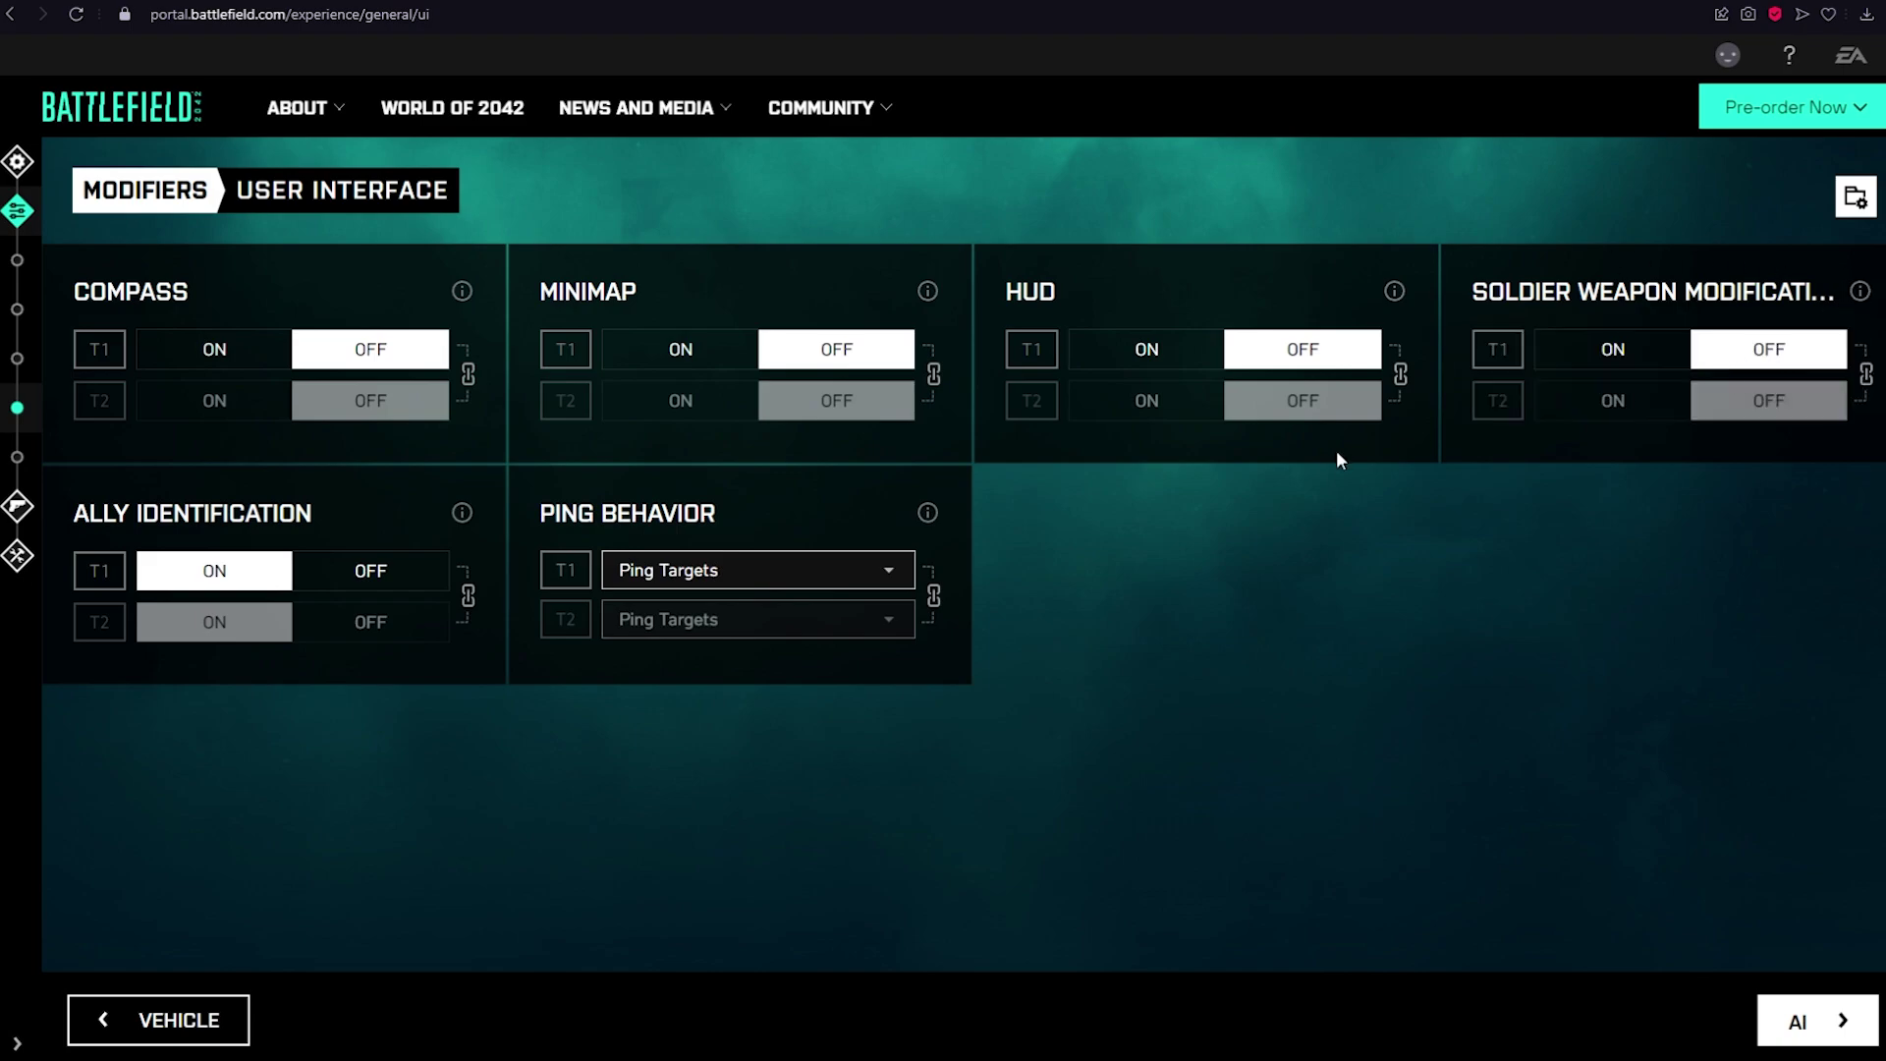
Read the description of Ally Identification, turn the setting off and view the Ping Behavior options
{"action": "left_click", "coordinate": [463, 514]}
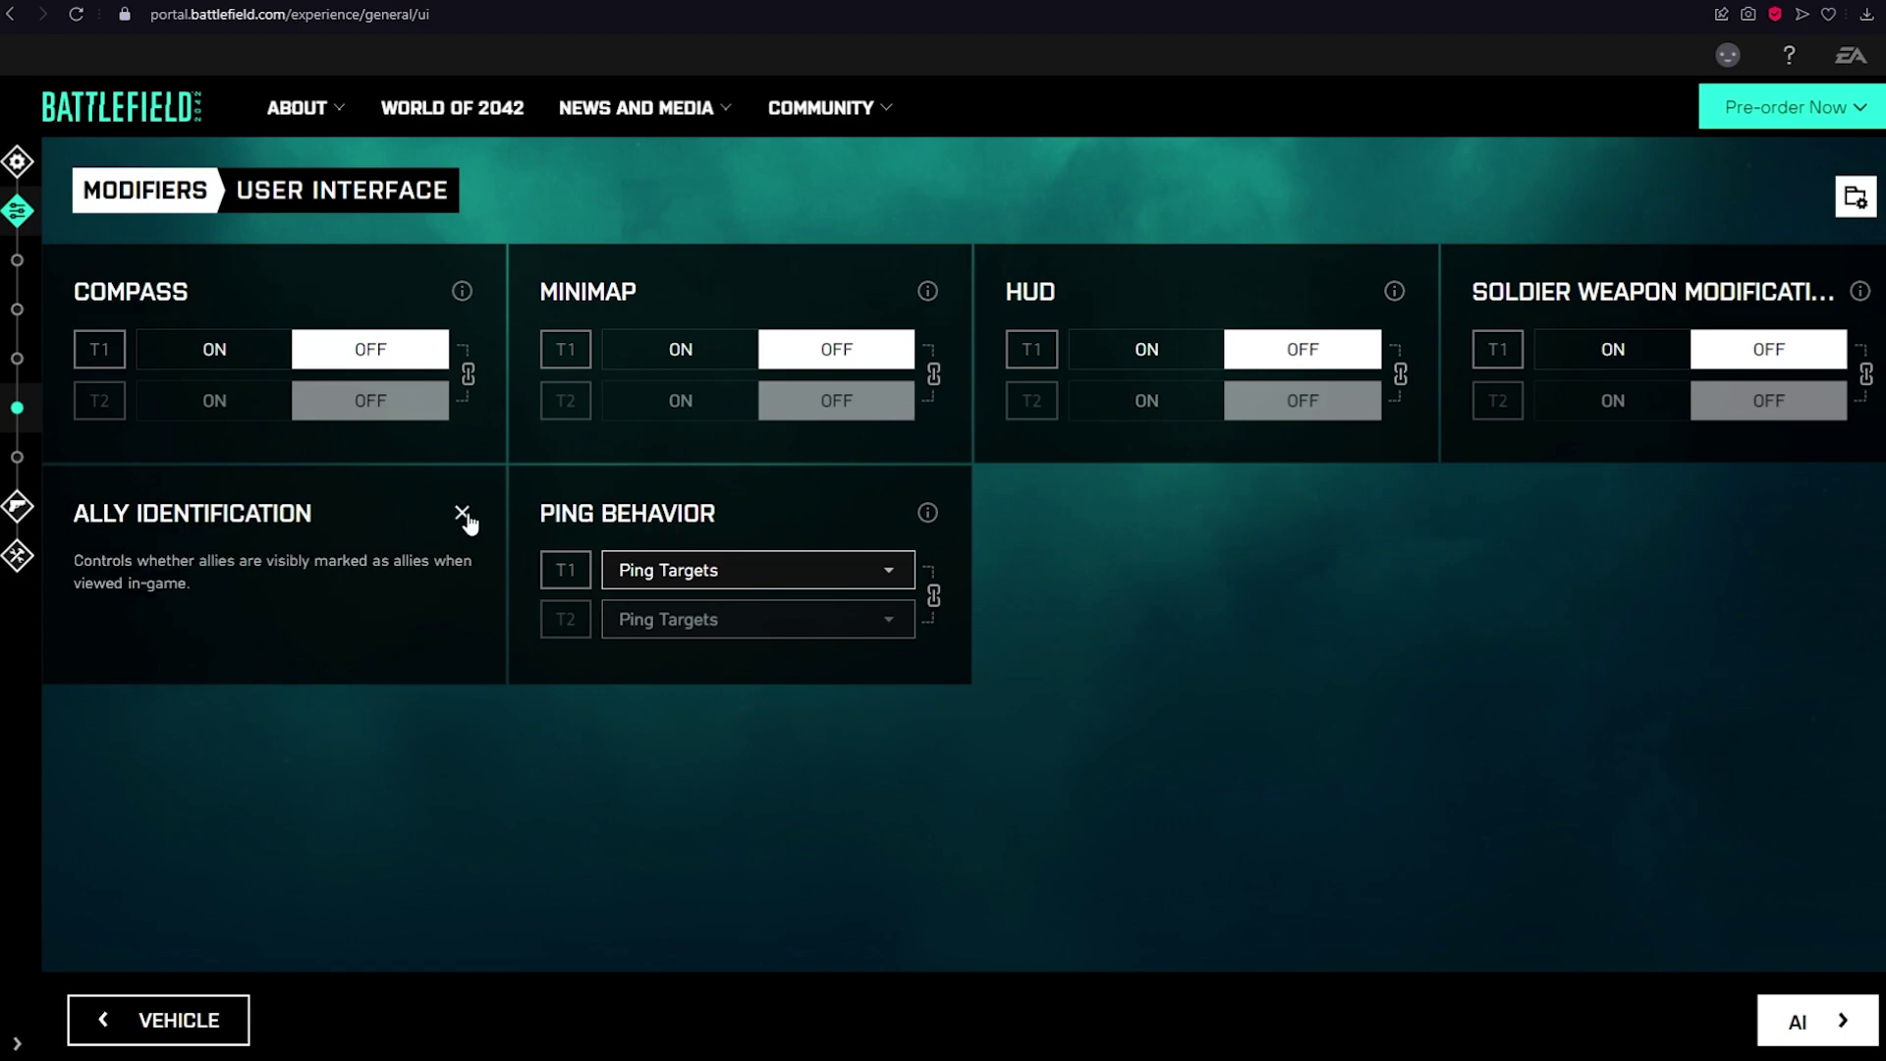
{"action": "left_click", "coordinate": [463, 514]}
{"action": "left_click", "coordinate": [439, 572]}
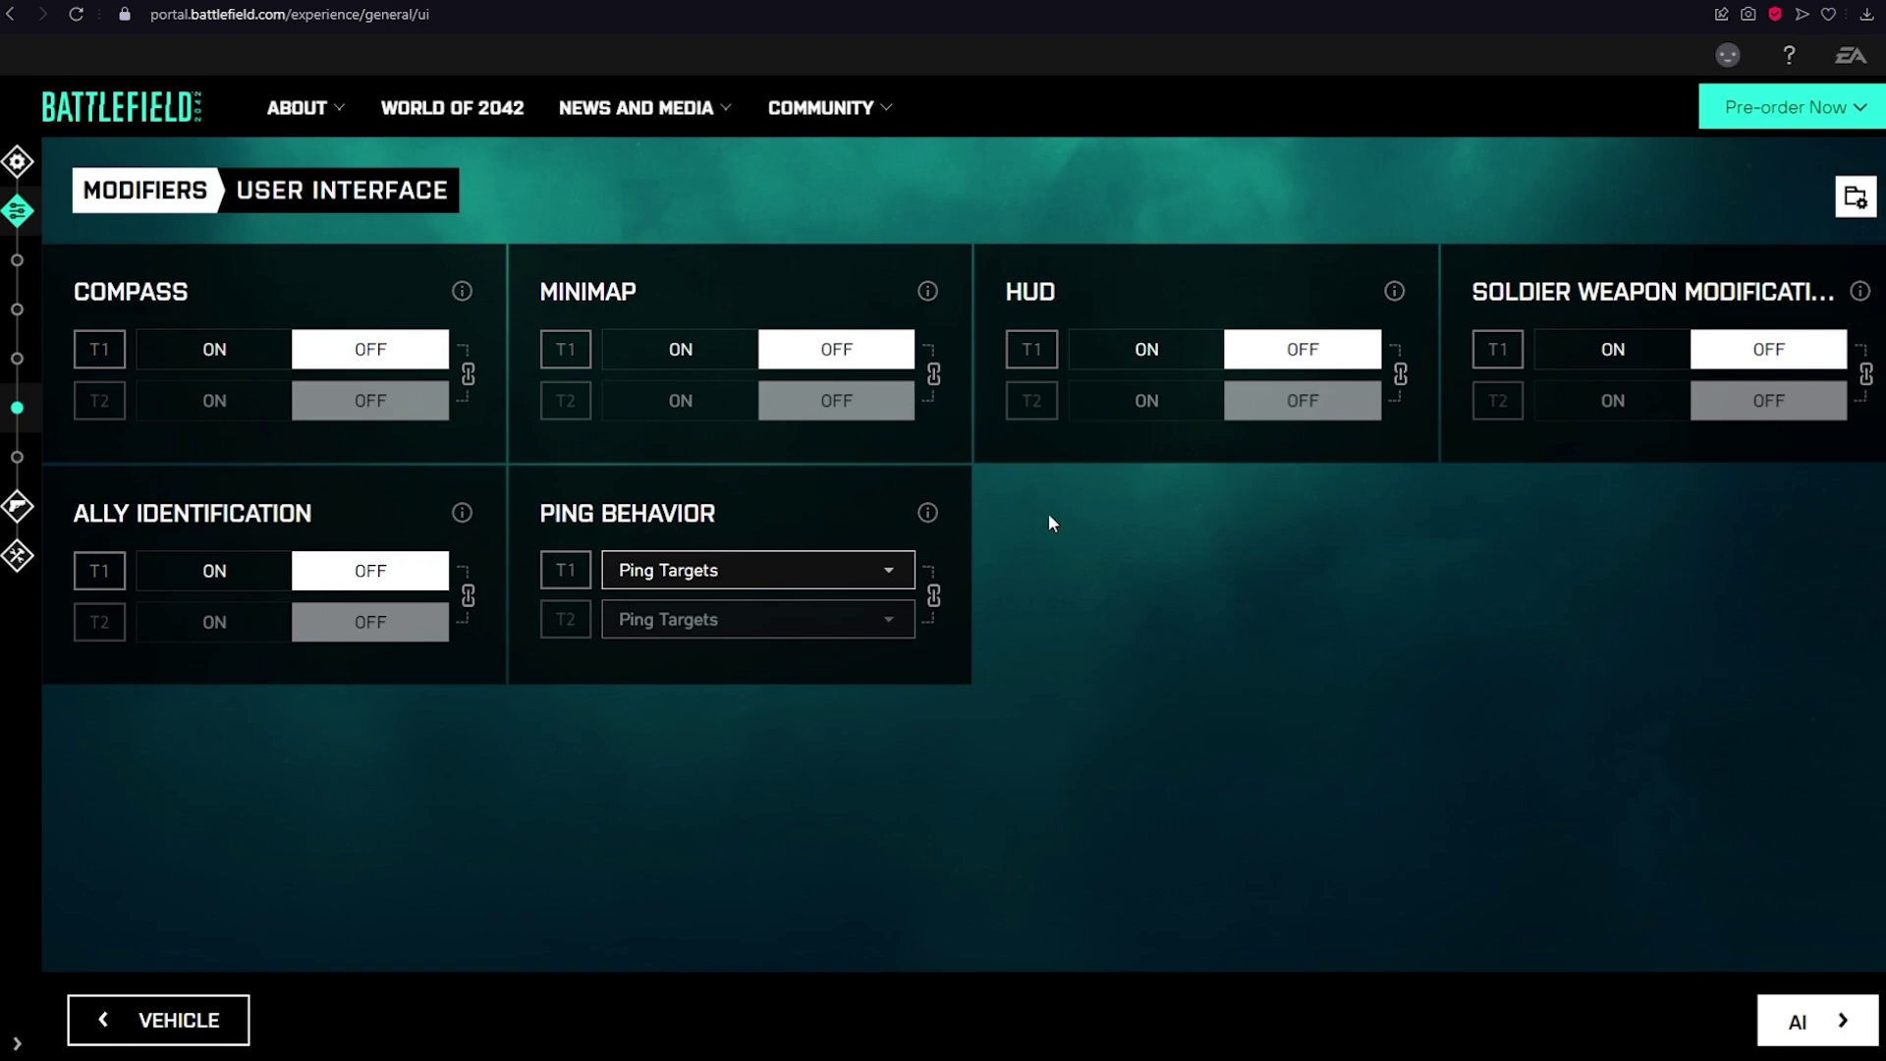
{"action": "left_click", "coordinate": [725, 569]}
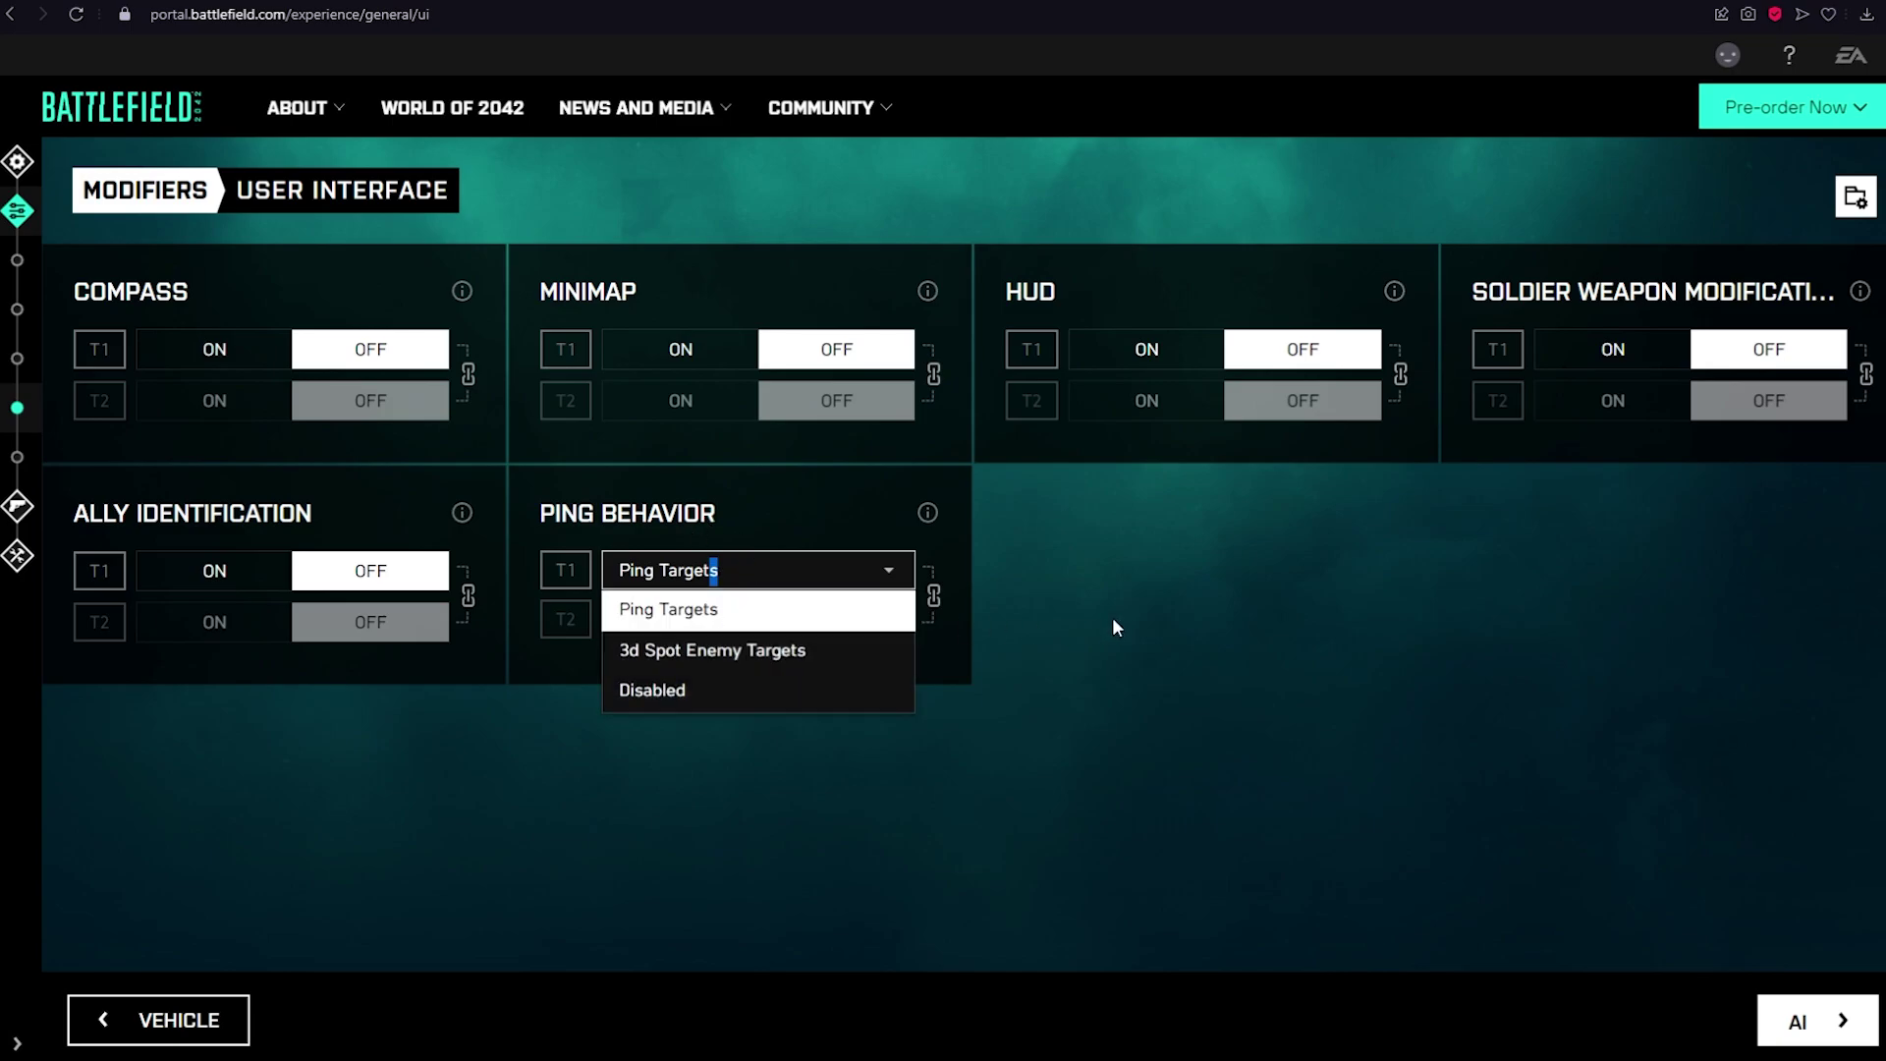
Go to the AI modifiers and look over the available AI settings
{"action": "left_click", "coordinate": [1826, 1029]}
{"action": "scroll", "coordinate": [376, 545], "scroll_direction": "down", "scroll_amount": 1}
{"action": "scroll", "coordinate": [361, 464], "scroll_direction": "up", "scroll_amount": 1}
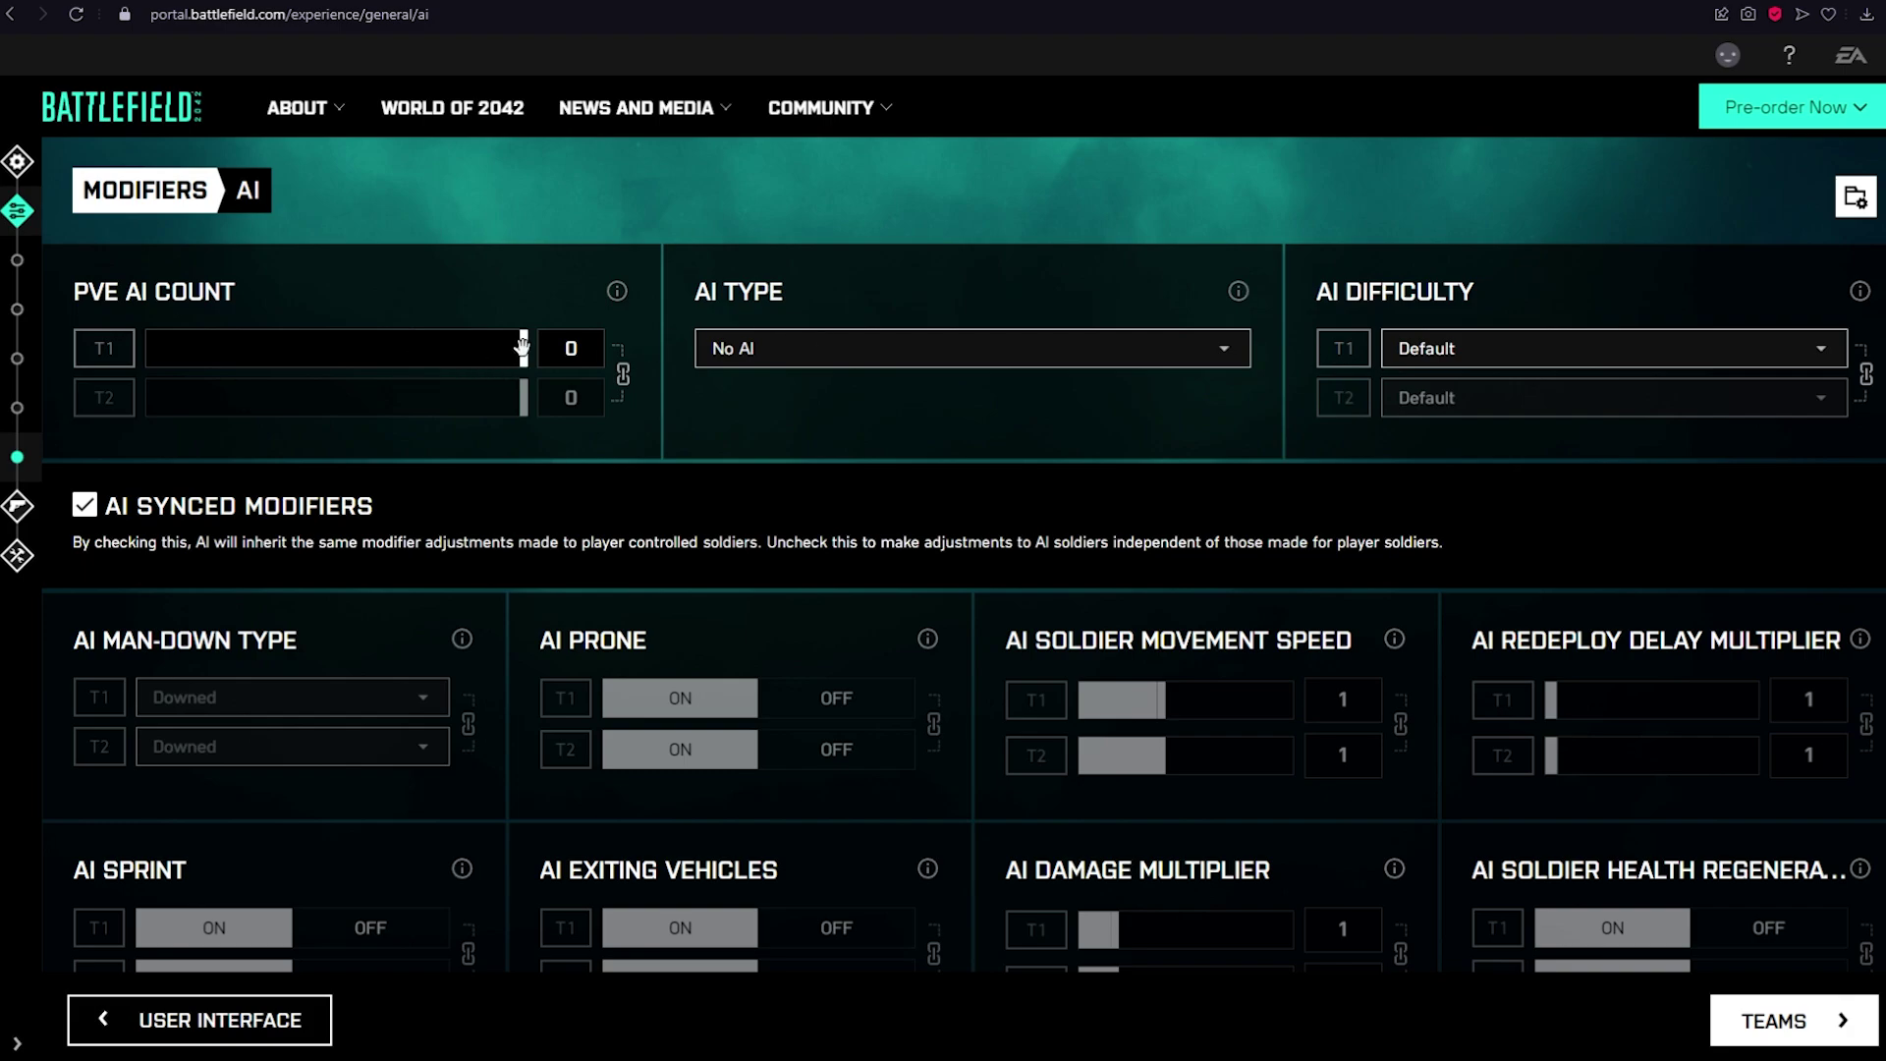
Try PvP AI as the AI type and view the AI difficulty options
{"action": "left_click", "coordinate": [802, 352]}
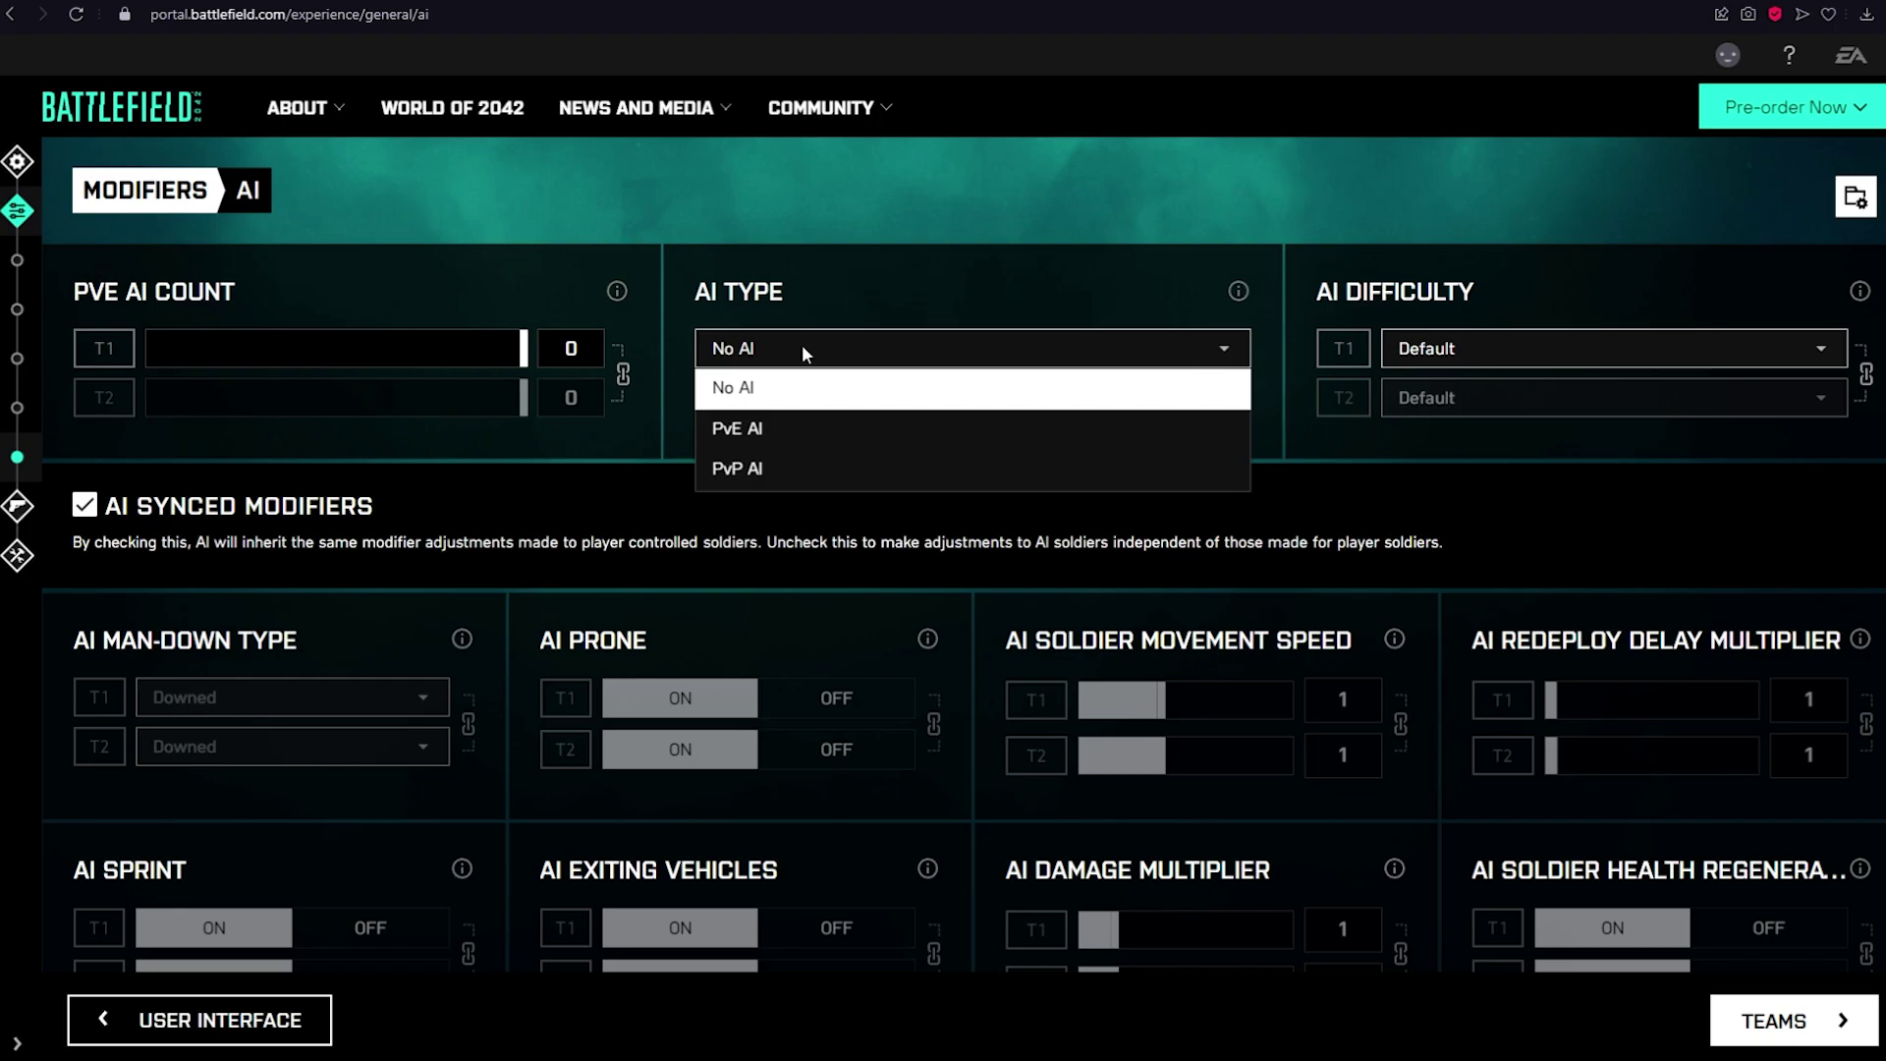
{"action": "left_click", "coordinate": [804, 468]}
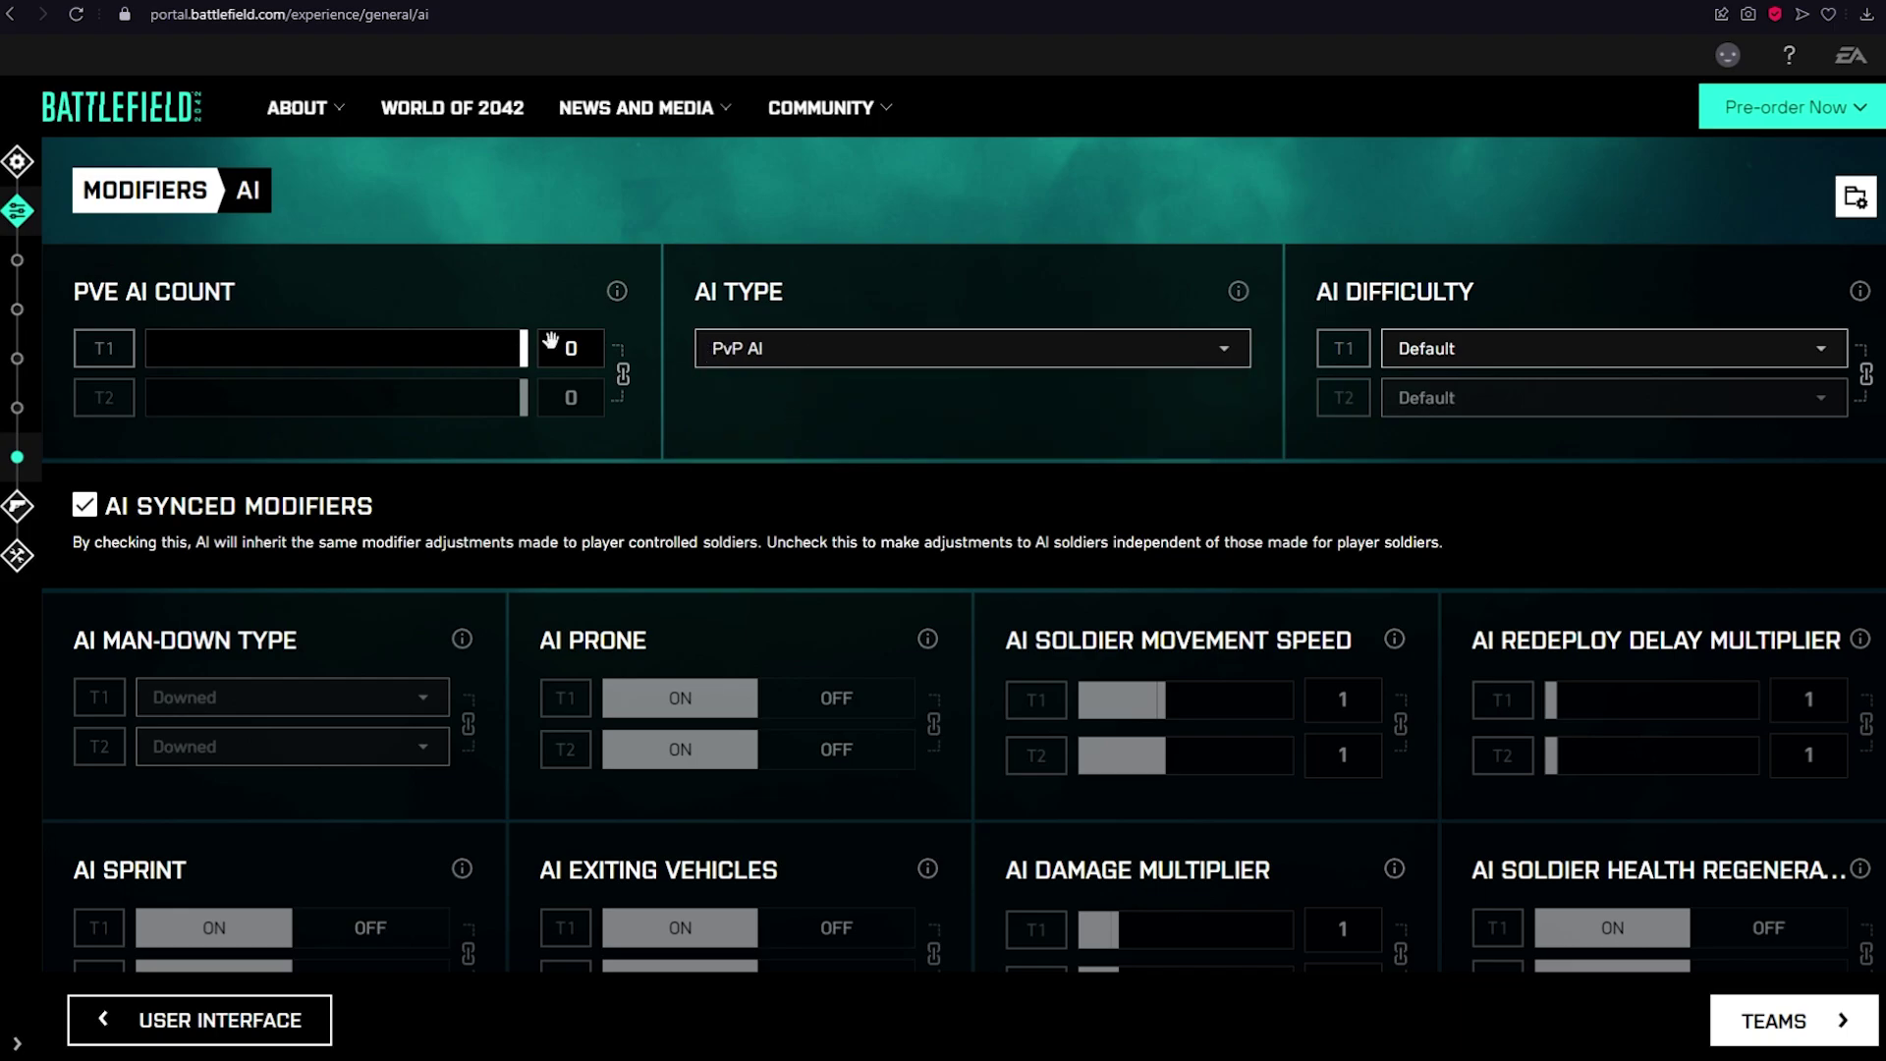
{"action": "scroll", "coordinate": [1136, 362], "scroll_direction": "down", "scroll_amount": 2}
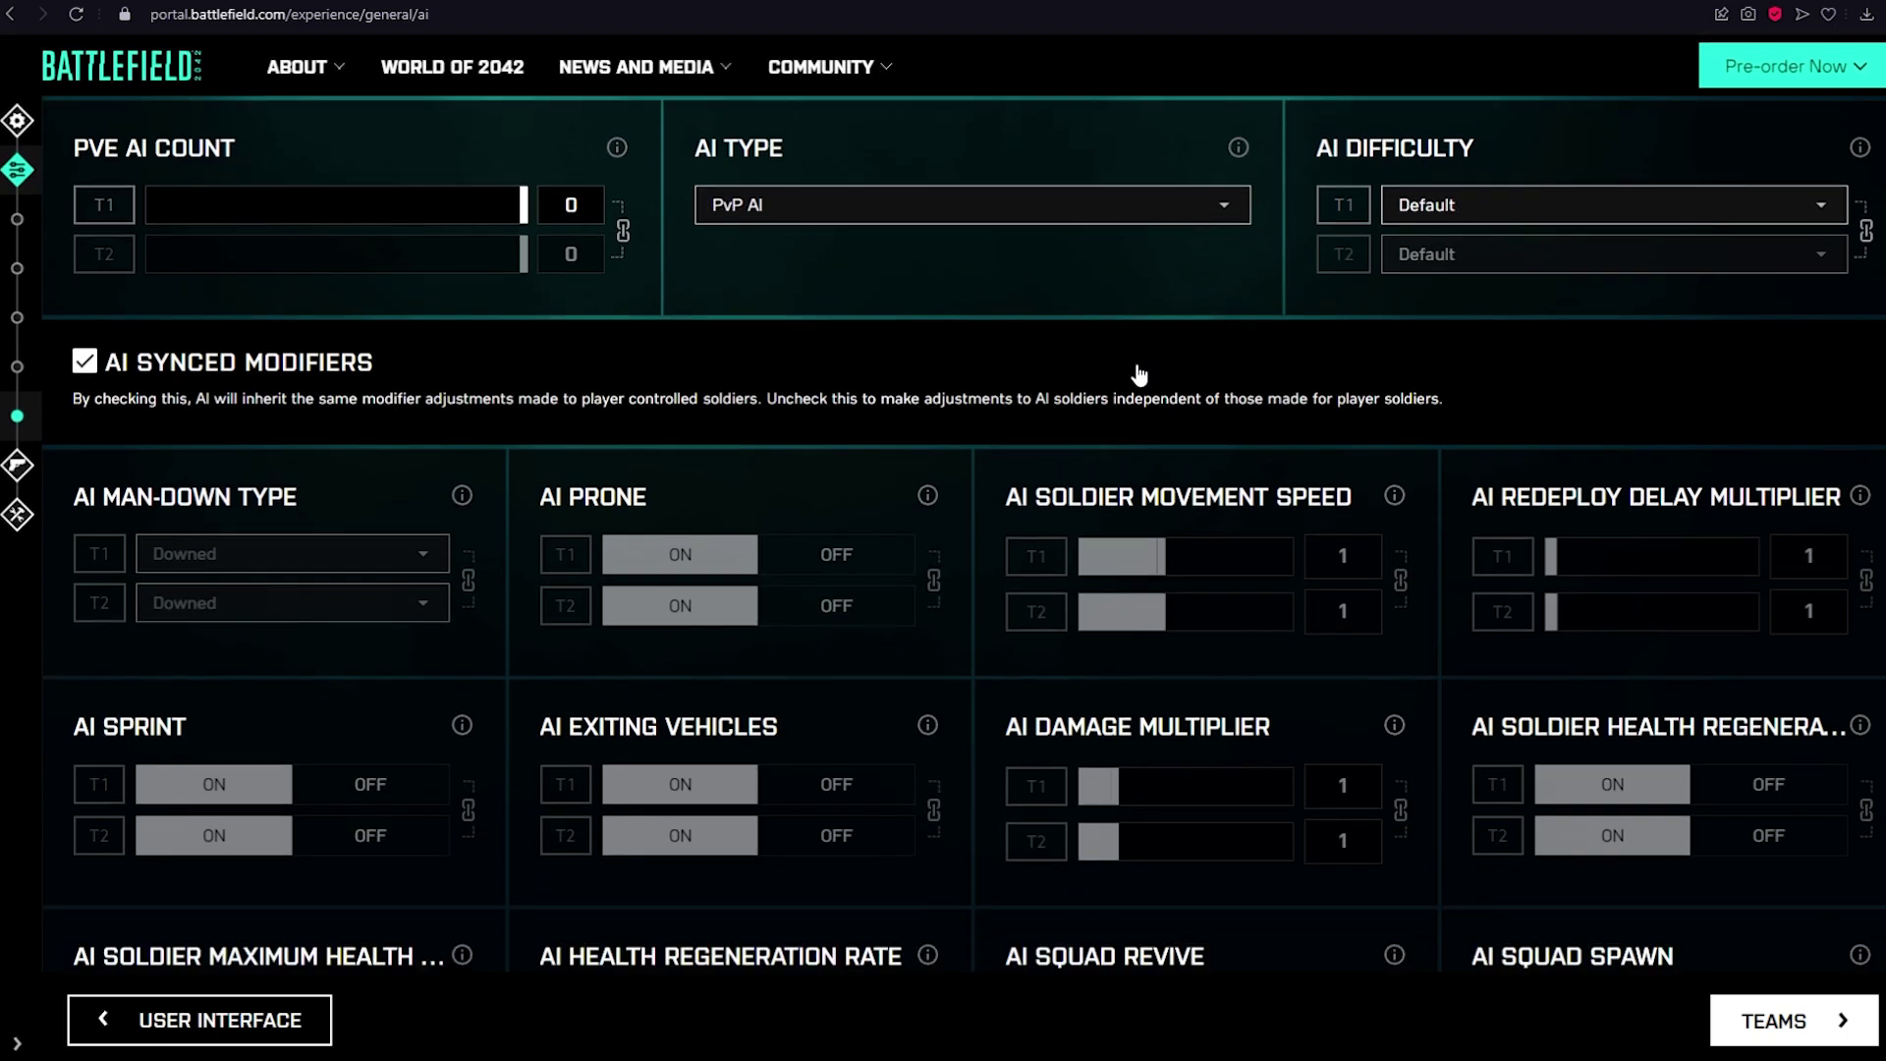
{"action": "scroll", "coordinate": [1474, 359], "scroll_direction": "up", "scroll_amount": 2}
{"action": "left_click", "coordinate": [1510, 352]}
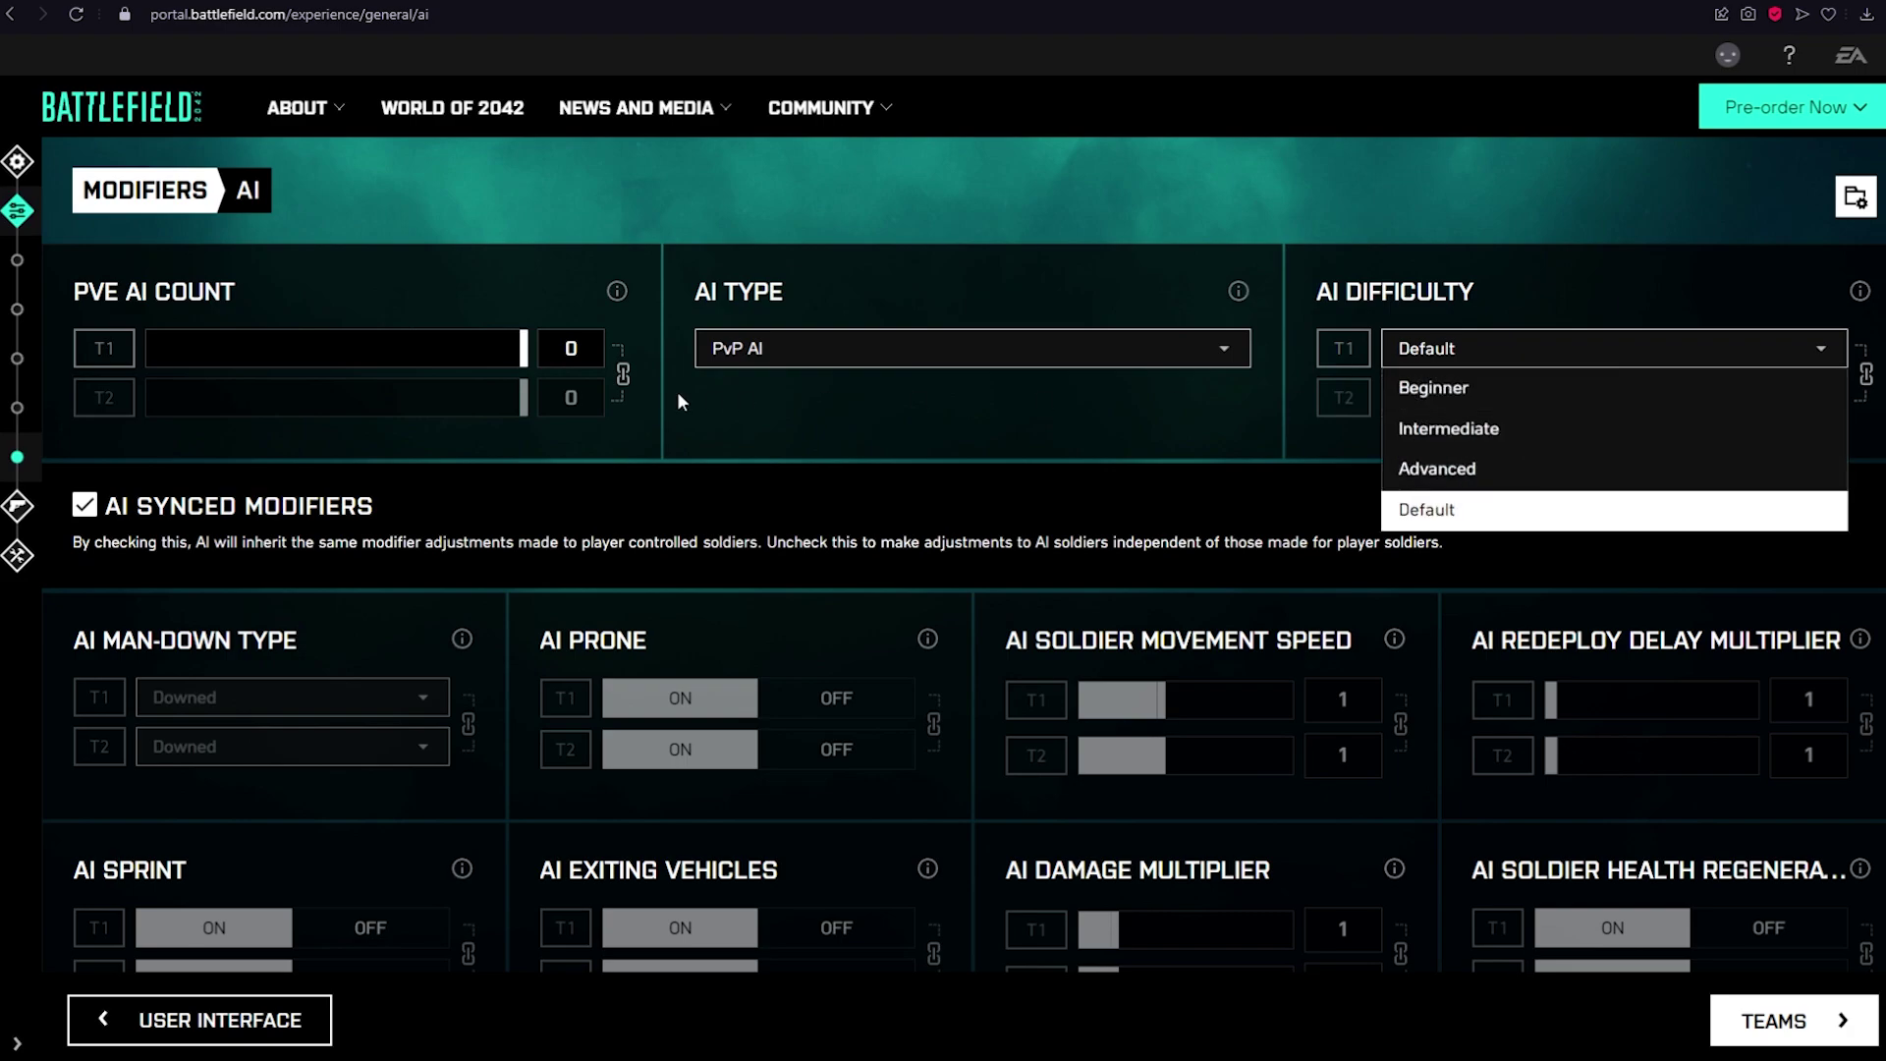
{"action": "left_click", "coordinate": [578, 349]}
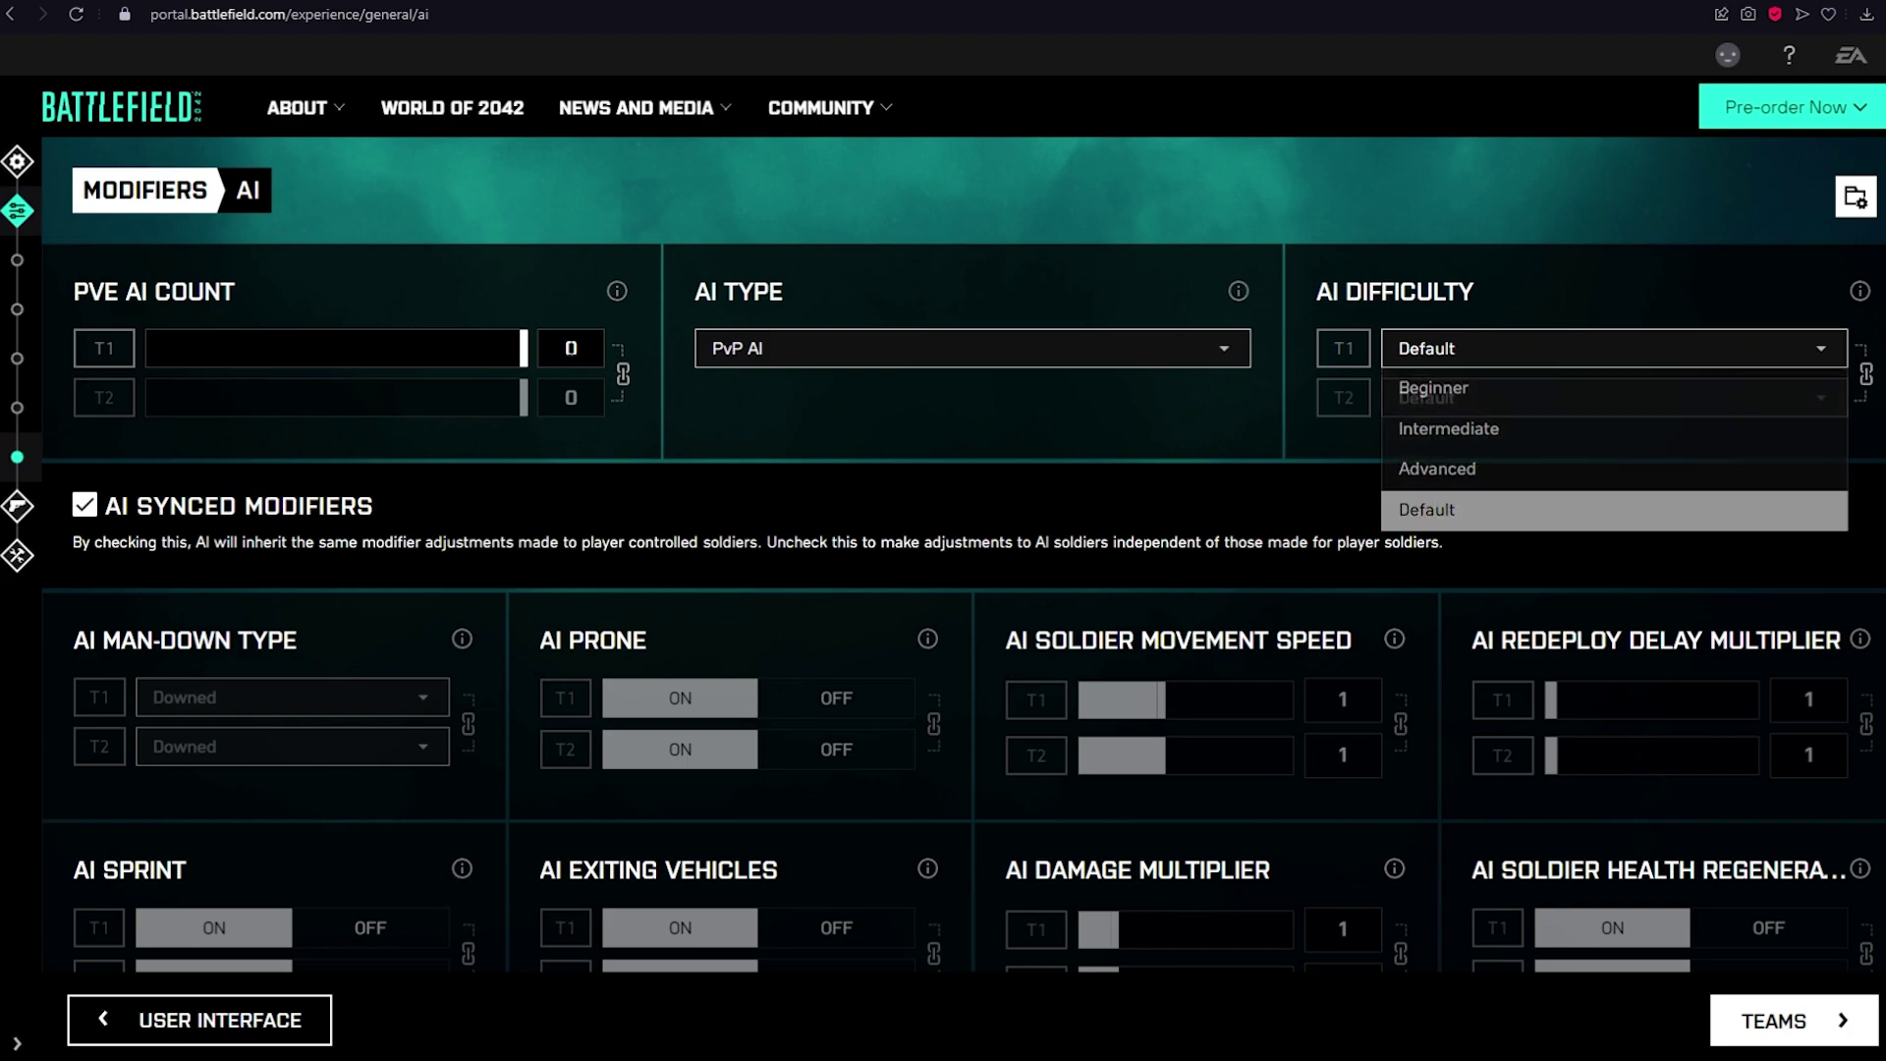
Set the AI type to PvE AI and look over the AI synced modifiers
{"action": "left_click", "coordinate": [765, 350]}
{"action": "left_click", "coordinate": [796, 429]}
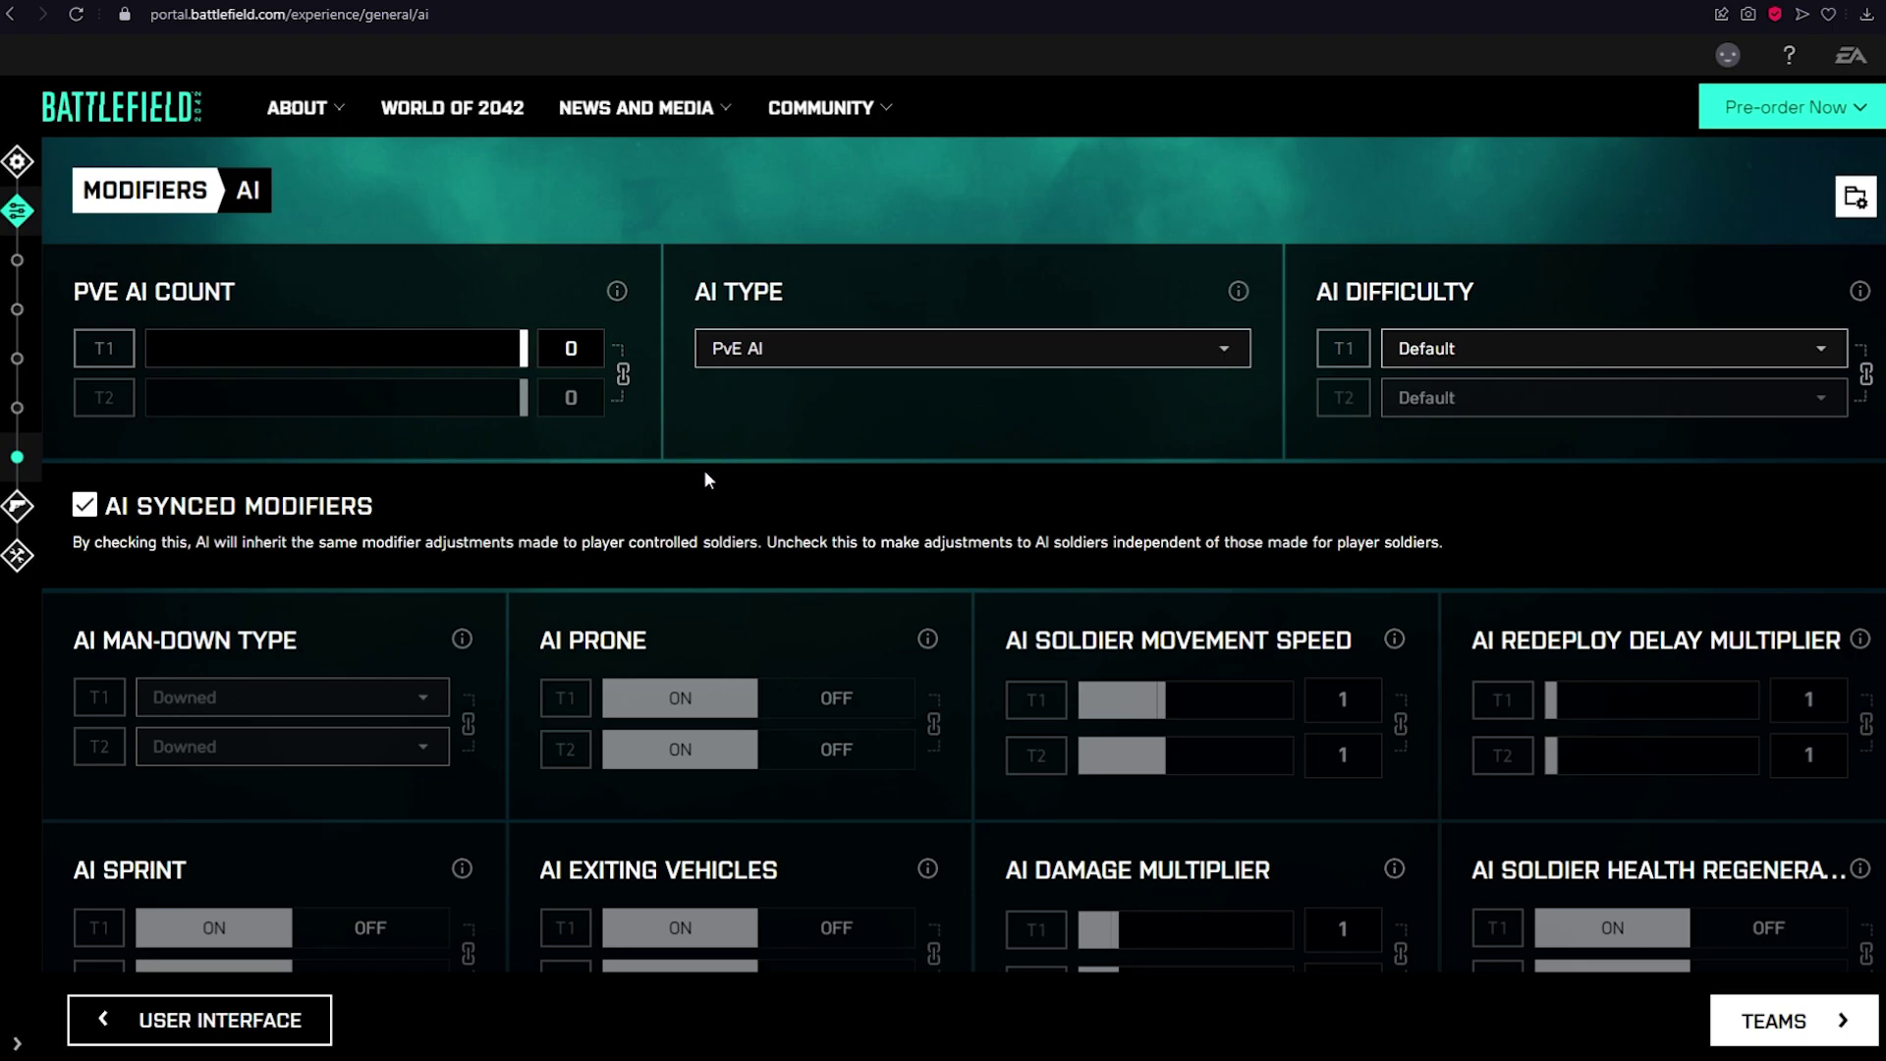
{"action": "scroll", "coordinate": [705, 480], "scroll_direction": "down", "scroll_amount": 3}
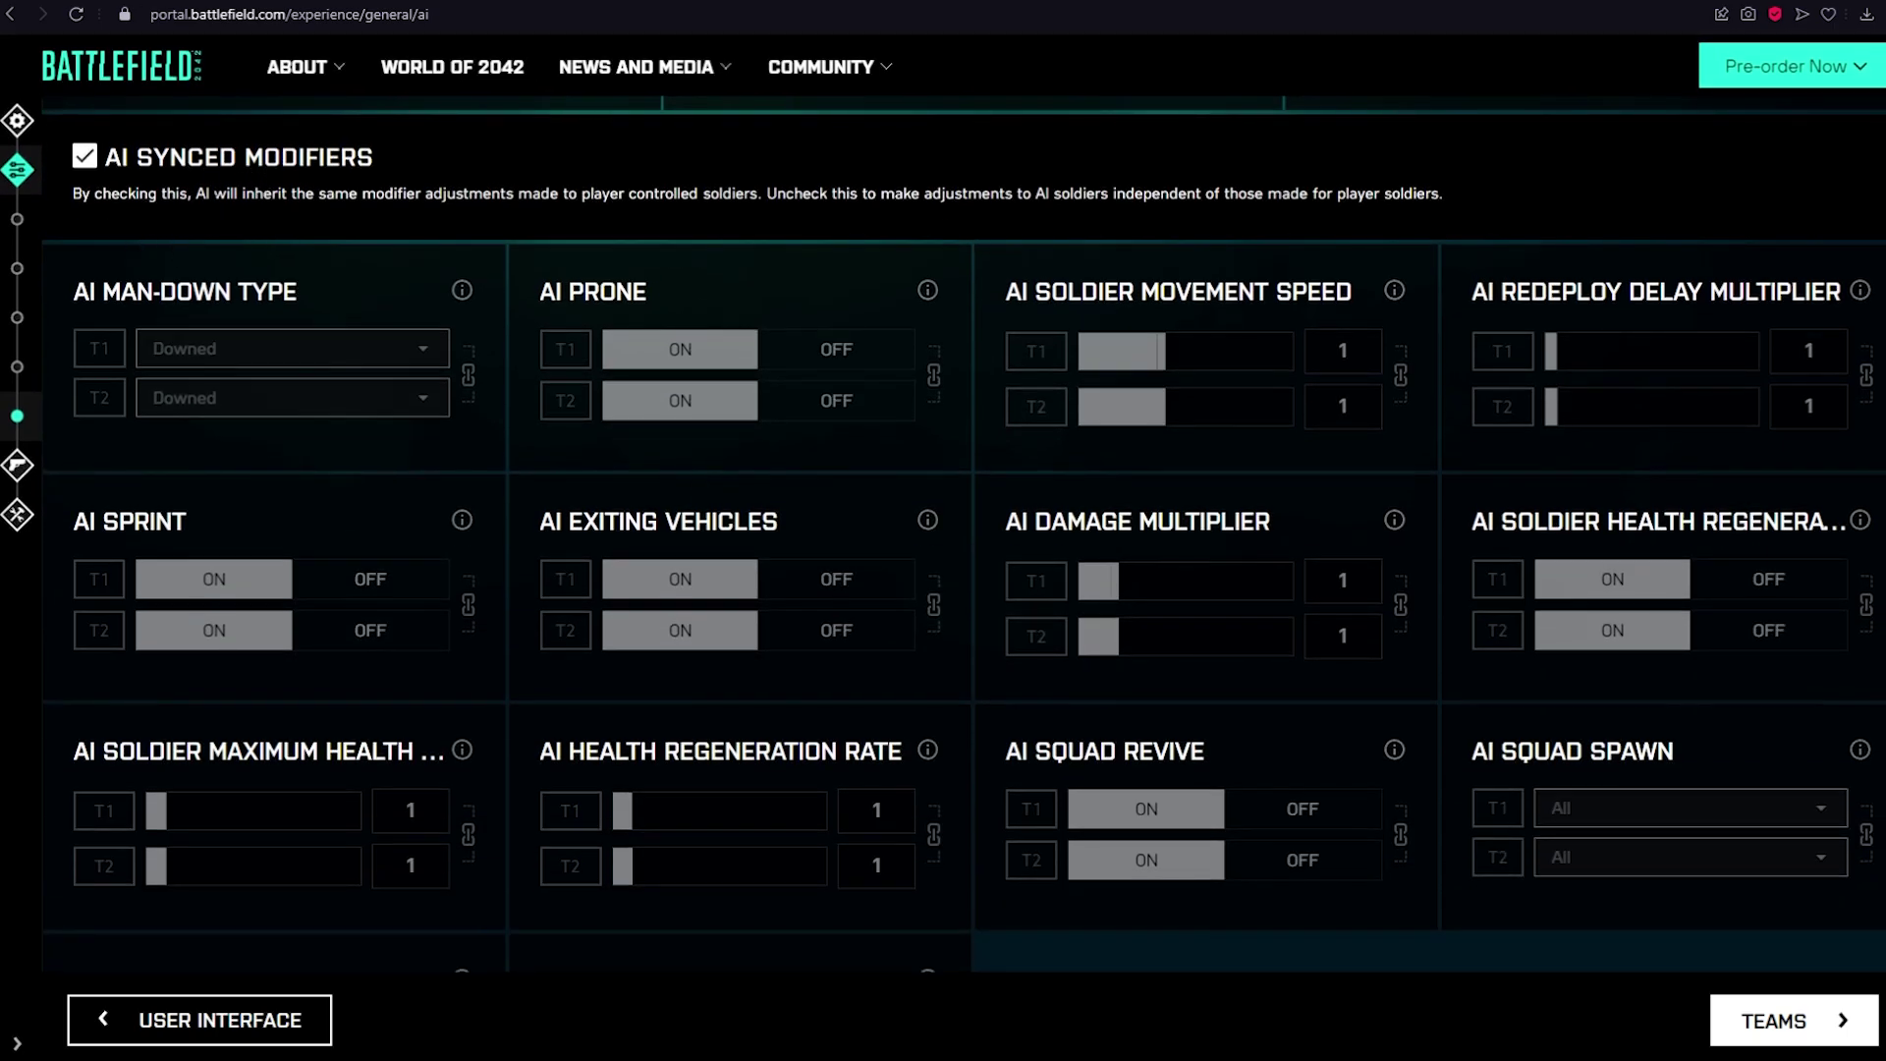
{"action": "scroll", "coordinate": [403, 264], "scroll_direction": "down", "scroll_amount": 2}
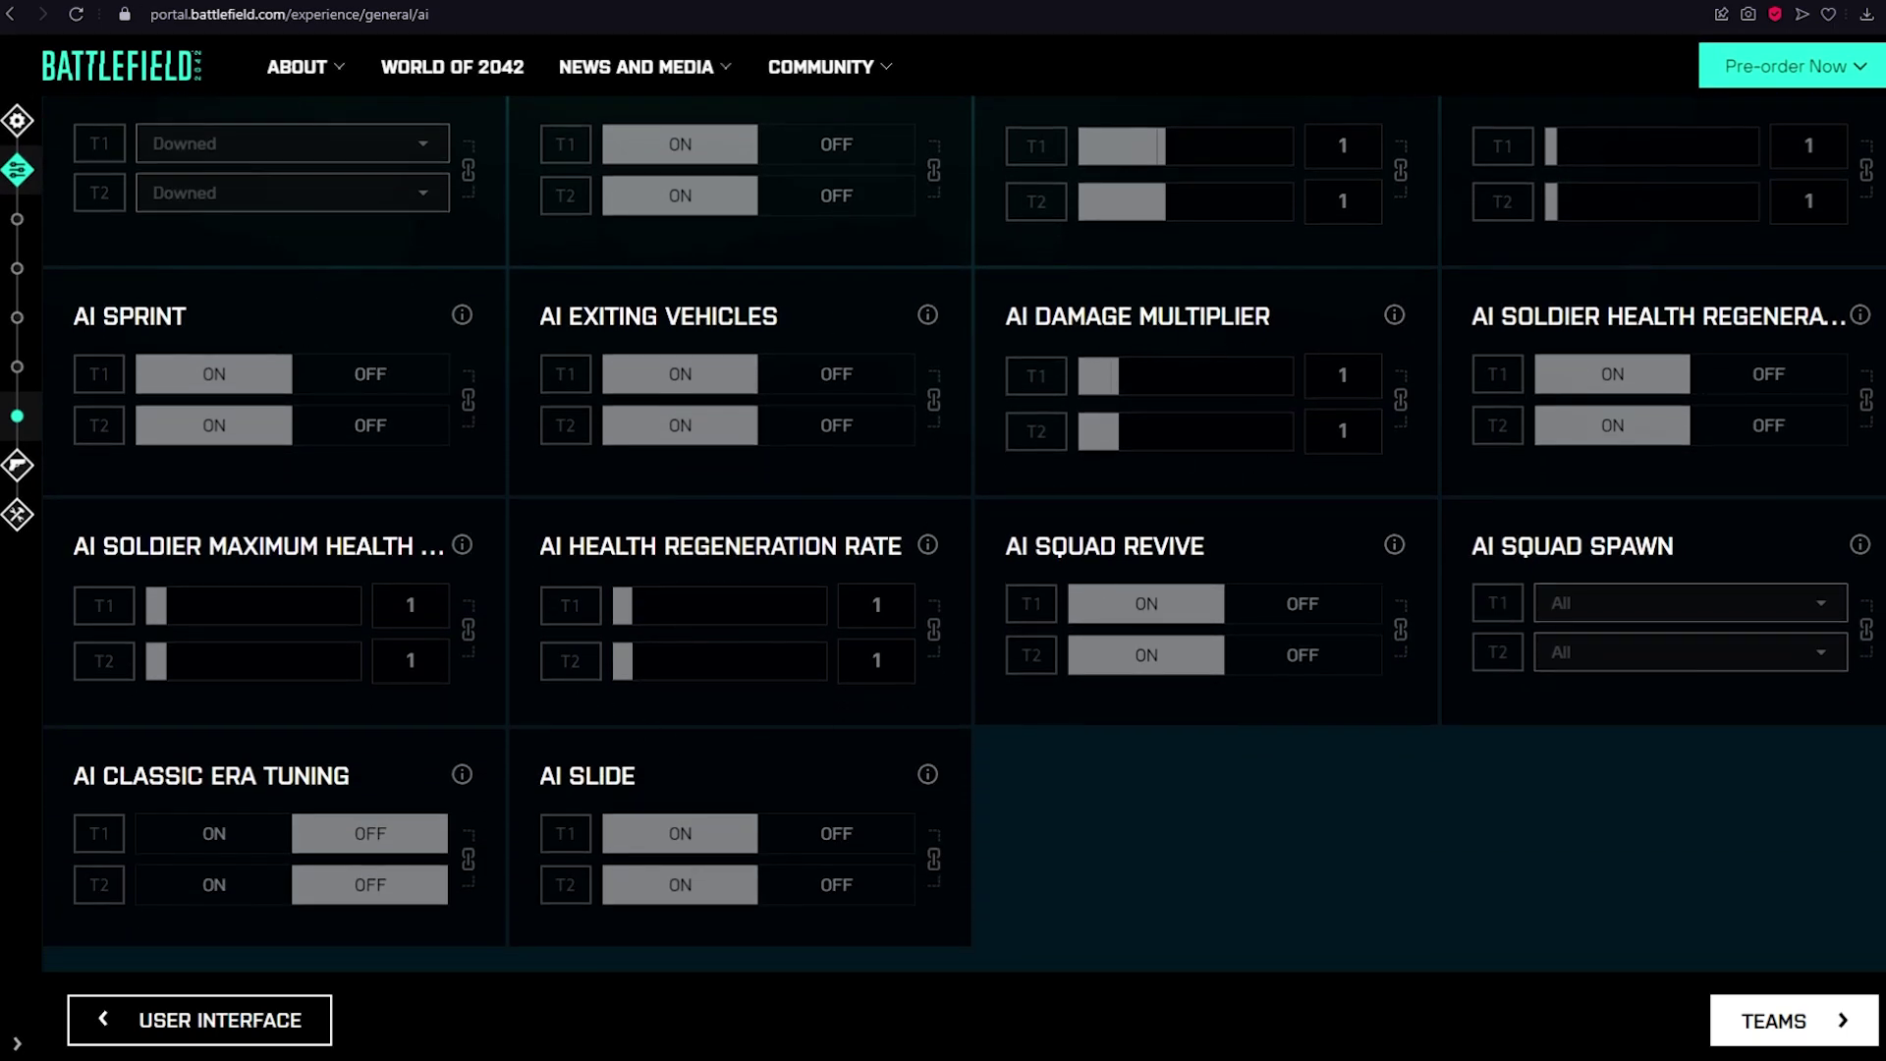
{"action": "scroll", "coordinate": [1576, 466], "scroll_direction": "down", "scroll_amount": 3}
Go to the team restrictions and assign Battlefield 1942 to Team 1 and Battlefield 2042 to Team 2
{"action": "left_click", "coordinate": [1788, 739]}
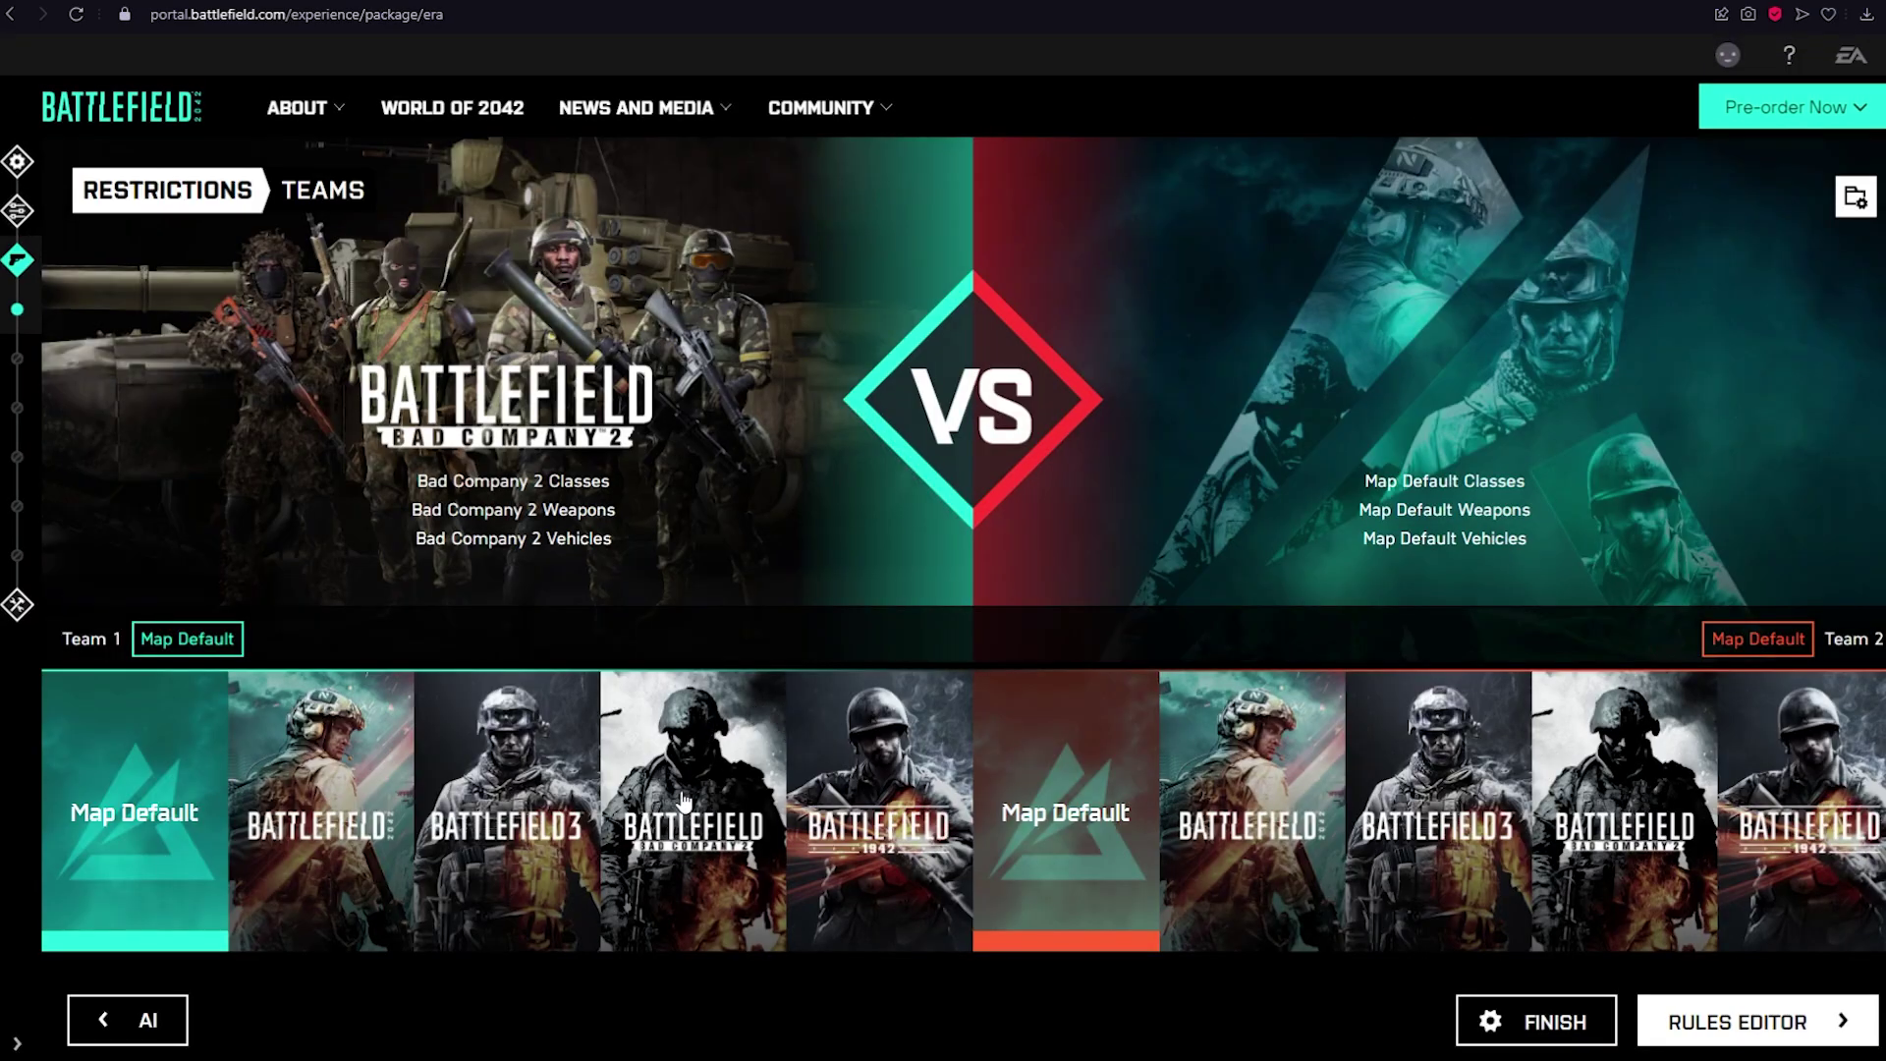
{"action": "left_click", "coordinate": [887, 796]}
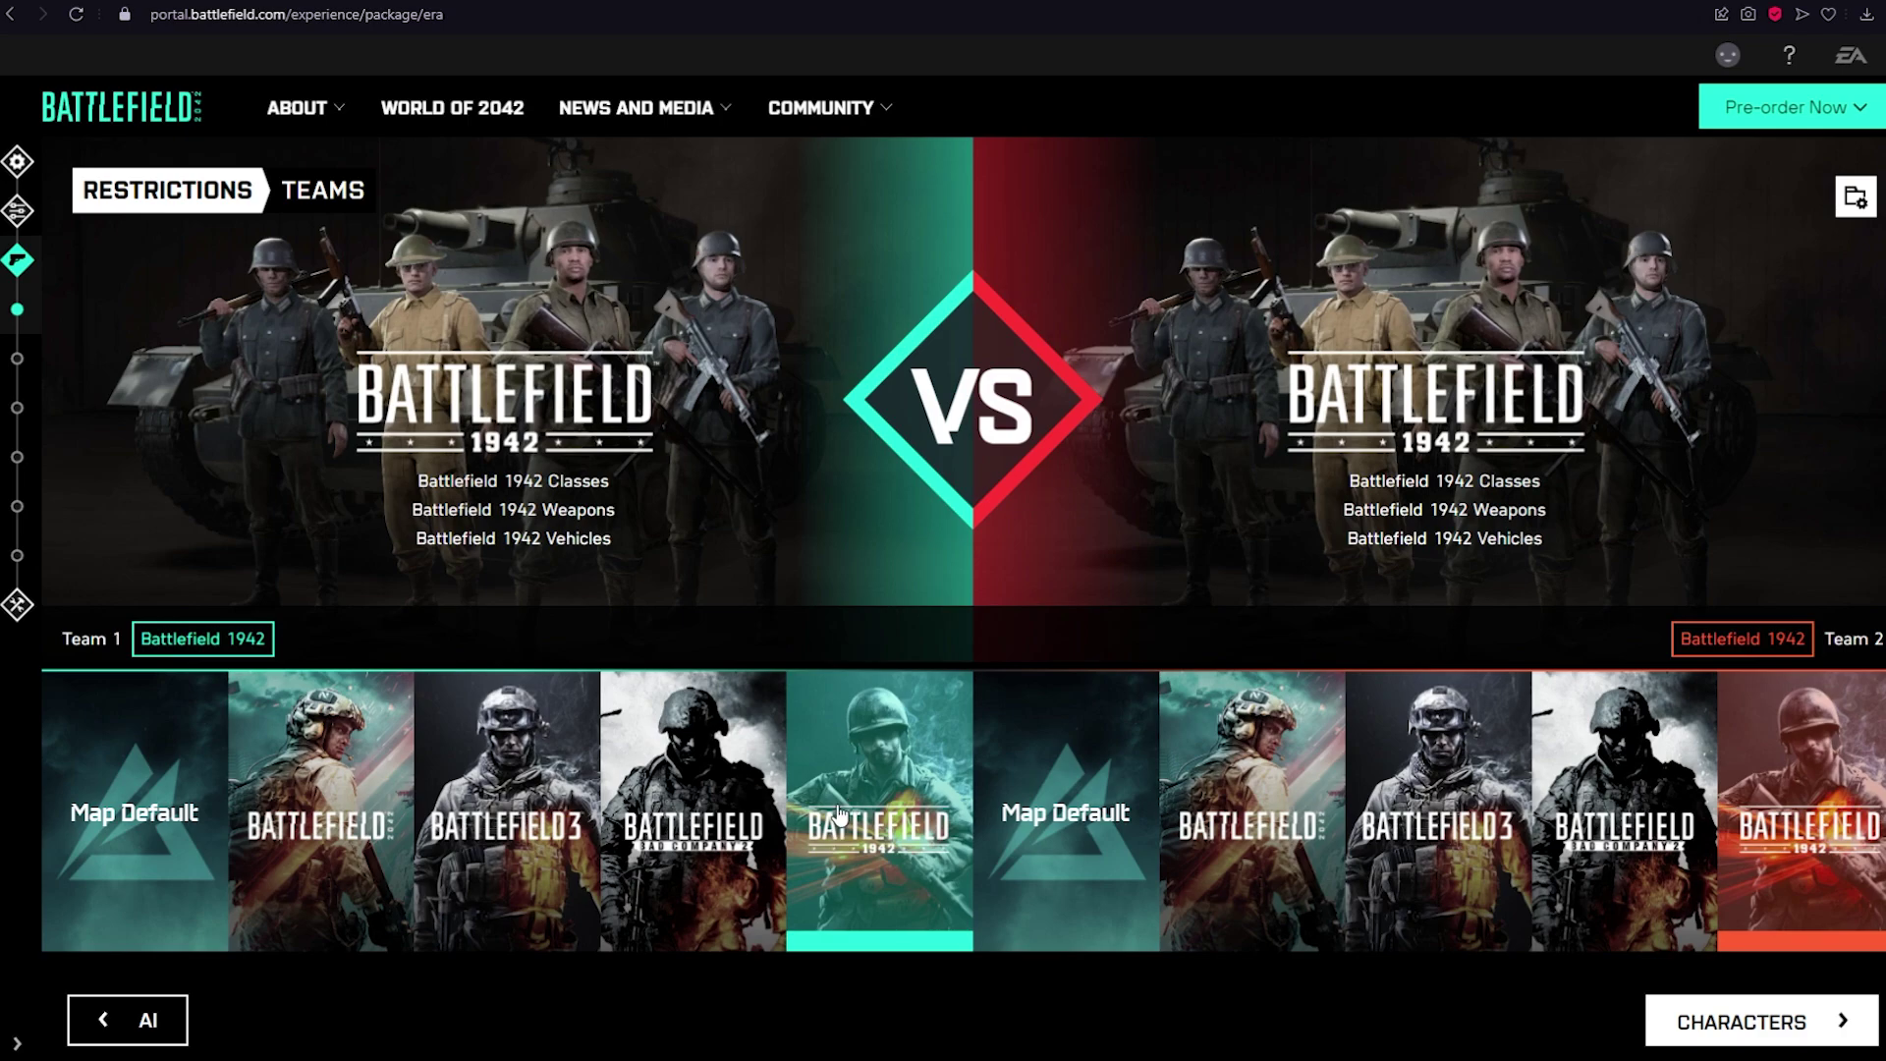
{"action": "left_click", "coordinate": [1278, 815]}
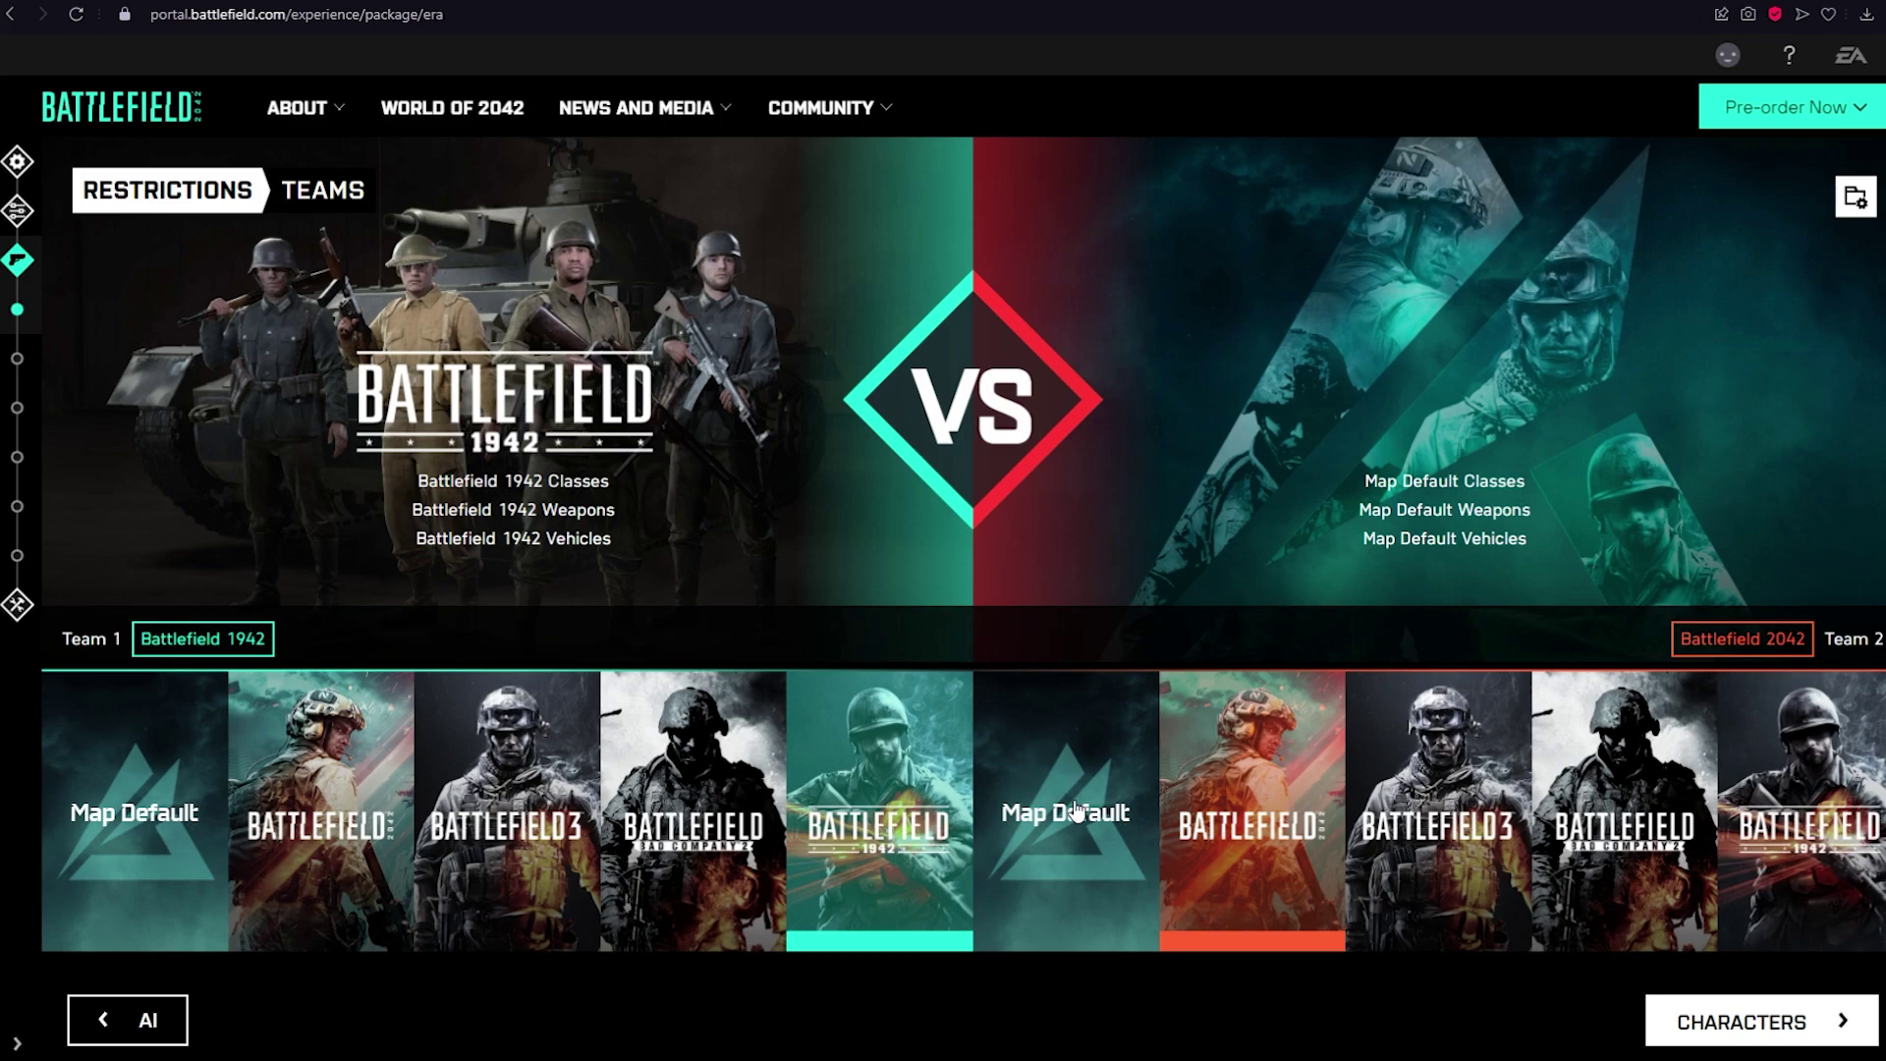
Go to the character restrictions and look over the characters available to both teams
{"action": "scroll", "coordinate": [1789, 941], "scroll_direction": "down", "scroll_amount": 1}
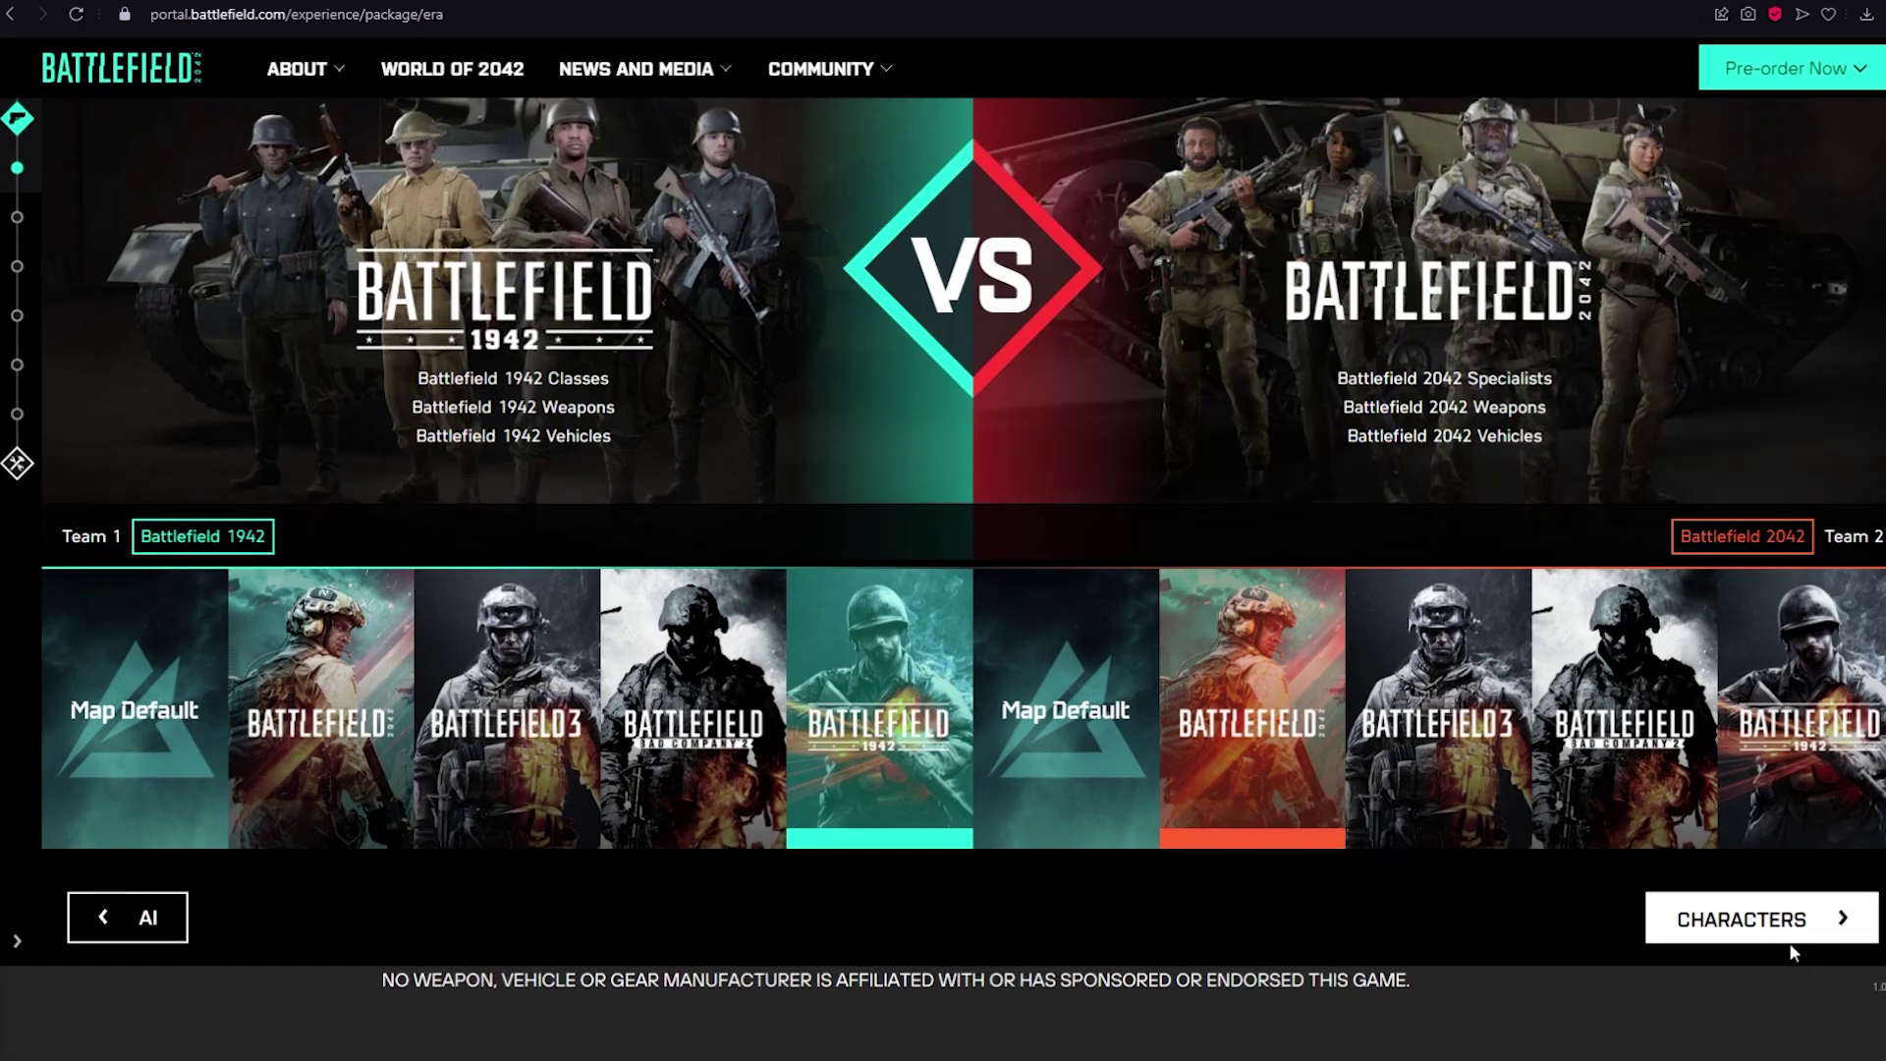
{"action": "left_click", "coordinate": [1759, 1022]}
{"action": "scroll", "coordinate": [606, 776], "scroll_direction": "down", "scroll_amount": 4}
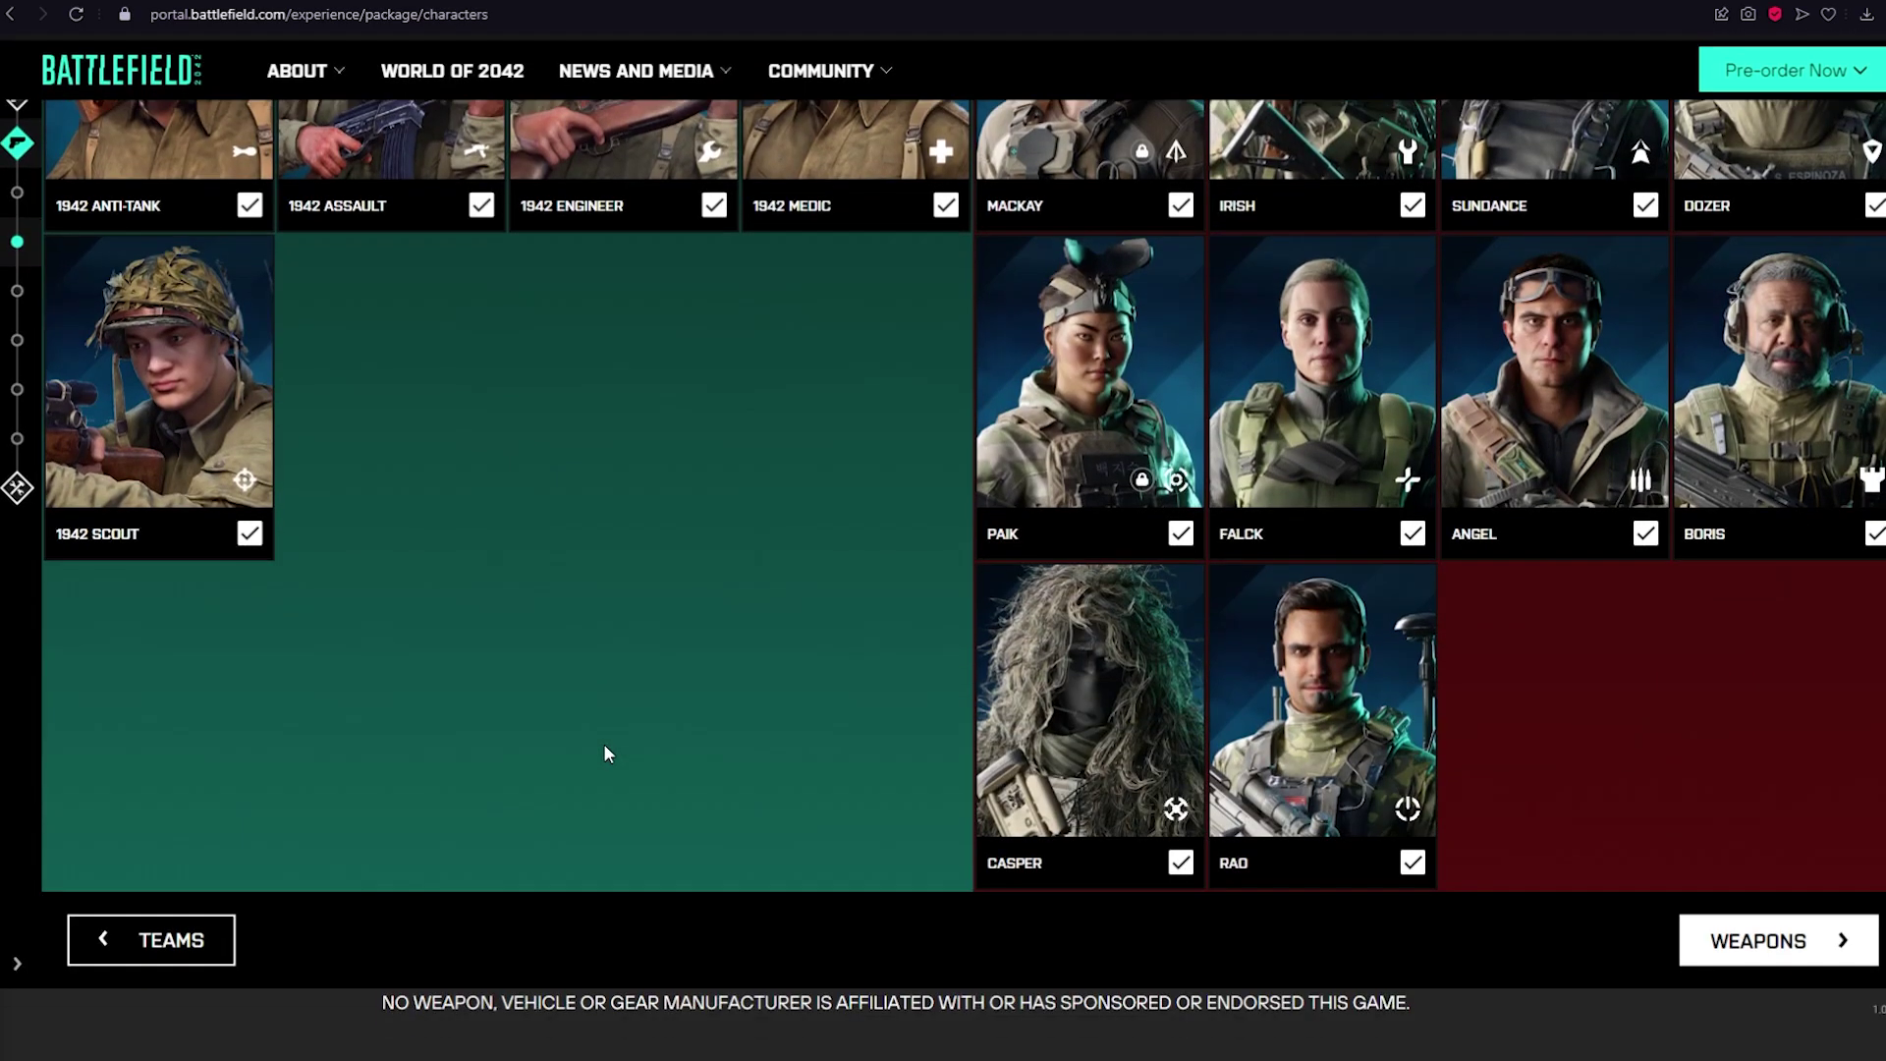
{"action": "scroll", "coordinate": [551, 732], "scroll_direction": "up", "scroll_amount": 4}
{"action": "scroll", "coordinate": [597, 703], "scroll_direction": "down", "scroll_amount": 2}
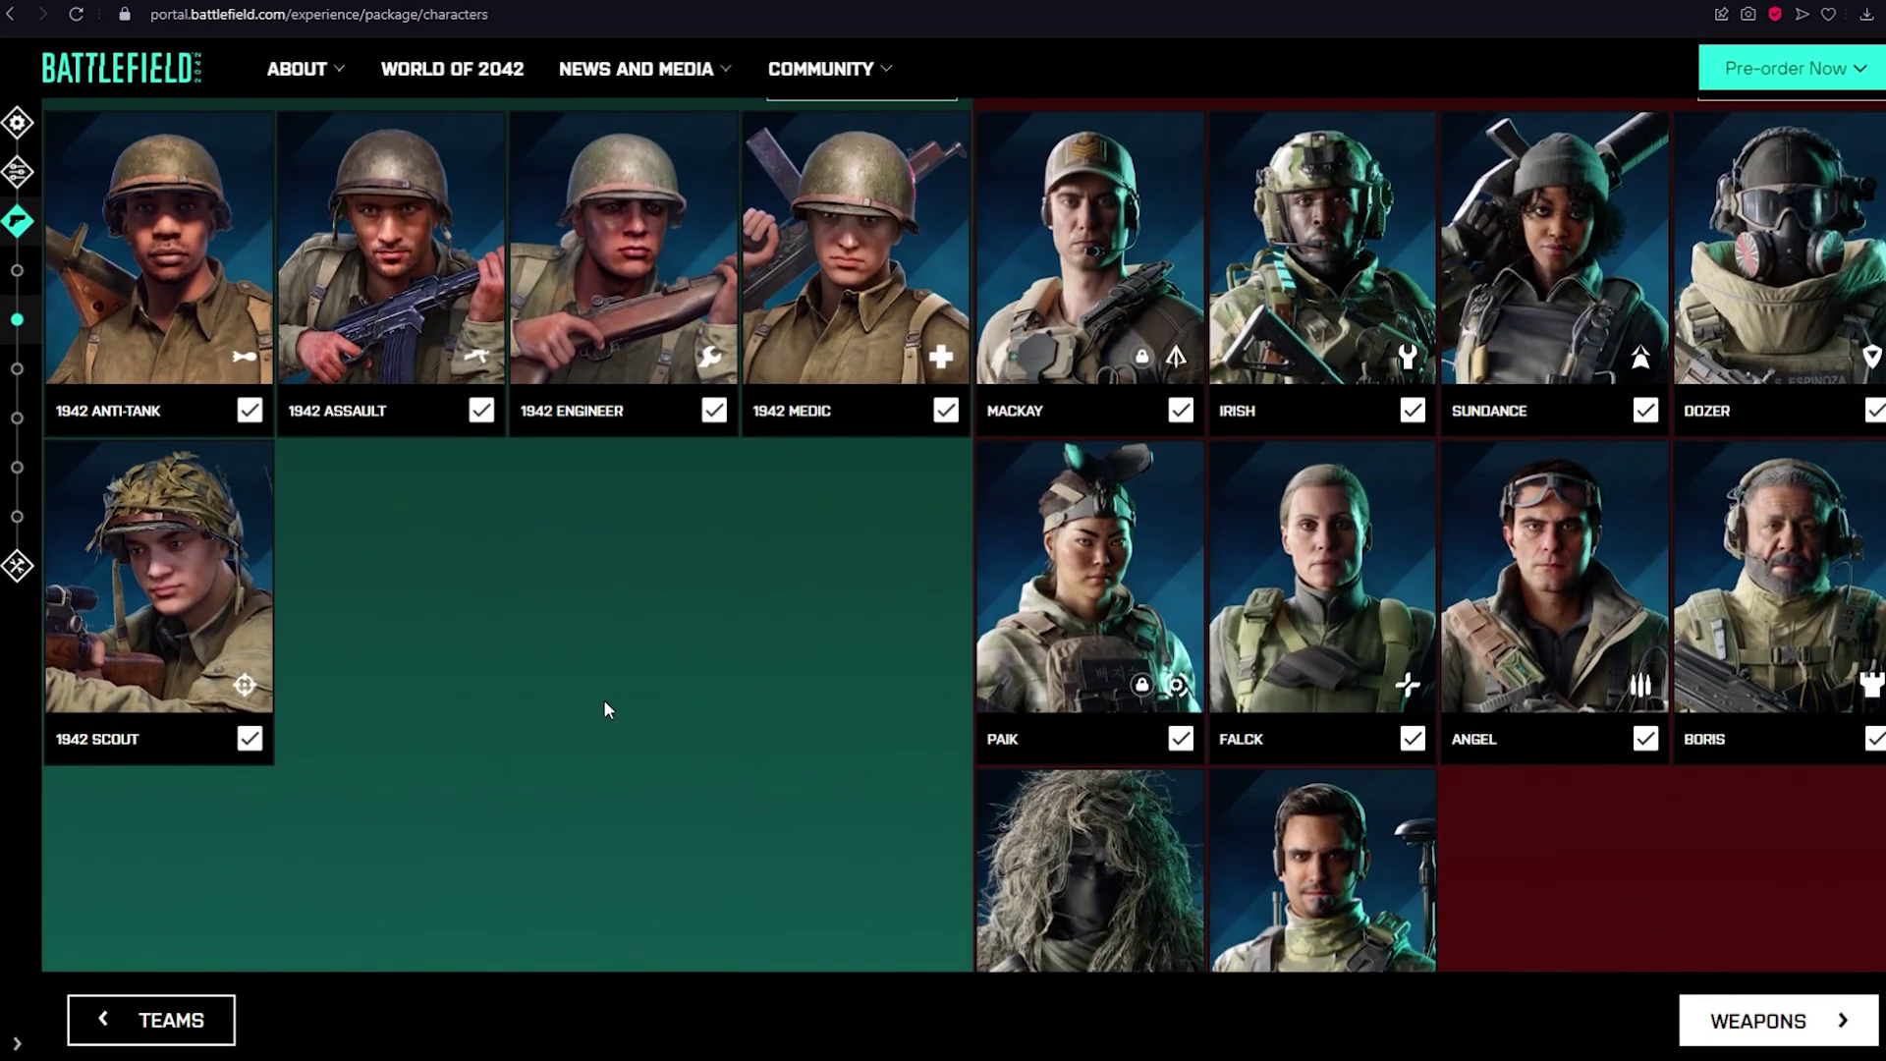
{"action": "scroll", "coordinate": [604, 700], "scroll_direction": "up", "scroll_amount": 2}
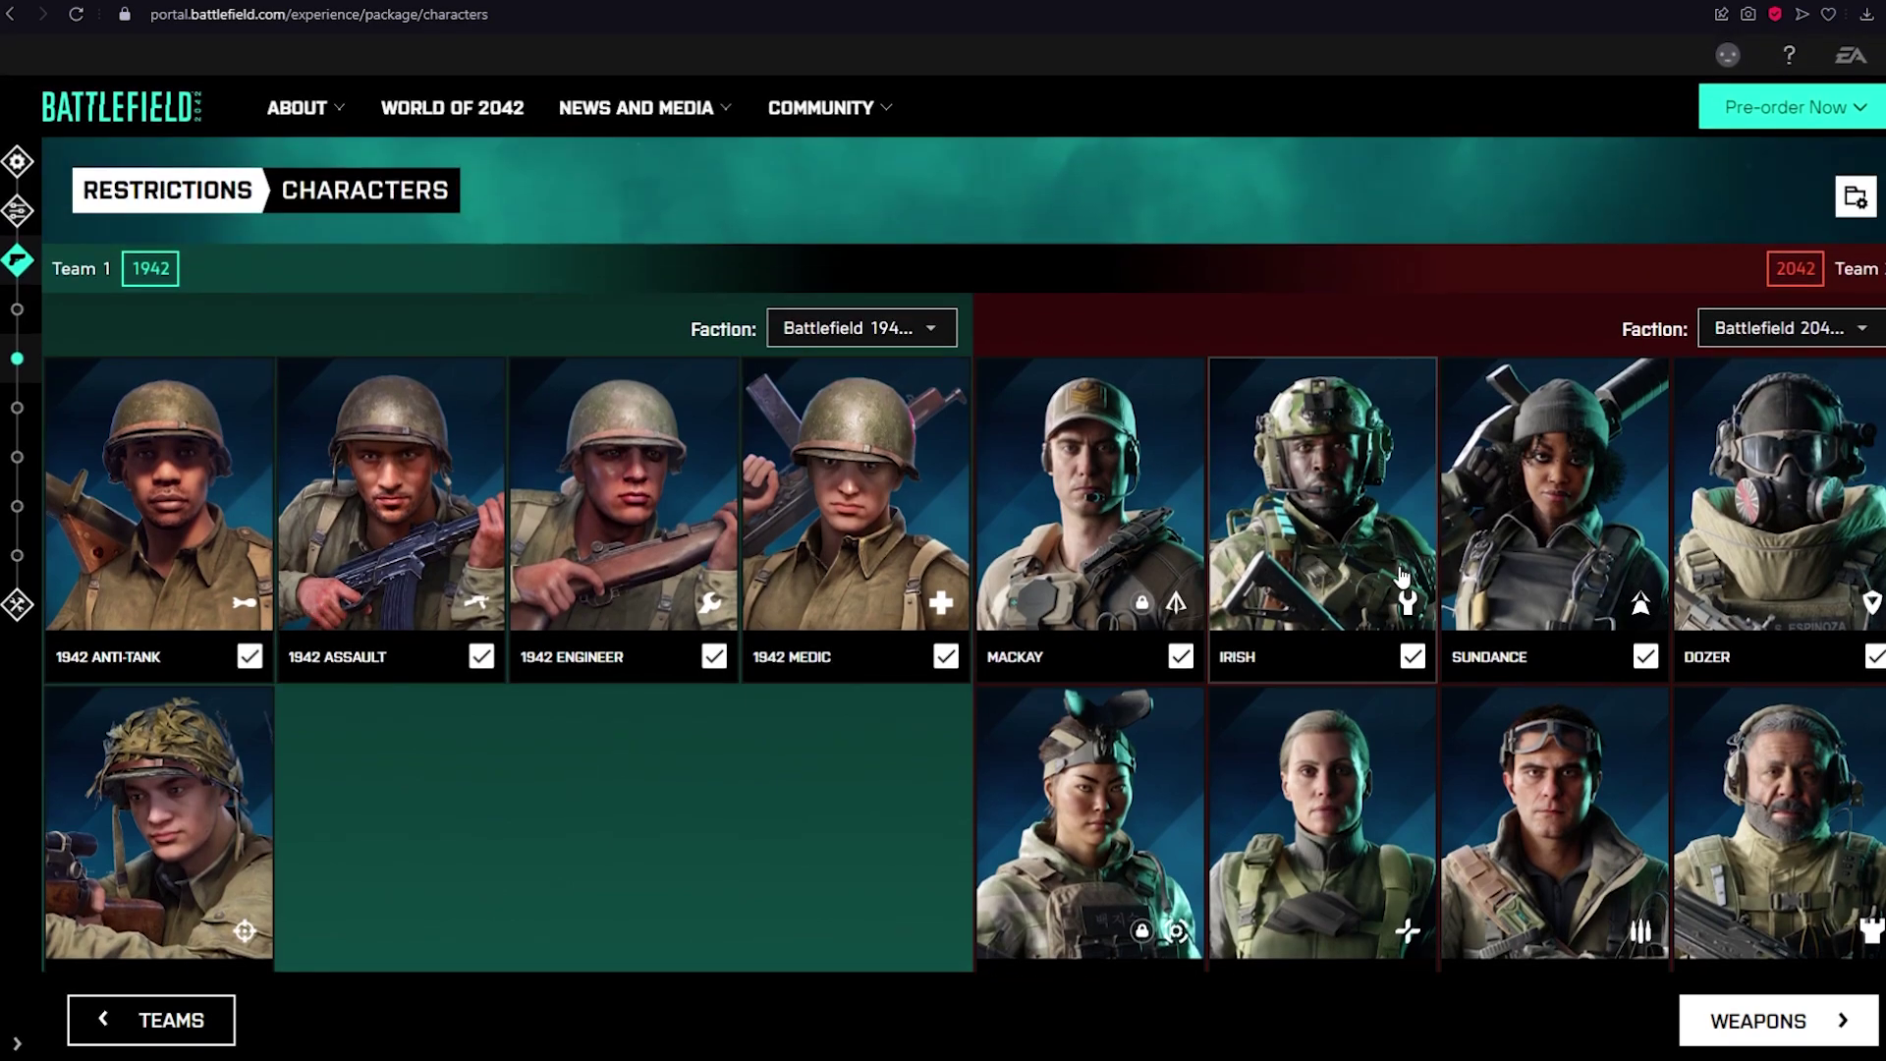
{"action": "scroll", "coordinate": [1388, 553], "scroll_direction": "down", "scroll_amount": 3}
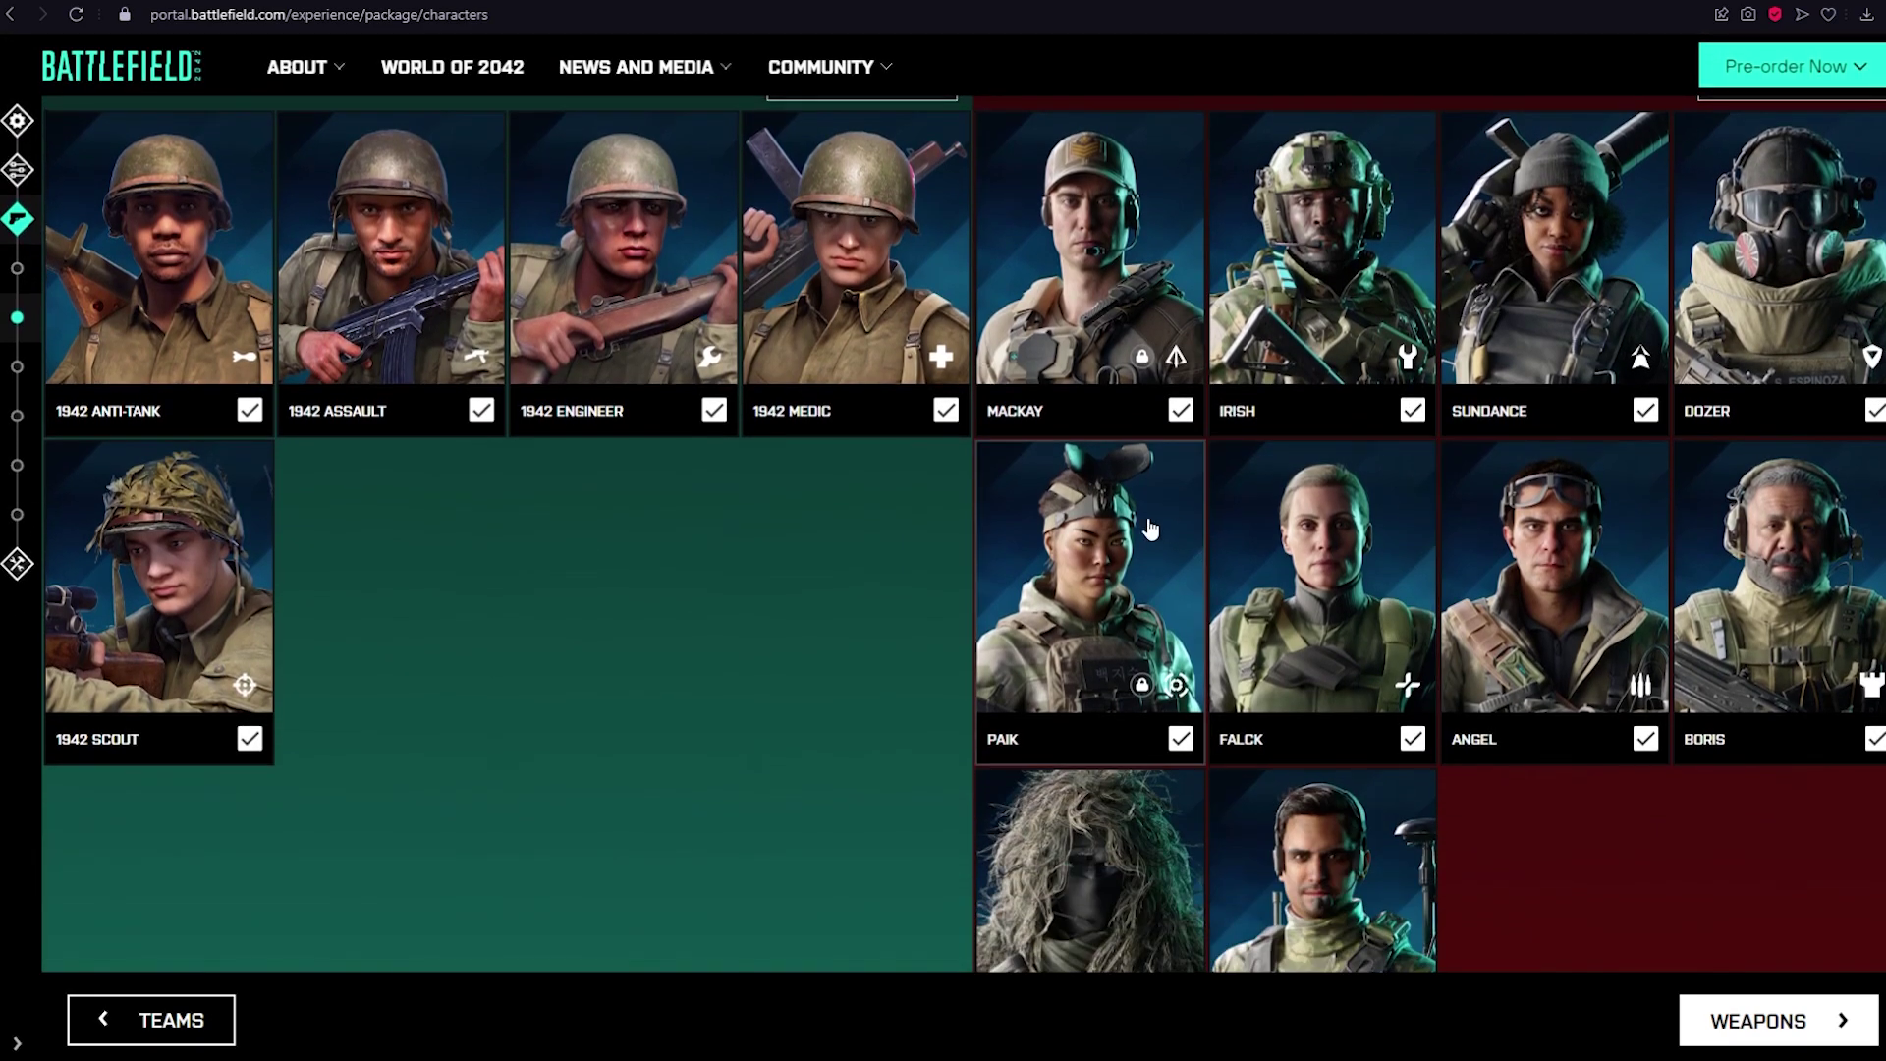
{"action": "scroll", "coordinate": [1523, 819], "scroll_direction": "down", "scroll_amount": 2}
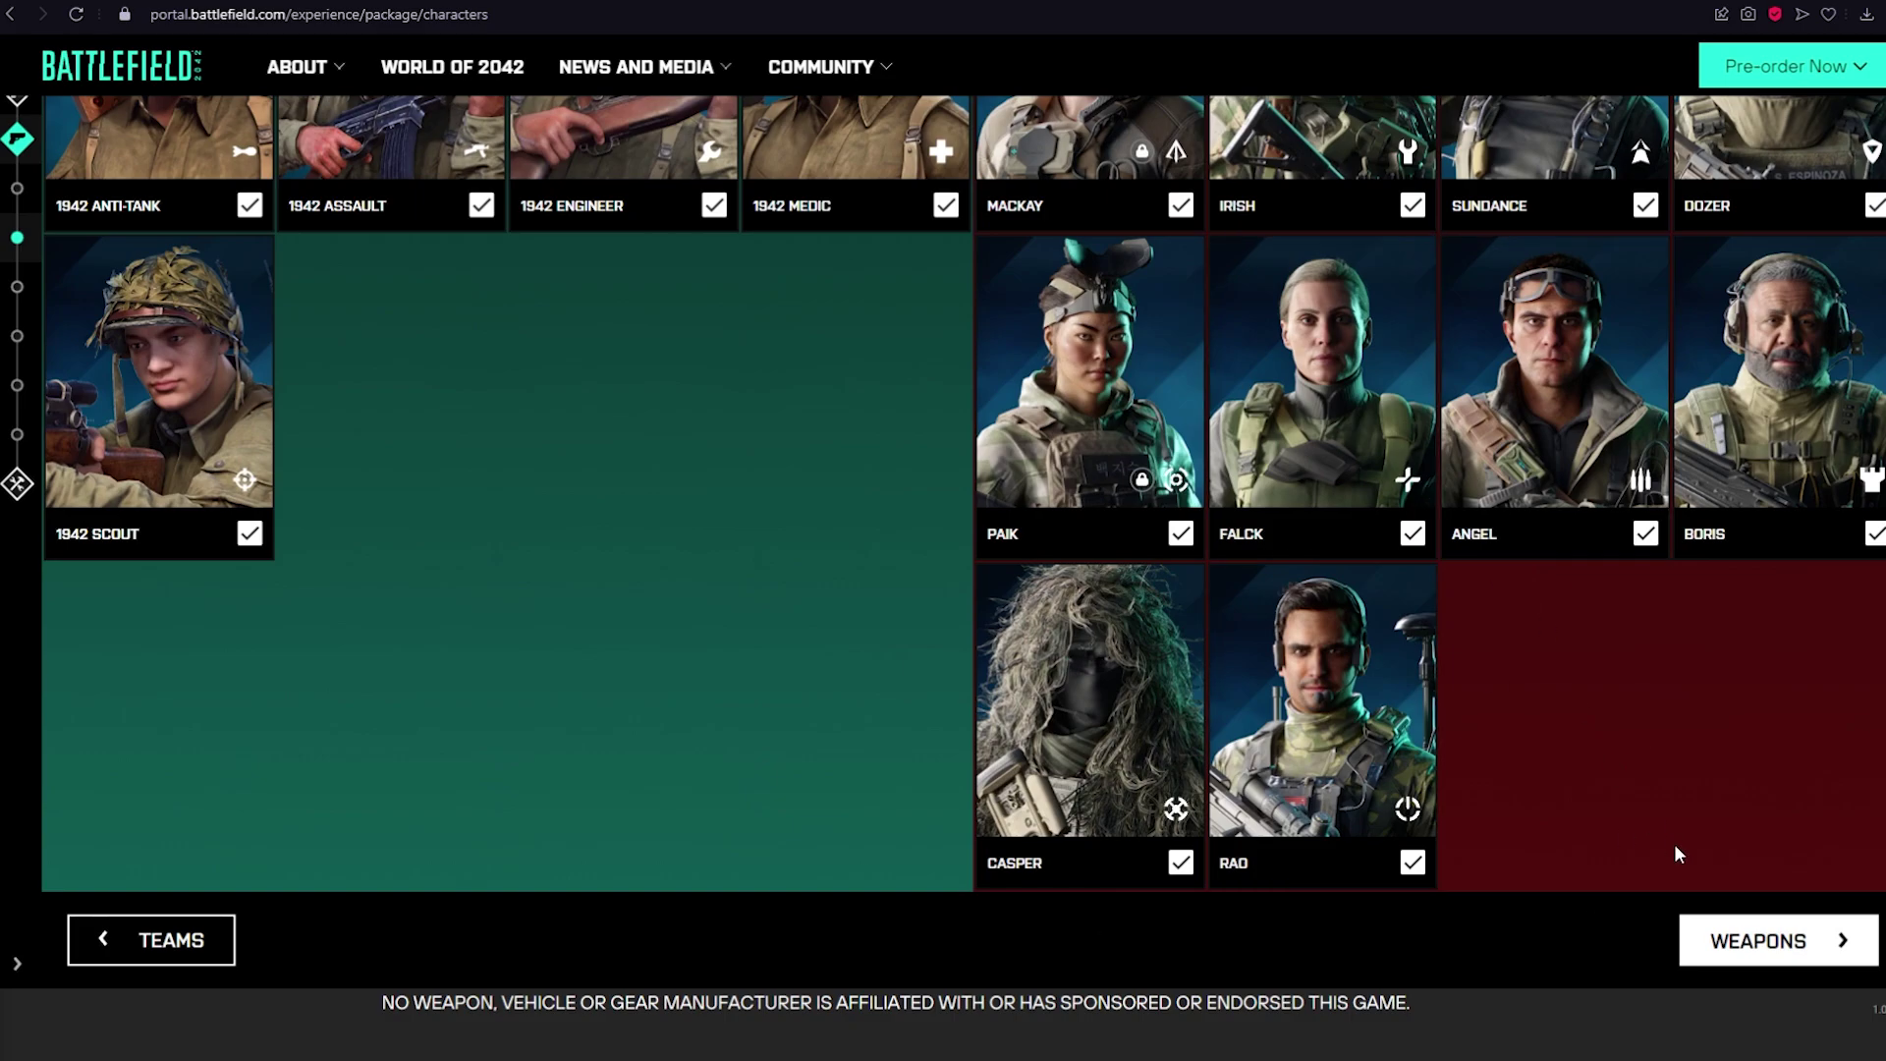
In the weapon restrictions, expand Team 1's bolt action rifles and disable the SFAR-M GL and AC-42 for Team 2
{"action": "left_click", "coordinate": [1759, 941]}
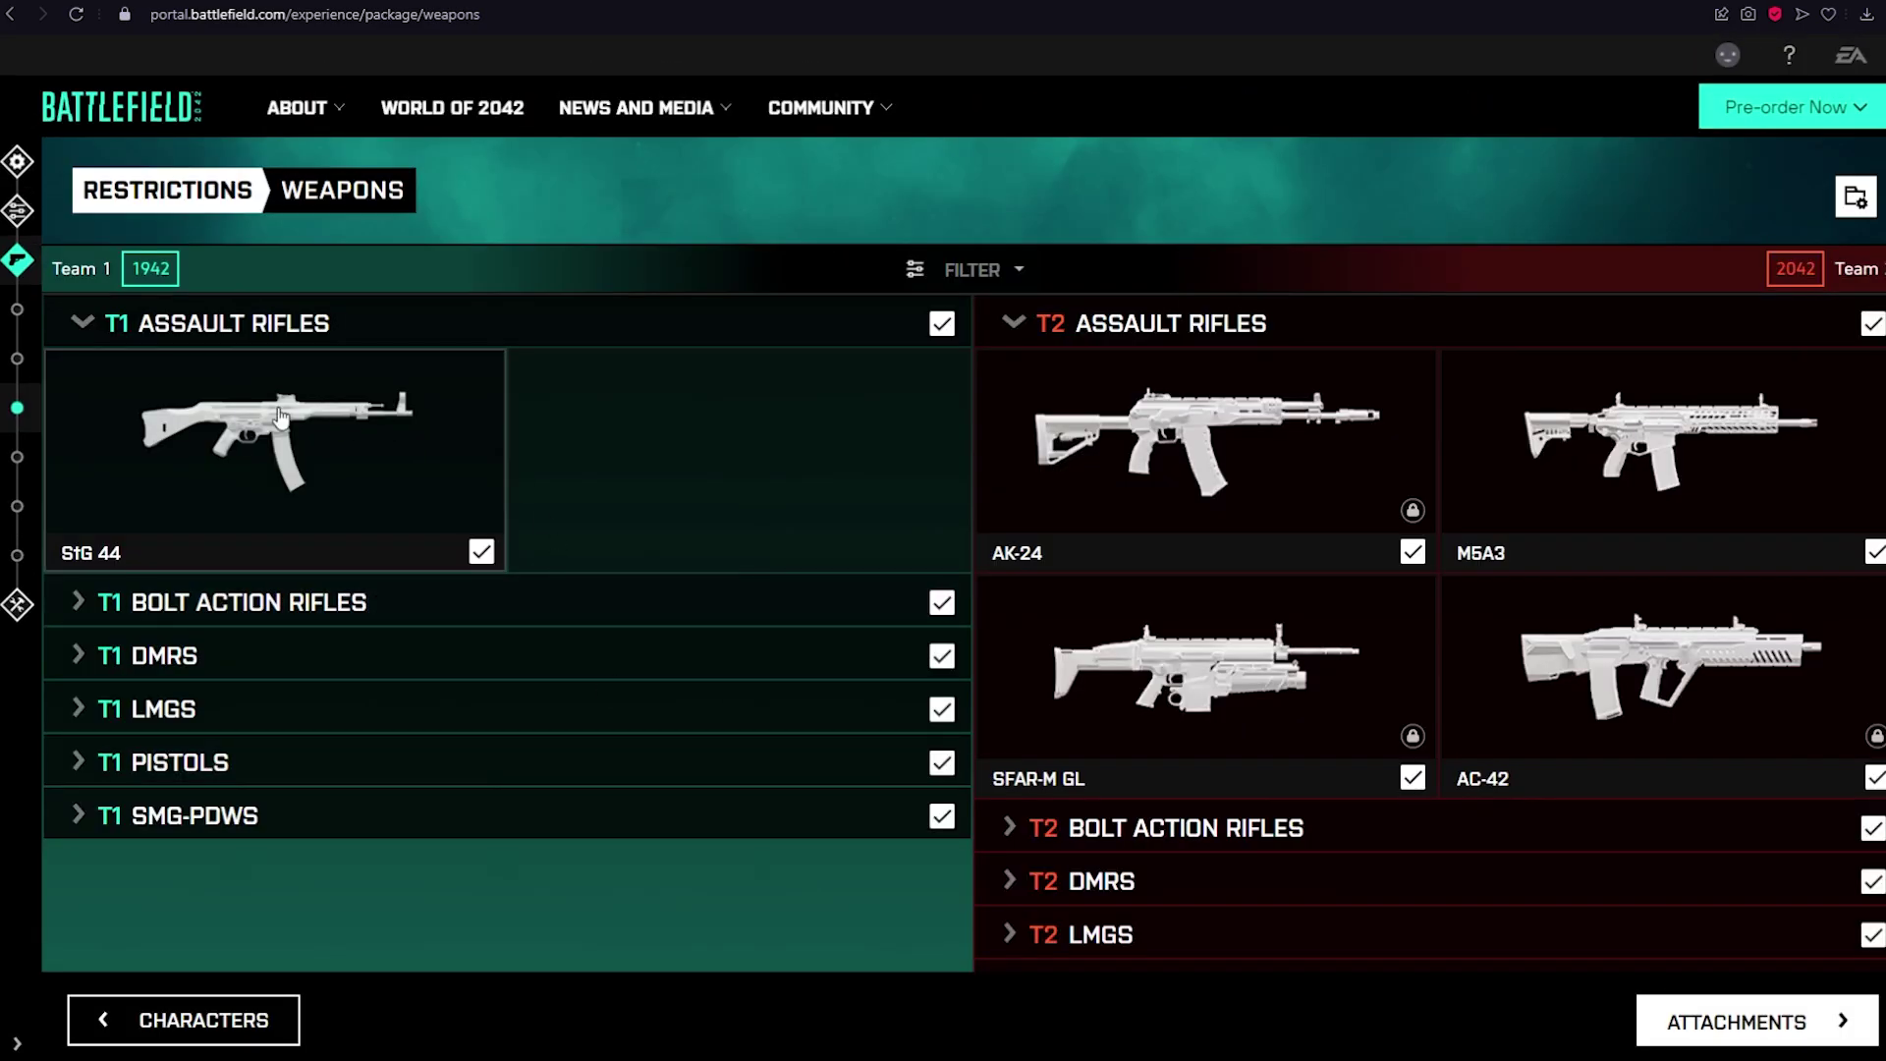
{"action": "scroll", "coordinate": [280, 417], "scroll_direction": "down", "scroll_amount": 1}
{"action": "left_click", "coordinate": [77, 461]}
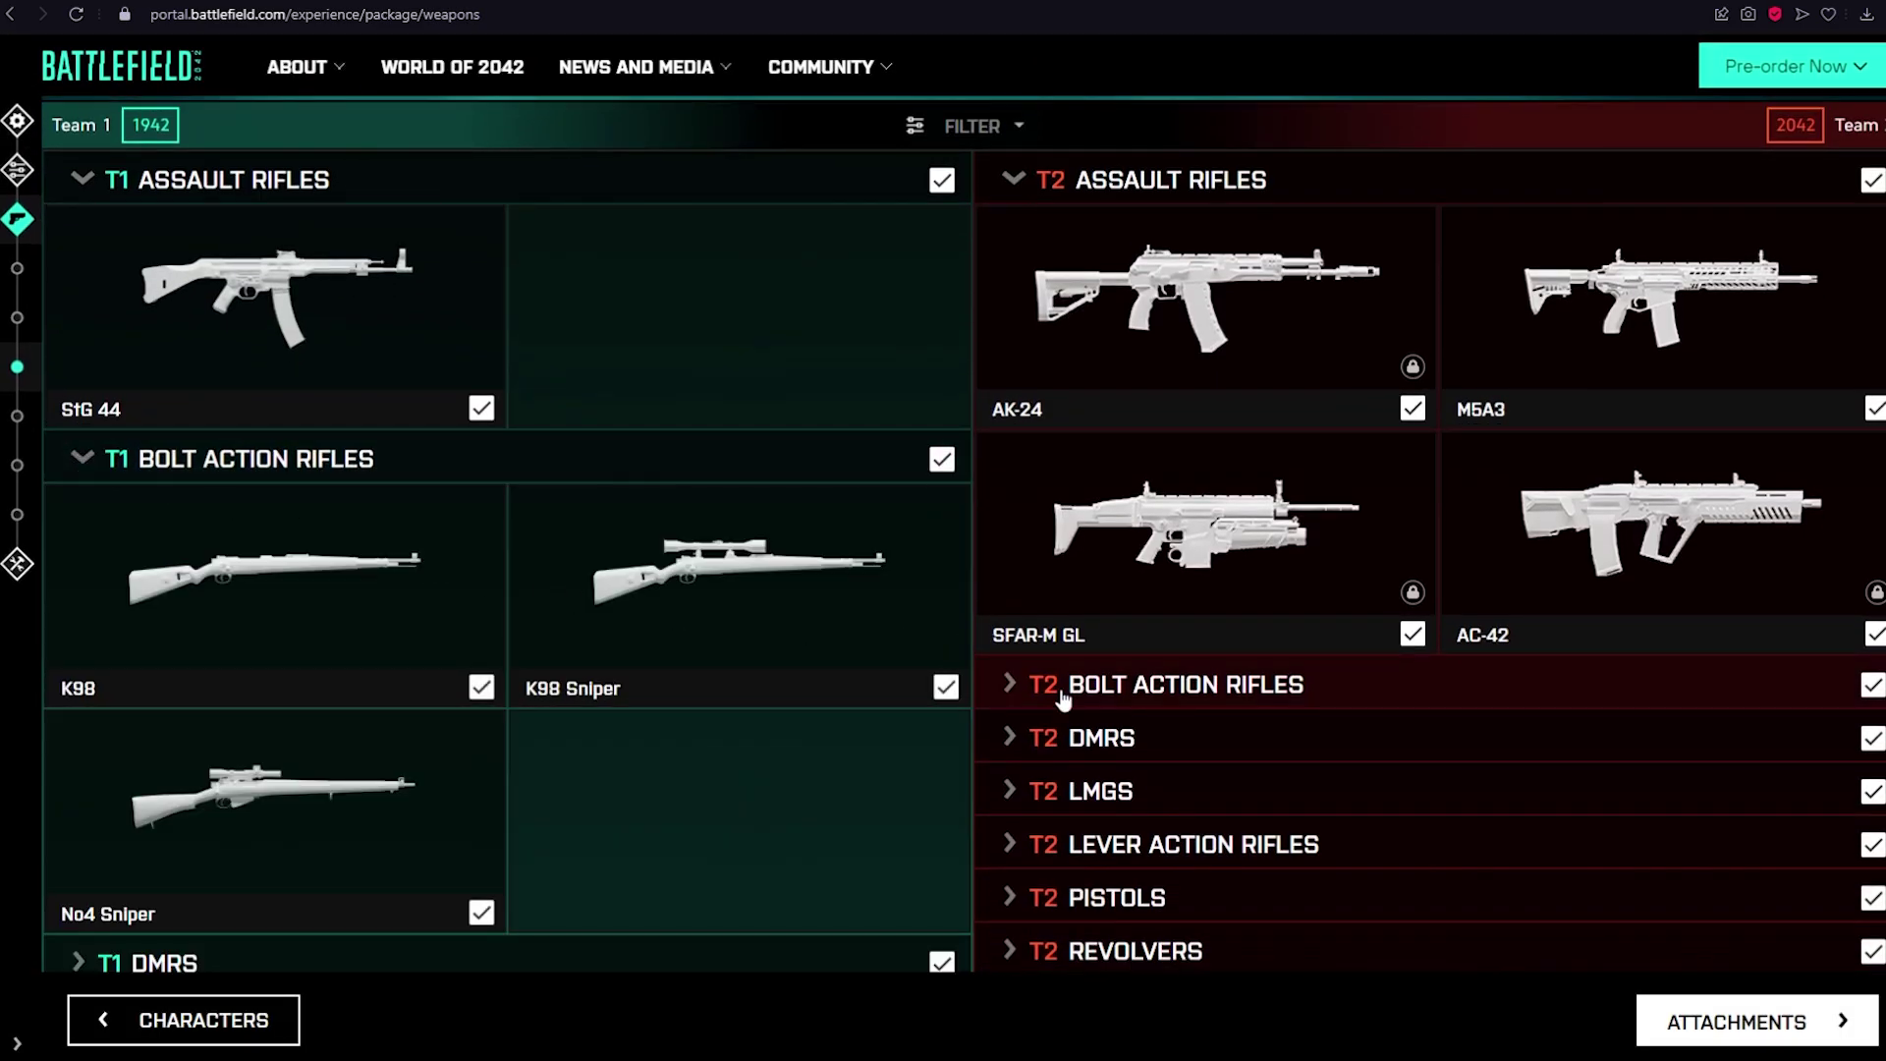
{"action": "left_click", "coordinate": [1413, 634]}
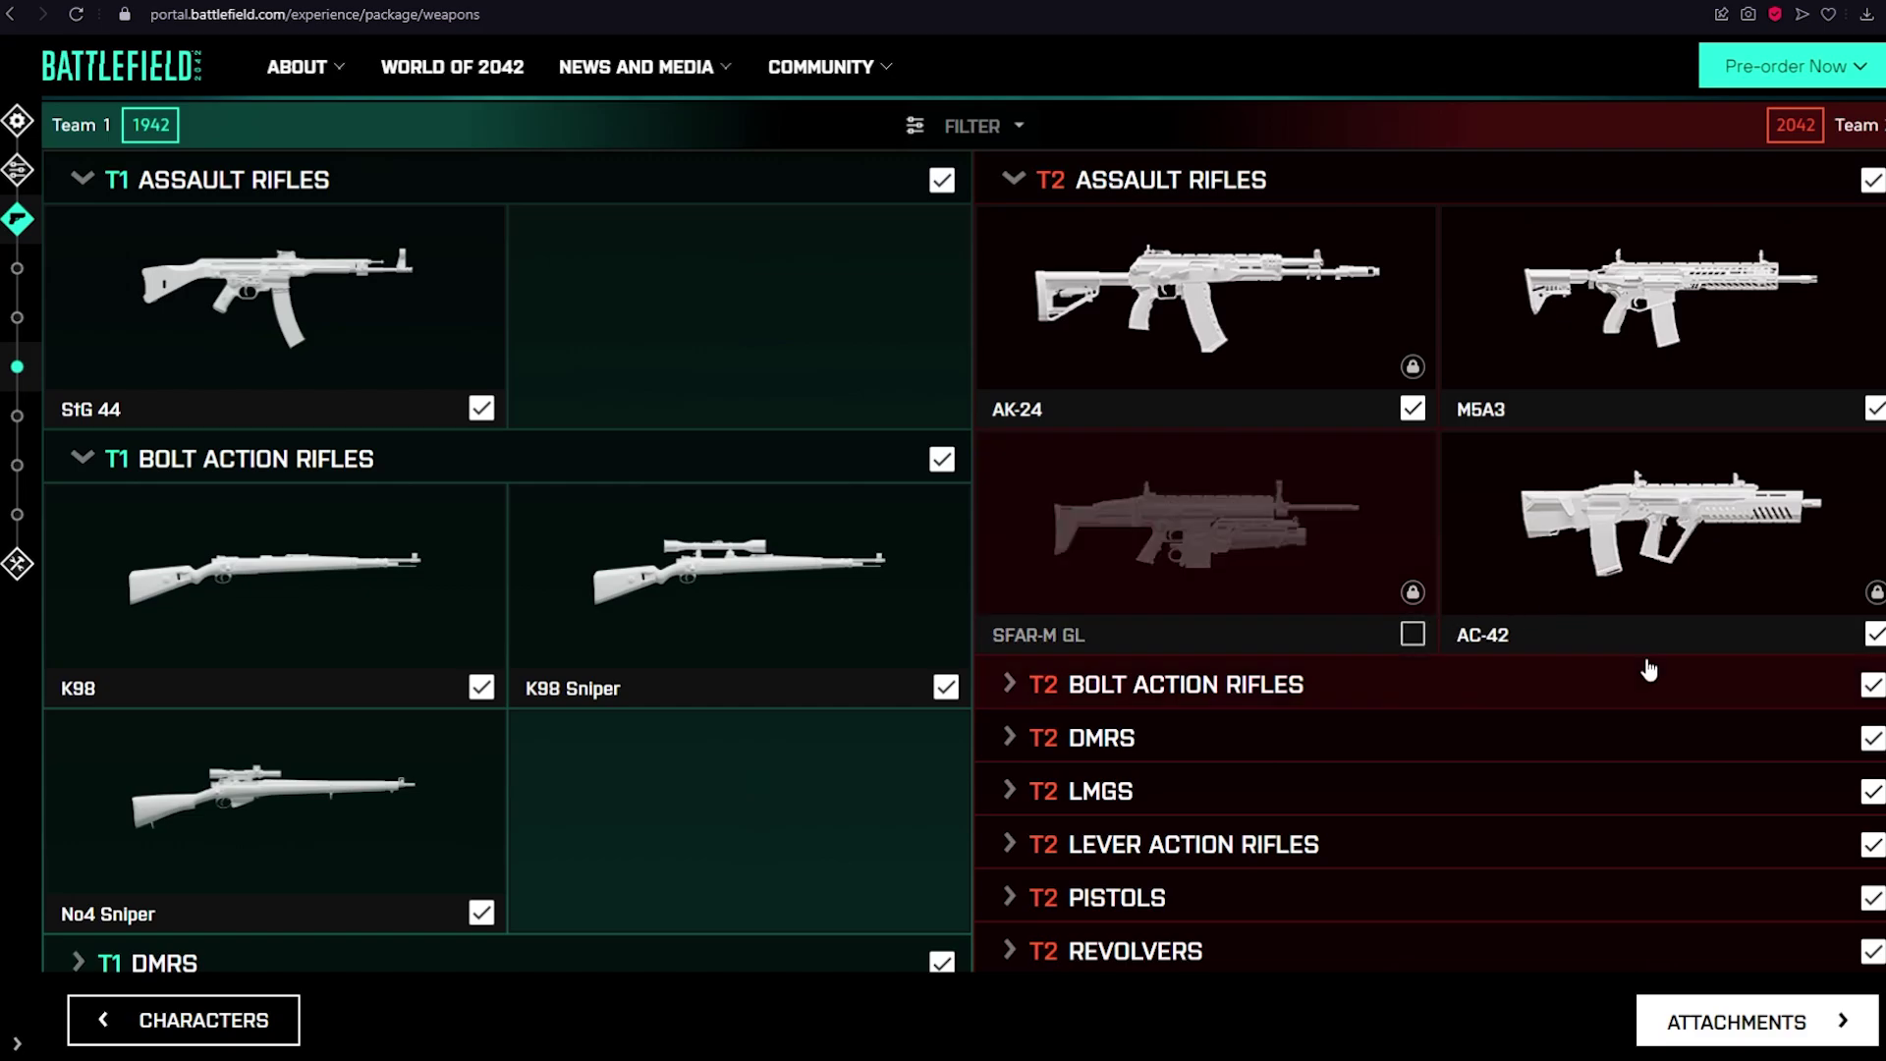
{"action": "left_click", "coordinate": [1875, 637]}
Expand Team 2's bolt action rifles and look over both teams' weapon categories
{"action": "left_click", "coordinate": [1011, 684]}
{"action": "scroll", "coordinate": [1163, 715], "scroll_direction": "down", "scroll_amount": 5}
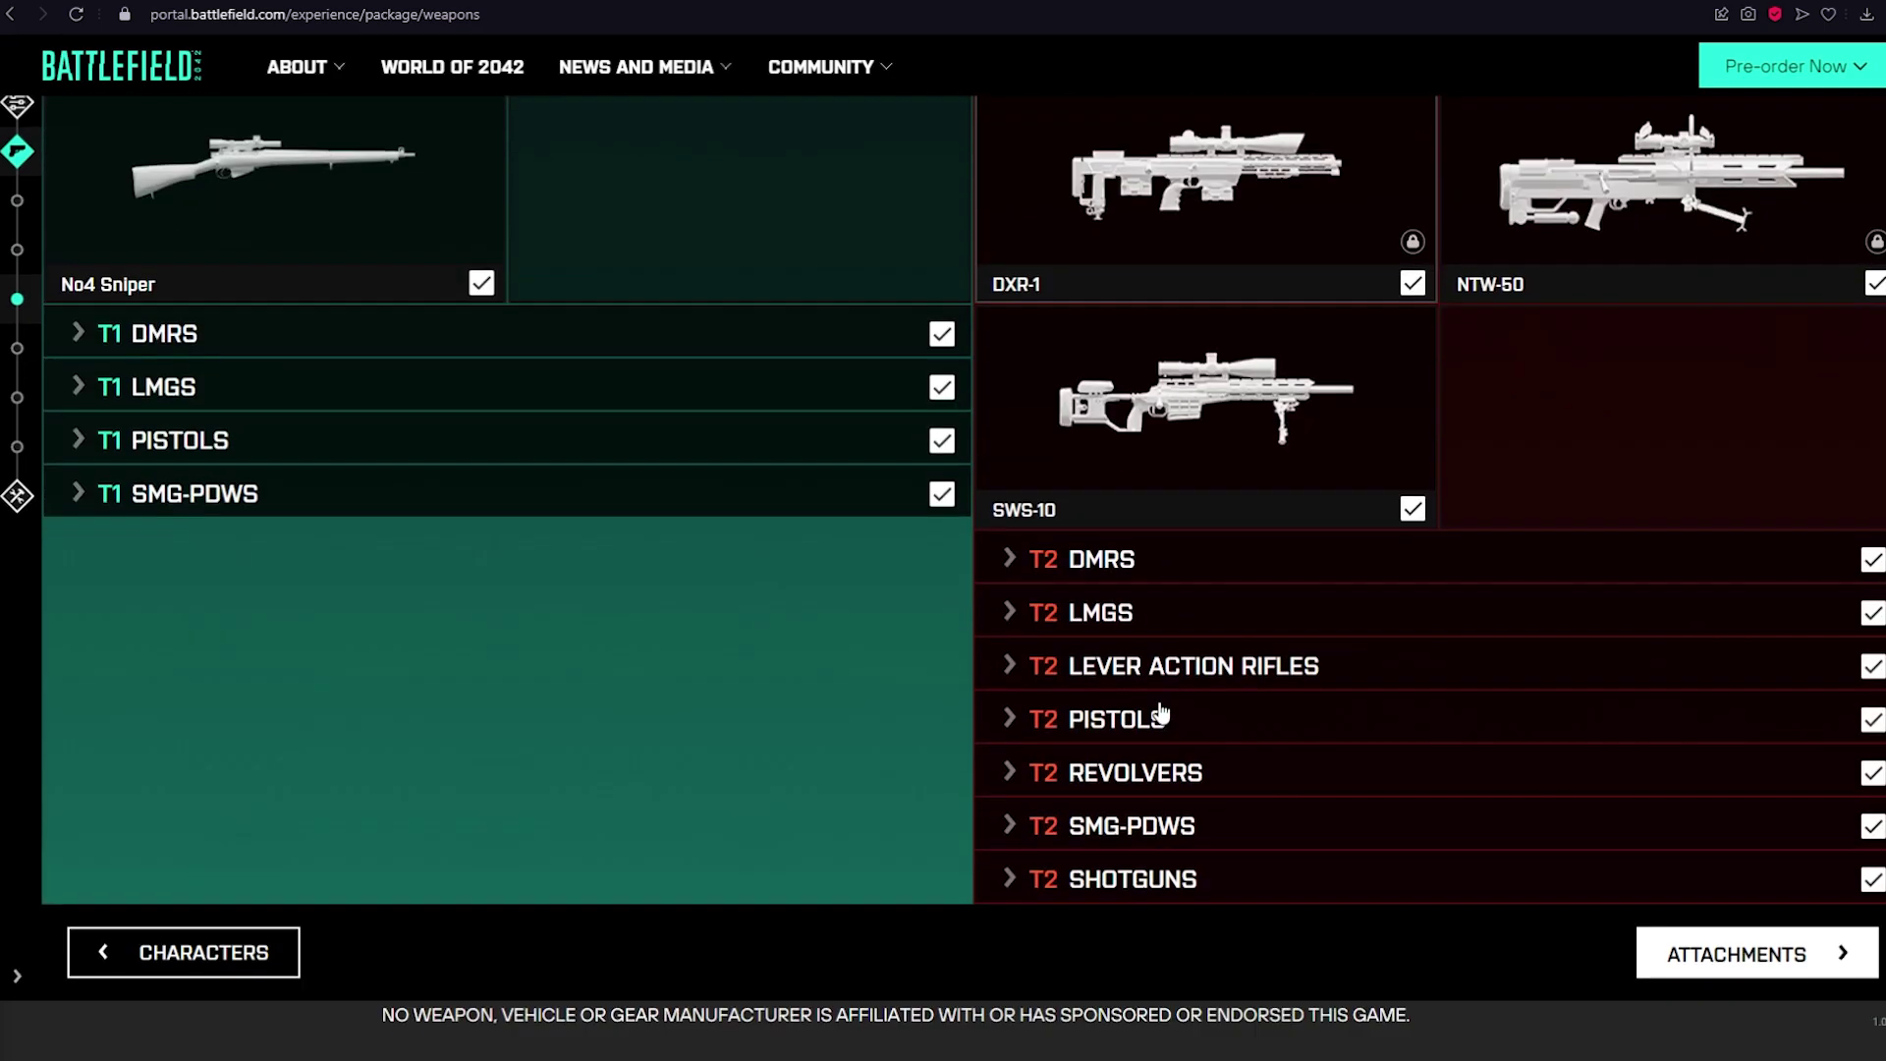
{"action": "scroll", "coordinate": [1163, 715], "scroll_direction": "up", "scroll_amount": 8}
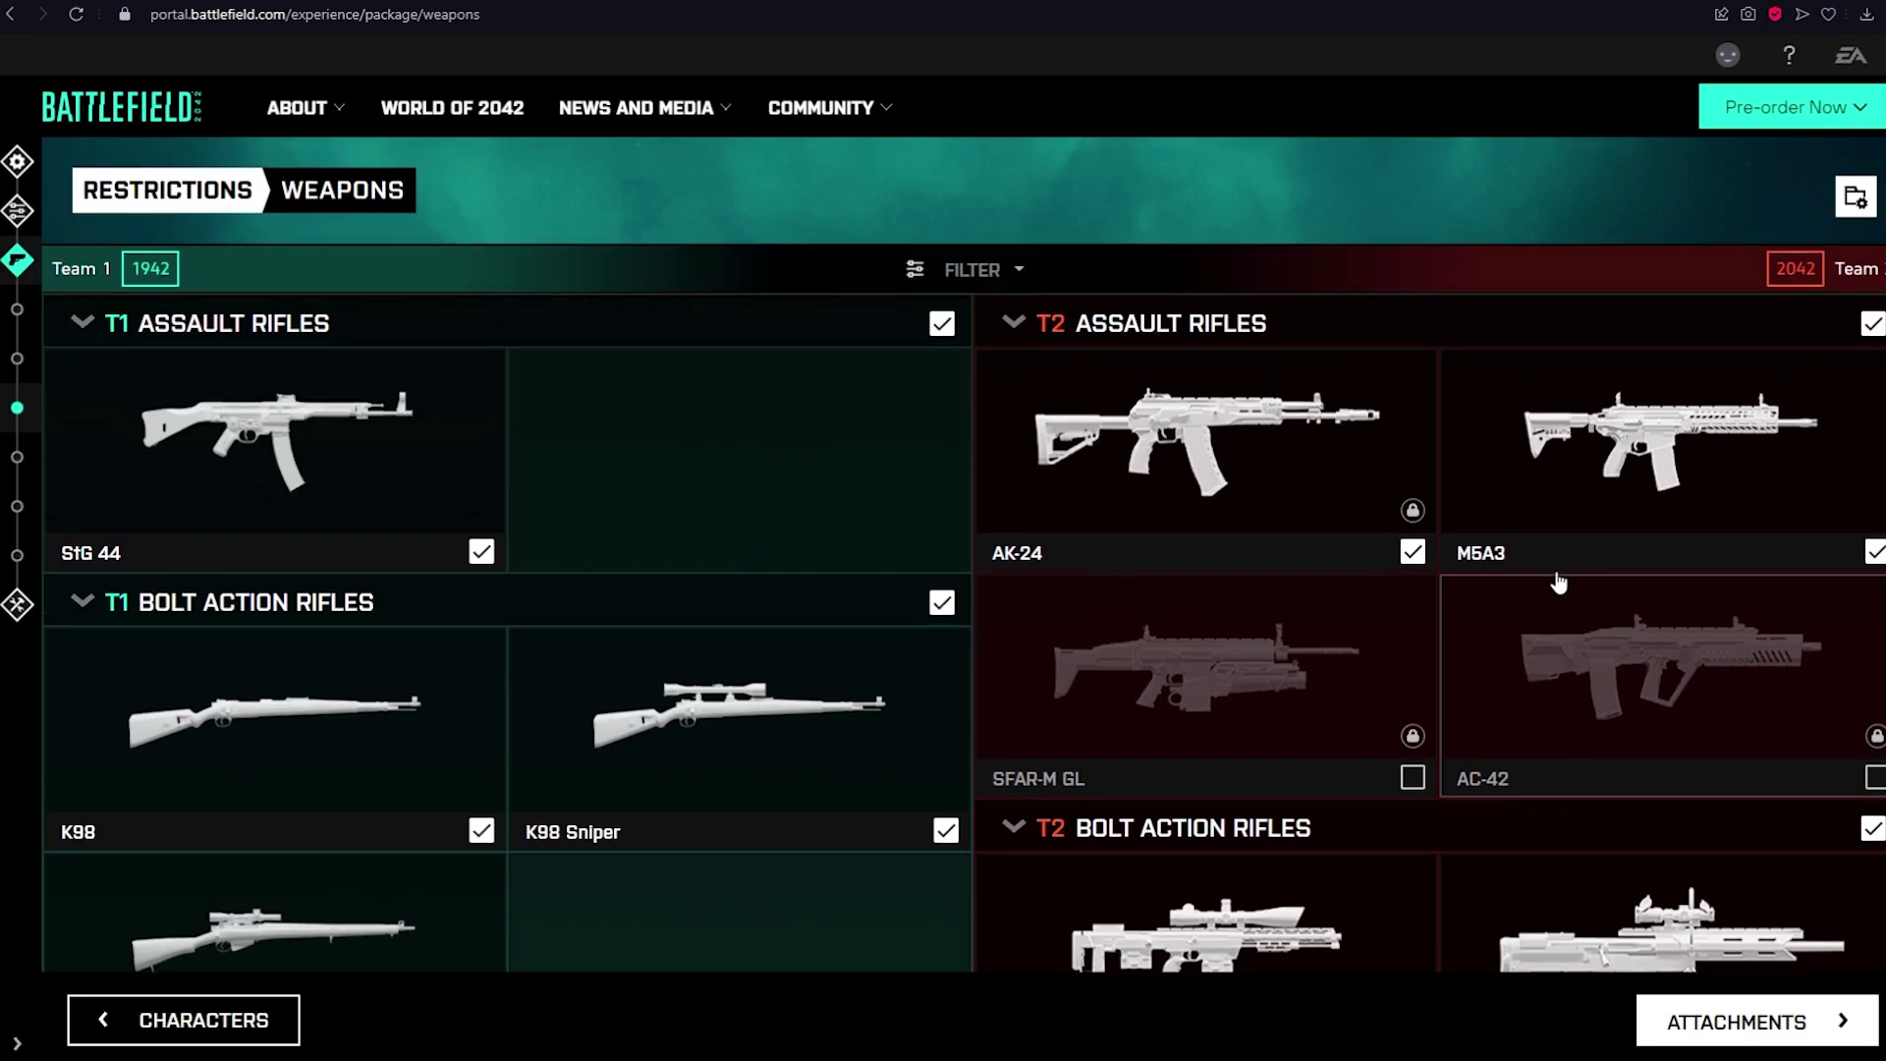
{"action": "scroll", "coordinate": [813, 586], "scroll_direction": "down", "scroll_amount": 3}
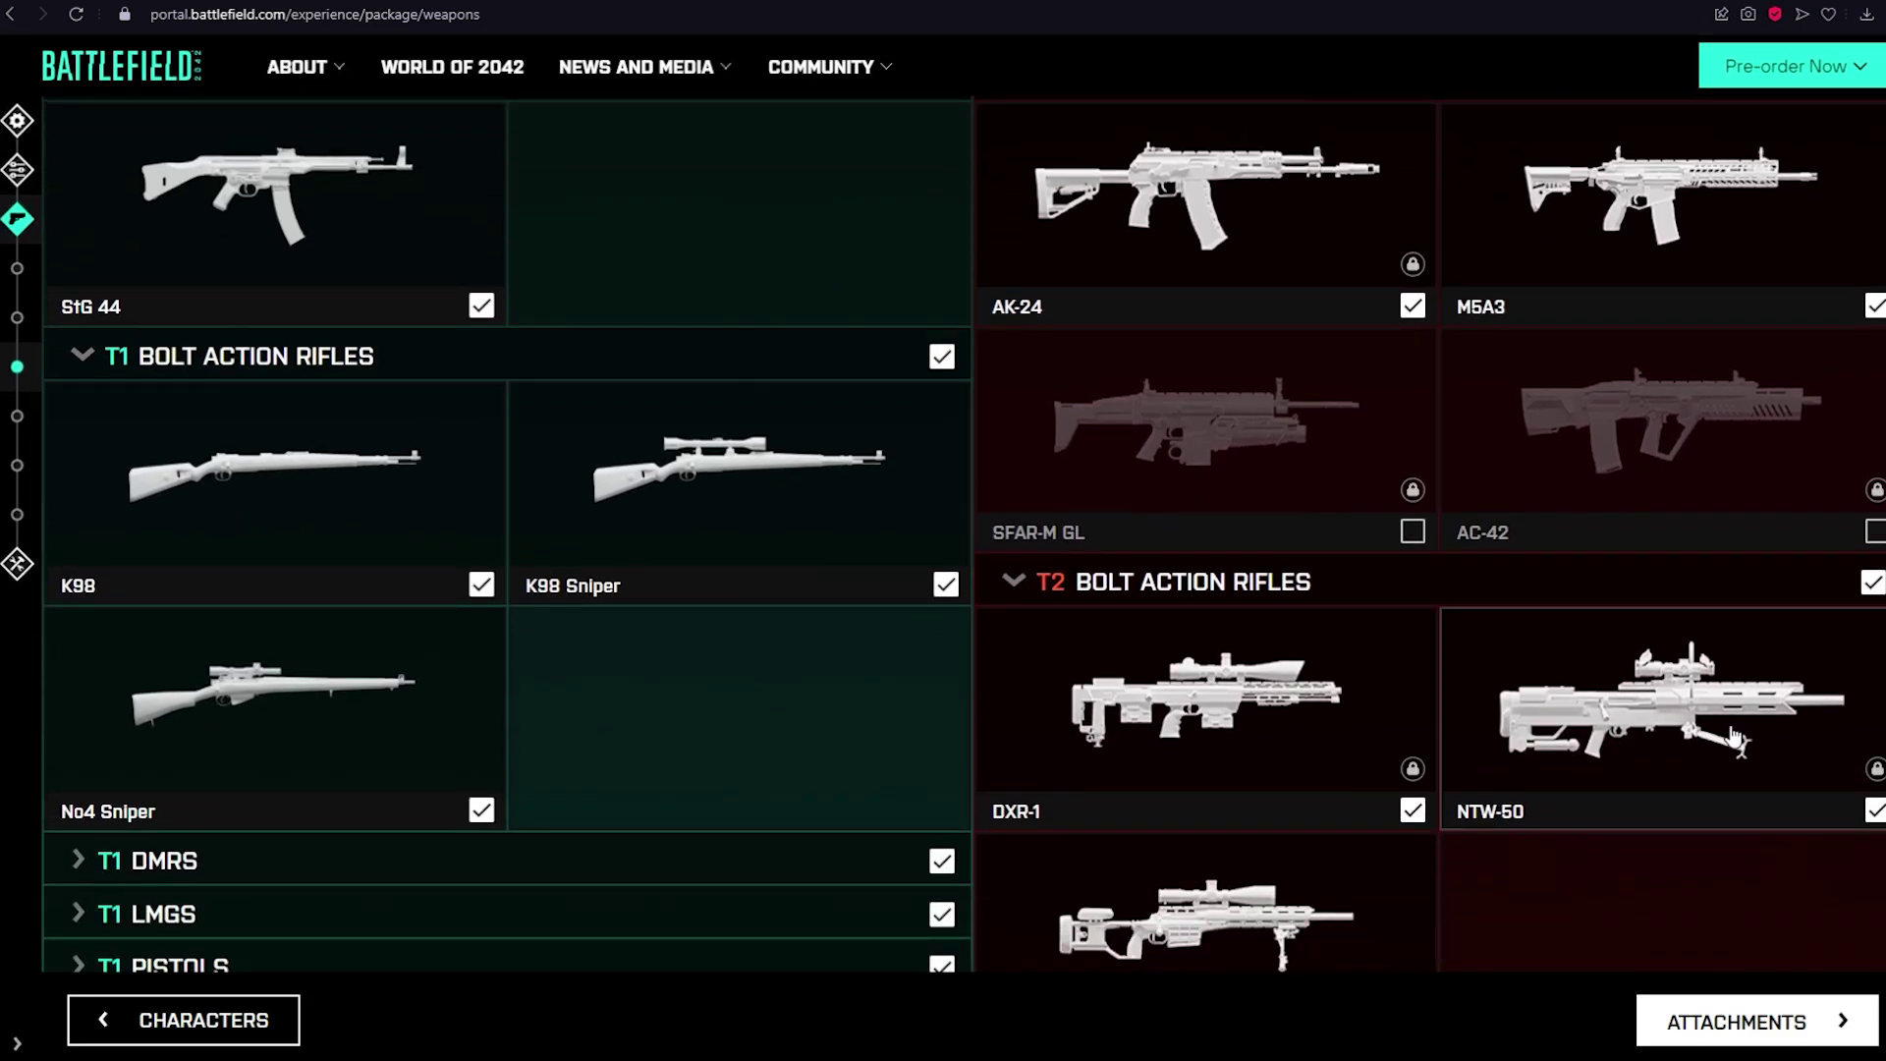
{"action": "scroll", "coordinate": [1737, 742], "scroll_direction": "down", "scroll_amount": 5}
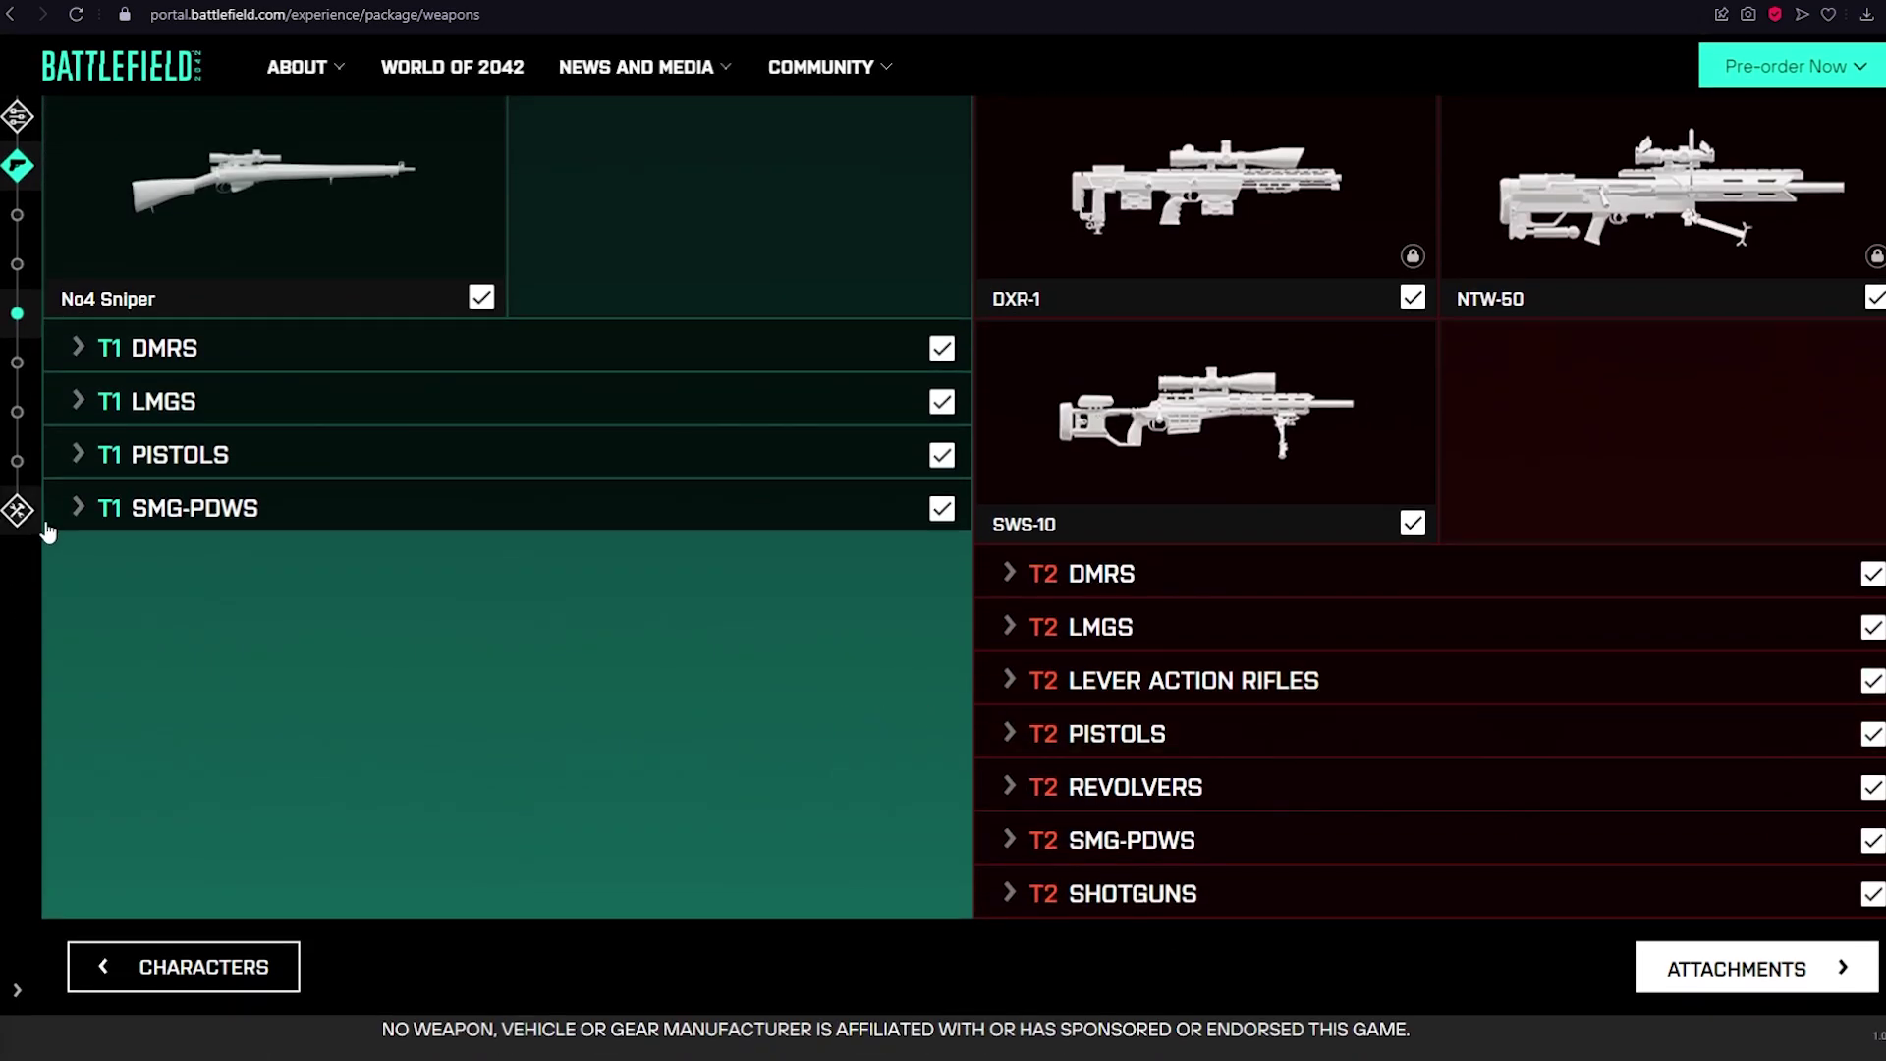
Expand Team 1's SMG-PDWs and pistols, and disable all of Team 1's bolt action rifles
{"action": "left_click", "coordinate": [78, 508]}
{"action": "left_click", "coordinate": [86, 457]}
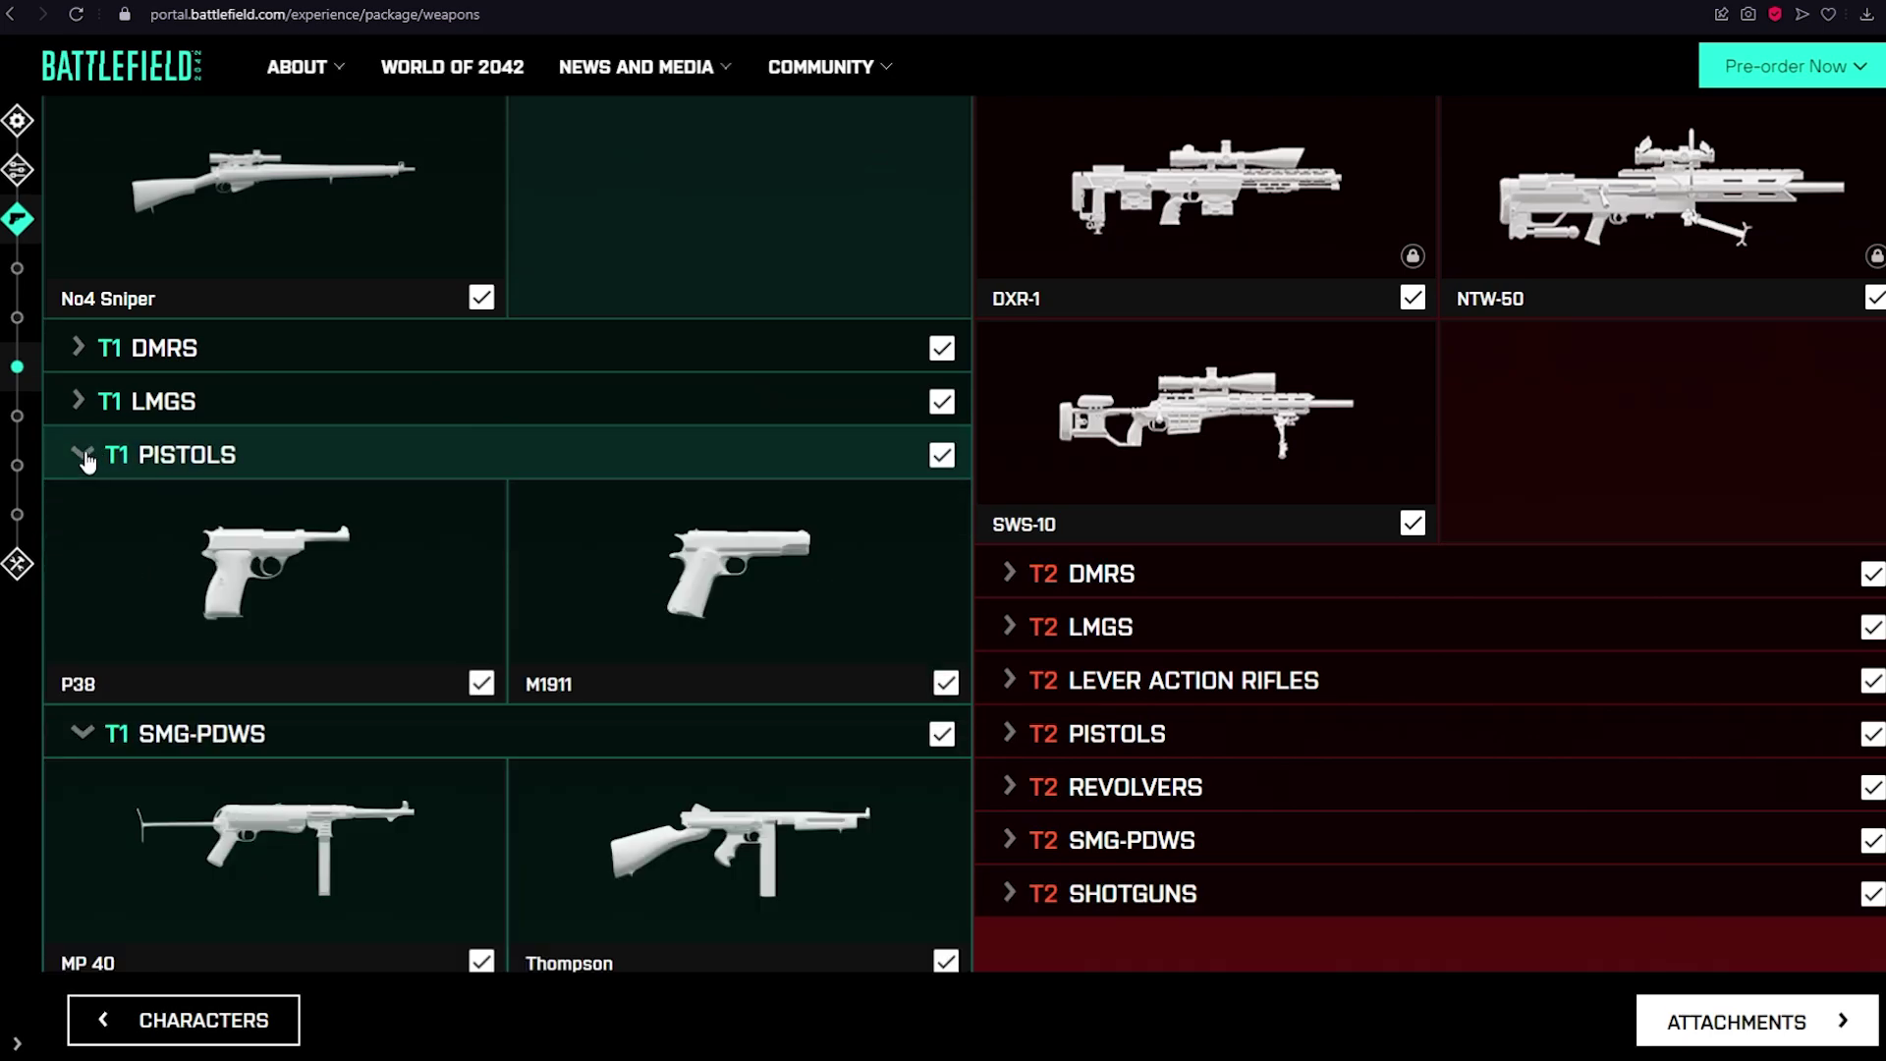
{"action": "scroll", "coordinate": [86, 457], "scroll_direction": "up", "scroll_amount": 5}
{"action": "left_click", "coordinate": [942, 297]}
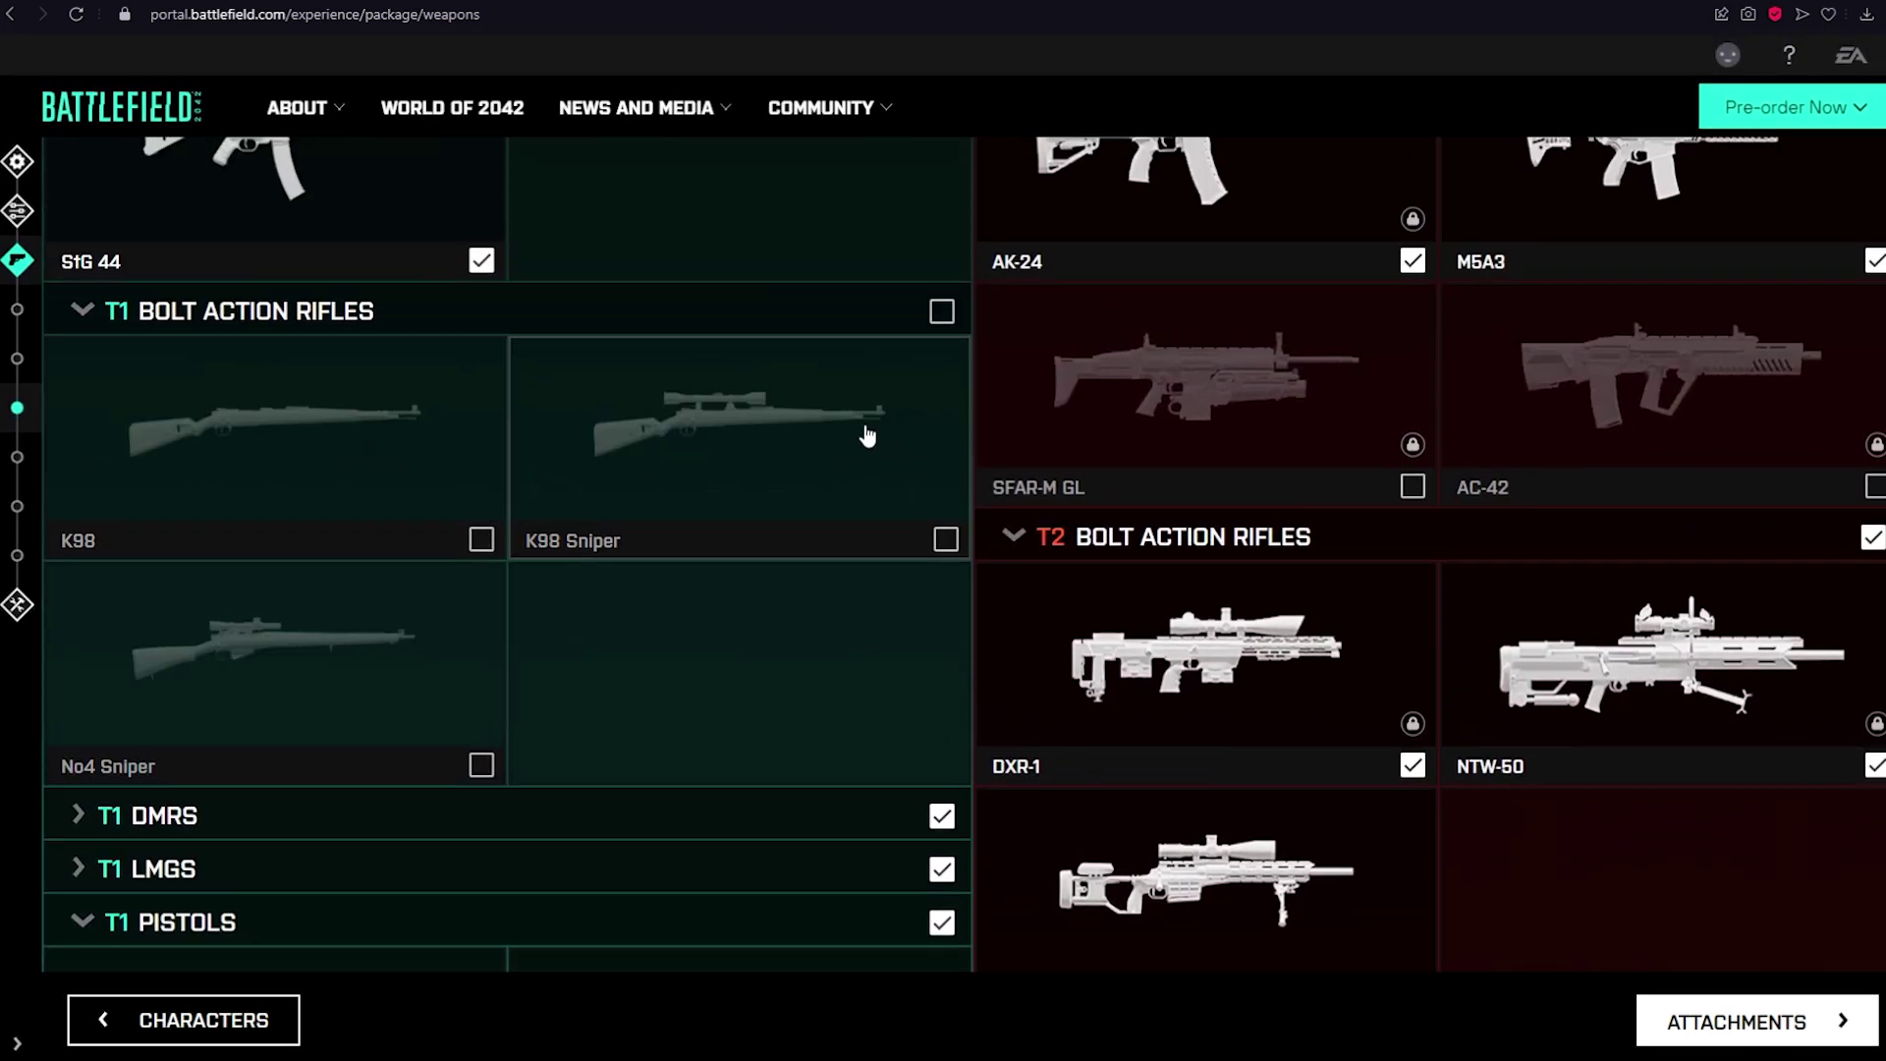
{"action": "scroll", "coordinate": [868, 436], "scroll_direction": "up", "scroll_amount": 5}
Go to the attachment restrictions and look over the attachment categories available to both teams
{"action": "left_click", "coordinate": [1682, 1012]}
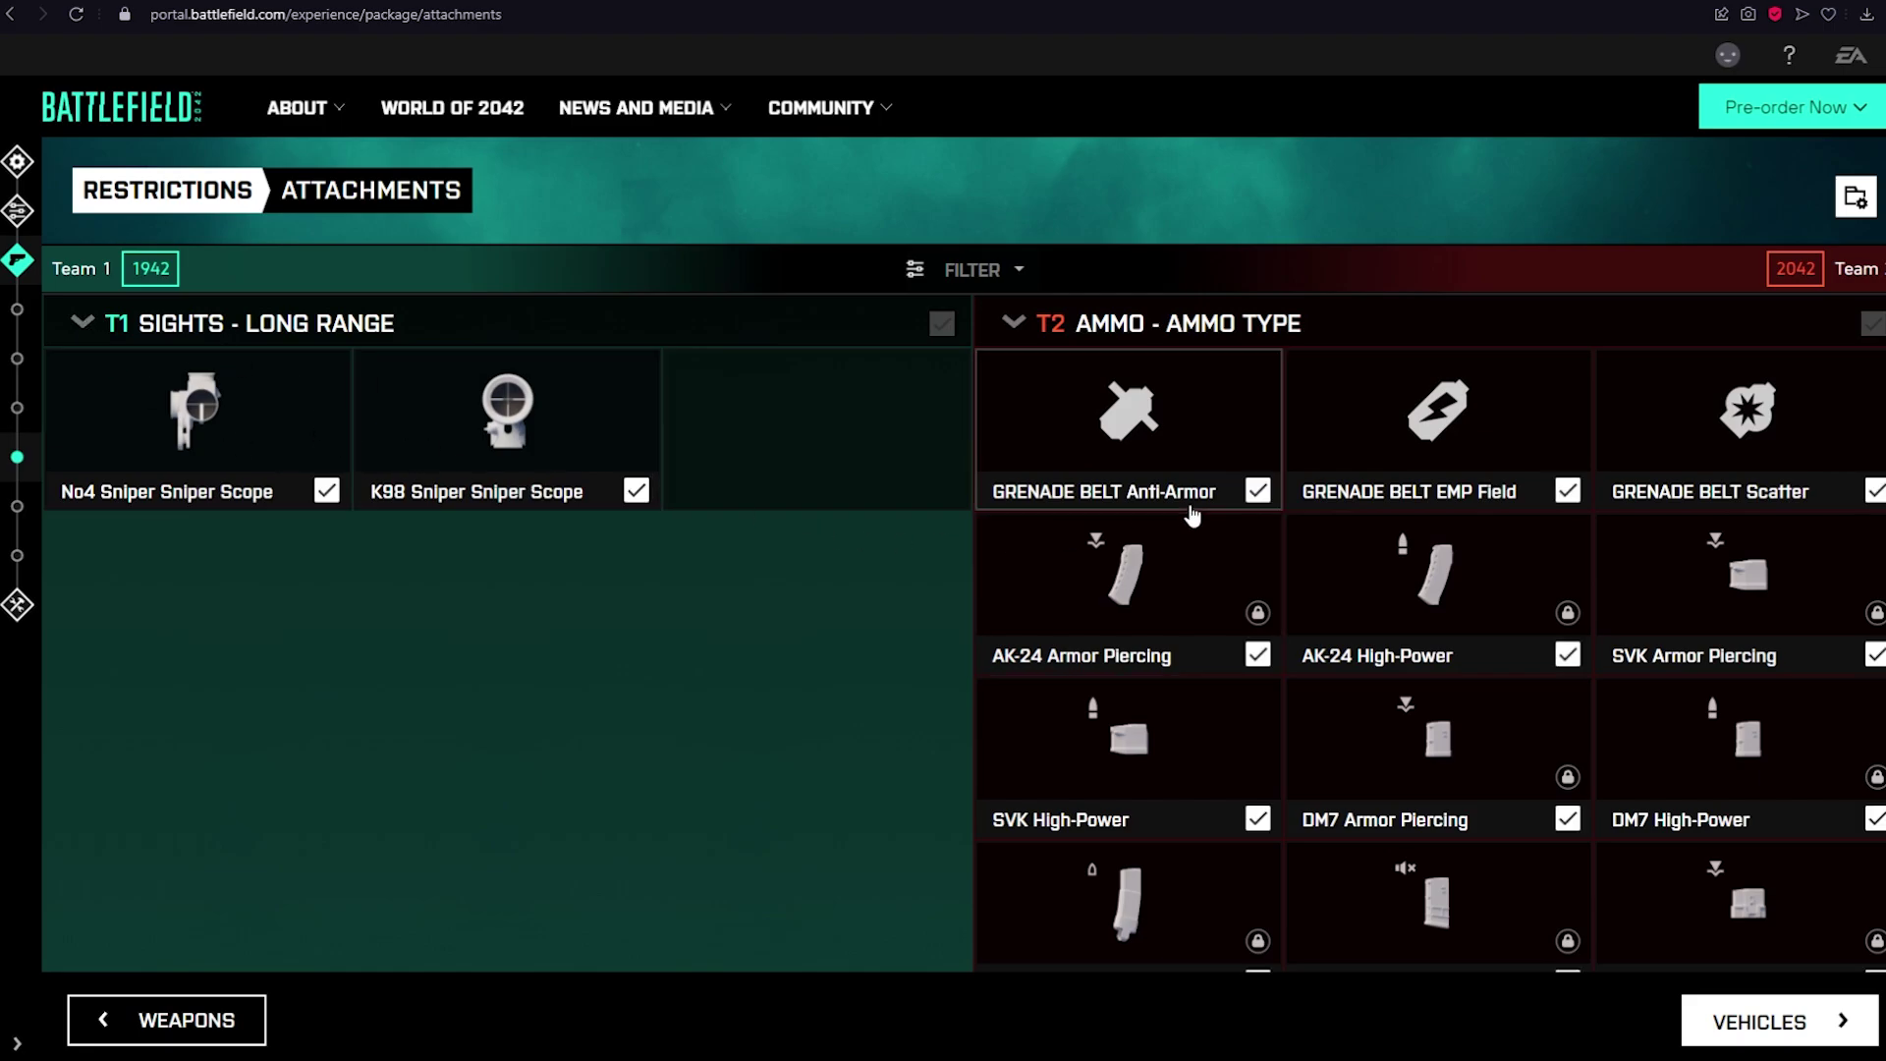
{"action": "scroll", "coordinate": [1196, 520], "scroll_direction": "down", "scroll_amount": 1}
{"action": "scroll", "coordinate": [1196, 520], "scroll_direction": "down", "scroll_amount": 20}
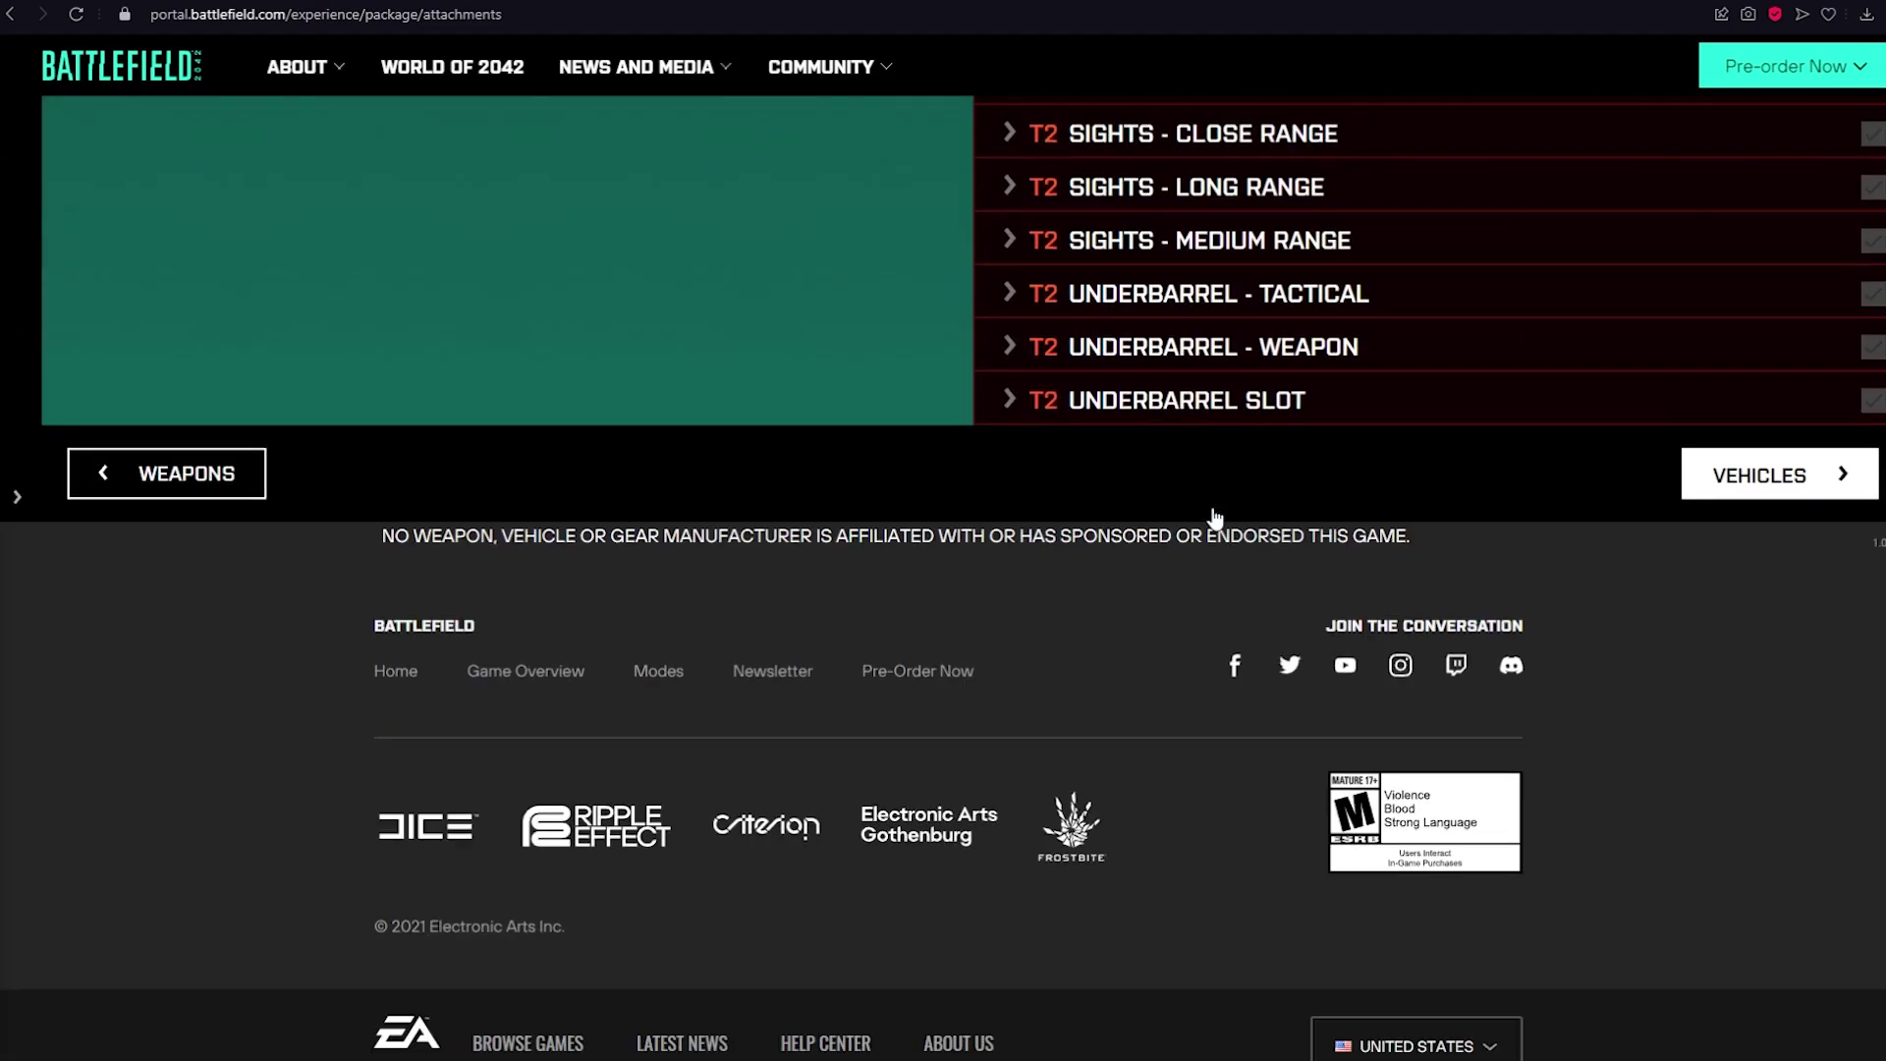
{"action": "scroll", "coordinate": [1215, 518], "scroll_direction": "up", "scroll_amount": 5}
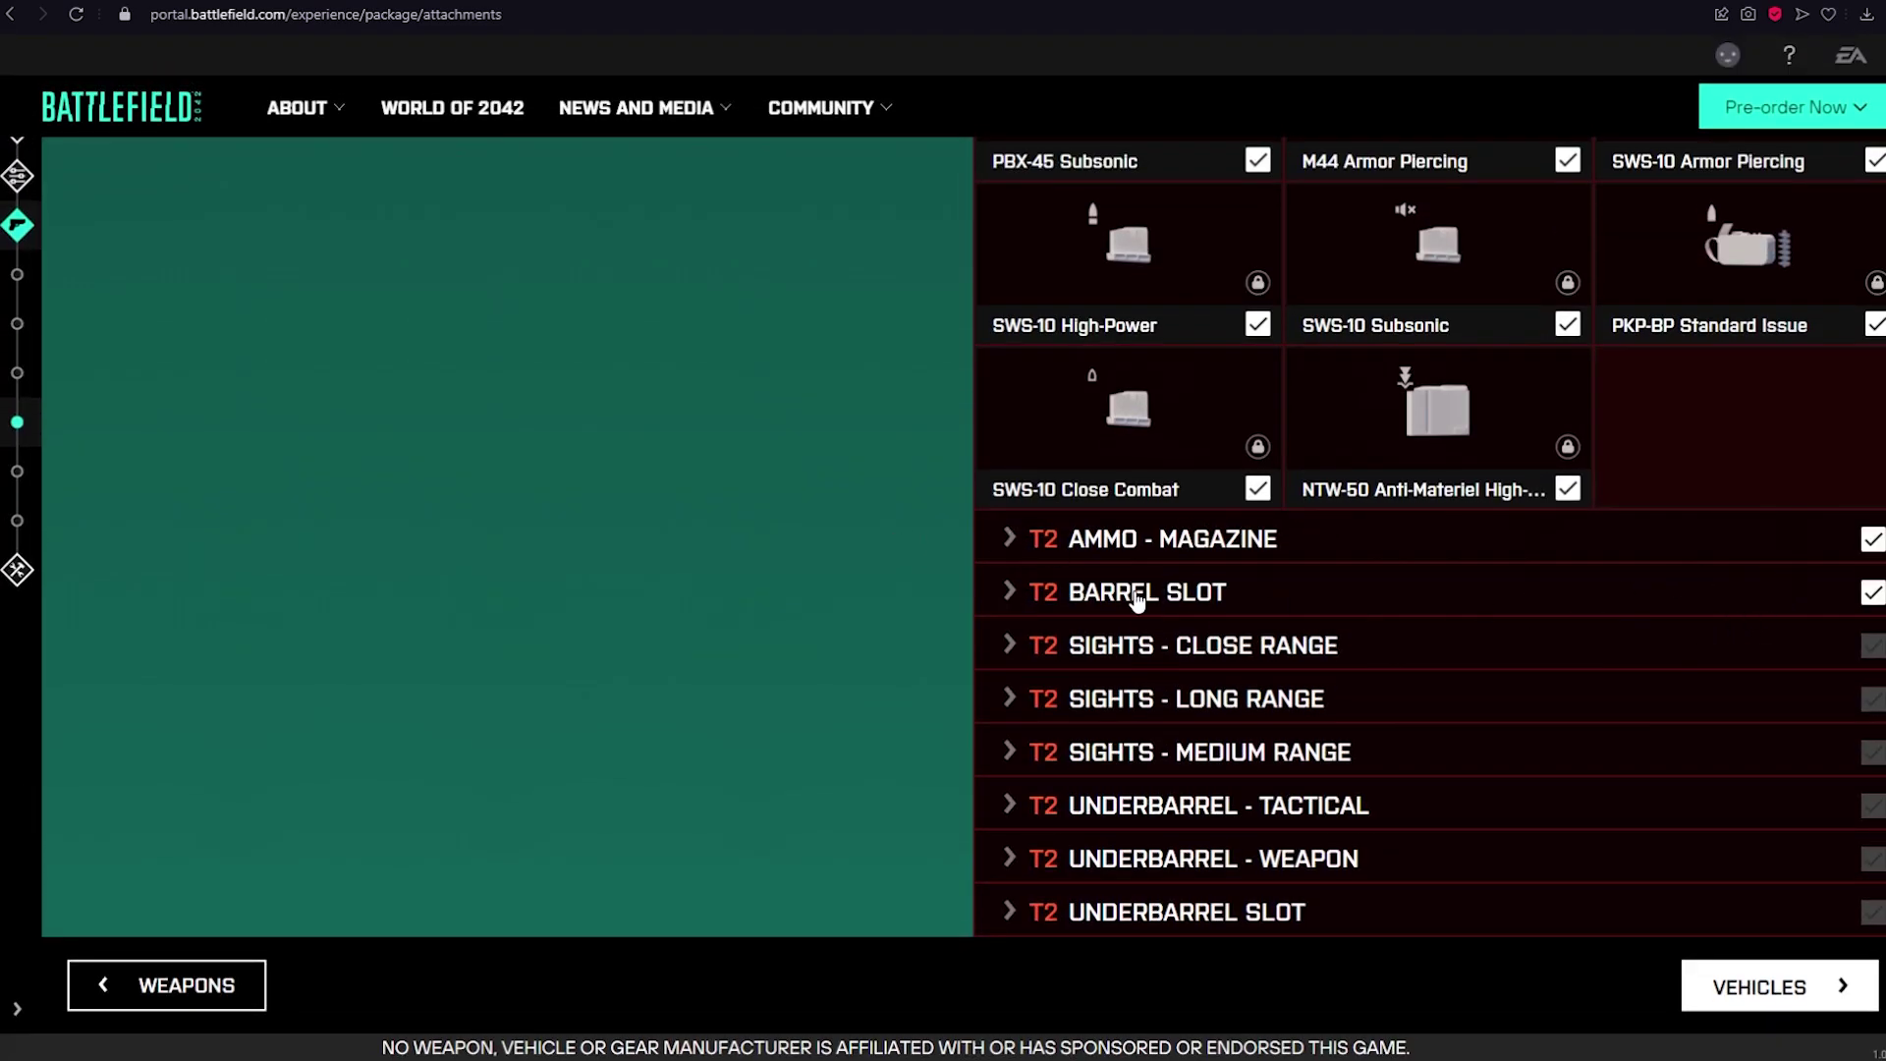
{"action": "scroll", "coordinate": [1246, 614], "scroll_direction": "up", "scroll_amount": 1}
{"action": "scroll", "coordinate": [1246, 614], "scroll_direction": "up", "scroll_amount": 15}
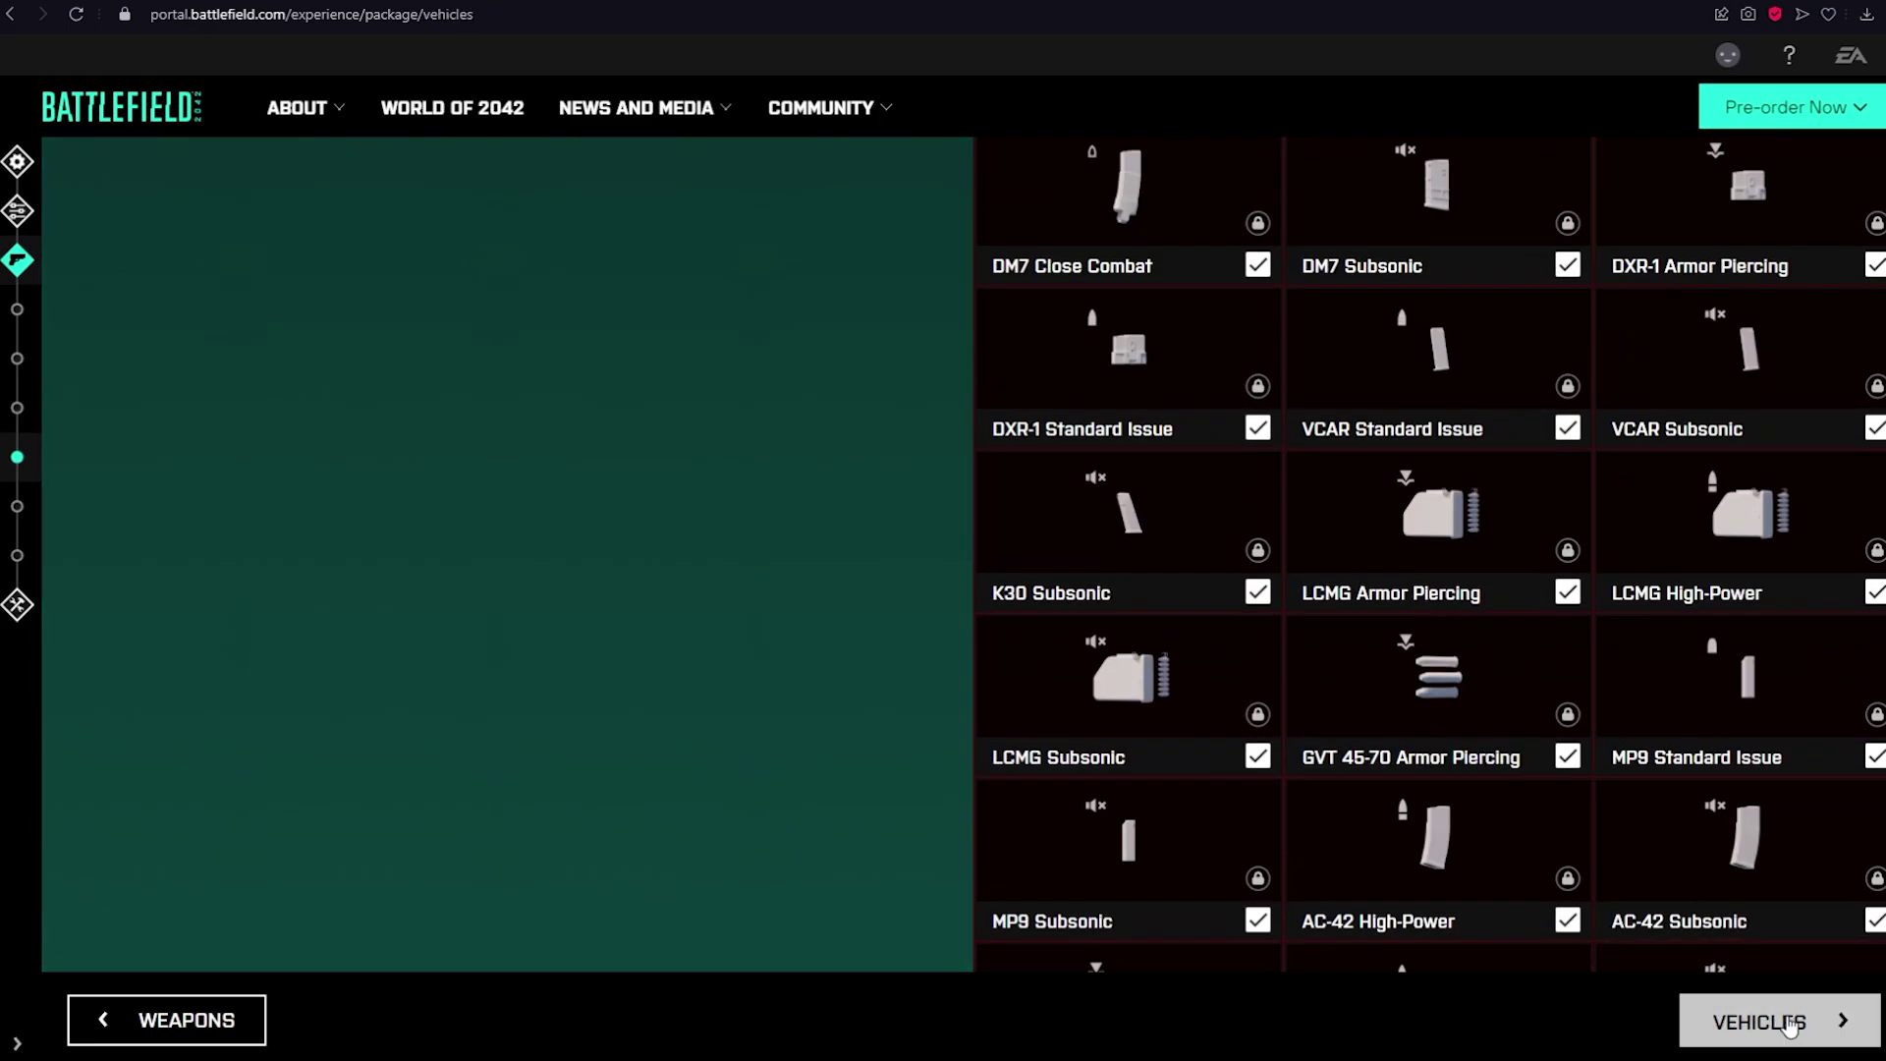
Go to the vehicle restrictions and expand Team 1's light ground transport vehicles and bombers
{"action": "left_click", "coordinate": [1678, 1020]}
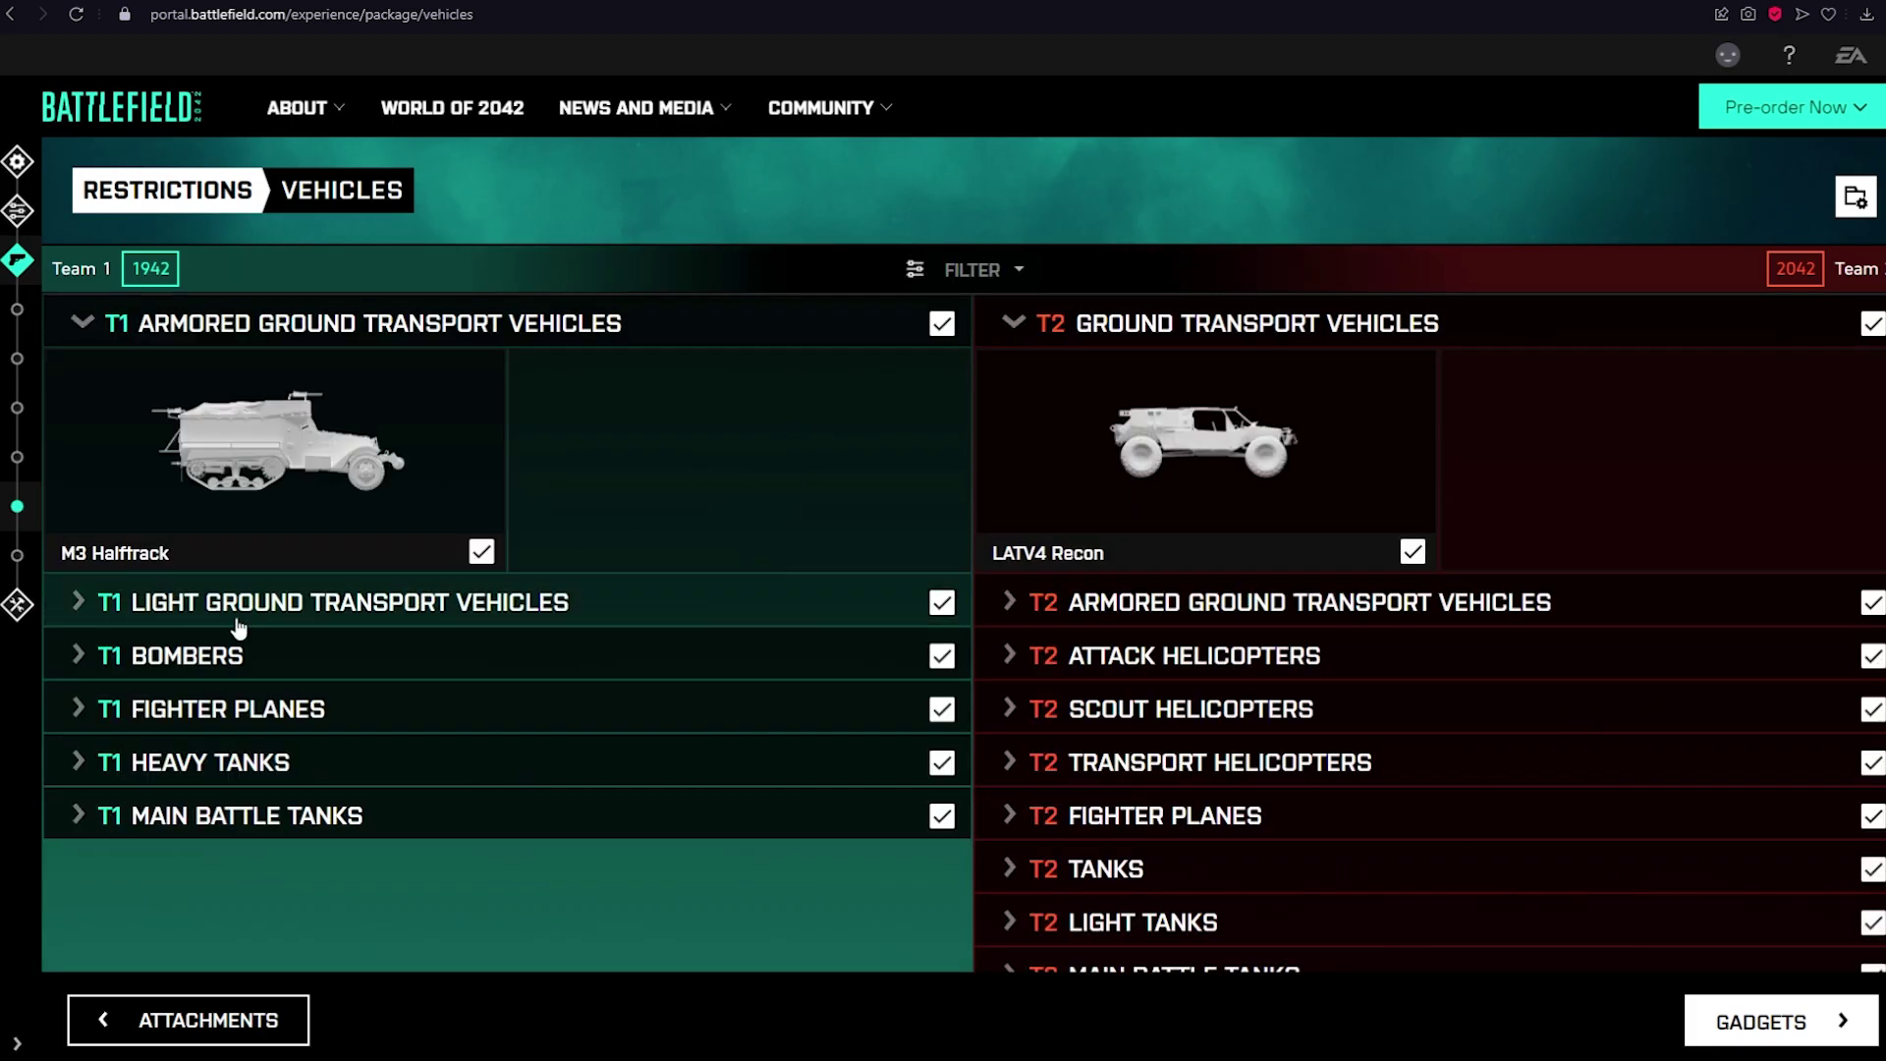
{"action": "left_click", "coordinate": [79, 606]}
{"action": "left_click", "coordinate": [82, 879]}
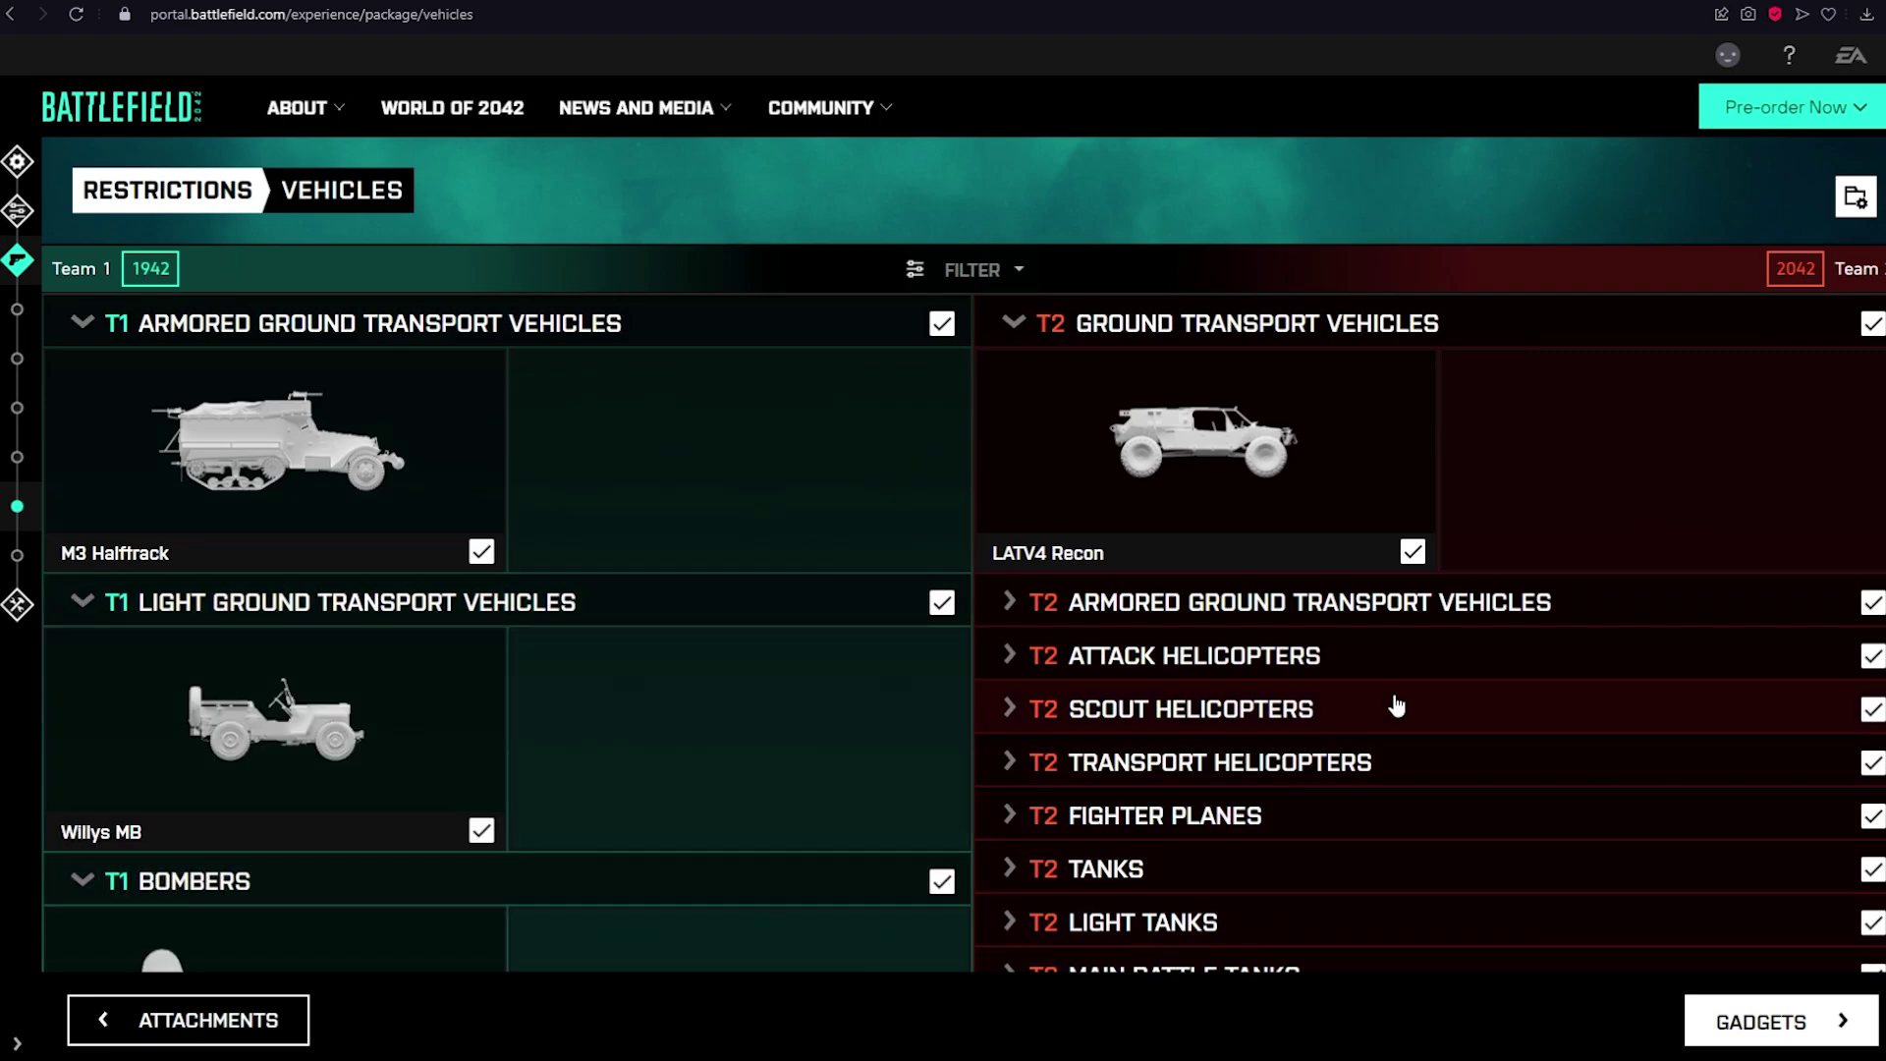
Disable all of Team 1's vehicle categories, from armored and light ground transports to bombers, fighter planes, heavy tanks and main battle tanks
{"action": "left_click", "coordinate": [941, 323]}
{"action": "left_click", "coordinate": [941, 602]}
{"action": "scroll", "coordinate": [942, 600], "scroll_direction": "down", "scroll_amount": 3}
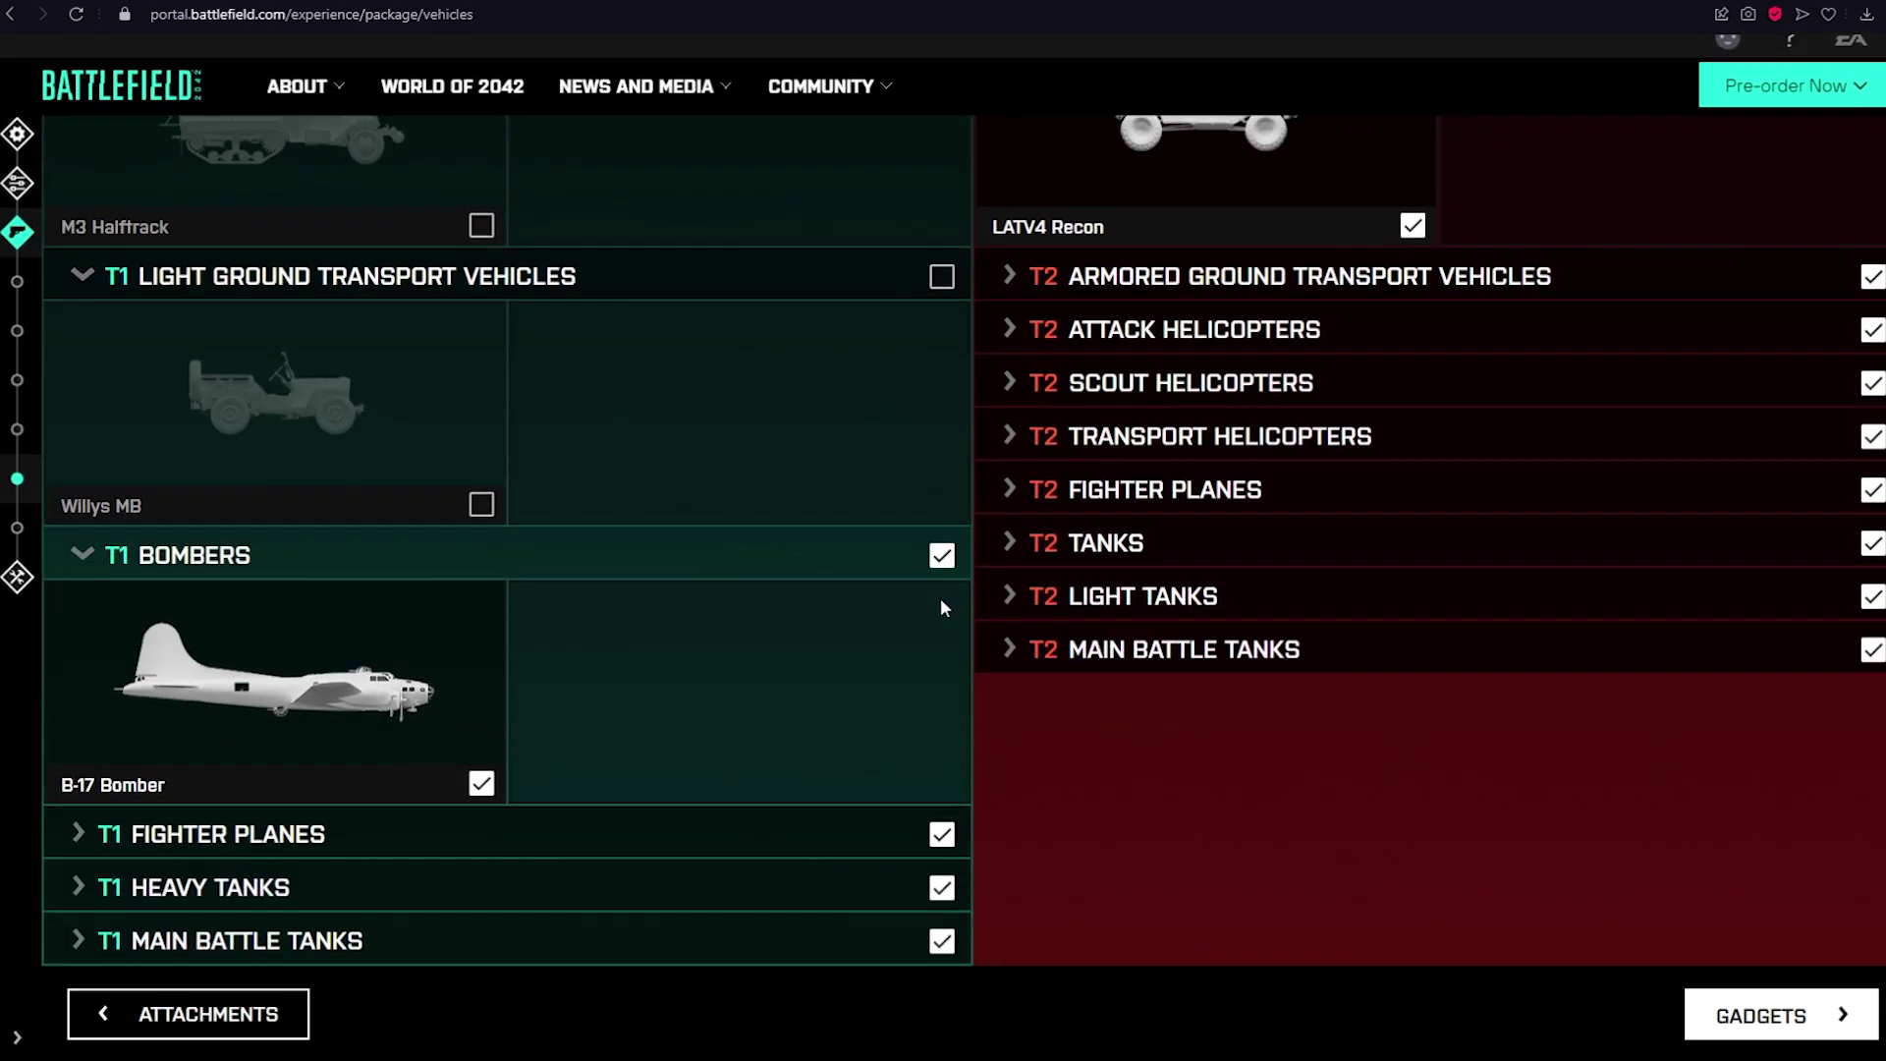
{"action": "left_click", "coordinate": [942, 533]}
{"action": "left_click", "coordinate": [941, 812]}
{"action": "left_click", "coordinate": [941, 864]}
{"action": "left_click", "coordinate": [941, 918]}
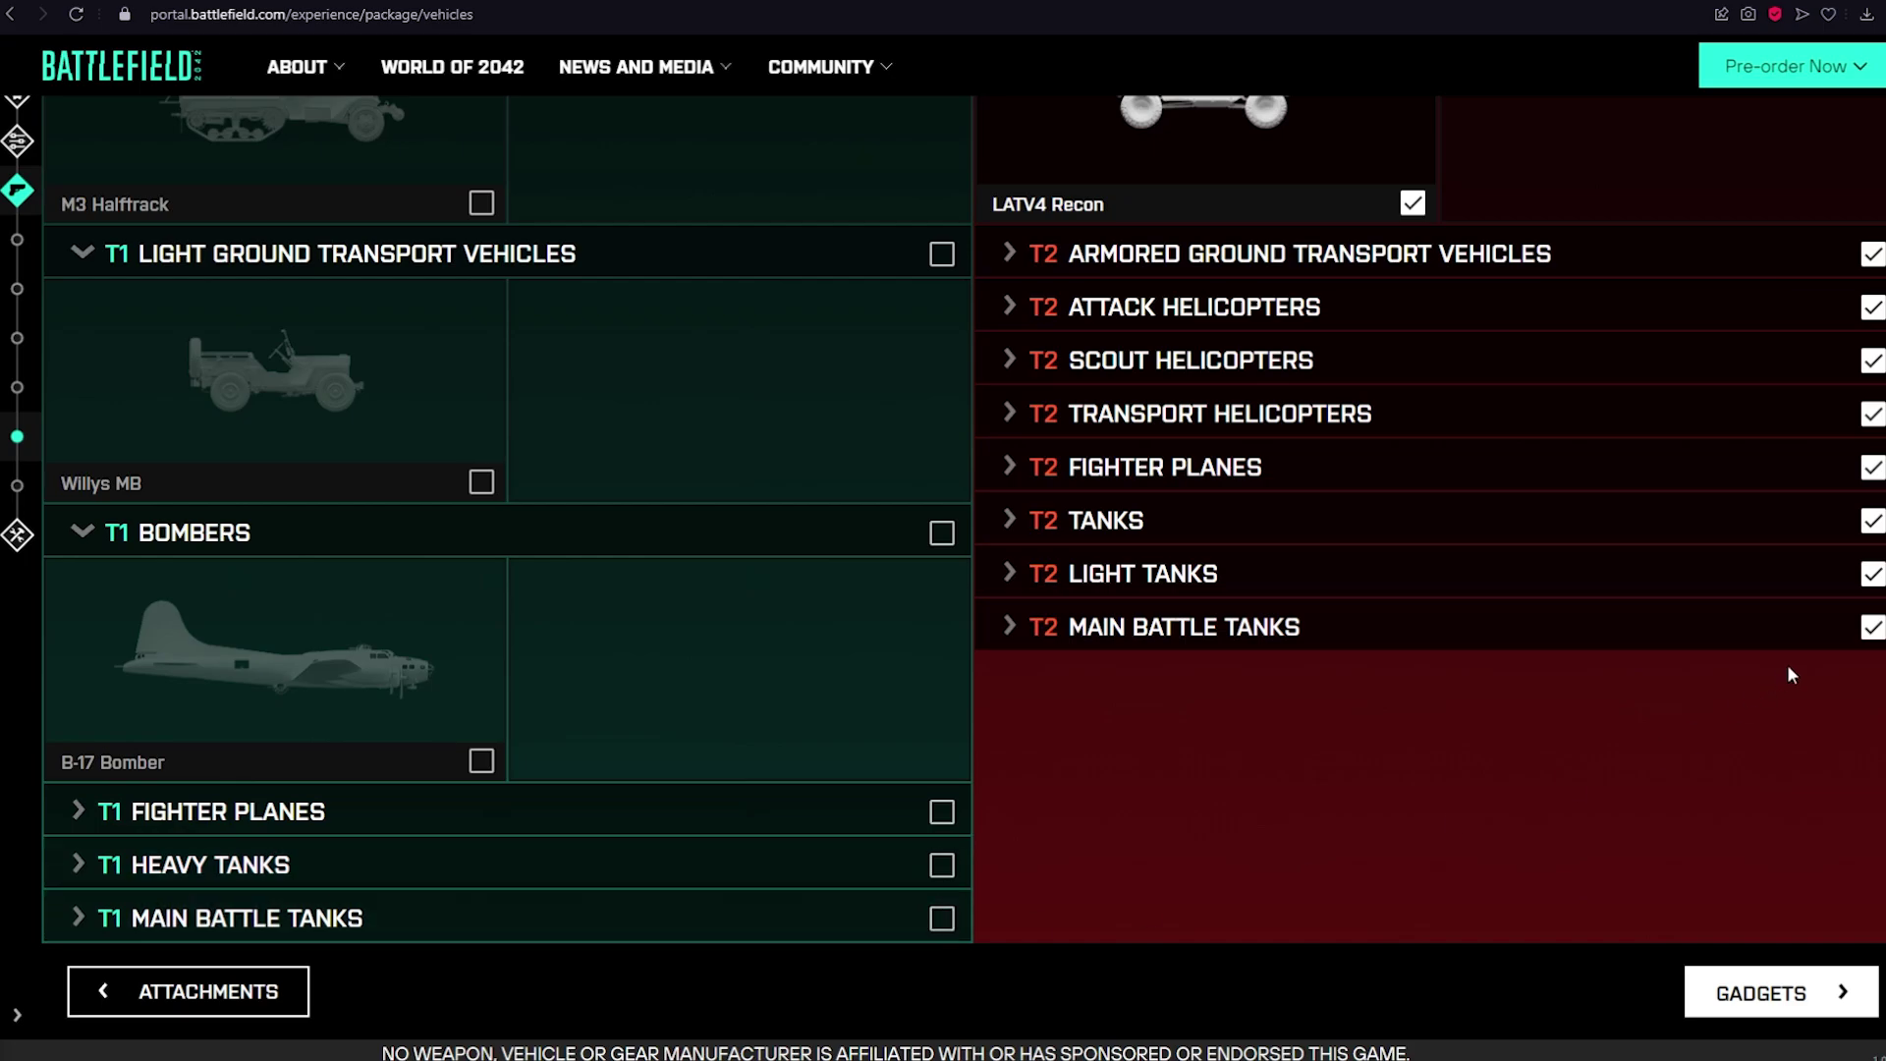
Disable all of Team 2's vehicle categories, including ground transports, helicopters, fighter planes and every tank type
{"action": "scroll", "coordinate": [1808, 629], "scroll_direction": "up", "scroll_amount": 4}
{"action": "left_click", "coordinate": [1872, 323]}
{"action": "left_click", "coordinate": [1871, 602]}
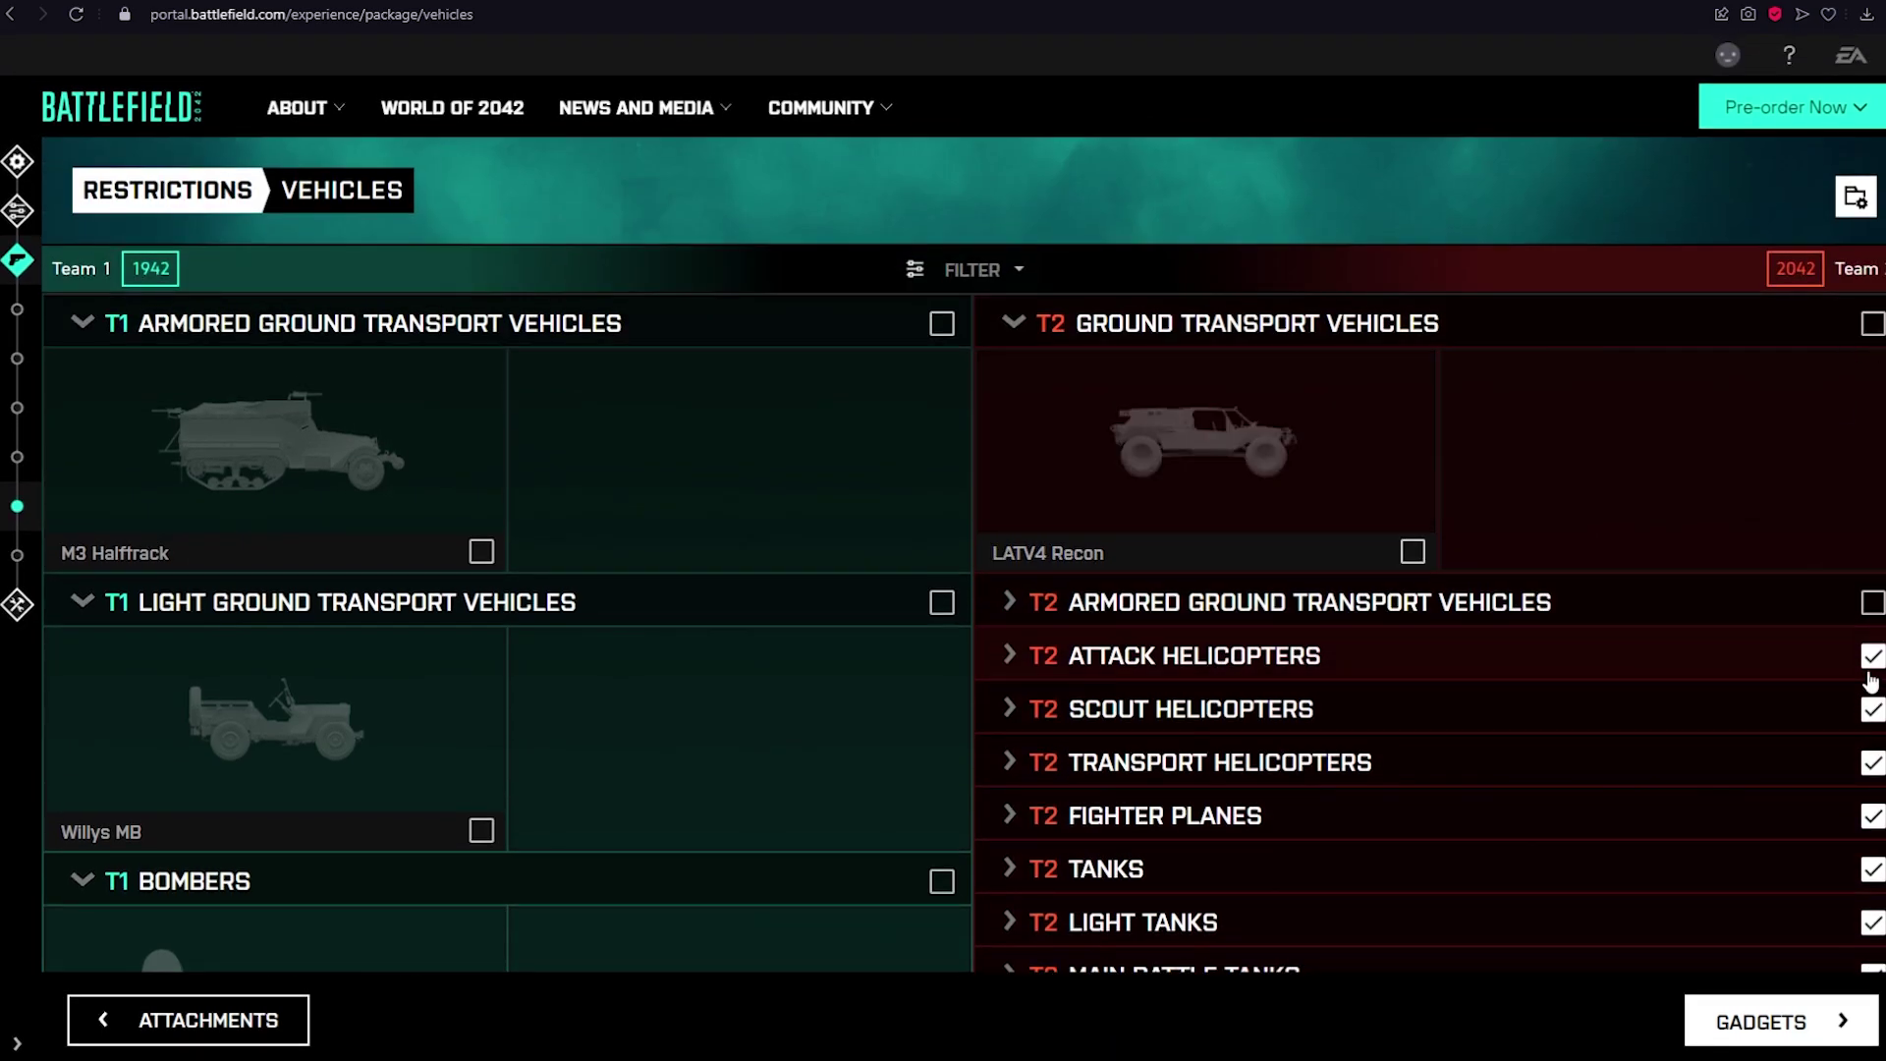
{"action": "left_click", "coordinate": [1857, 668]}
{"action": "scroll", "coordinate": [1877, 729], "scroll_direction": "down", "scroll_amount": 3}
{"action": "left_click", "coordinate": [1871, 585]}
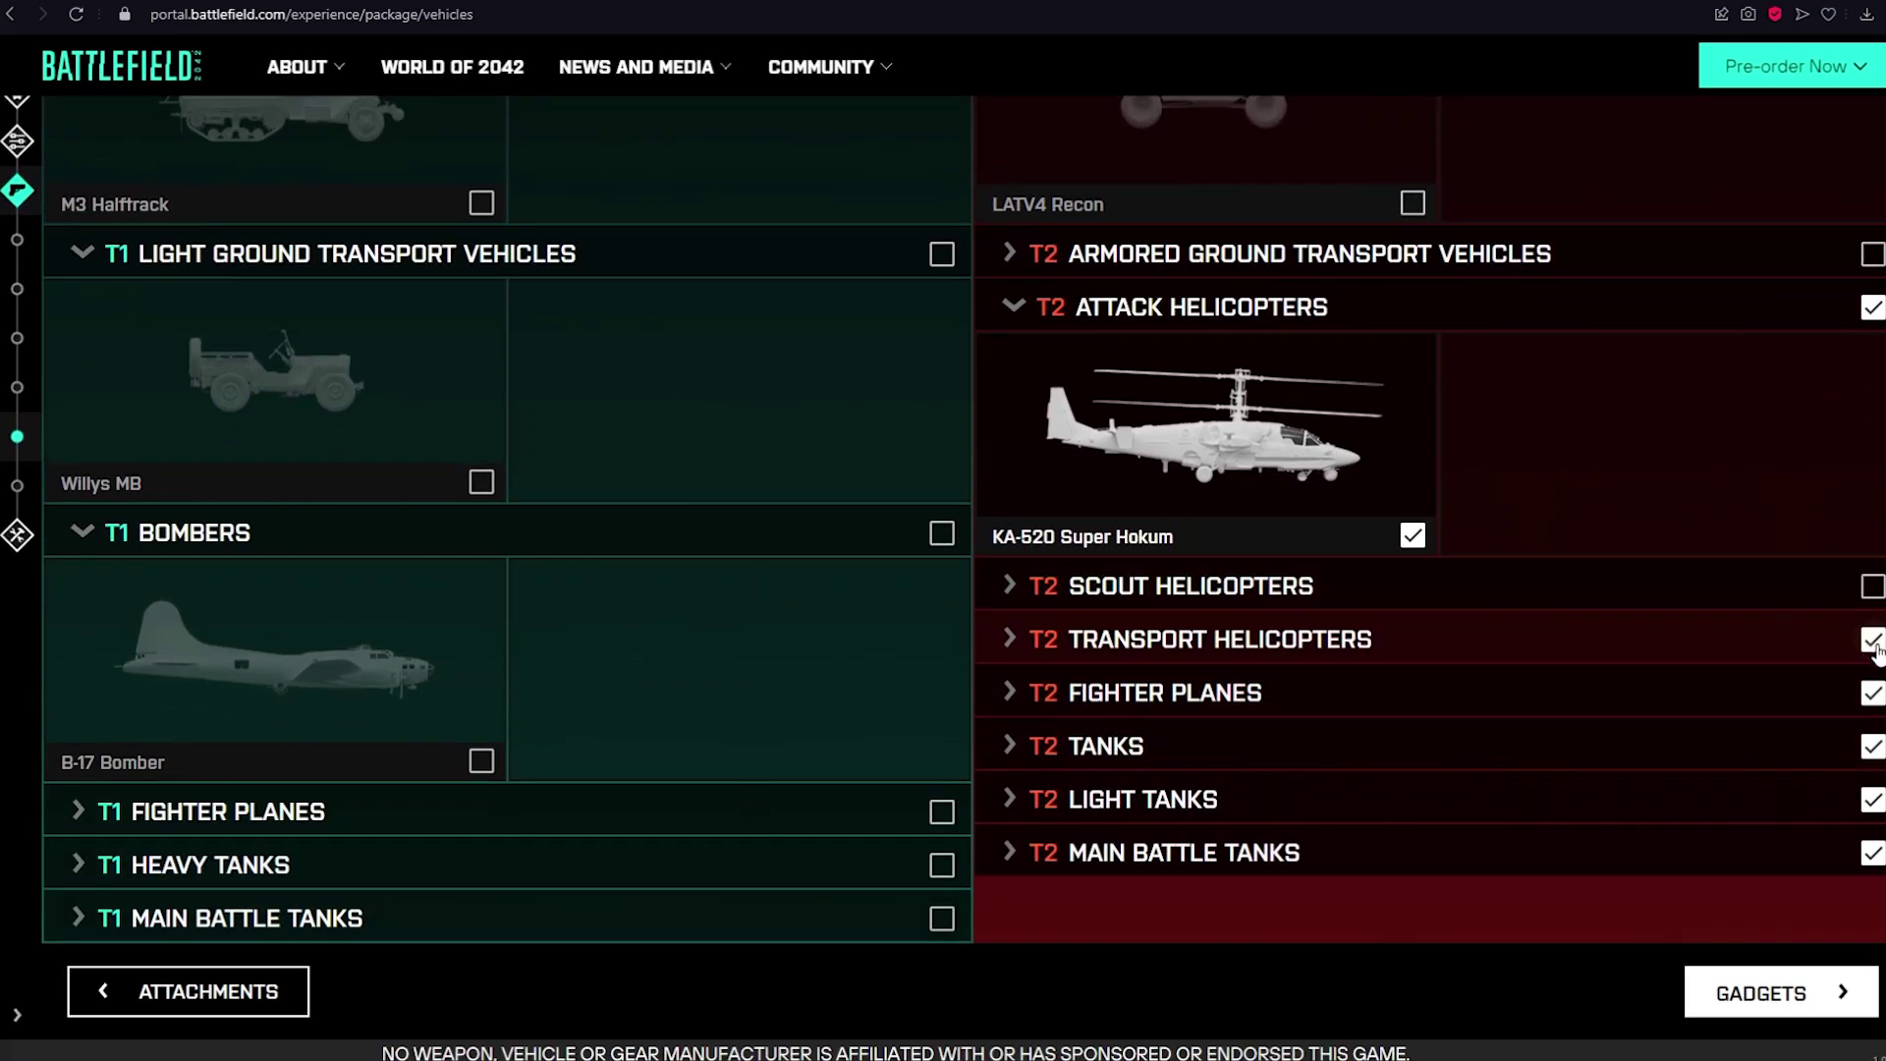
{"action": "left_click", "coordinate": [1871, 639]}
{"action": "left_click", "coordinate": [1872, 308]}
{"action": "left_click", "coordinate": [1872, 693]}
{"action": "left_click", "coordinate": [1872, 745]}
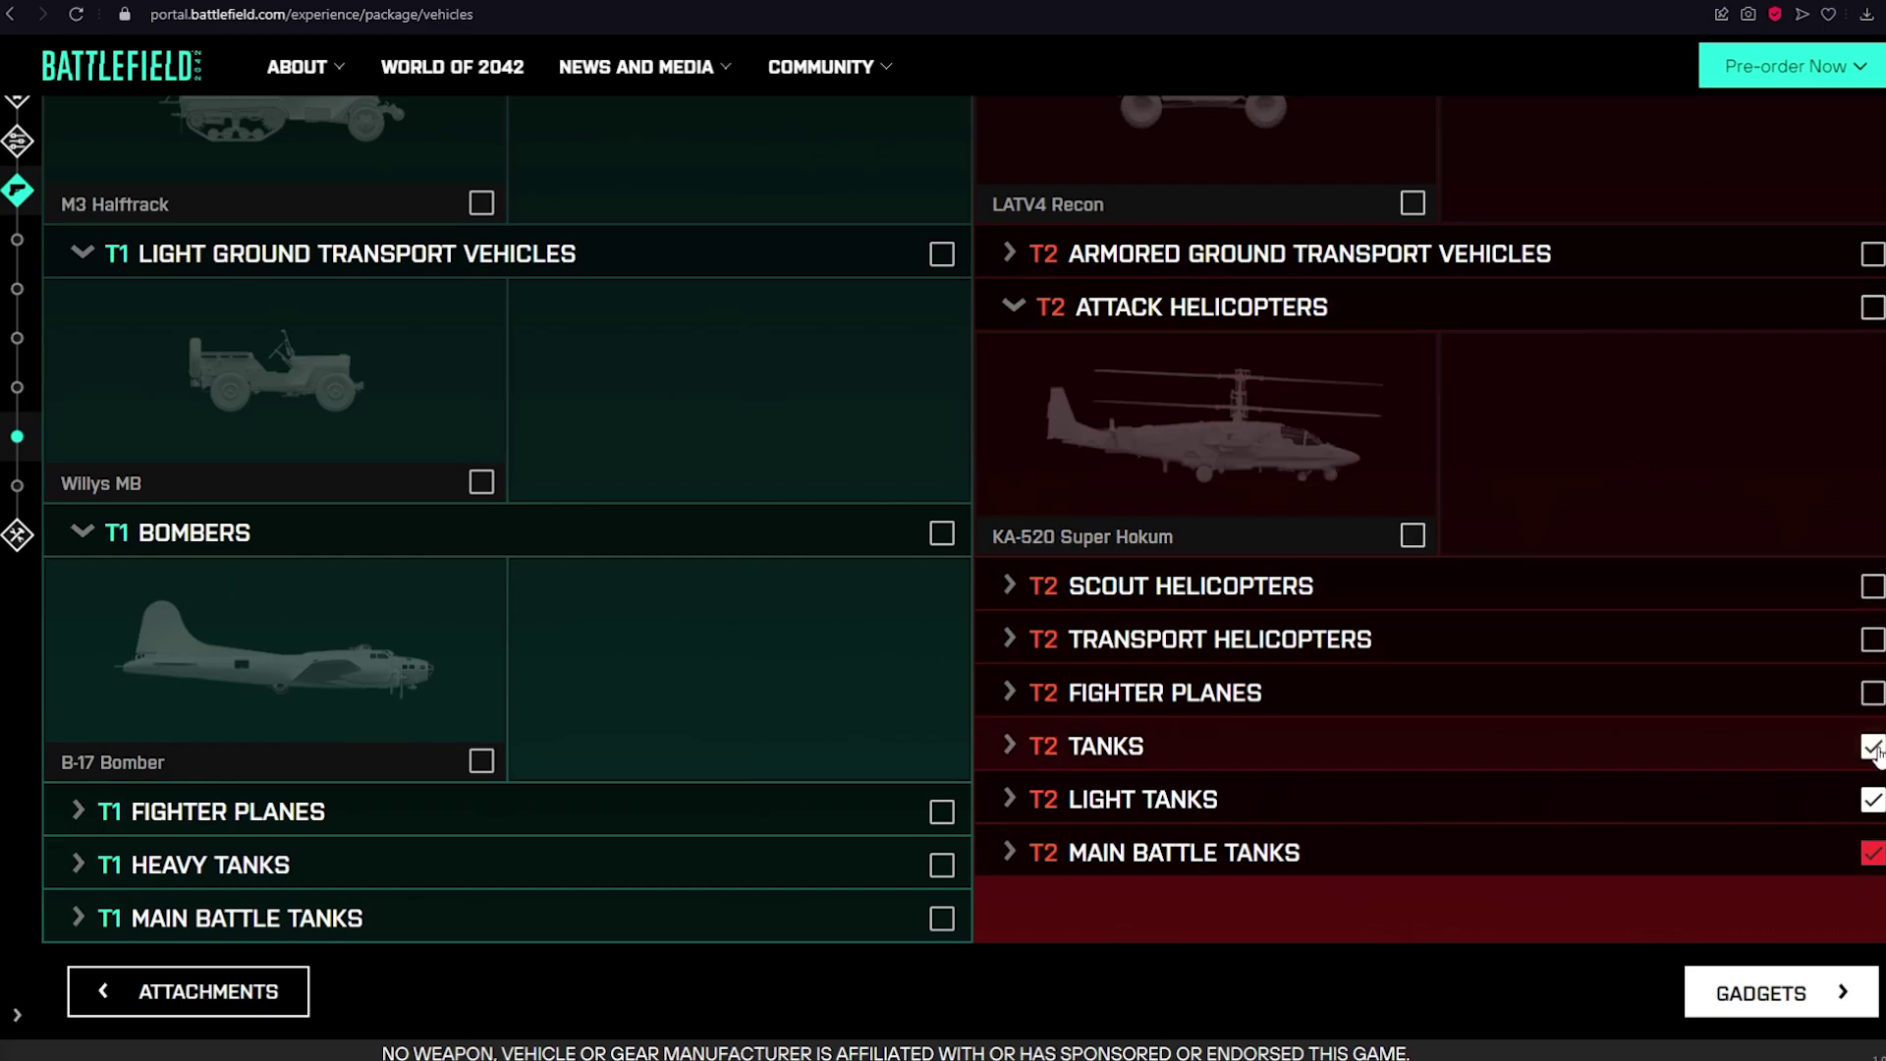
{"action": "left_click", "coordinate": [1872, 800]}
{"action": "left_click", "coordinate": [1872, 853]}
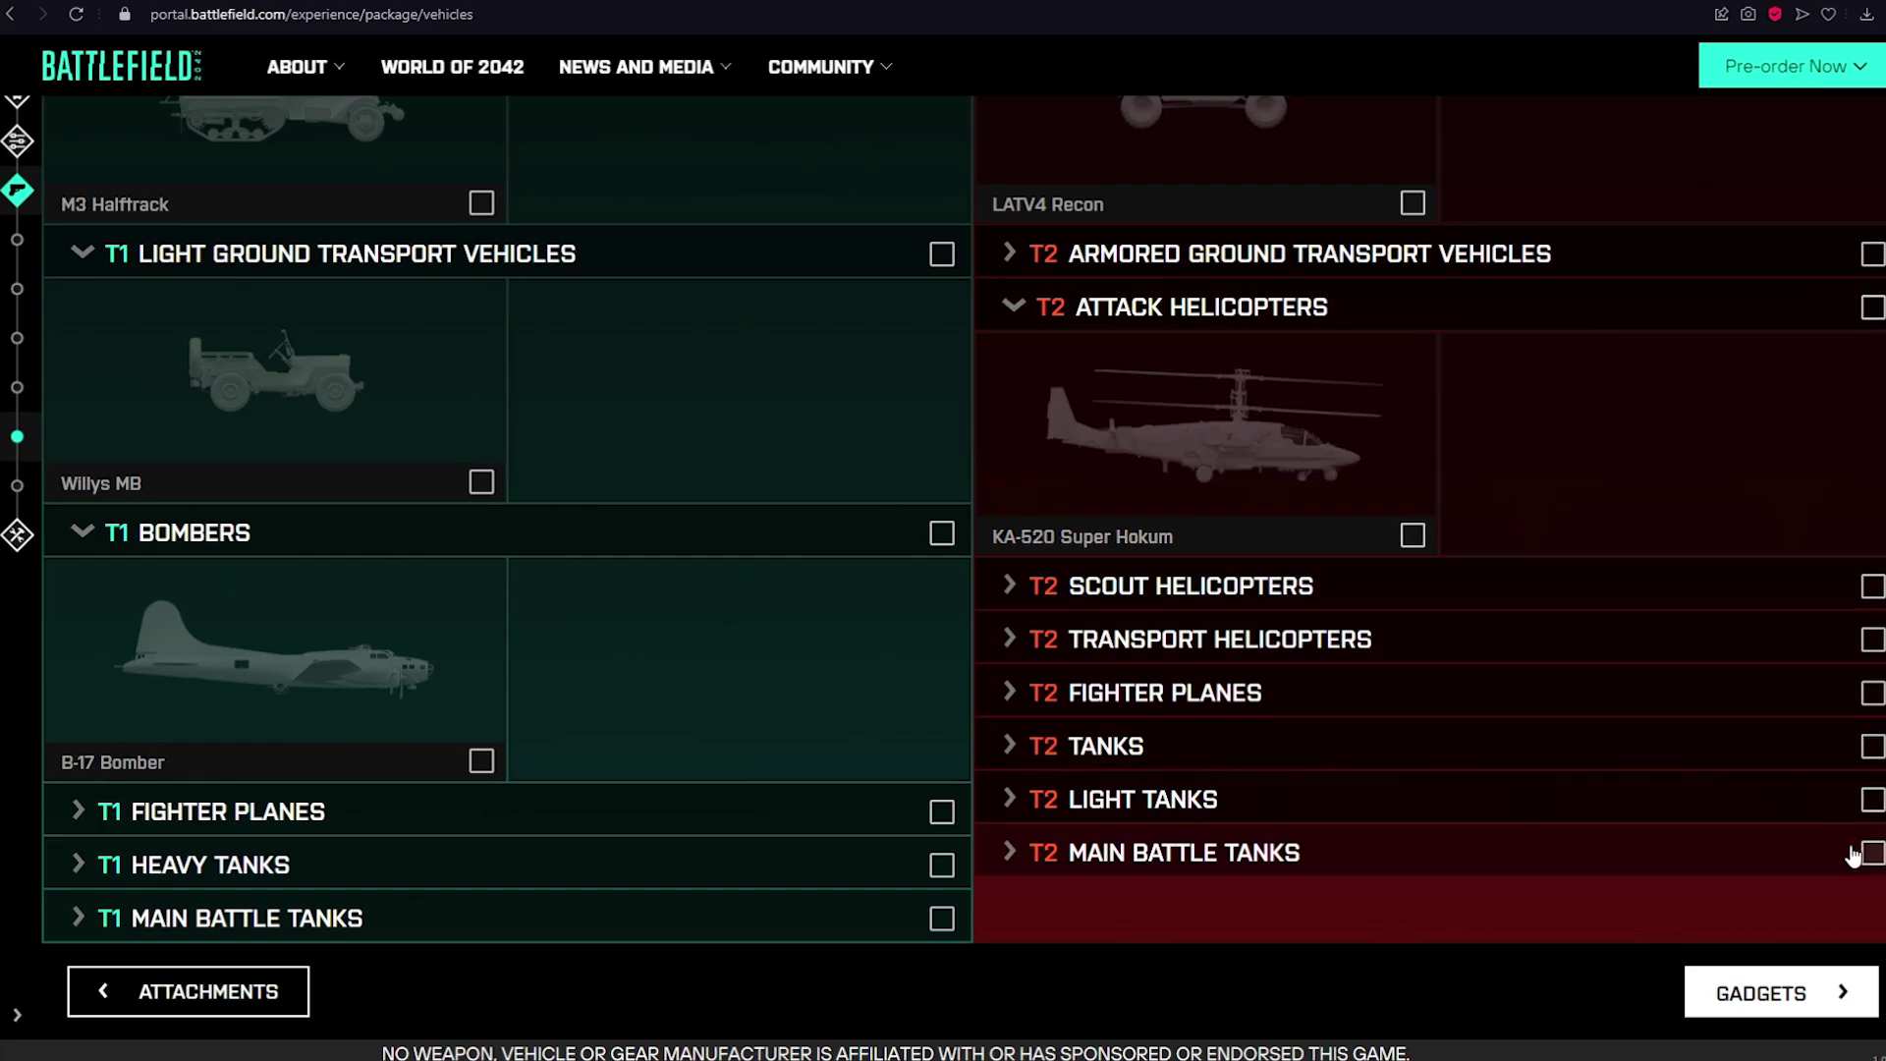
In the gadget restrictions, disable Team 2's Grappling Hook, Ballistic Shield, OV-P Recon Drone, Cyberwarfare Suite, S21 Syrette Pistol and Grenade Belt
{"action": "left_click", "coordinate": [1765, 1009]}
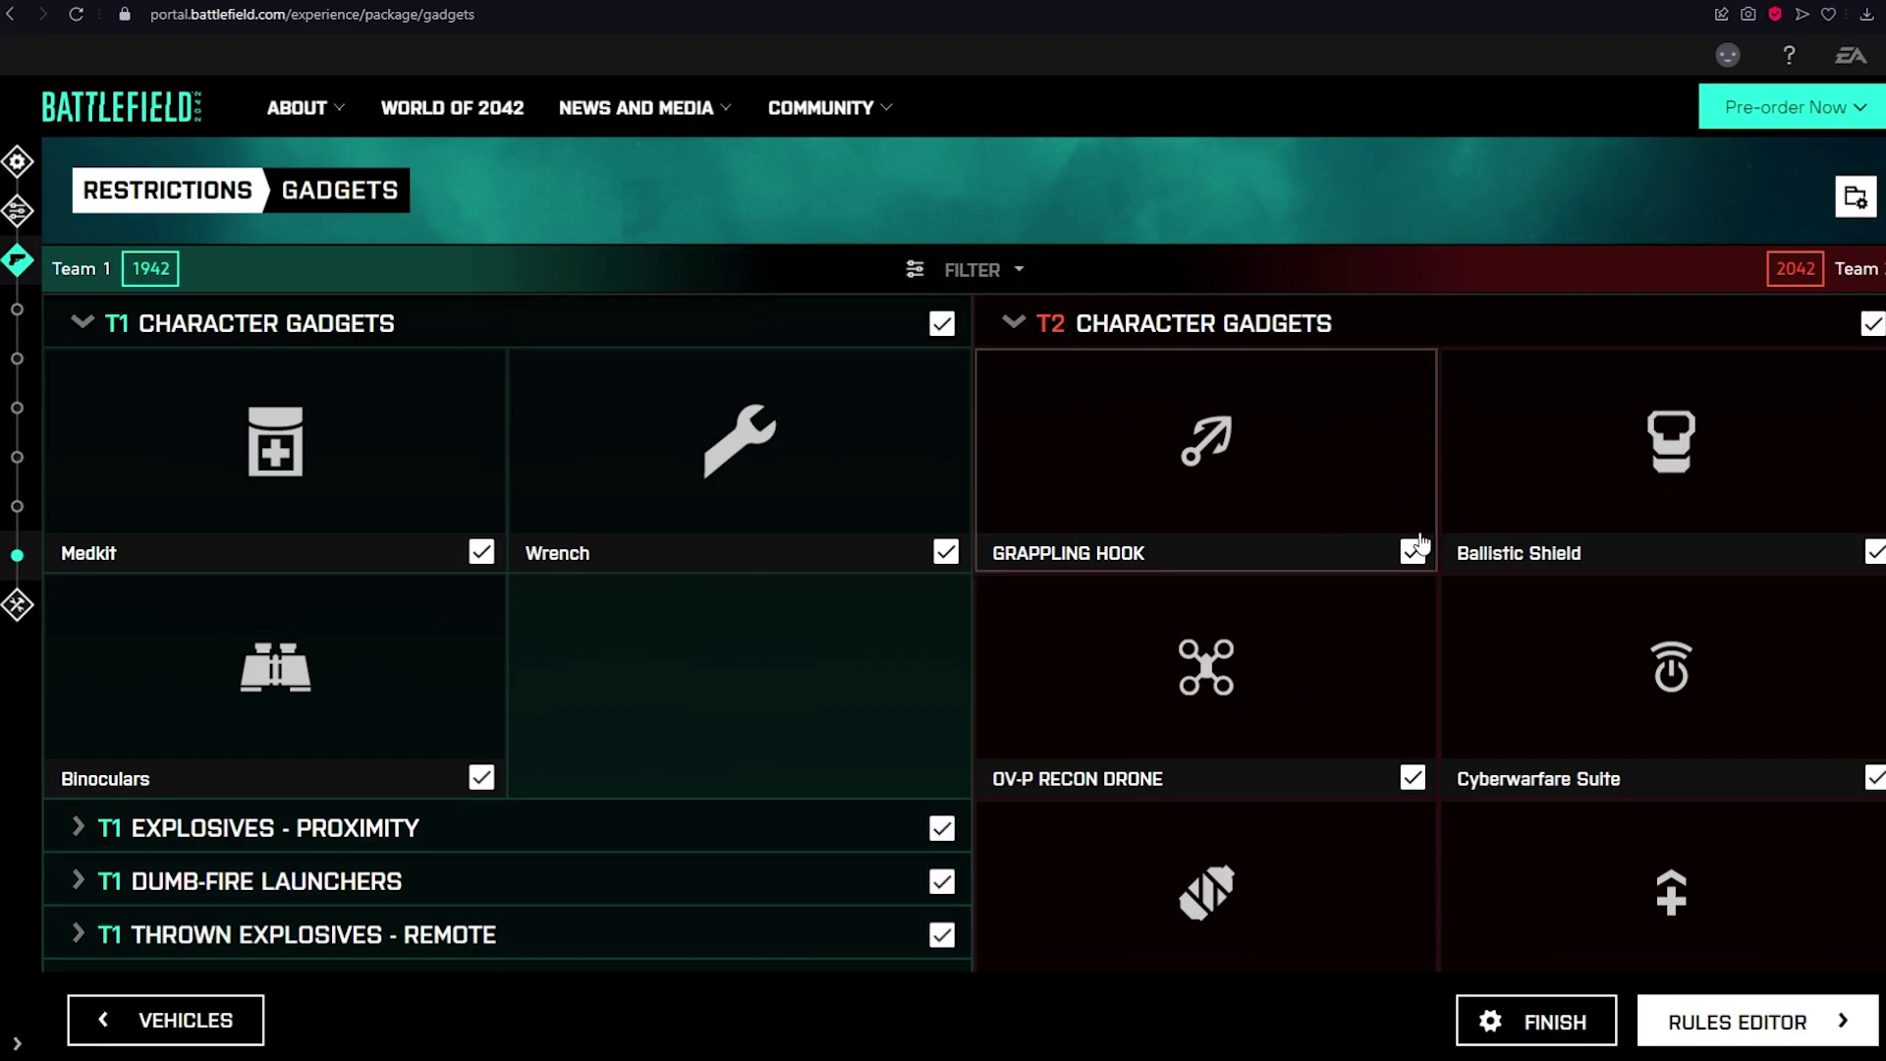
{"action": "scroll", "coordinate": [1419, 548], "scroll_direction": "down", "scroll_amount": 3}
{"action": "left_click", "coordinate": [1413, 307]}
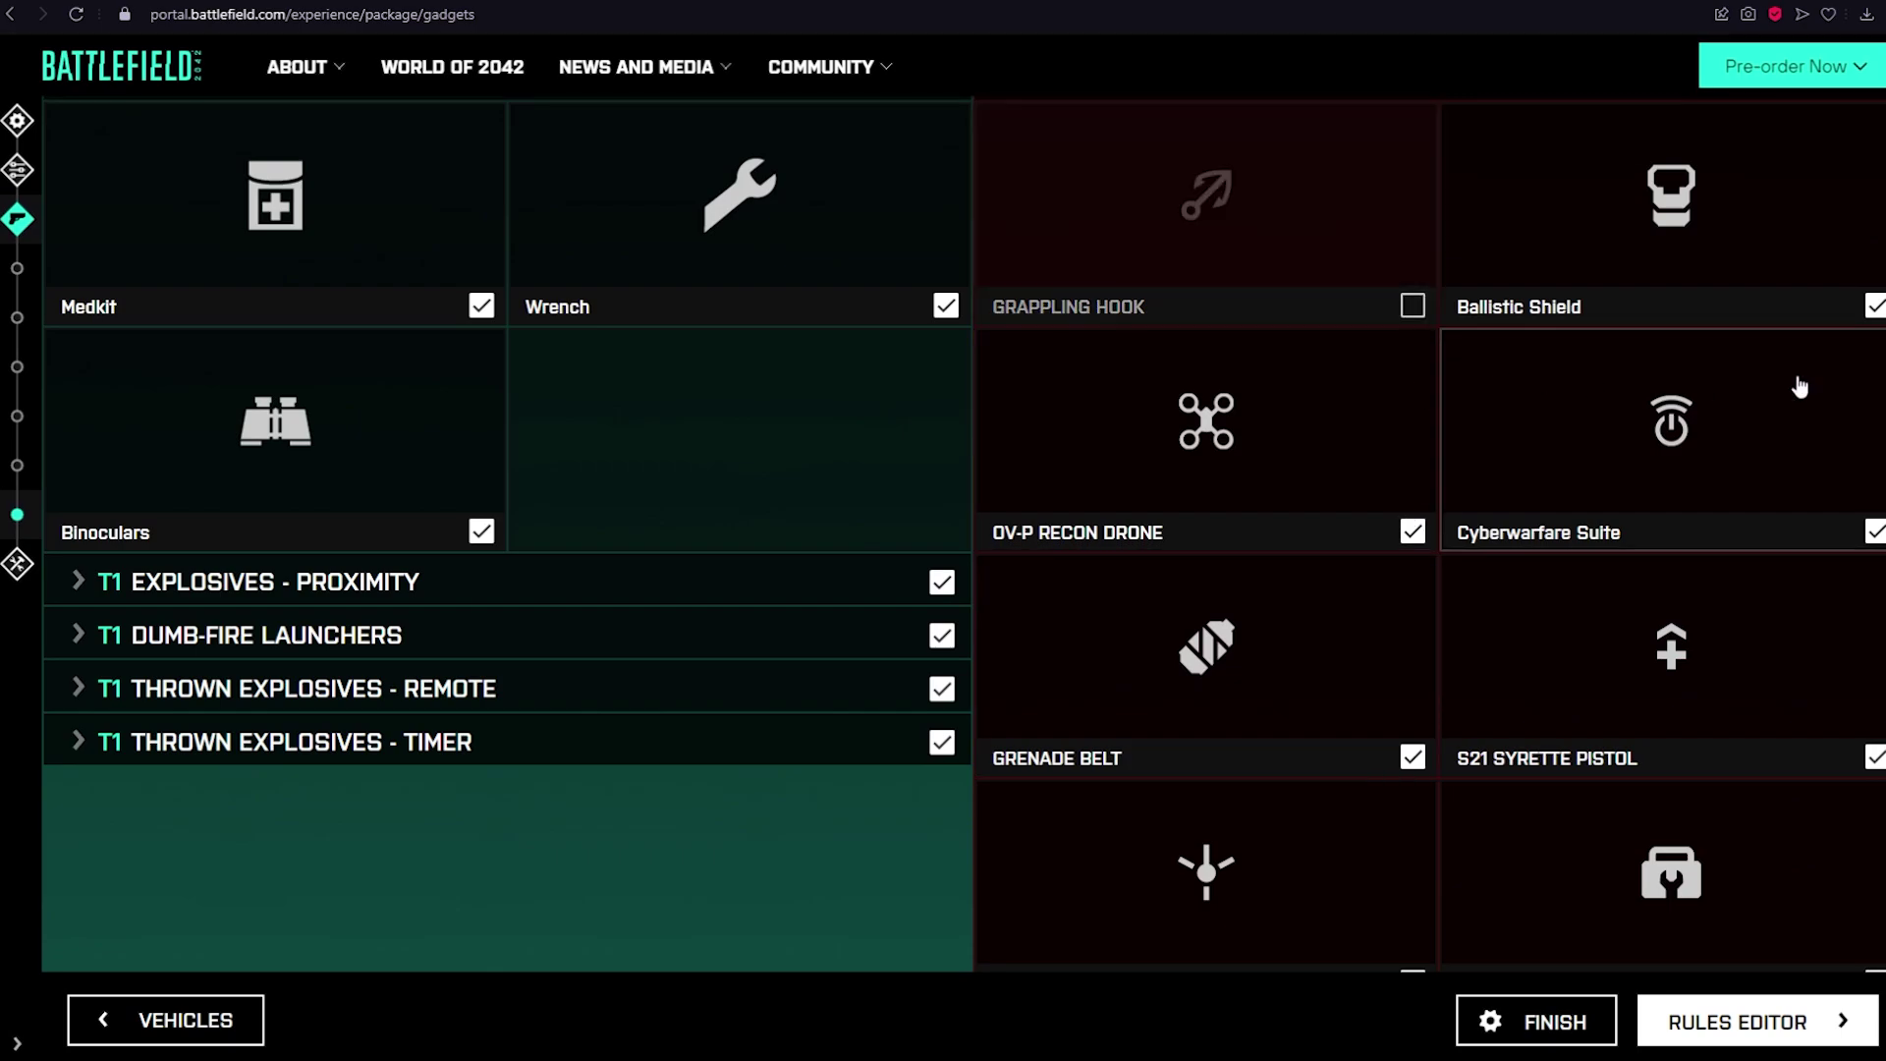
{"action": "left_click", "coordinate": [1874, 306]}
{"action": "left_click", "coordinate": [1412, 531]}
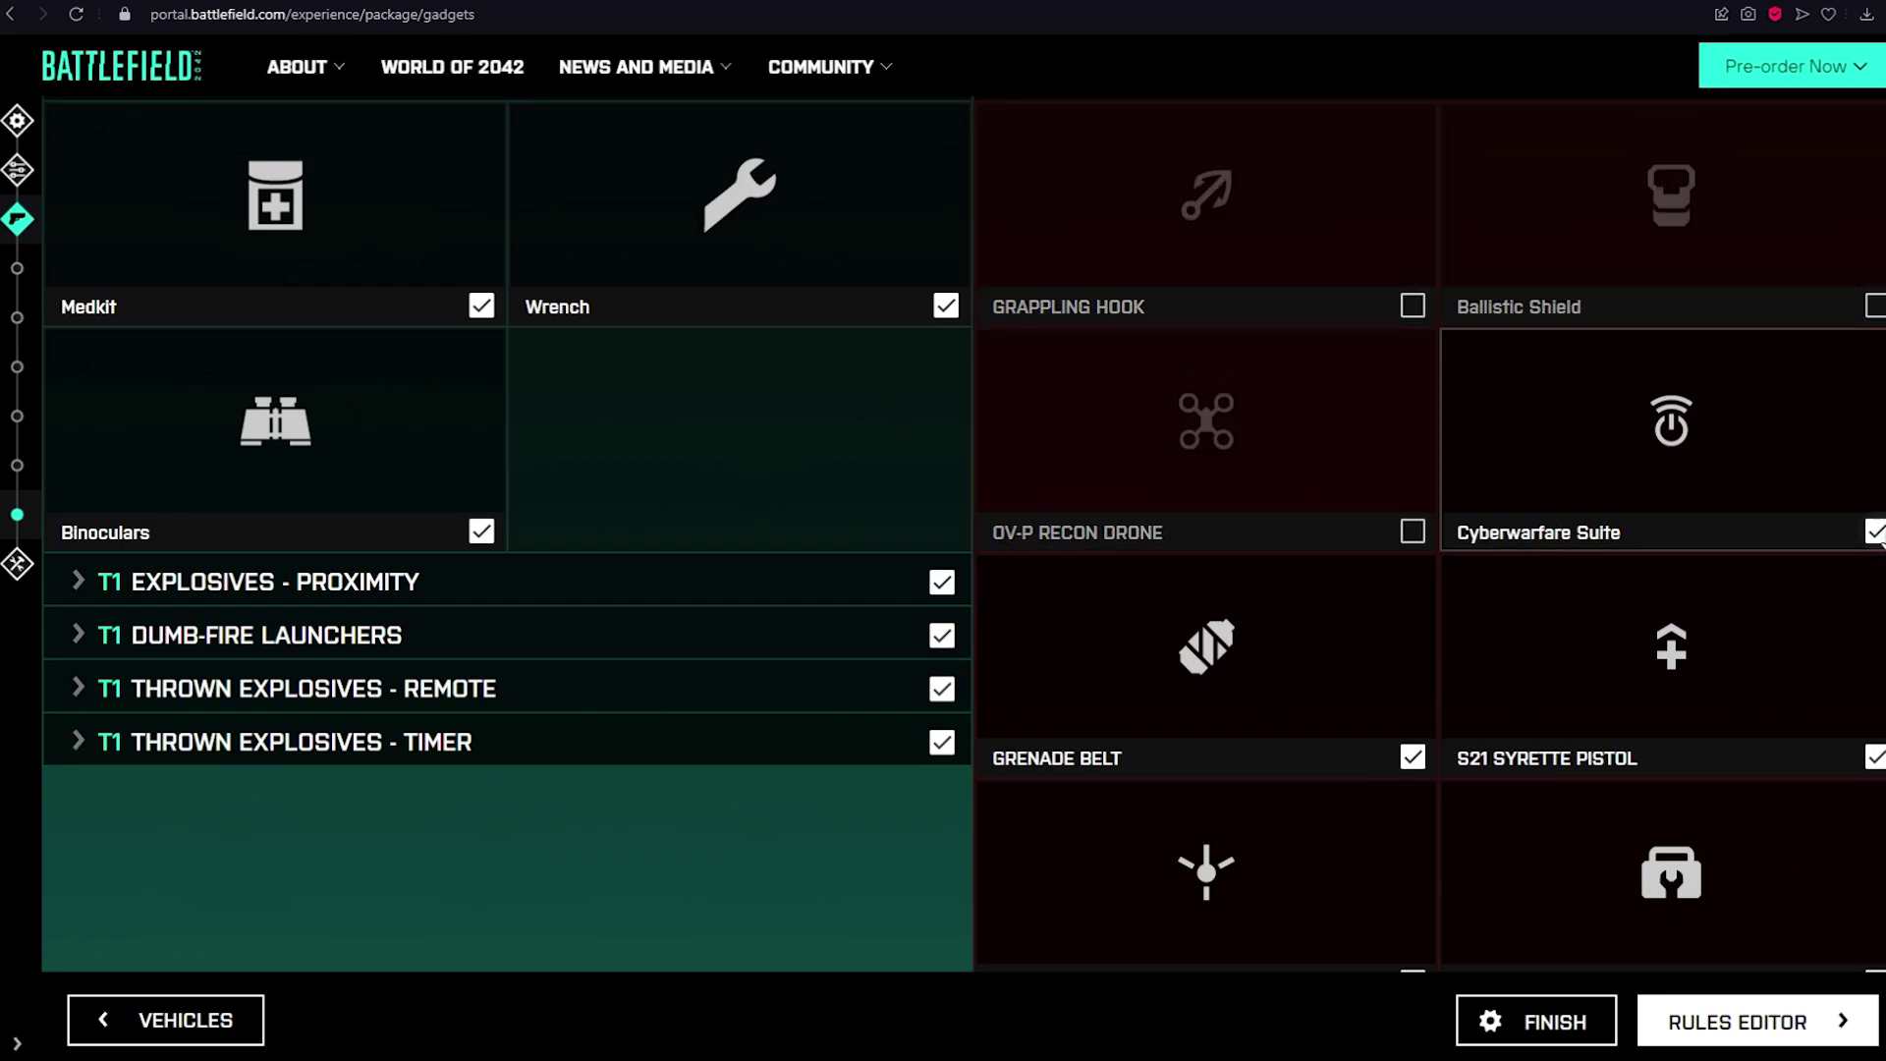
{"action": "left_click", "coordinate": [1874, 531]}
{"action": "left_click", "coordinate": [1874, 757]}
{"action": "left_click", "coordinate": [1413, 757]}
Disable Team 2's SG-36 Sentry Gun, Fortification System and ID_GADGETS_LOADOUTCRATE
{"action": "scroll", "coordinate": [1407, 767], "scroll_direction": "down", "scroll_amount": 3}
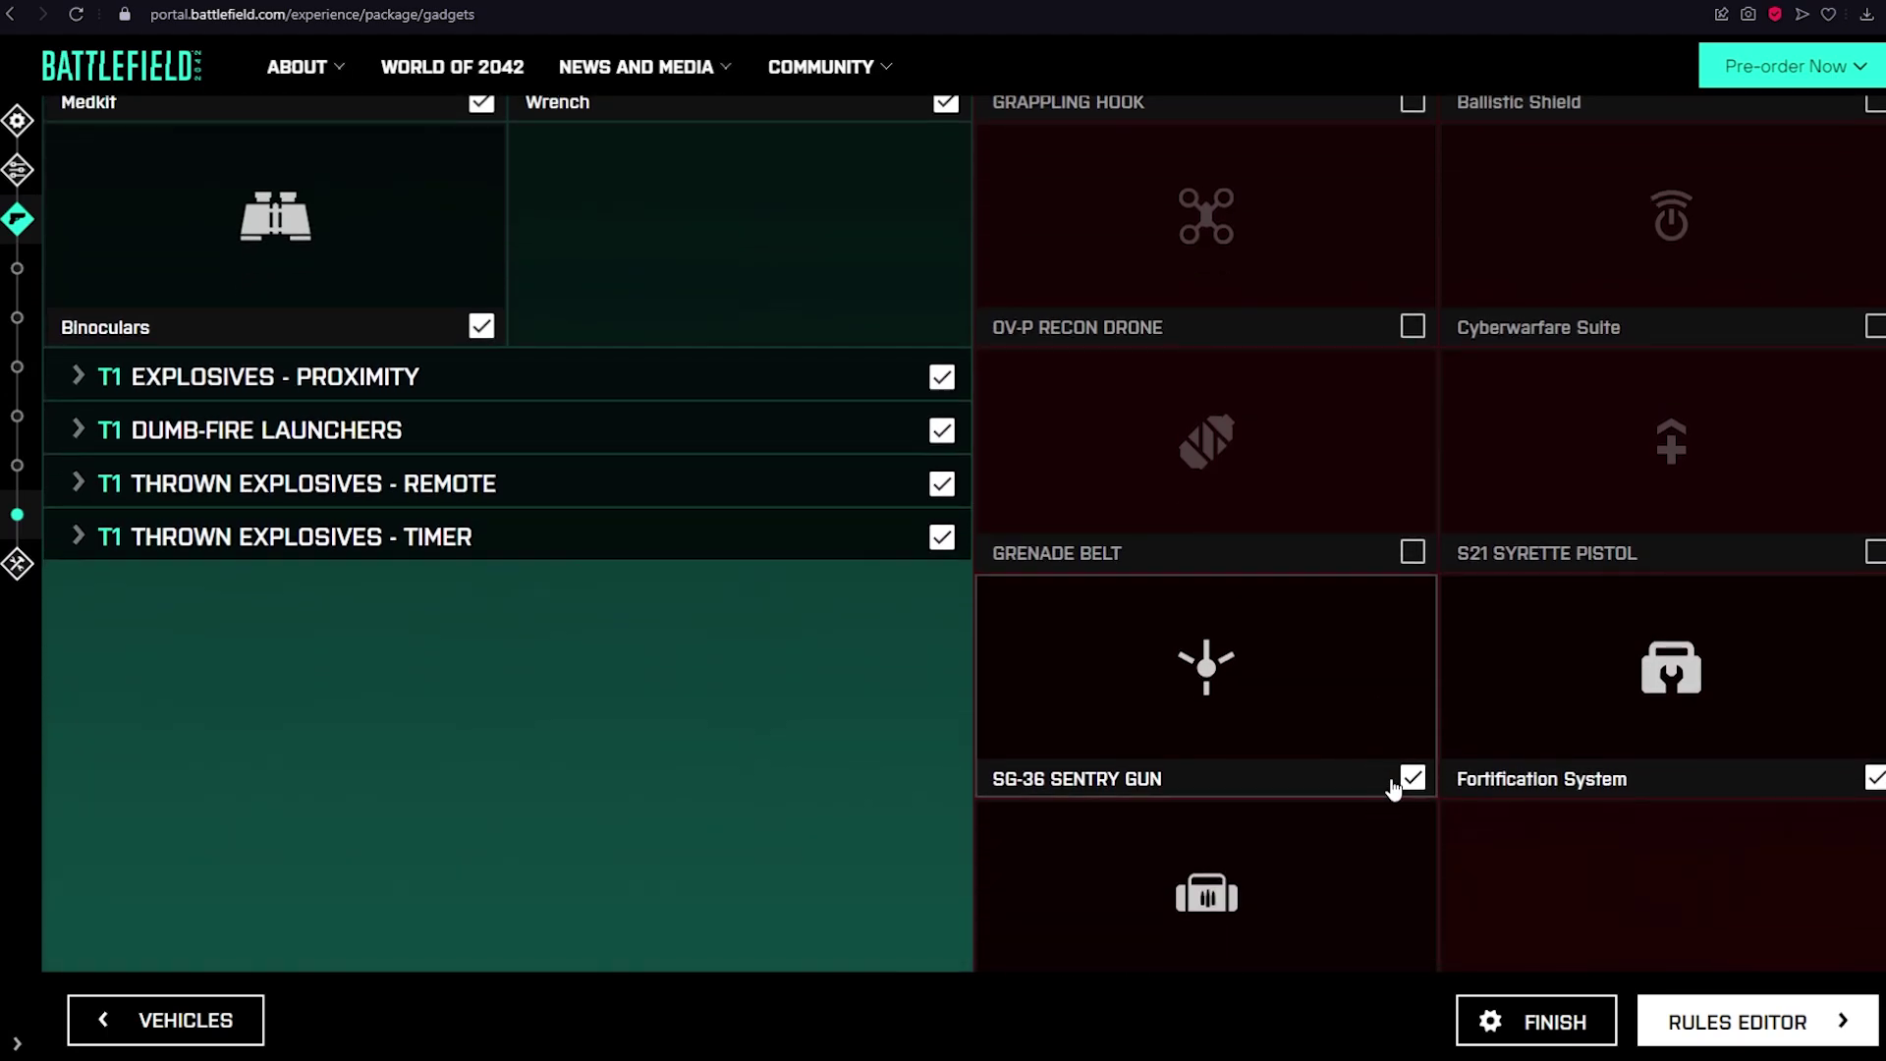
{"action": "left_click", "coordinate": [1412, 775]}
{"action": "left_click", "coordinate": [1874, 779]}
{"action": "scroll", "coordinate": [1434, 781], "scroll_direction": "down", "scroll_amount": 3}
{"action": "left_click", "coordinate": [1413, 696]}
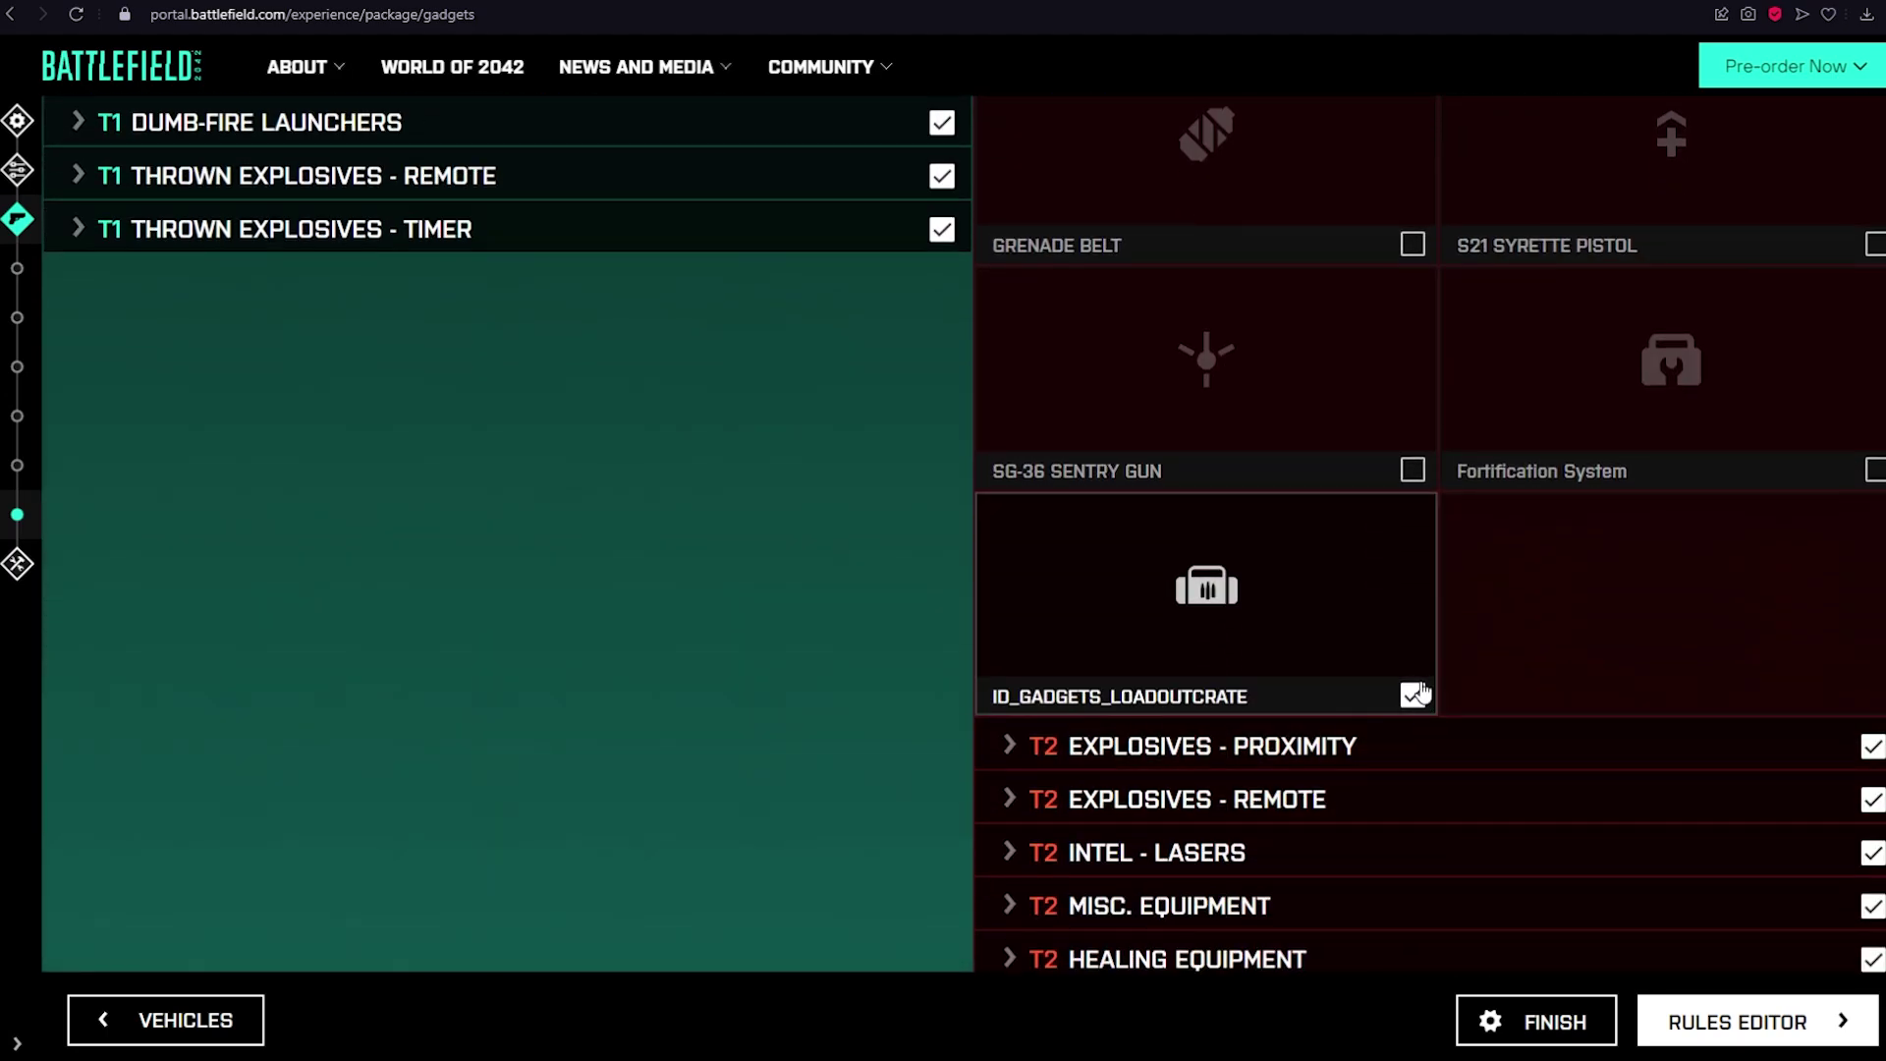
Look over the remaining gadget categories of both teams
{"action": "scroll", "coordinate": [1414, 688], "scroll_direction": "up", "scroll_amount": 5}
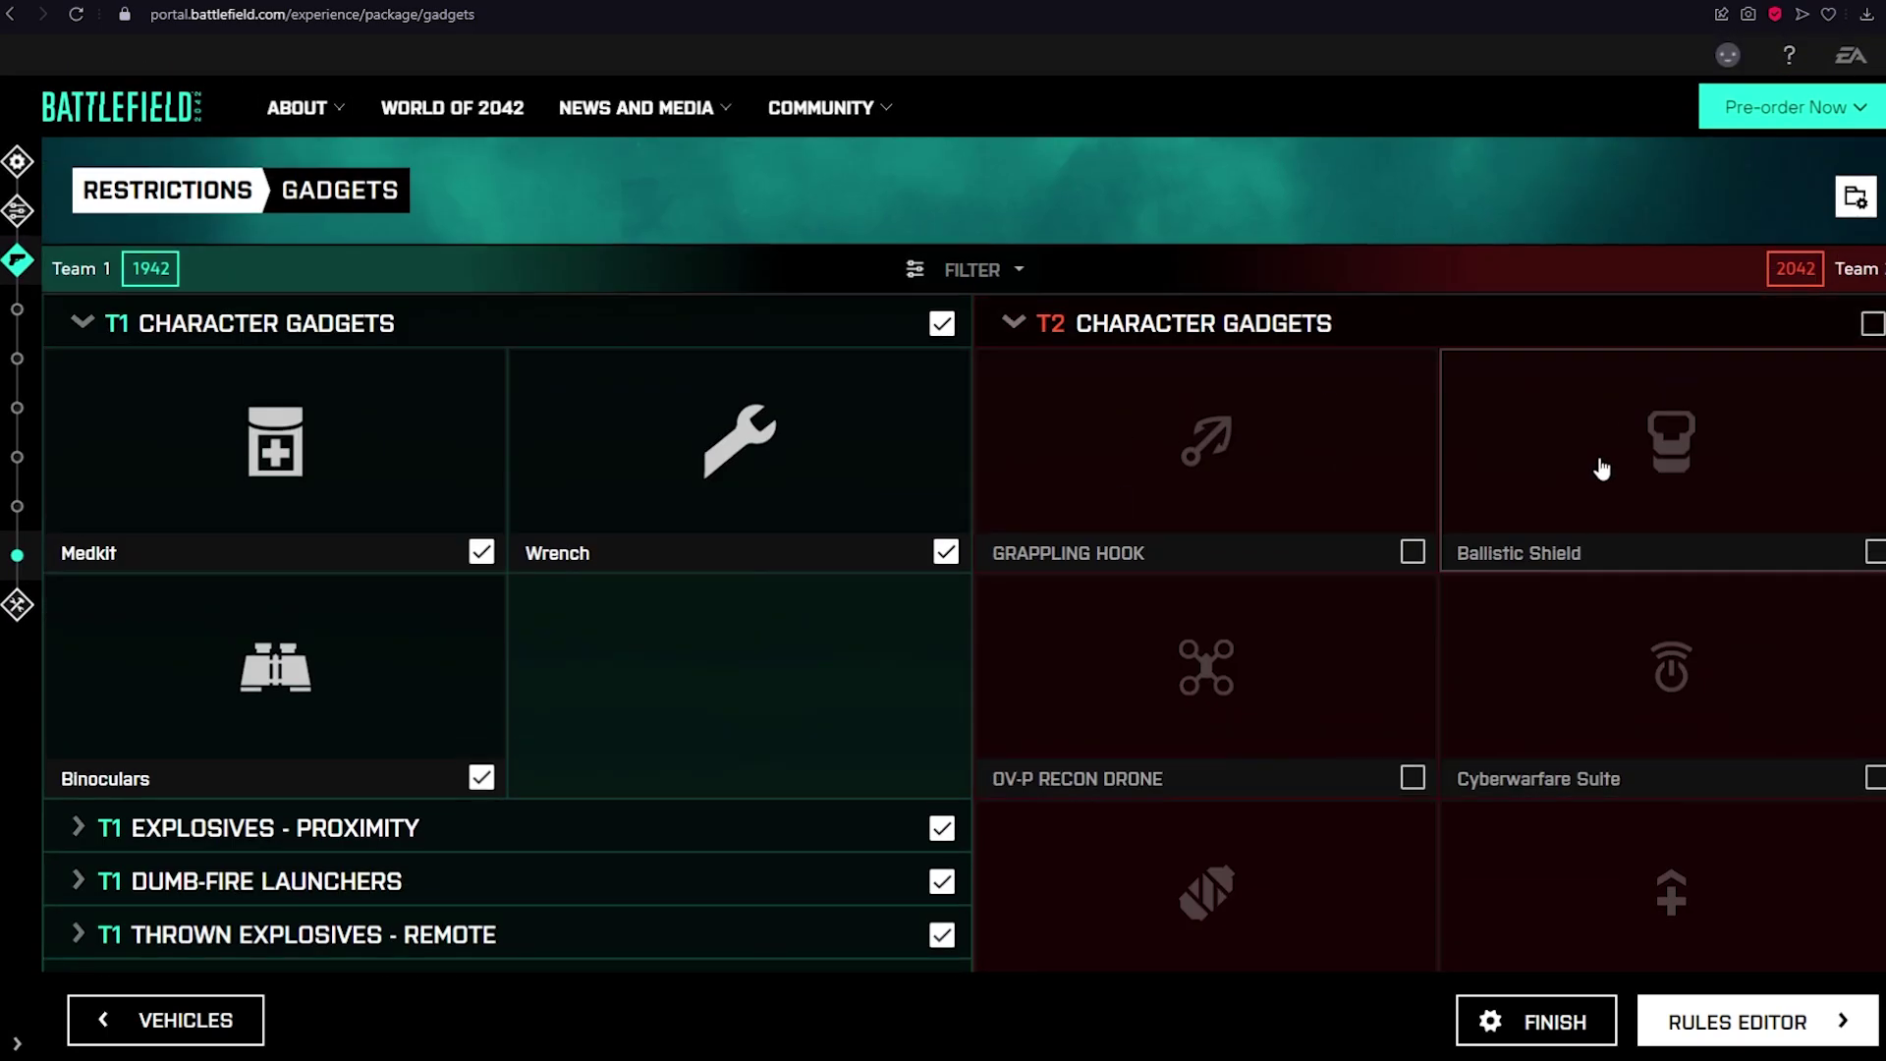
{"action": "scroll", "coordinate": [1375, 560], "scroll_direction": "down", "scroll_amount": 8}
{"action": "scroll", "coordinate": [1267, 604], "scroll_direction": "down", "scroll_amount": 3}
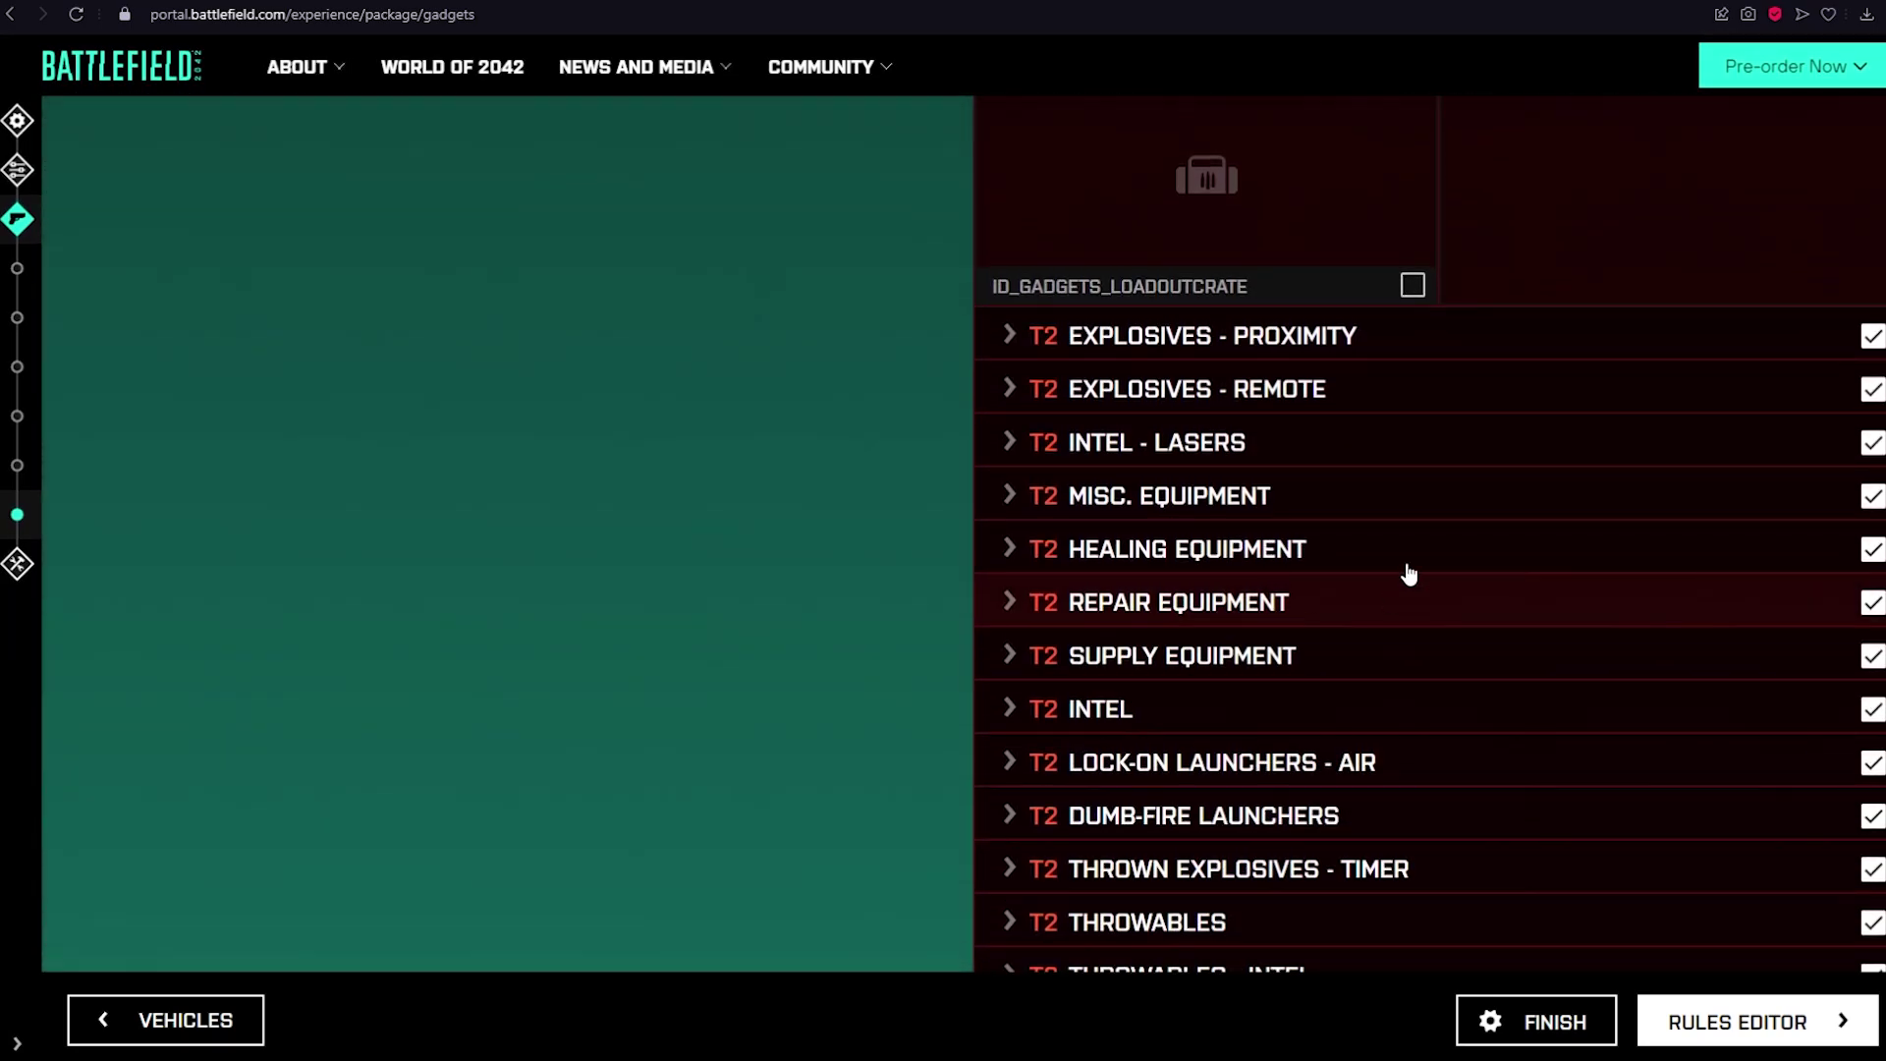
{"action": "scroll", "coordinate": [1022, 378], "scroll_direction": "down", "scroll_amount": 3}
{"action": "scroll", "coordinate": [1125, 504], "scroll_direction": "up", "scroll_amount": 10}
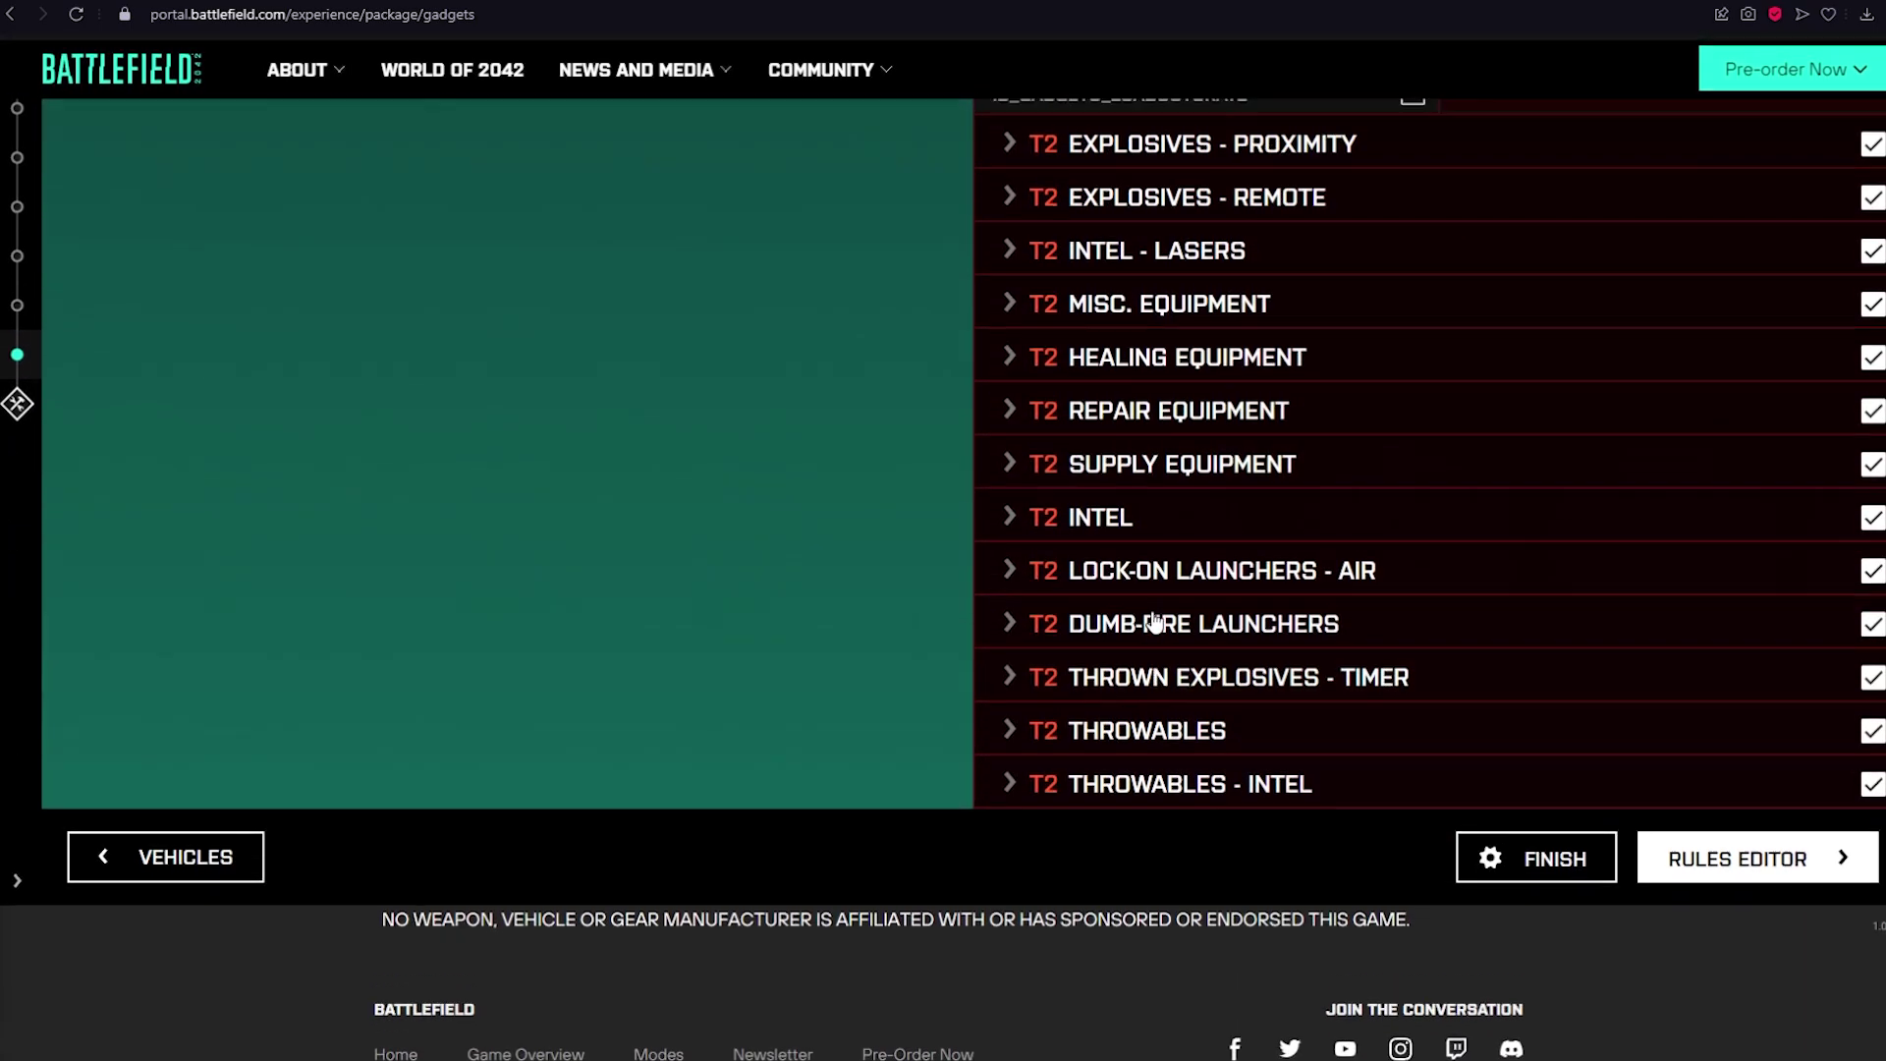
{"action": "scroll", "coordinate": [1058, 752], "scroll_direction": "up", "scroll_amount": 2}
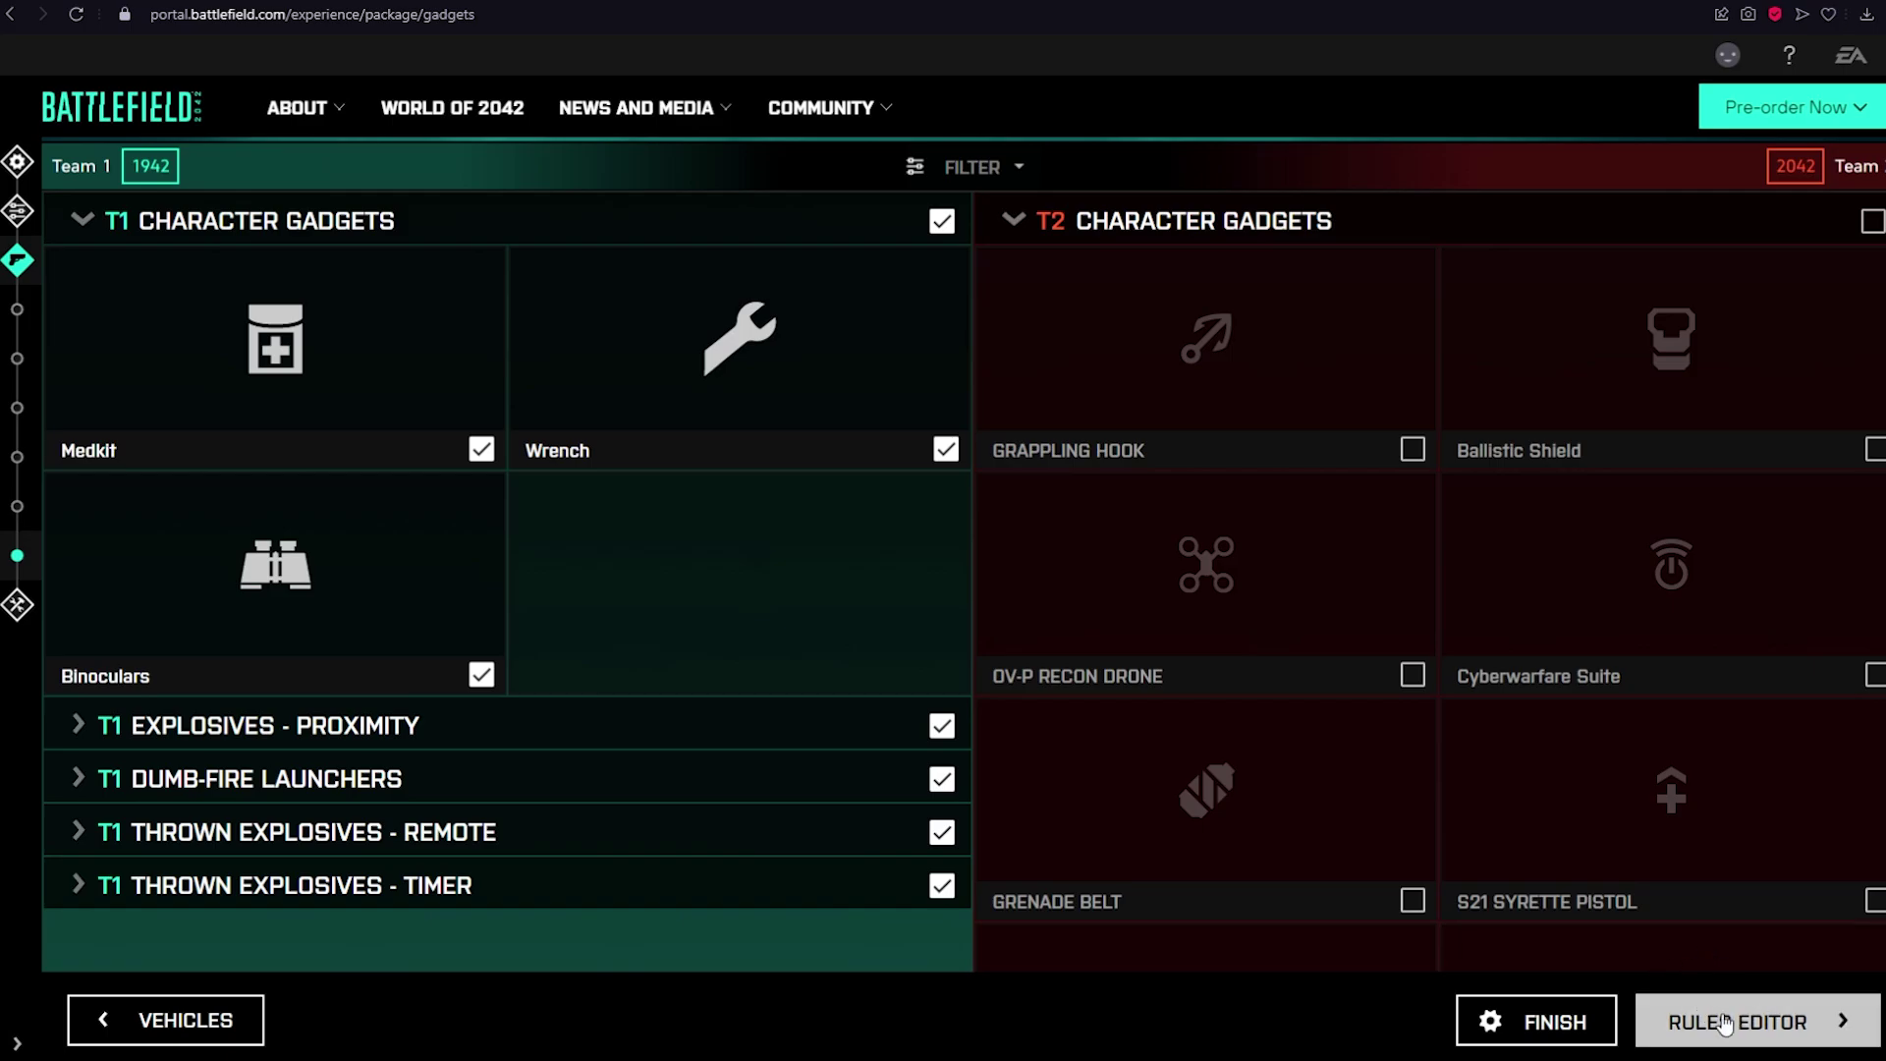
In the rules editor, set the existing rule's event to OnMandown and move the Mod block farther from the block categories
{"action": "left_click", "coordinate": [1765, 1028]}
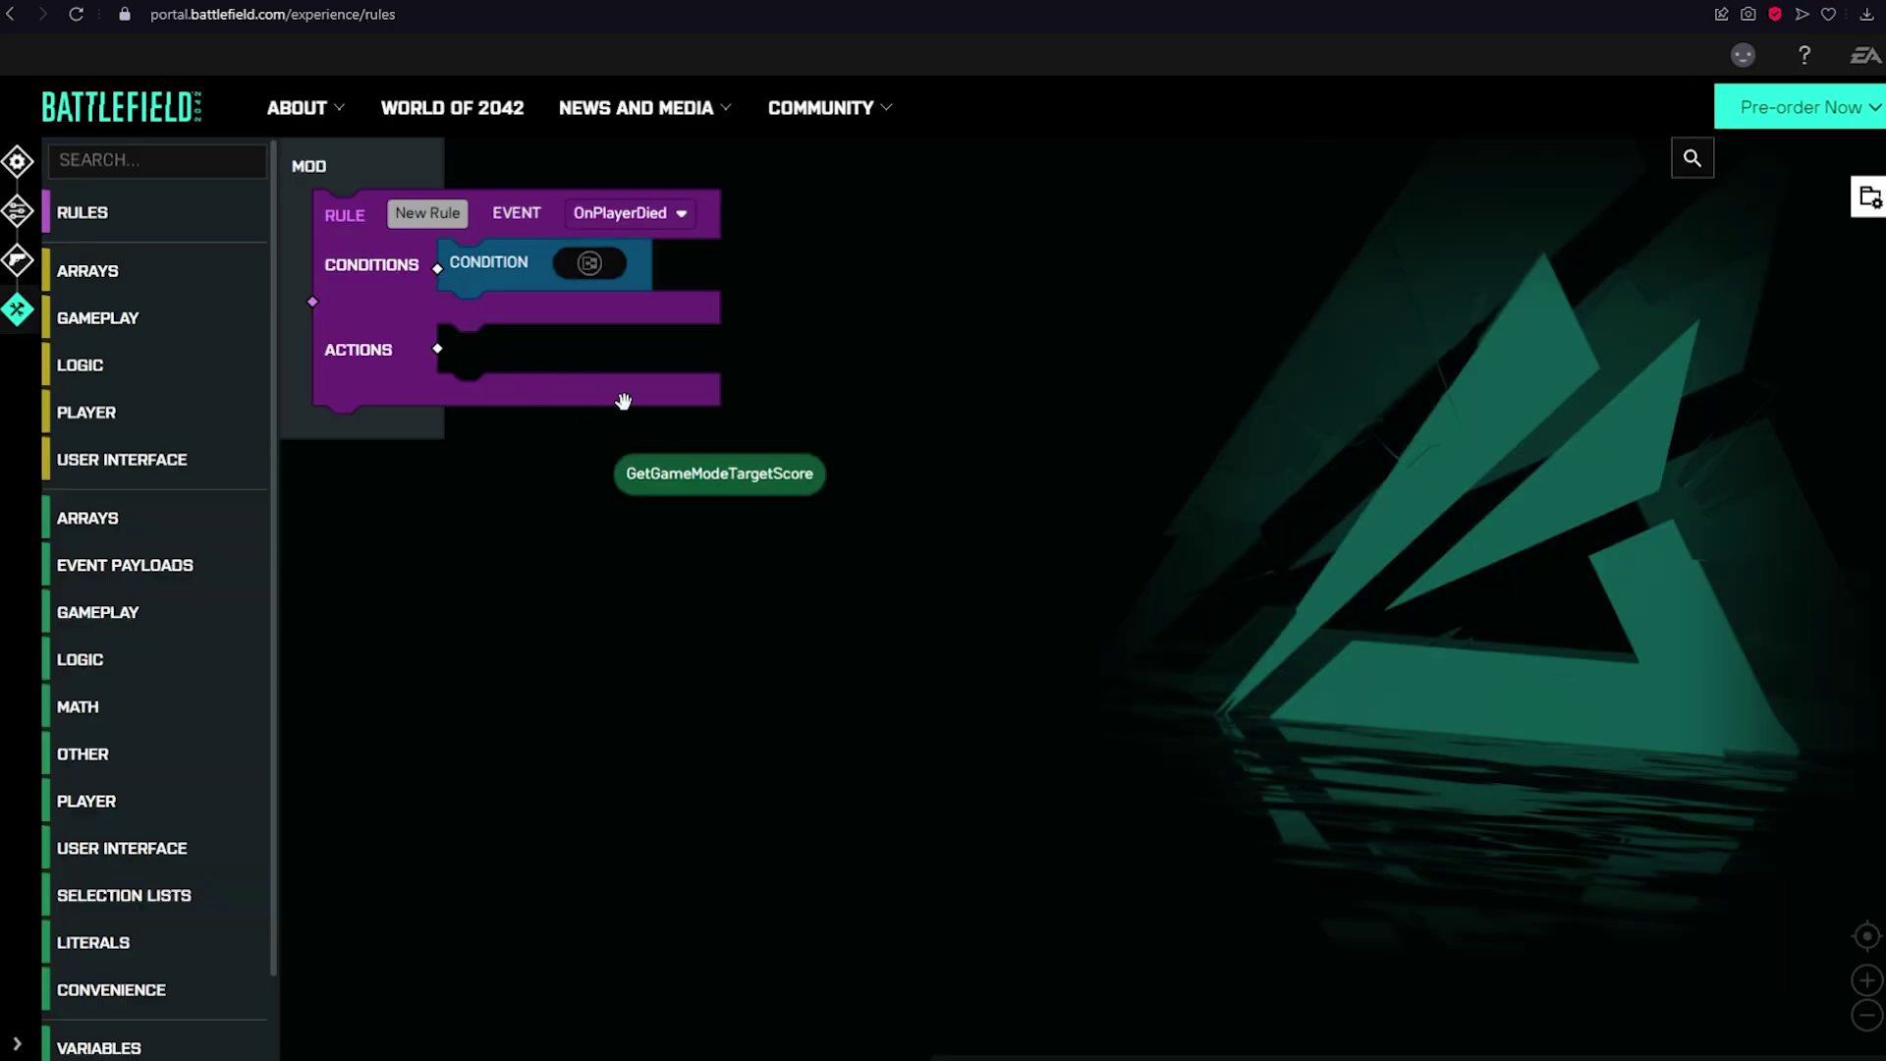
{"action": "scroll", "coordinate": [168, 534], "scroll_direction": "down", "scroll_amount": 2}
{"action": "scroll", "coordinate": [175, 532], "scroll_direction": "up", "scroll_amount": 2}
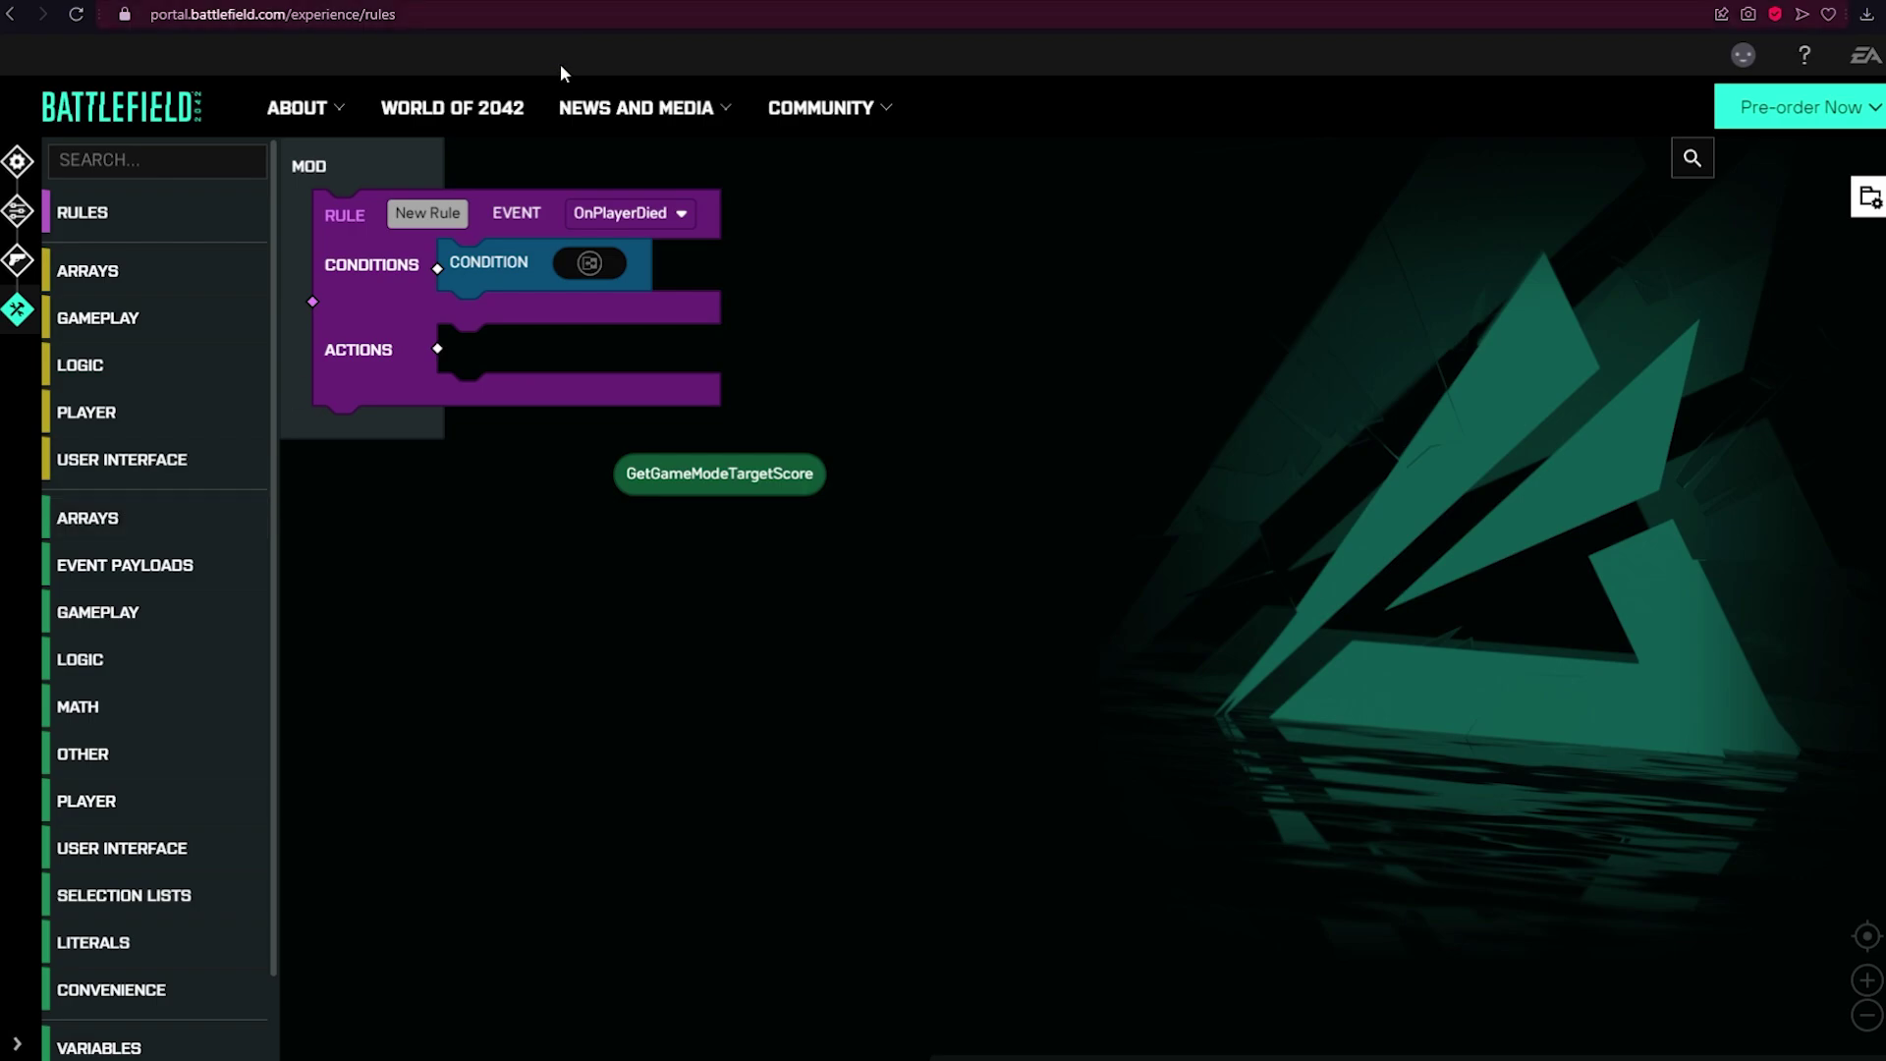
{"action": "left_click", "coordinate": [644, 217]}
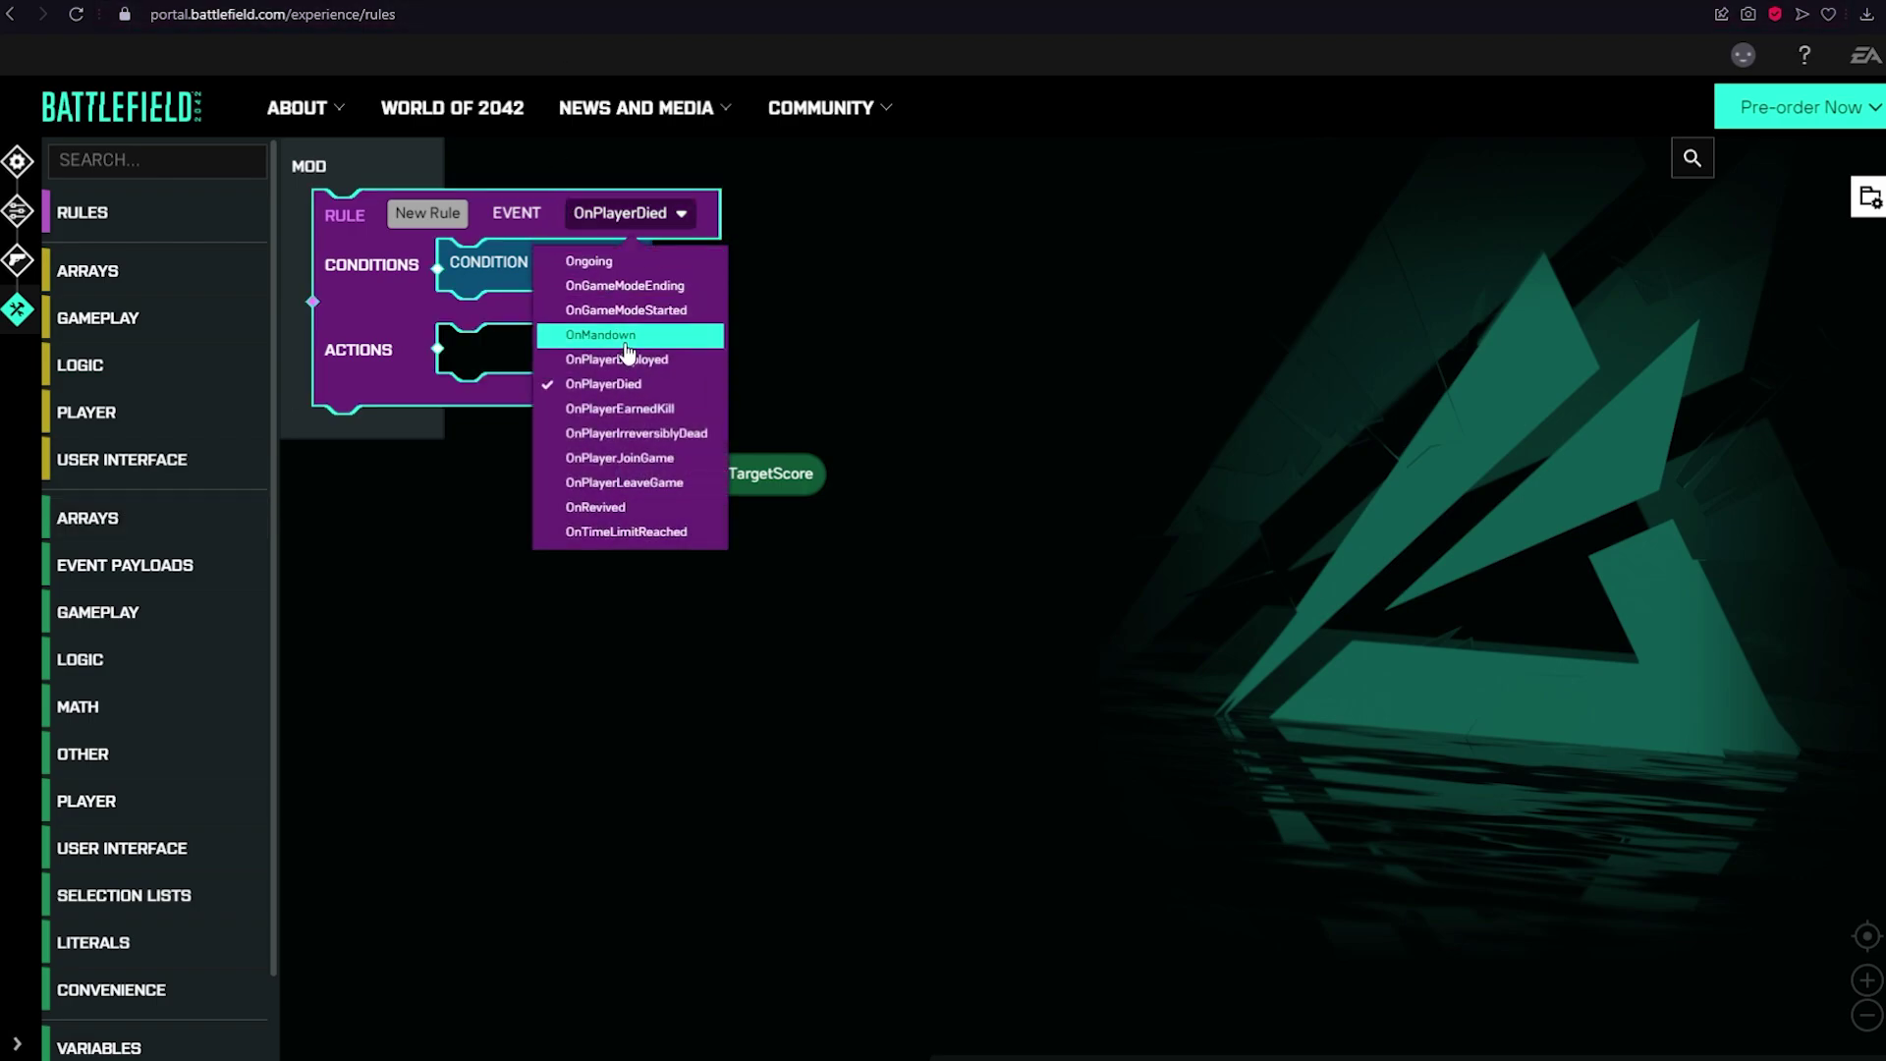
{"action": "left_click", "coordinate": [619, 336]}
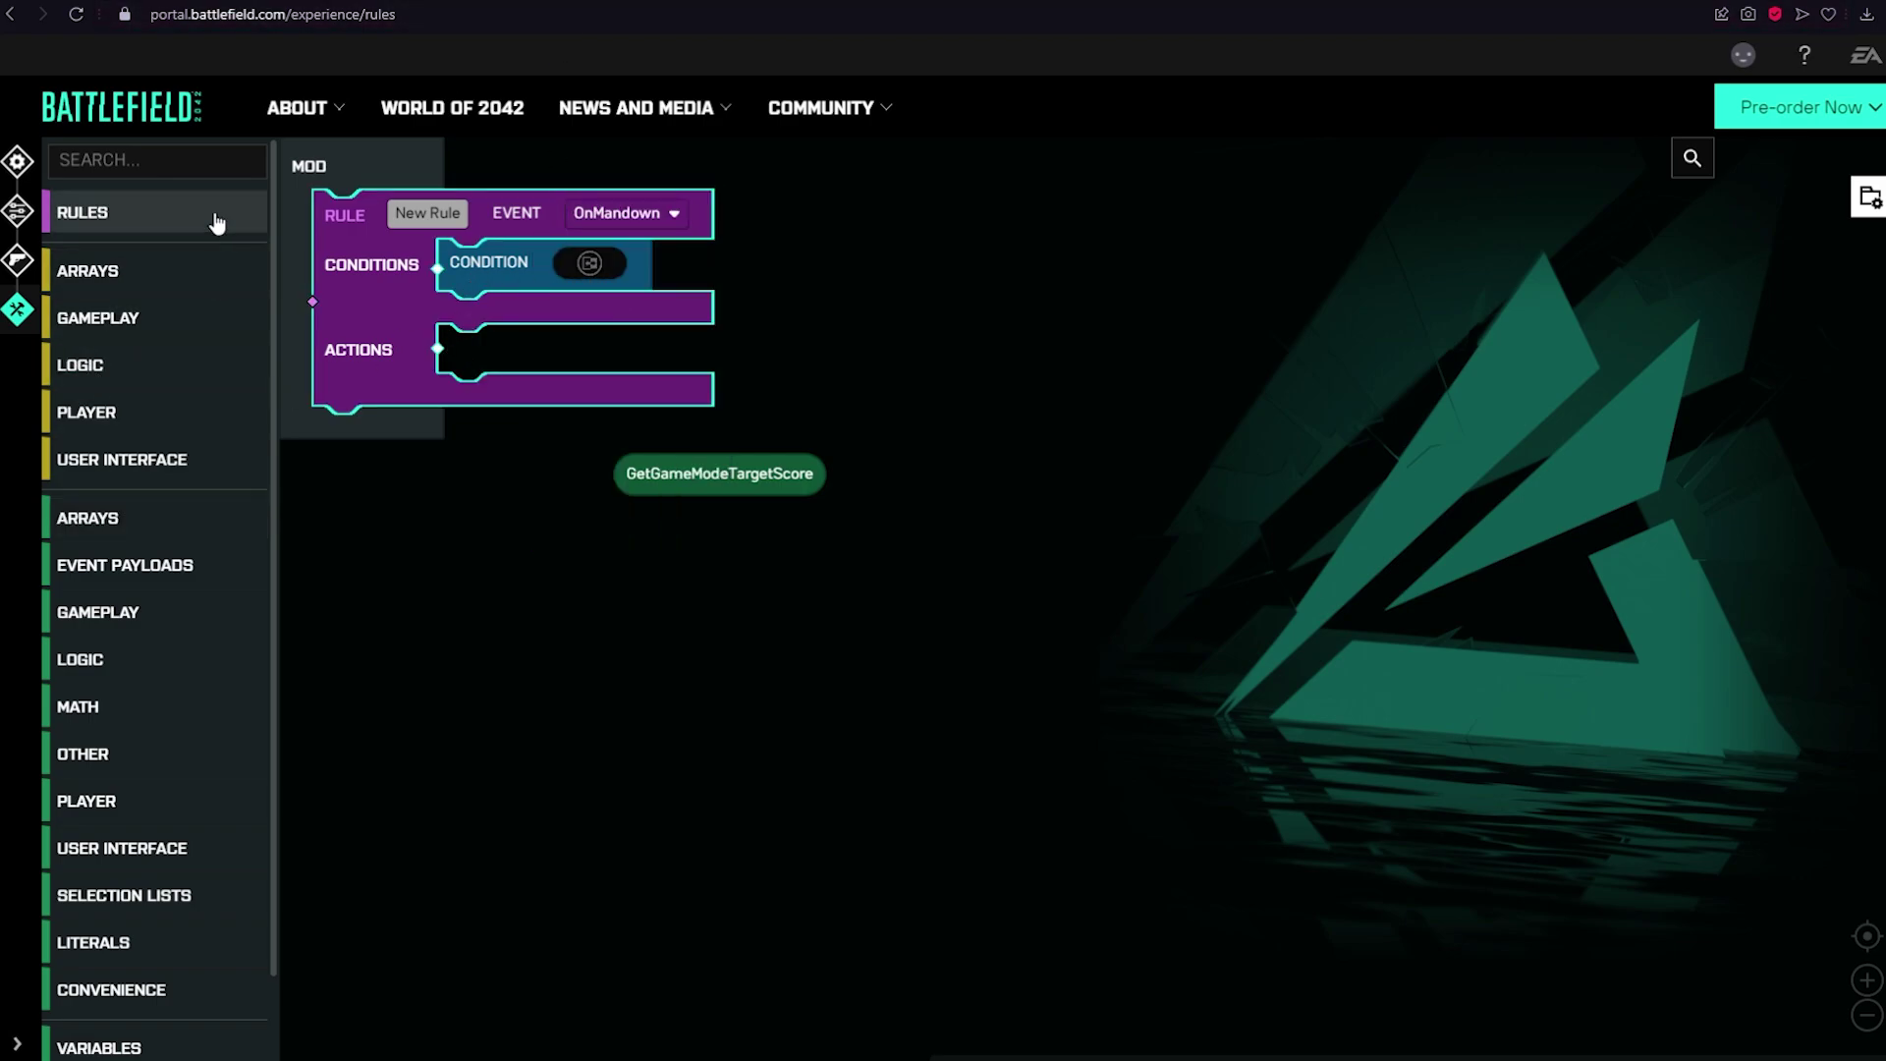
{"action": "left_click_drag", "start_coordinate": [320, 200], "coordinate": [461, 276]}
Browse the available blocks for rules, array actions, gameplay actions and player values
{"action": "left_click", "coordinate": [126, 230]}
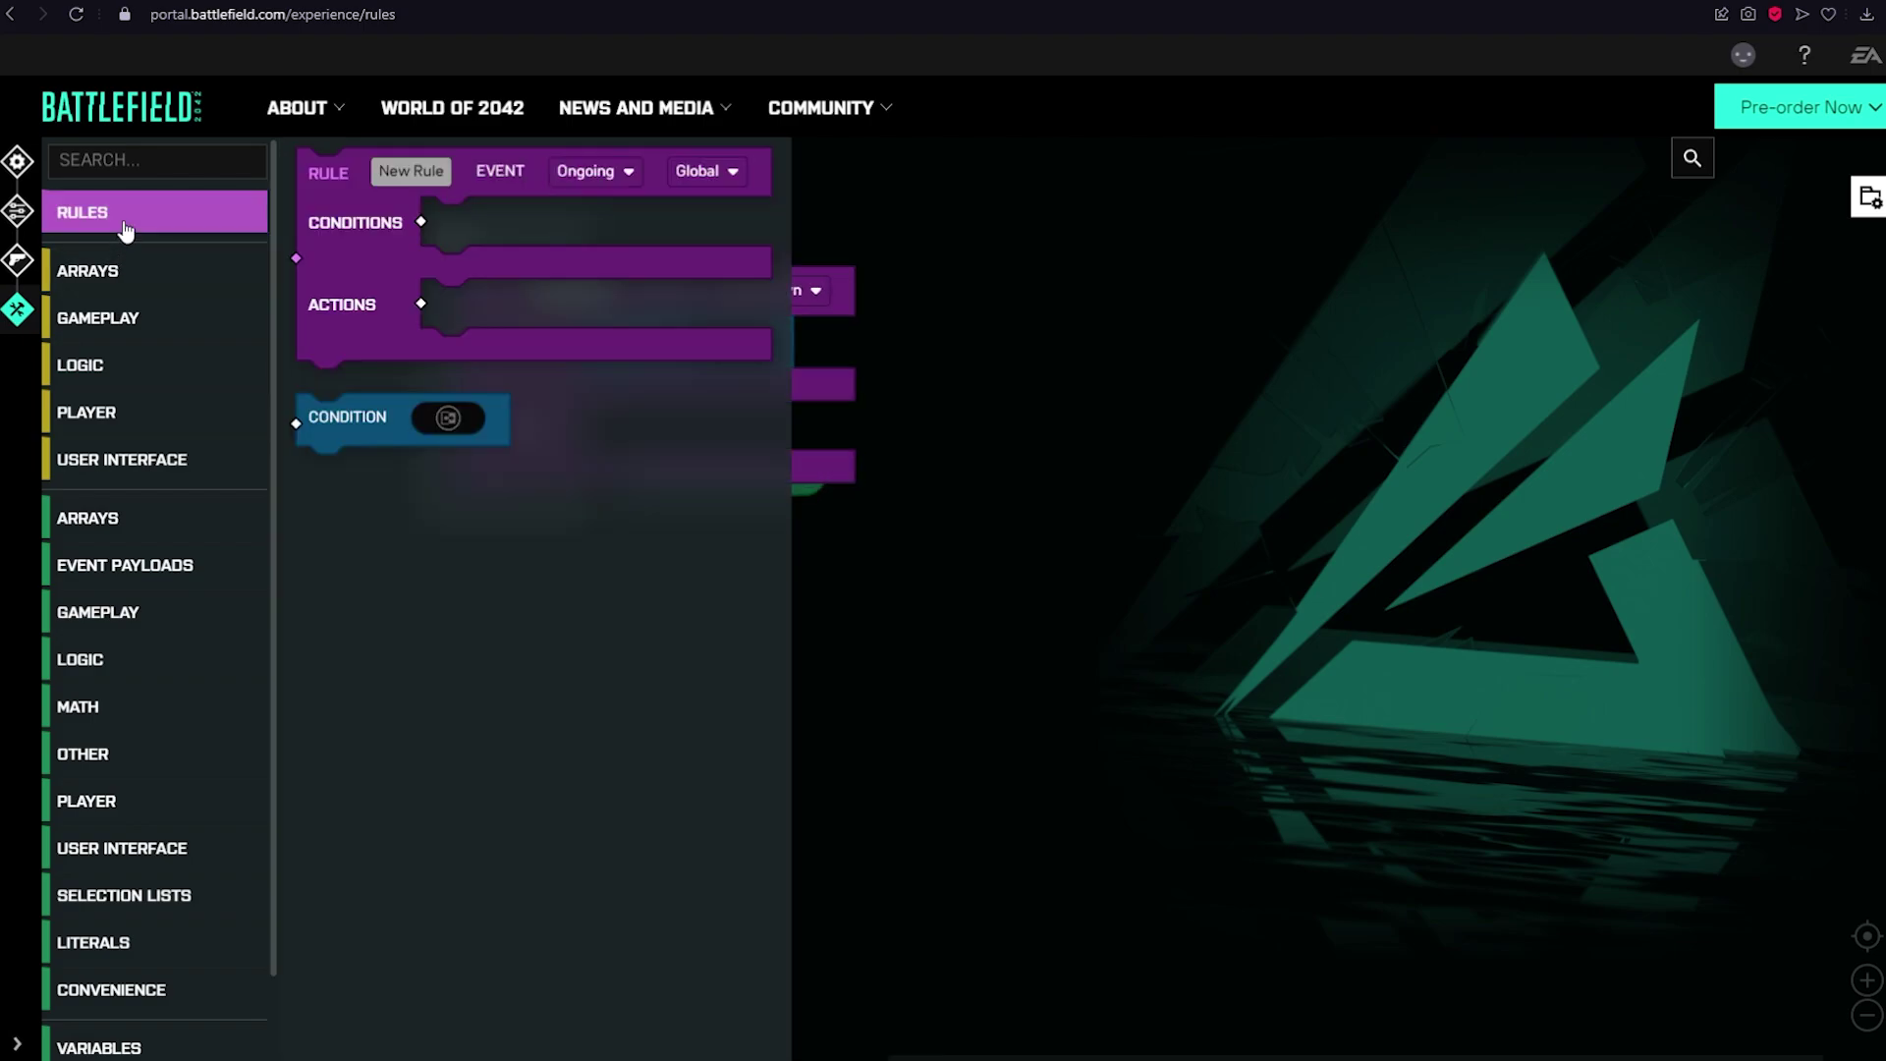
{"action": "left_click", "coordinate": [180, 279]}
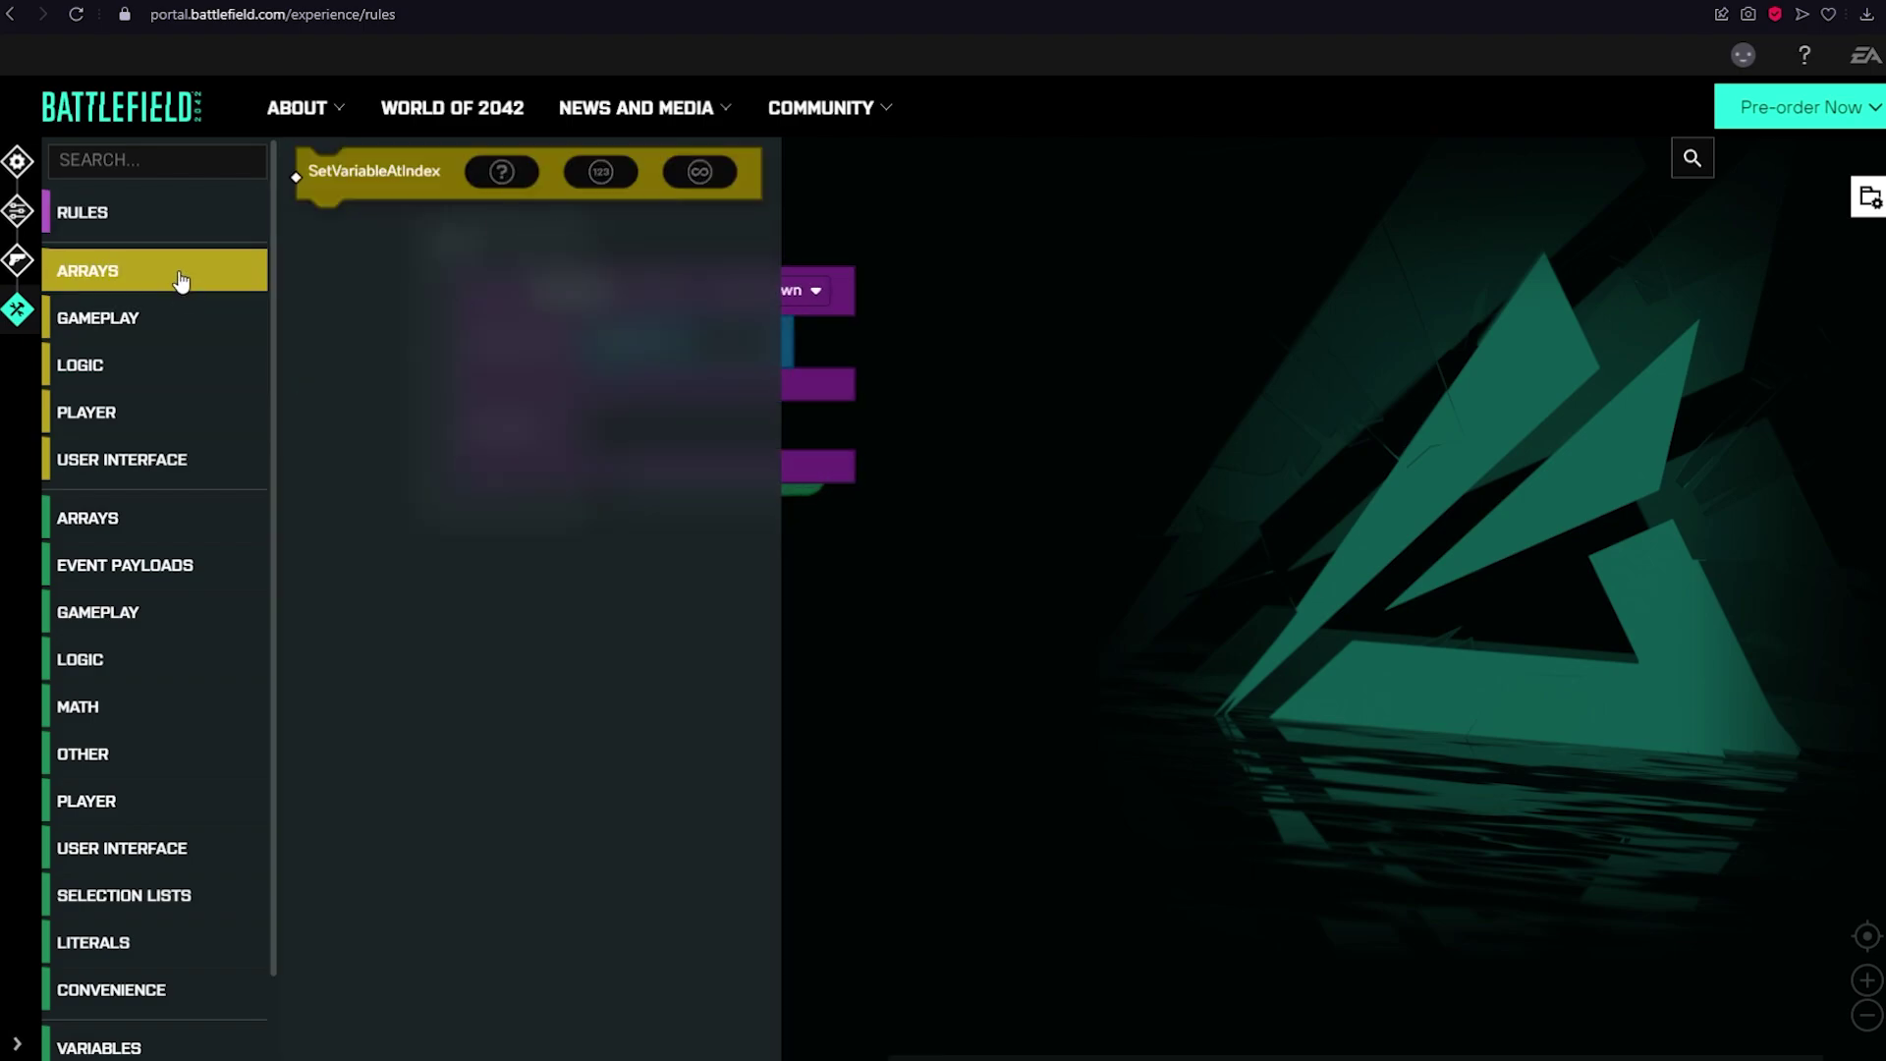
{"action": "left_click", "coordinate": [208, 331]}
{"action": "scroll", "coordinate": [374, 324], "scroll_direction": "down", "scroll_amount": 1}
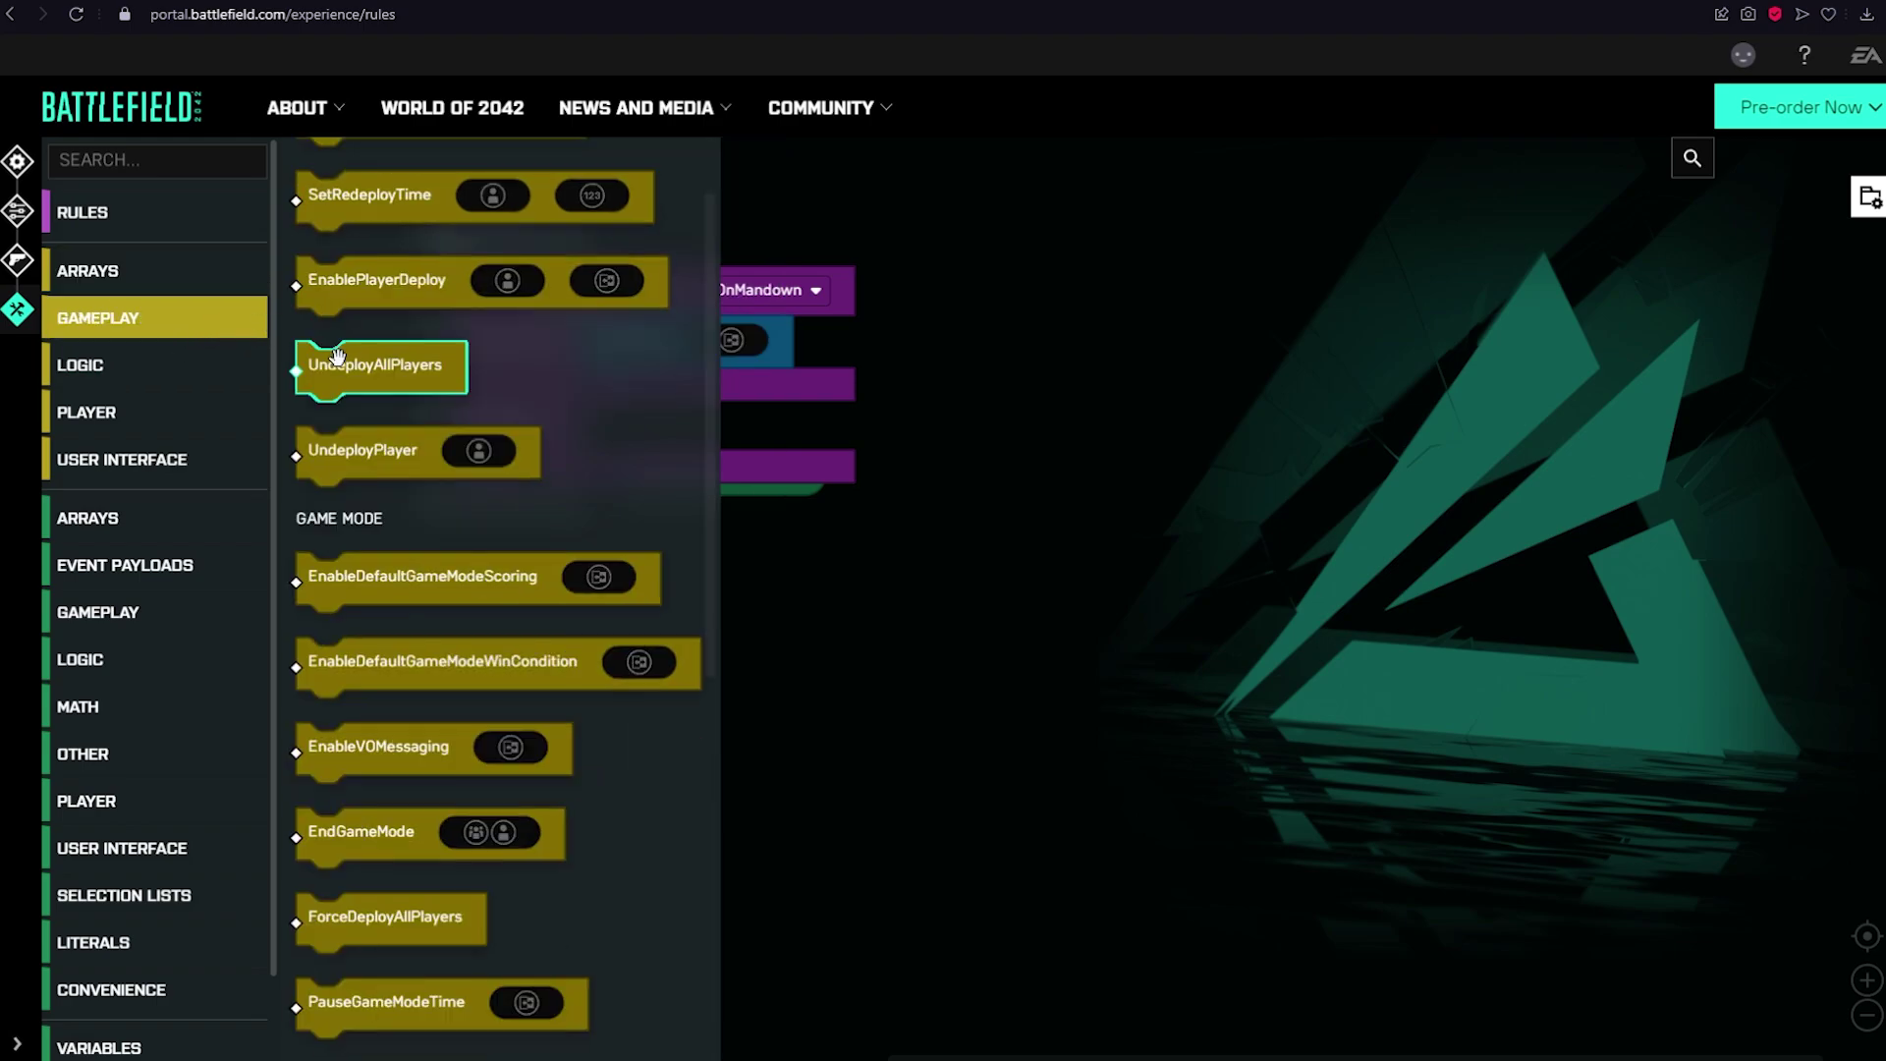
{"action": "scroll", "coordinate": [79, 477], "scroll_direction": "down", "scroll_amount": 1}
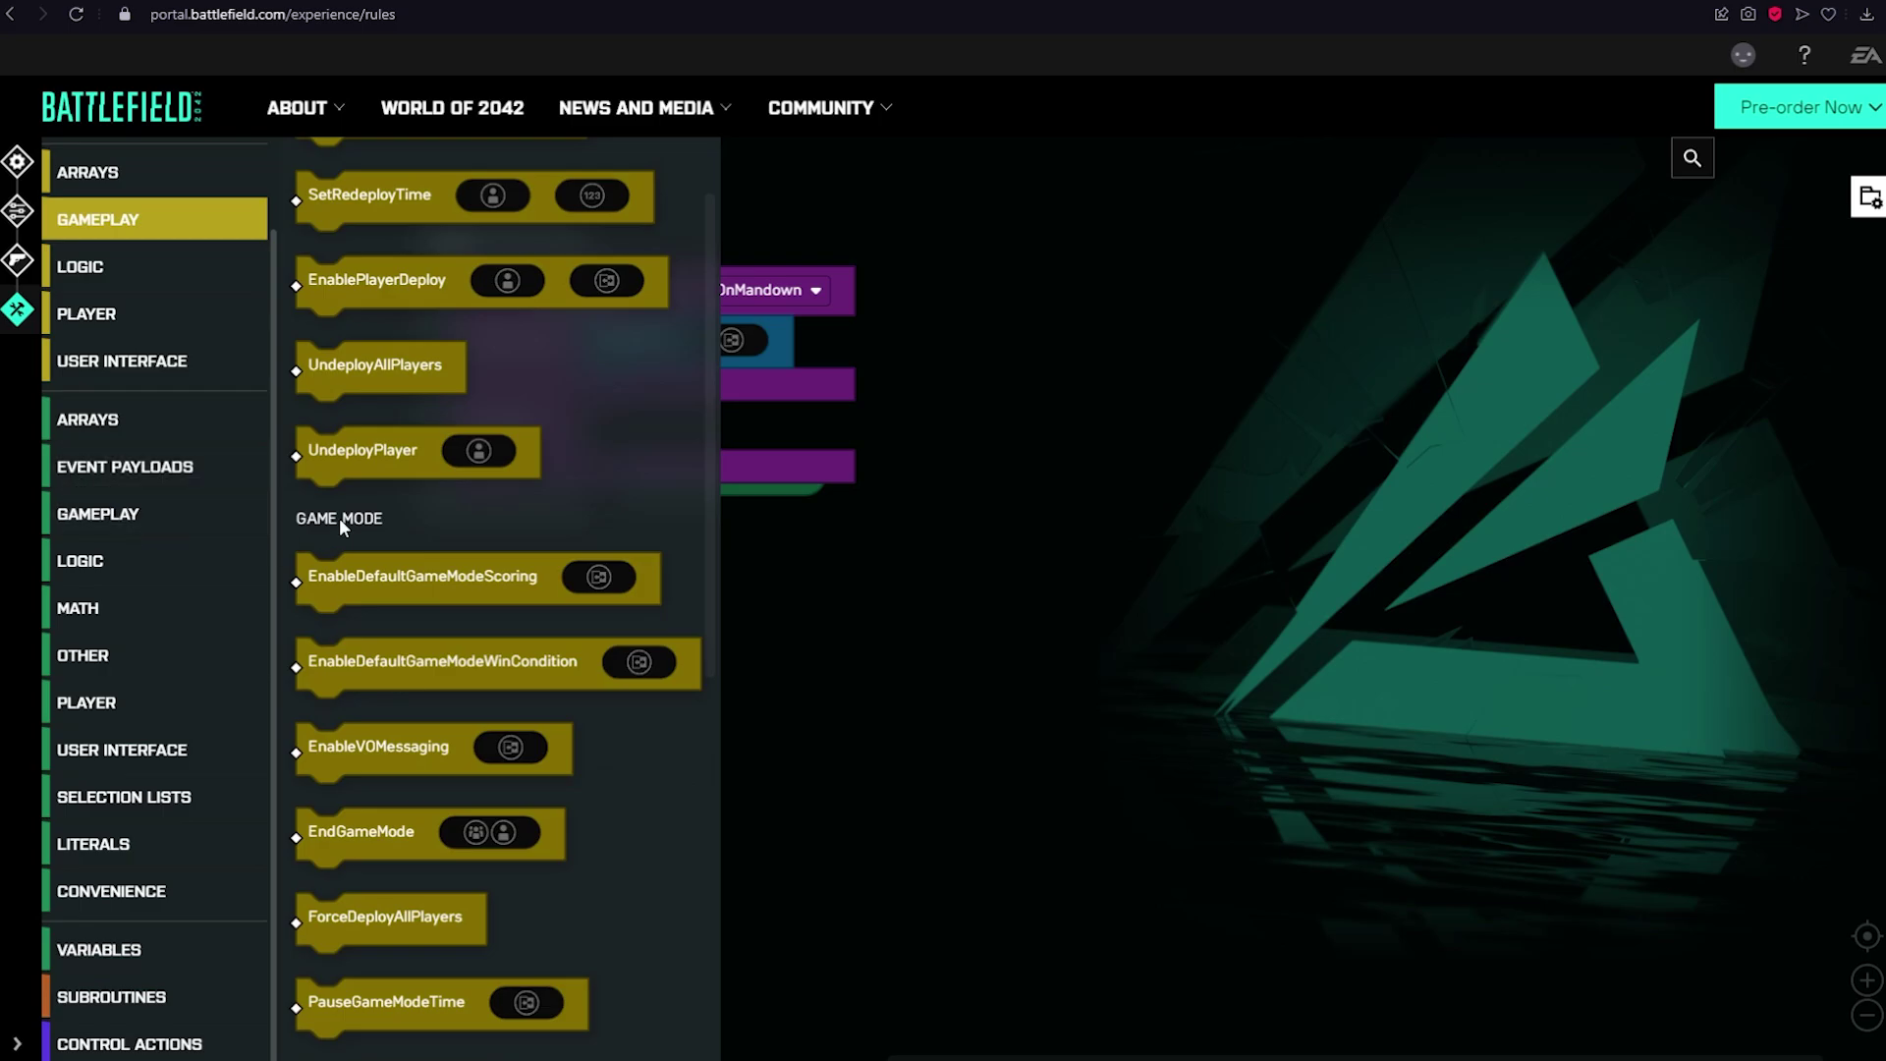
{"action": "left_click", "coordinate": [148, 713]}
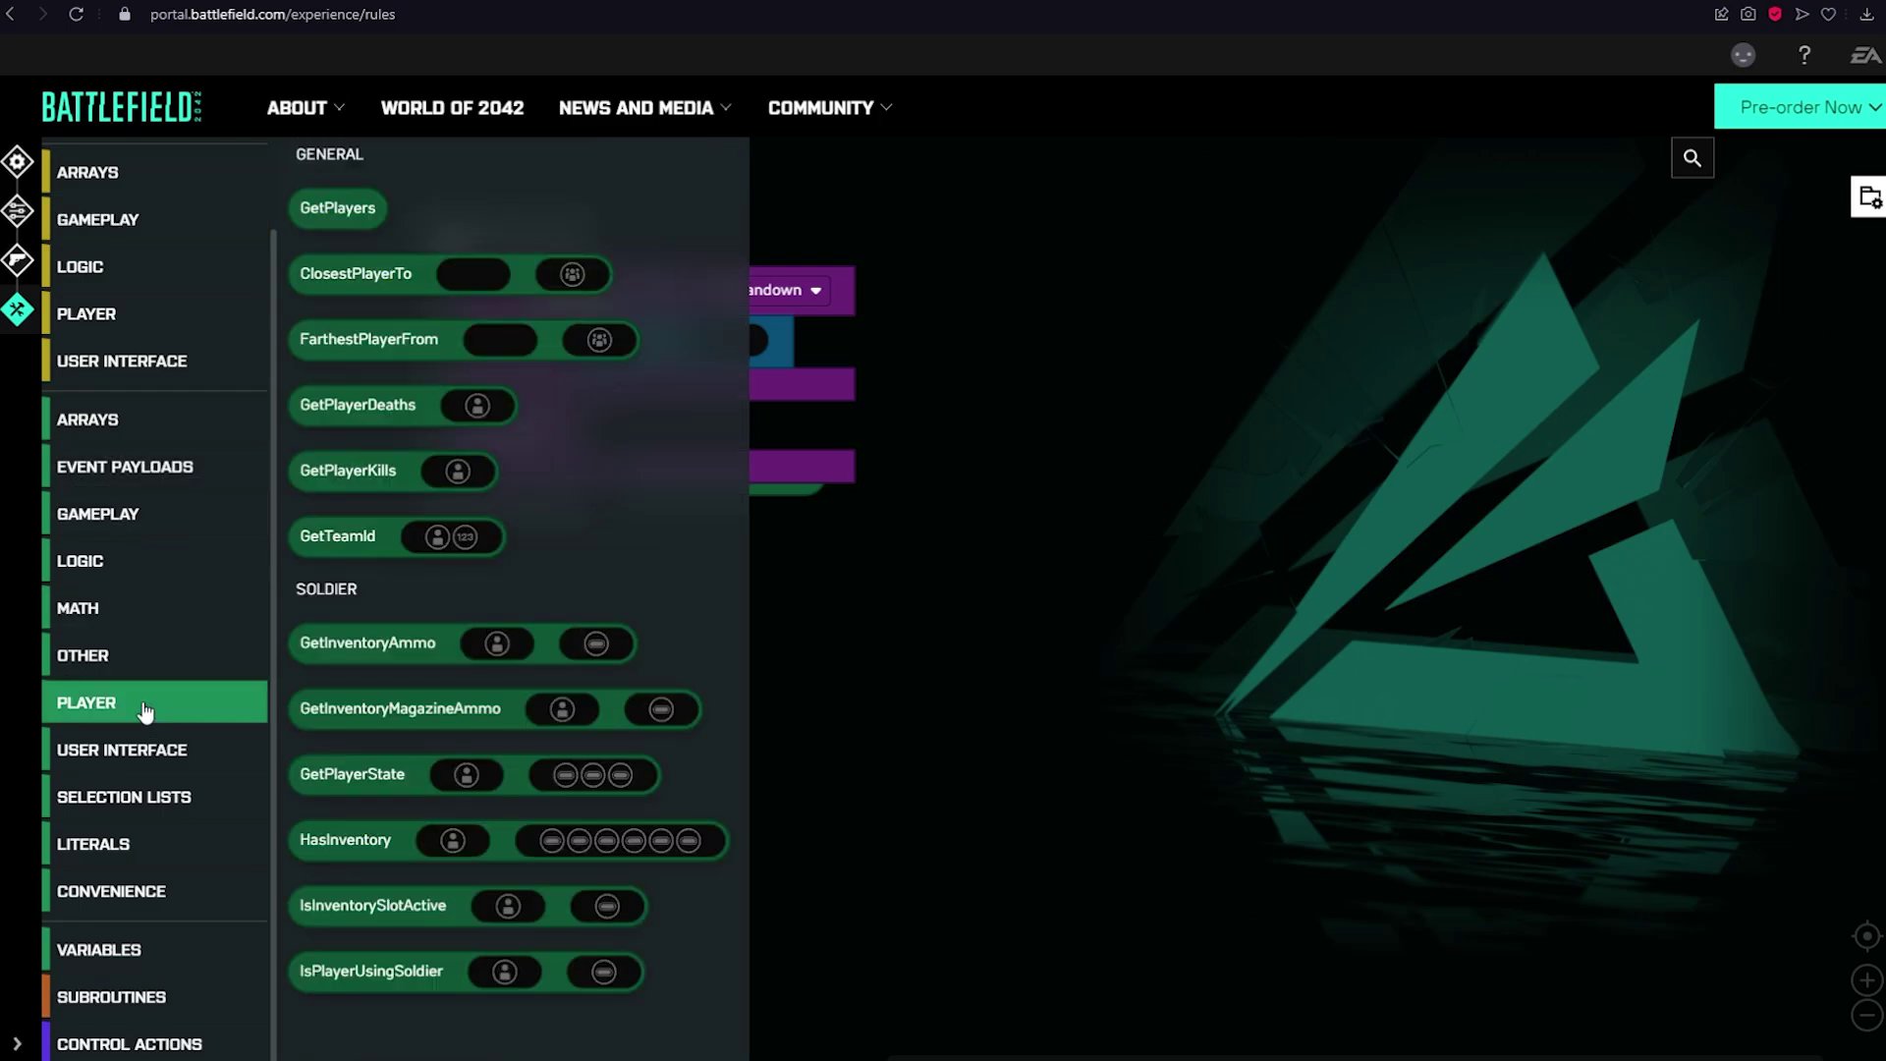
{"action": "left_click", "coordinate": [879, 763]}
Open the help for the rule block and read through its event type descriptions
{"action": "right_click", "coordinate": [622, 280]}
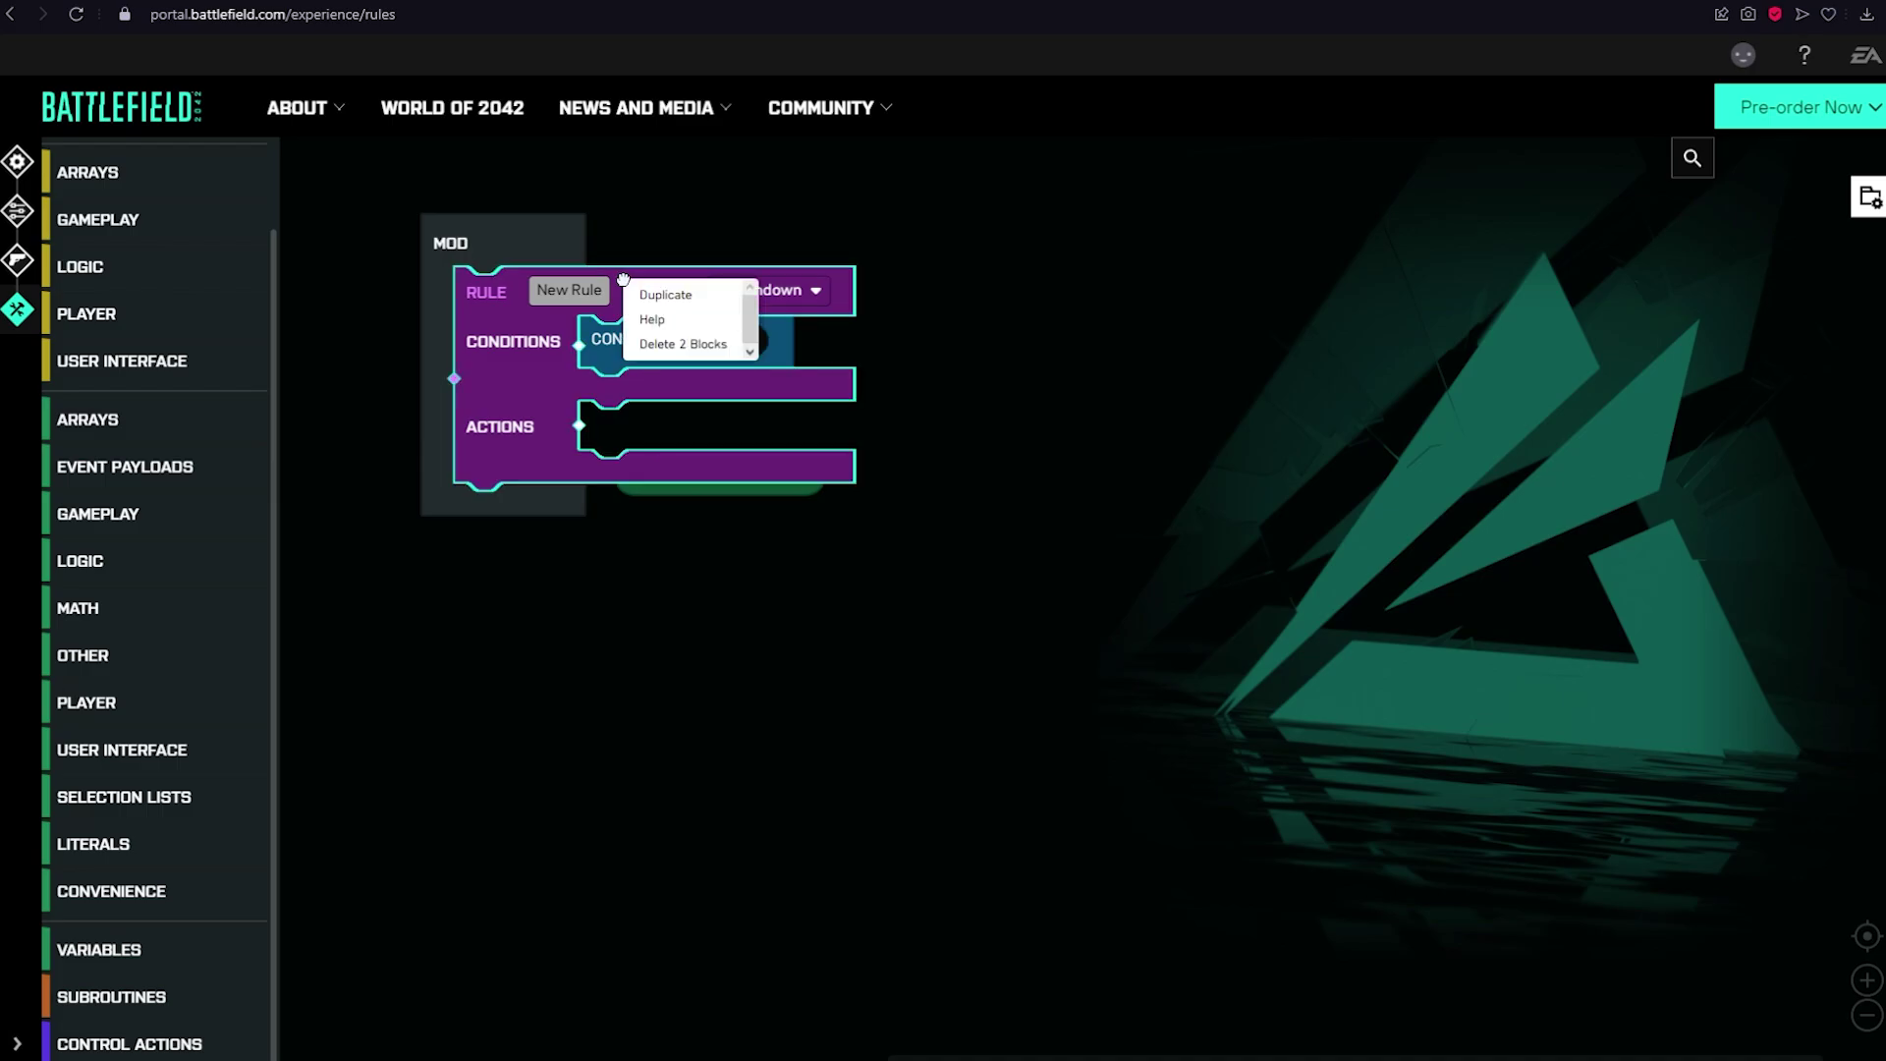
{"action": "left_click", "coordinate": [653, 320]}
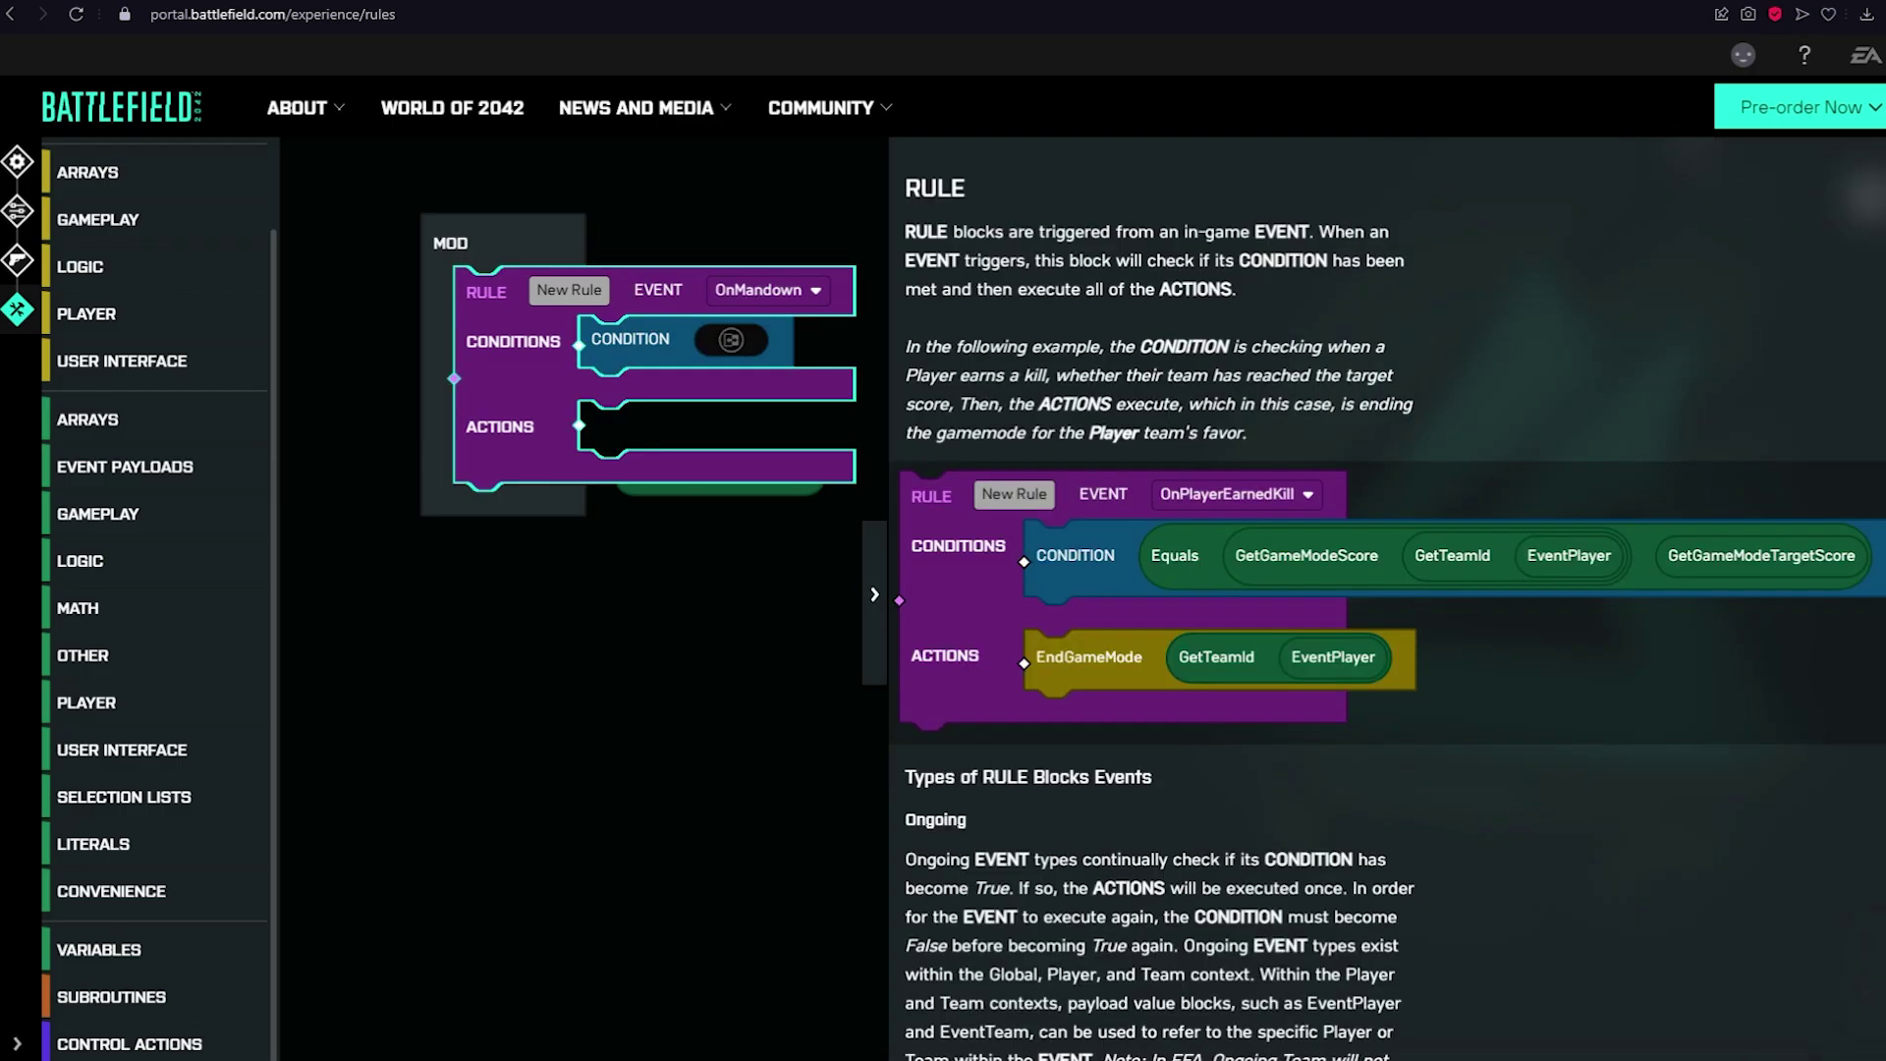
{"action": "scroll", "coordinate": [1110, 452], "scroll_direction": "down", "scroll_amount": 10}
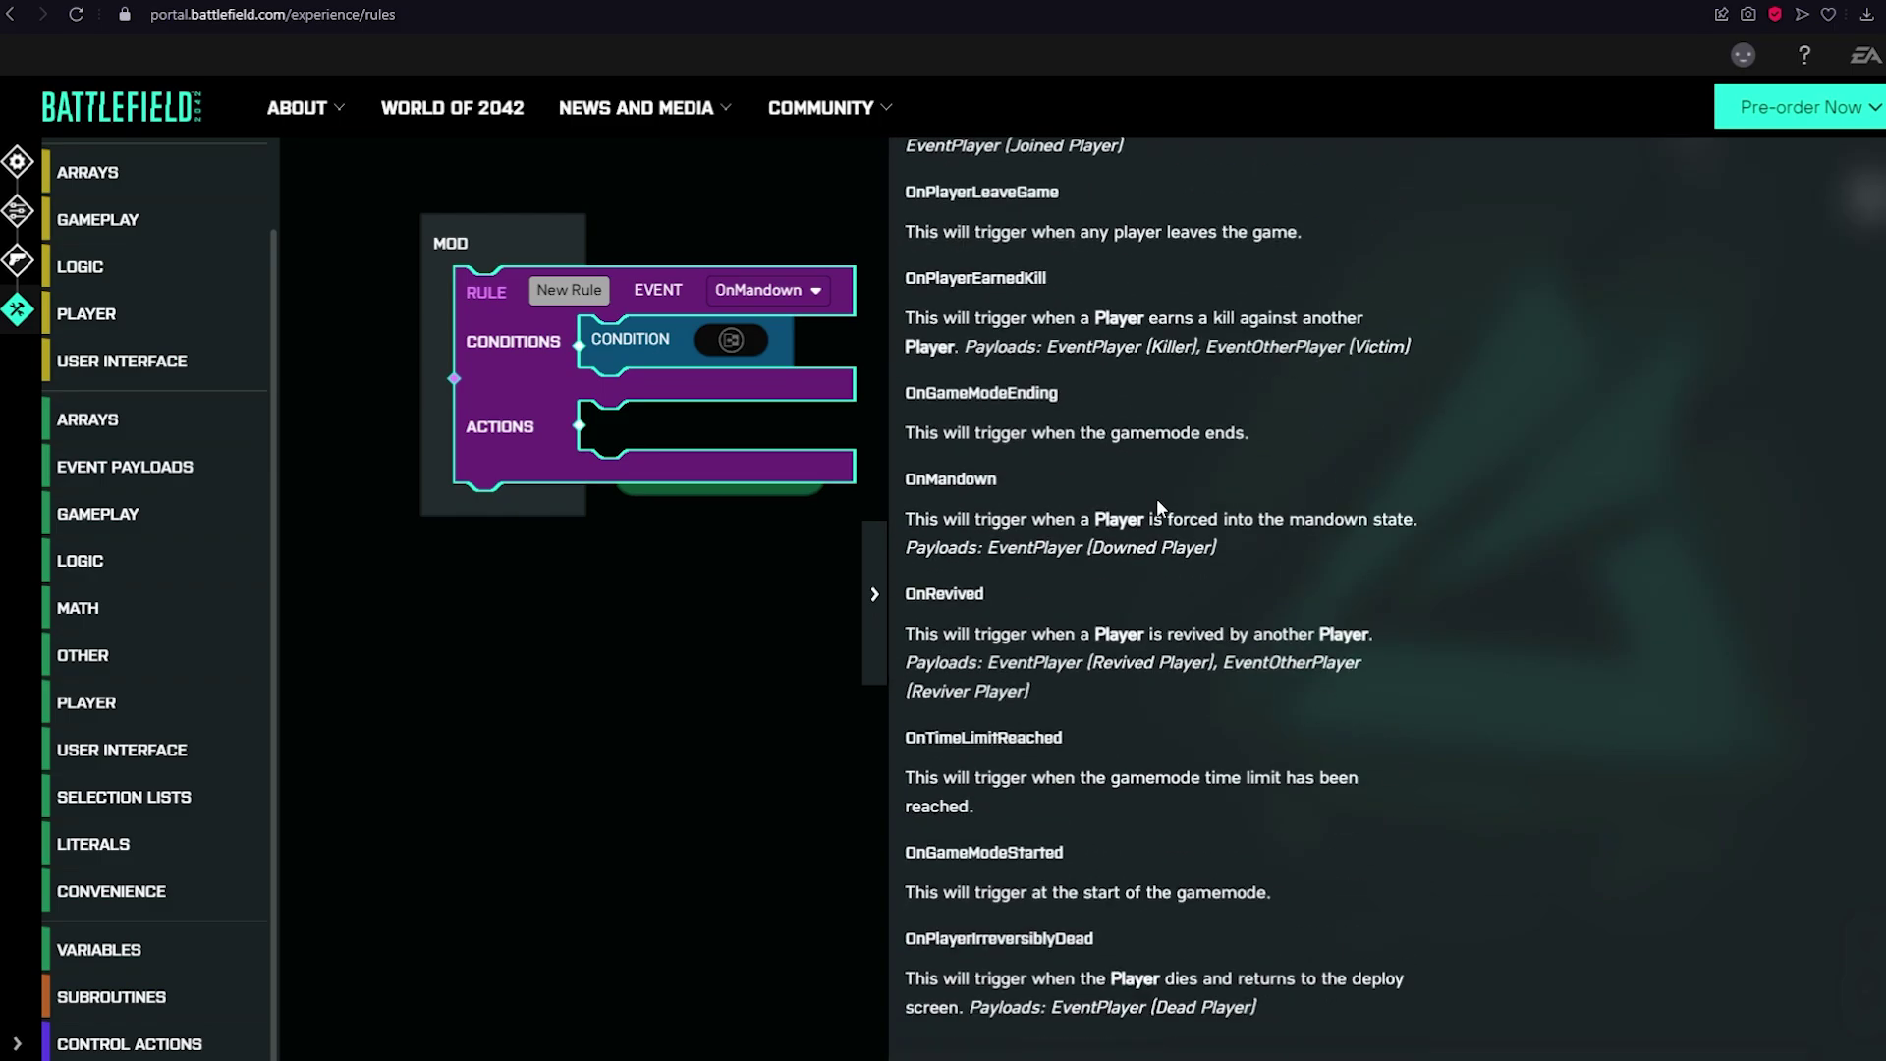
Review the rule block help's example and event type descriptions, and close the help
{"action": "scroll", "coordinate": [1157, 498], "scroll_direction": "up", "scroll_amount": 7}
{"action": "scroll", "coordinate": [1143, 503], "scroll_direction": "up", "scroll_amount": 5}
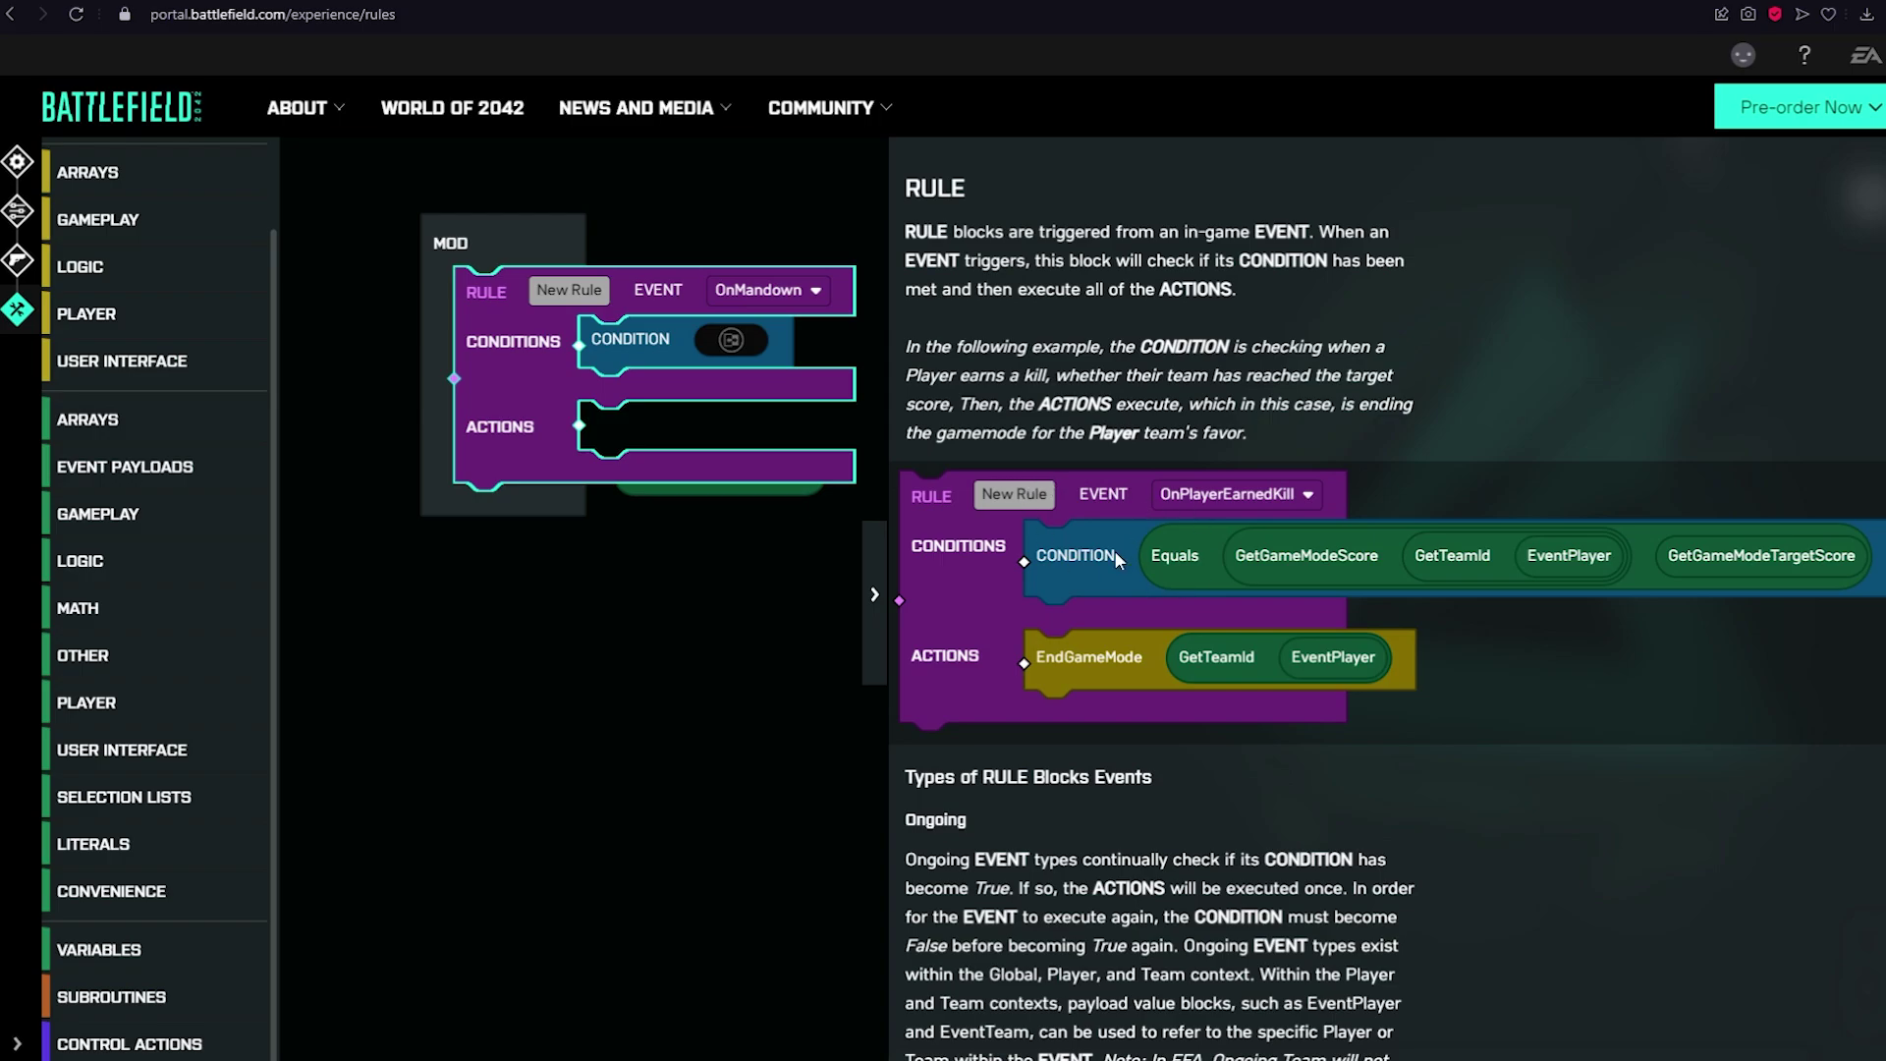
{"action": "scroll", "coordinate": [1116, 558], "scroll_direction": "down", "scroll_amount": 5}
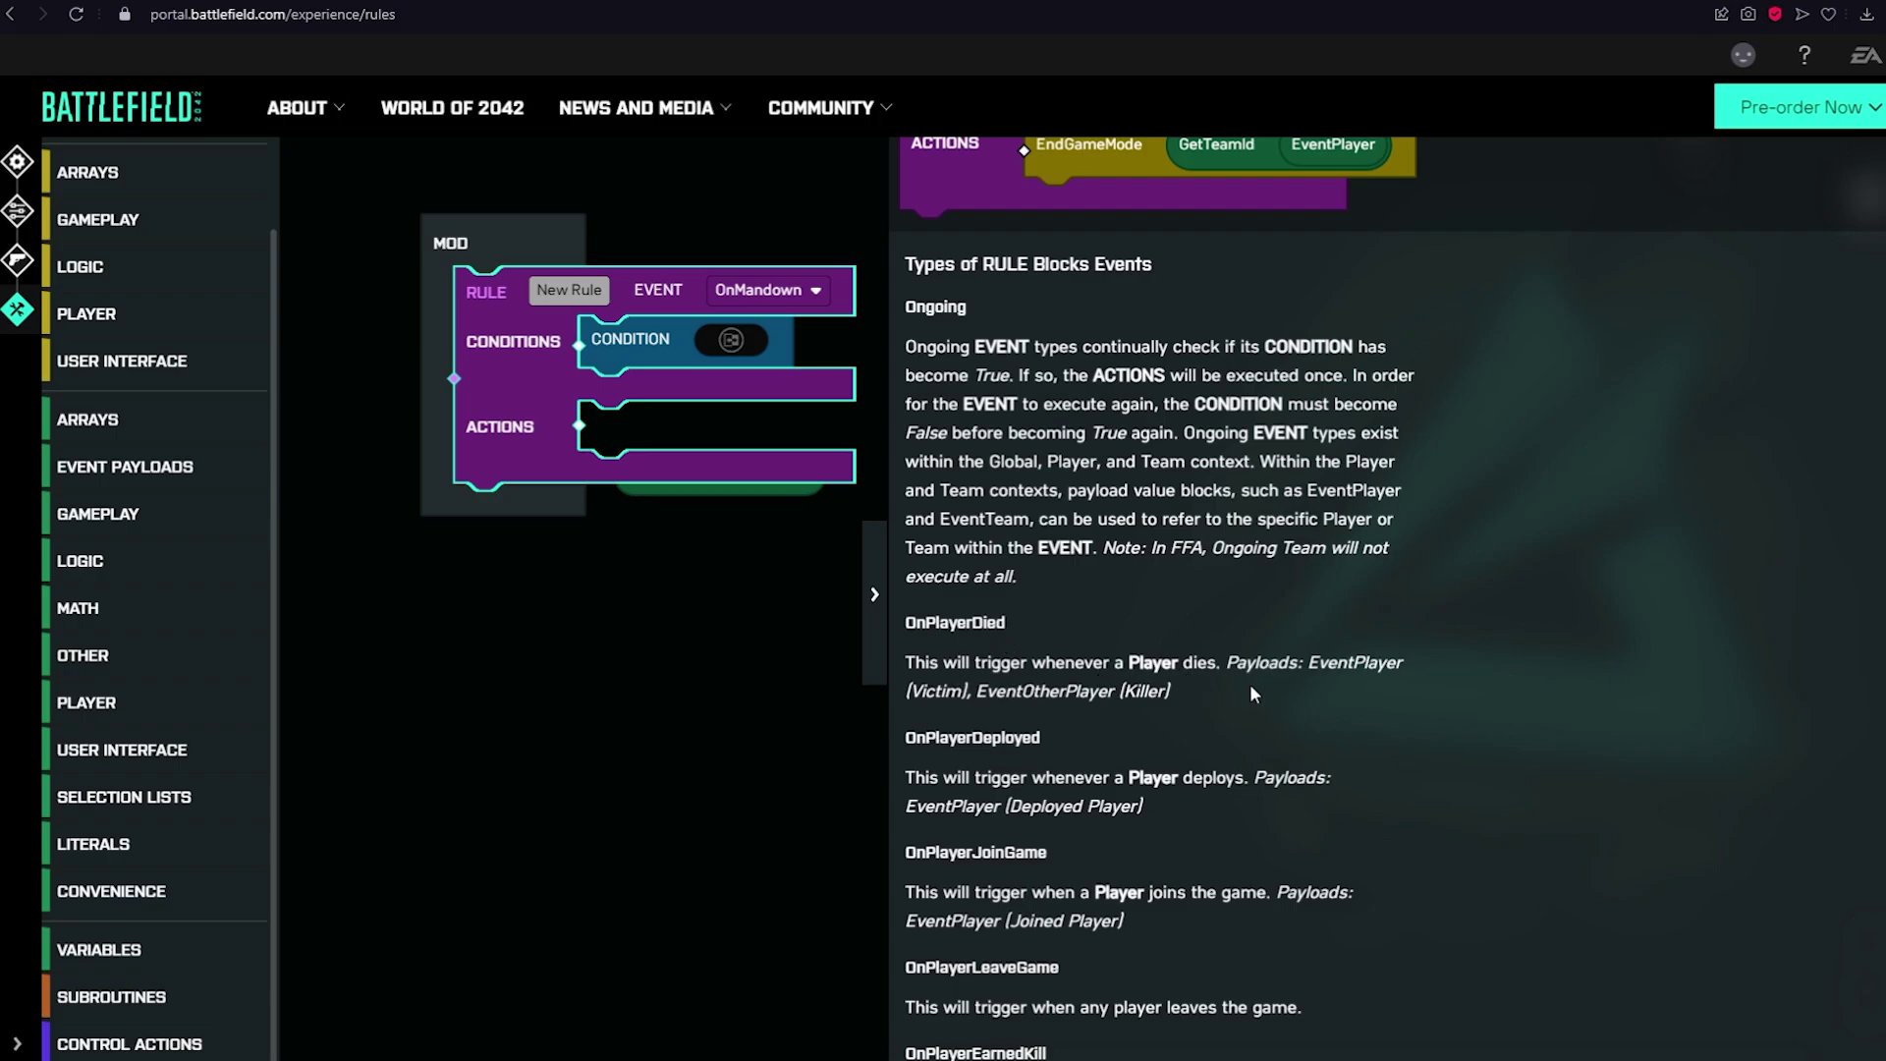
{"action": "scroll", "coordinate": [1071, 727], "scroll_direction": "down", "scroll_amount": 1}
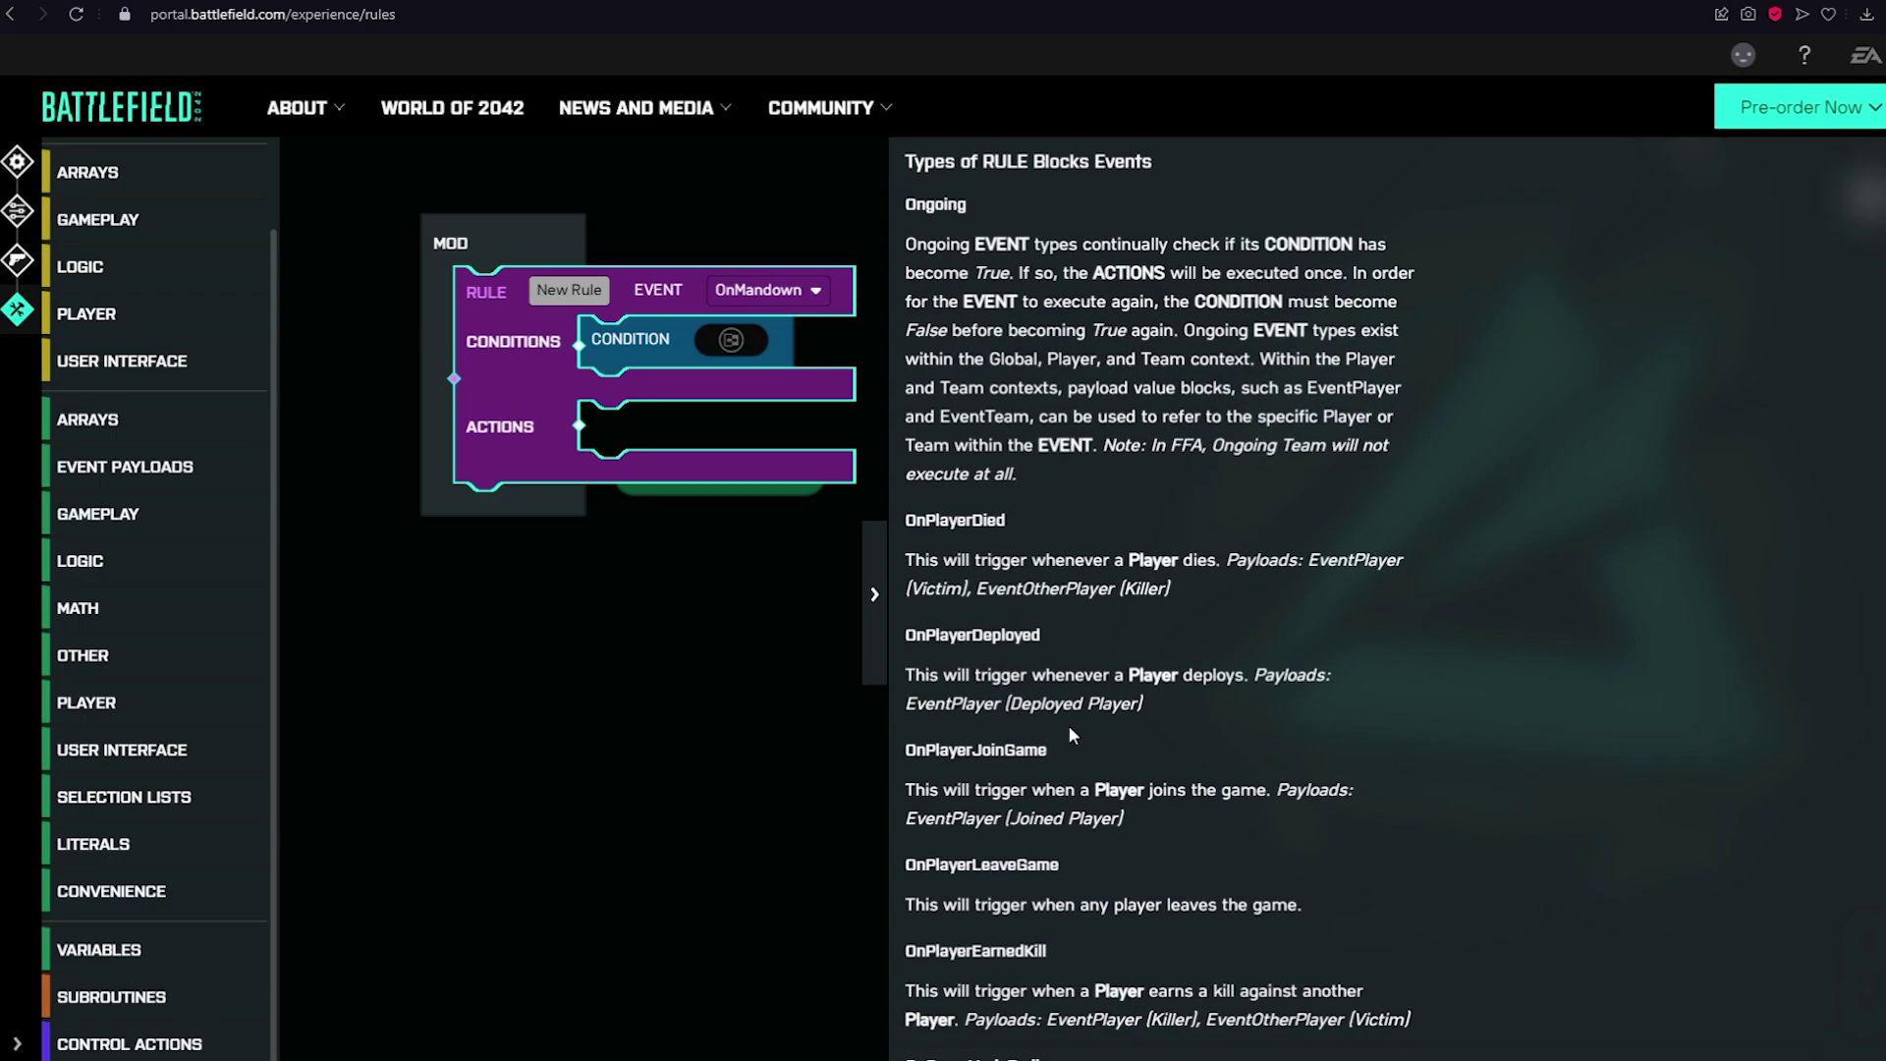
{"action": "left_click", "coordinate": [874, 594]}
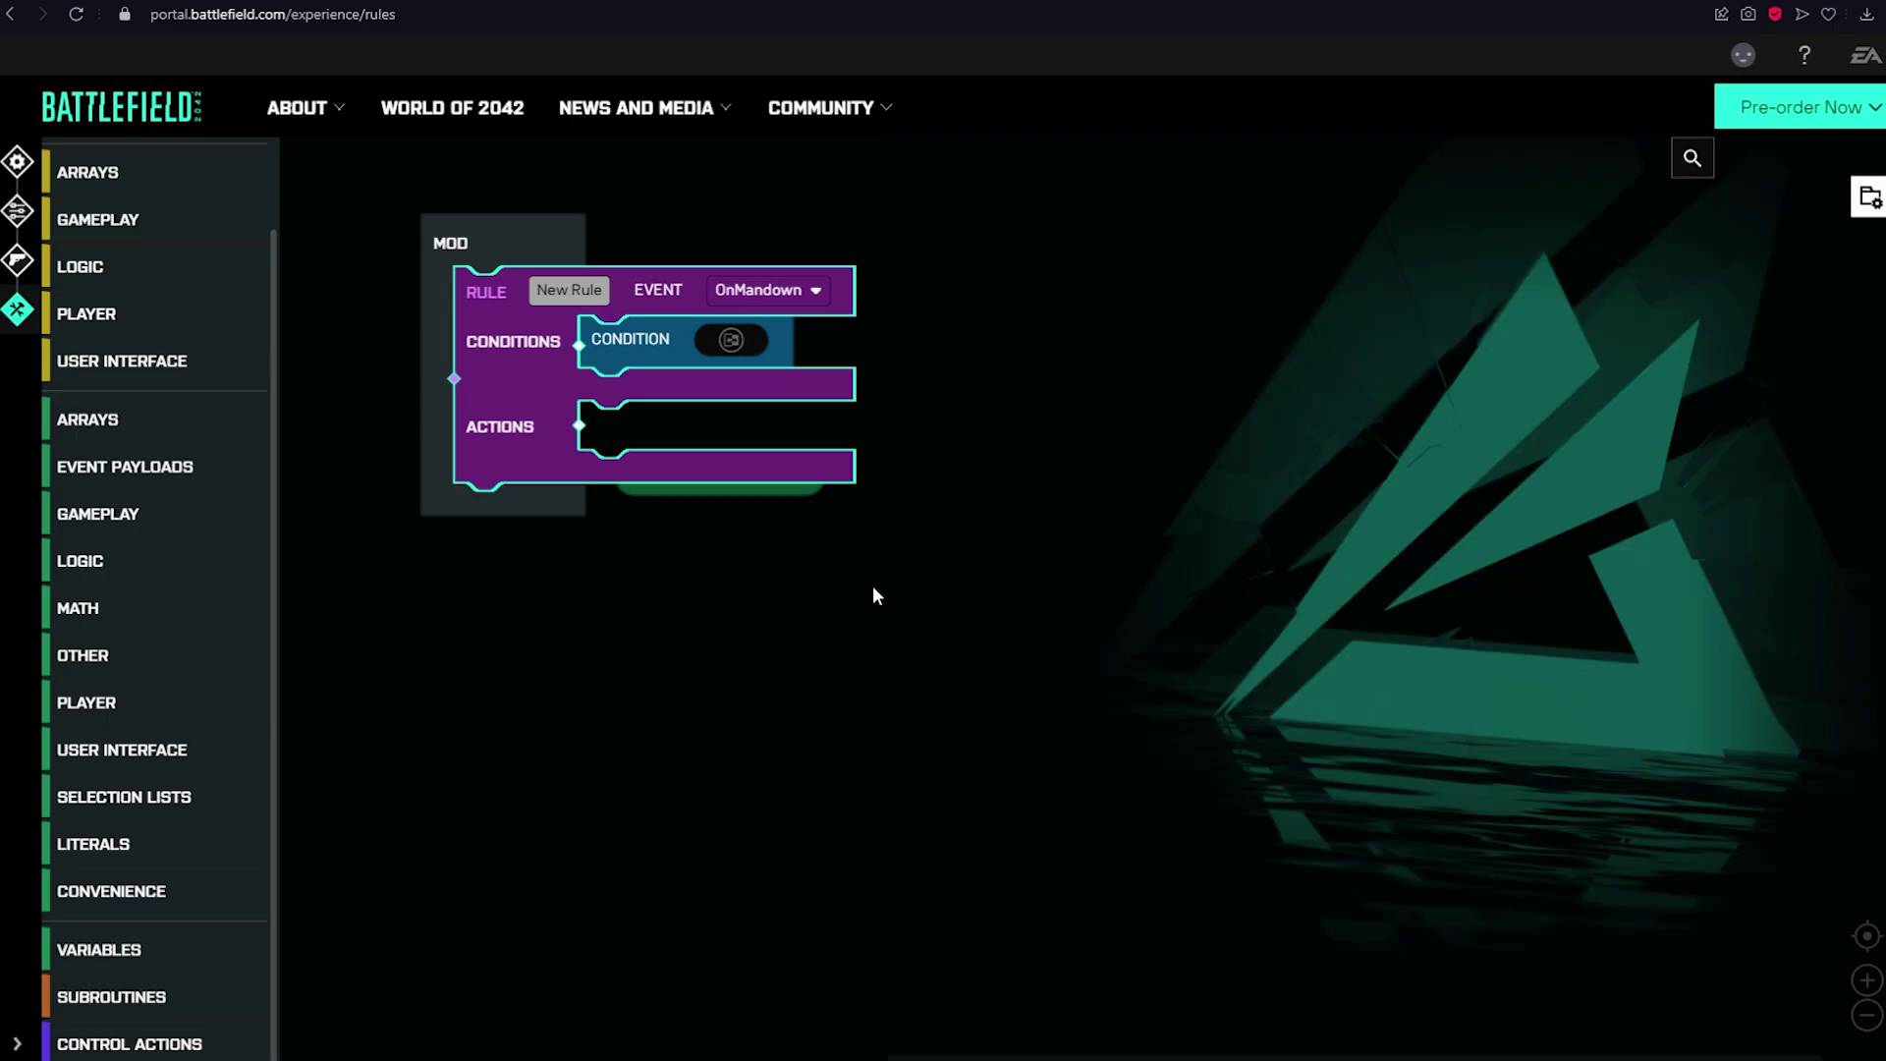
Place an IfThenElse logic value block over the Actions slot of the OnMandown rule
{"action": "left_click", "coordinate": [151, 478]}
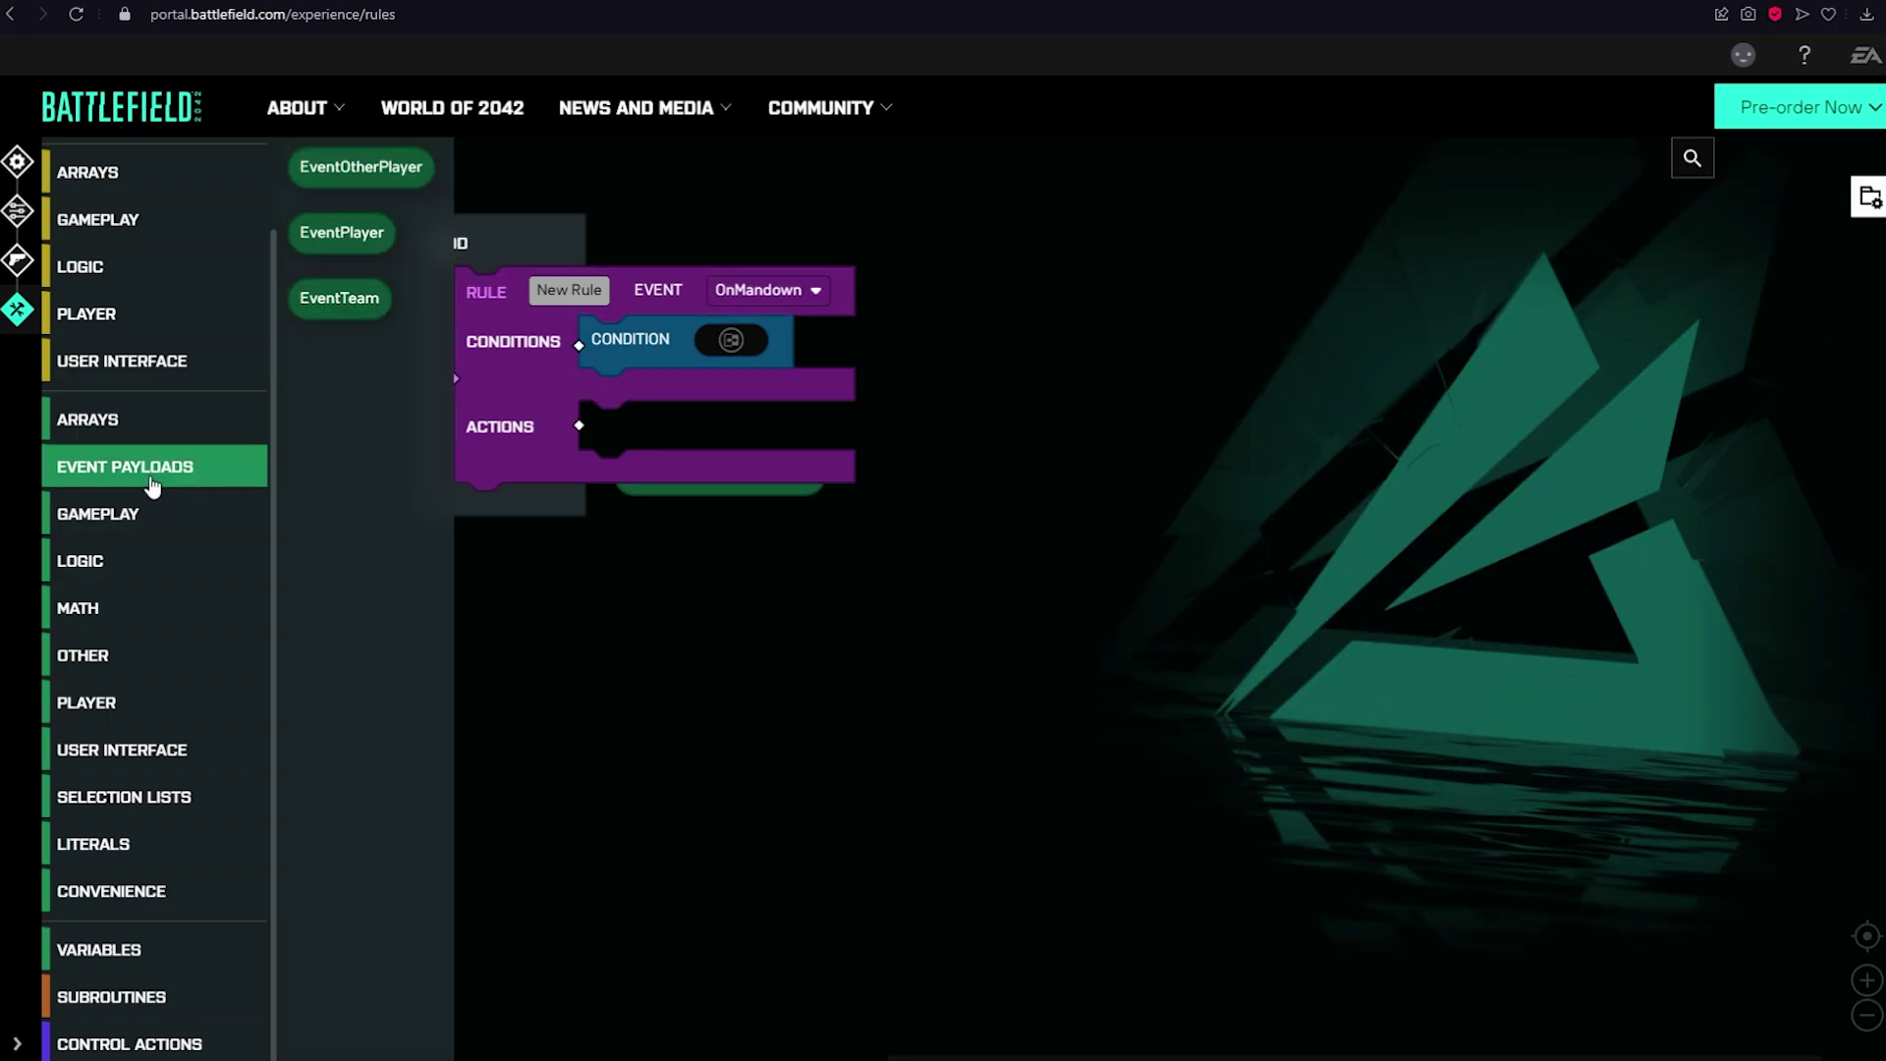
{"action": "left_click", "coordinate": [162, 558]}
{"action": "left_click_drag", "start_coordinate": [339, 437], "coordinate": [644, 433]}
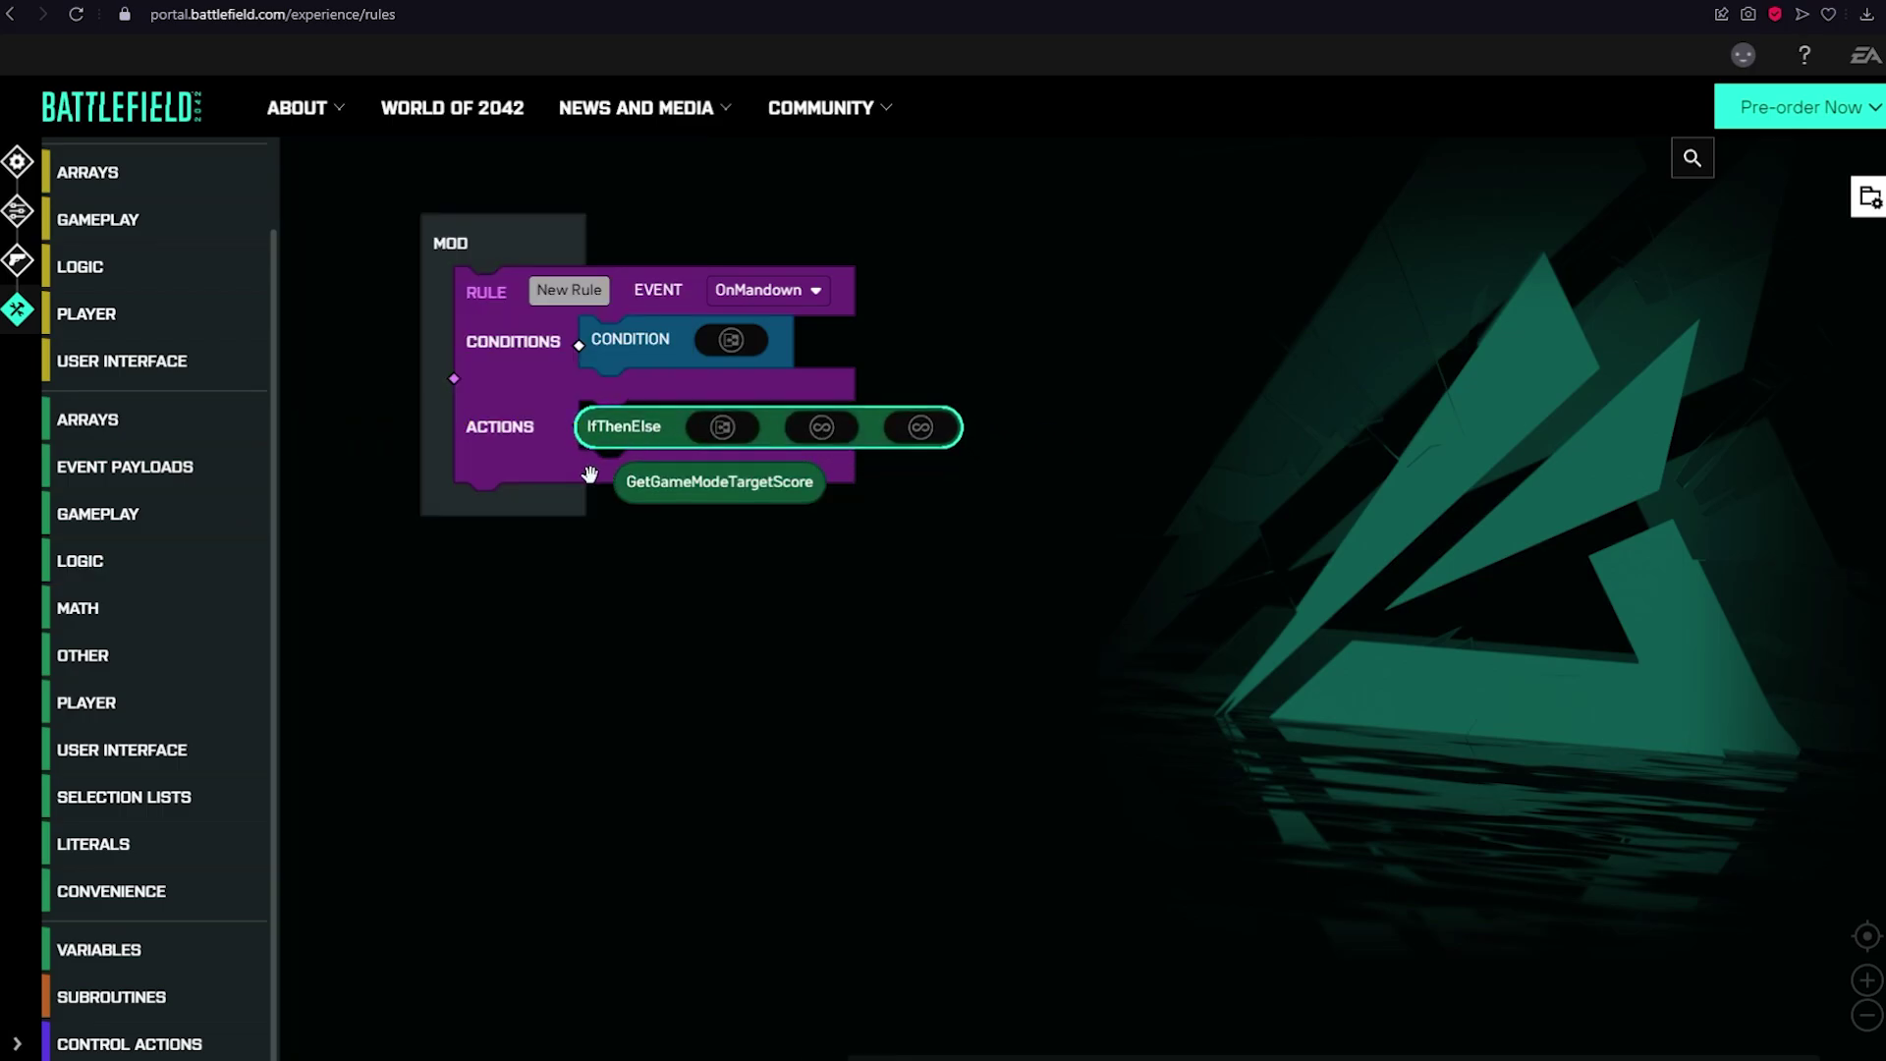
Read the help for the IfThenElse block, covering its inputs, output and example, and close it
{"action": "right_click", "coordinate": [642, 432]}
{"action": "left_click", "coordinate": [668, 457]}
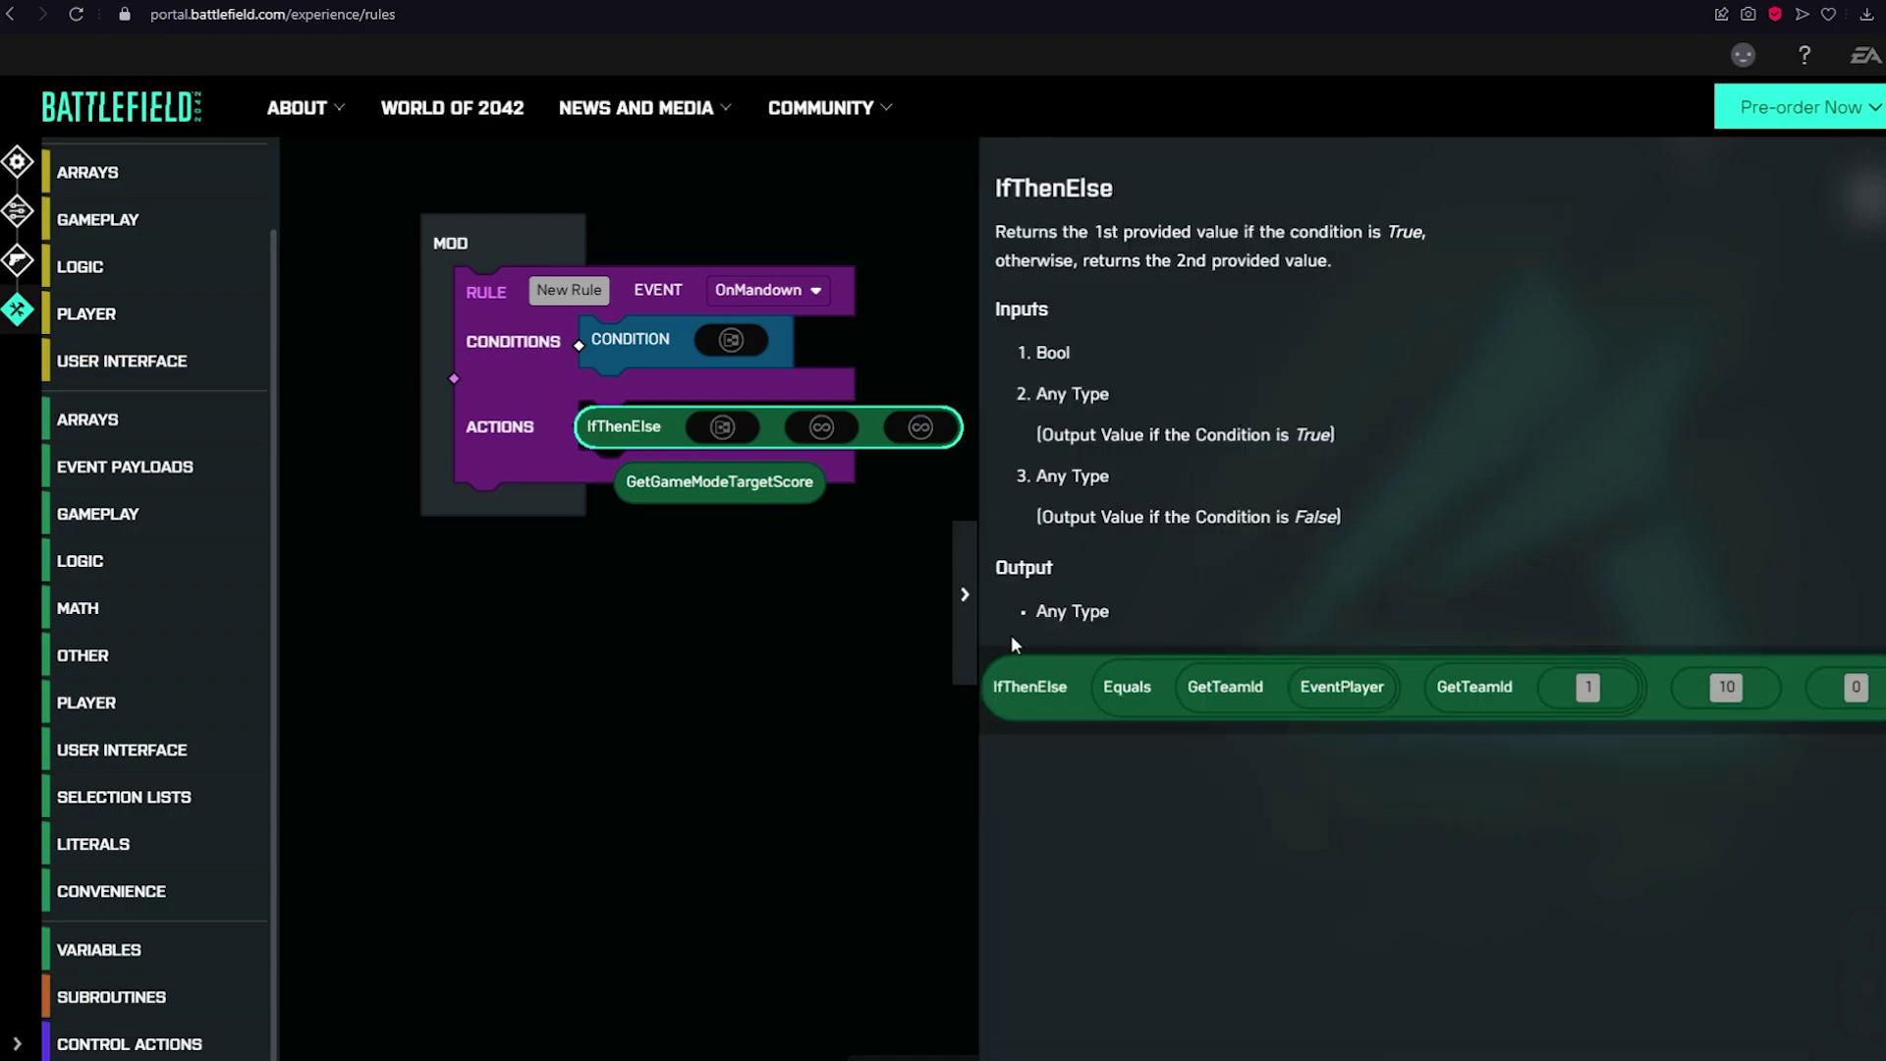
{"action": "left_click", "coordinate": [960, 600]}
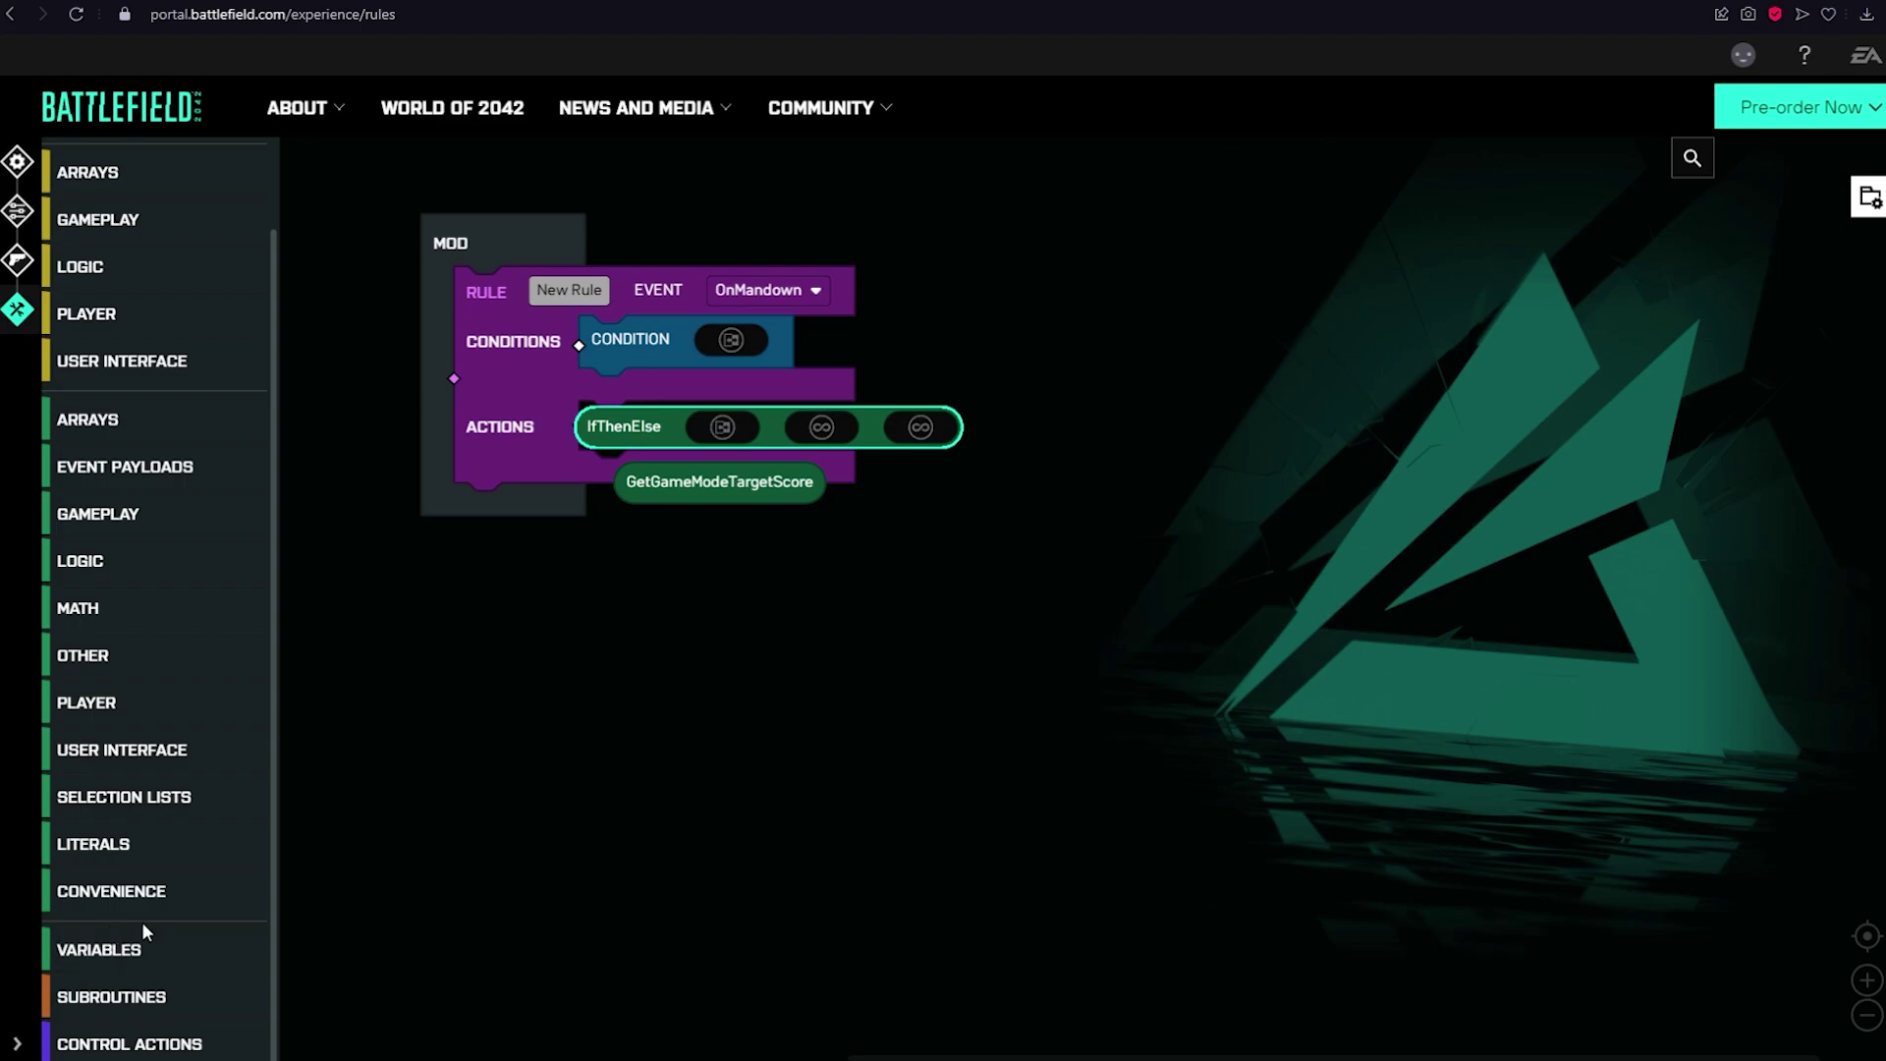
Look through the control action, subroutine and variable block categories
{"action": "left_click", "coordinate": [183, 1043]}
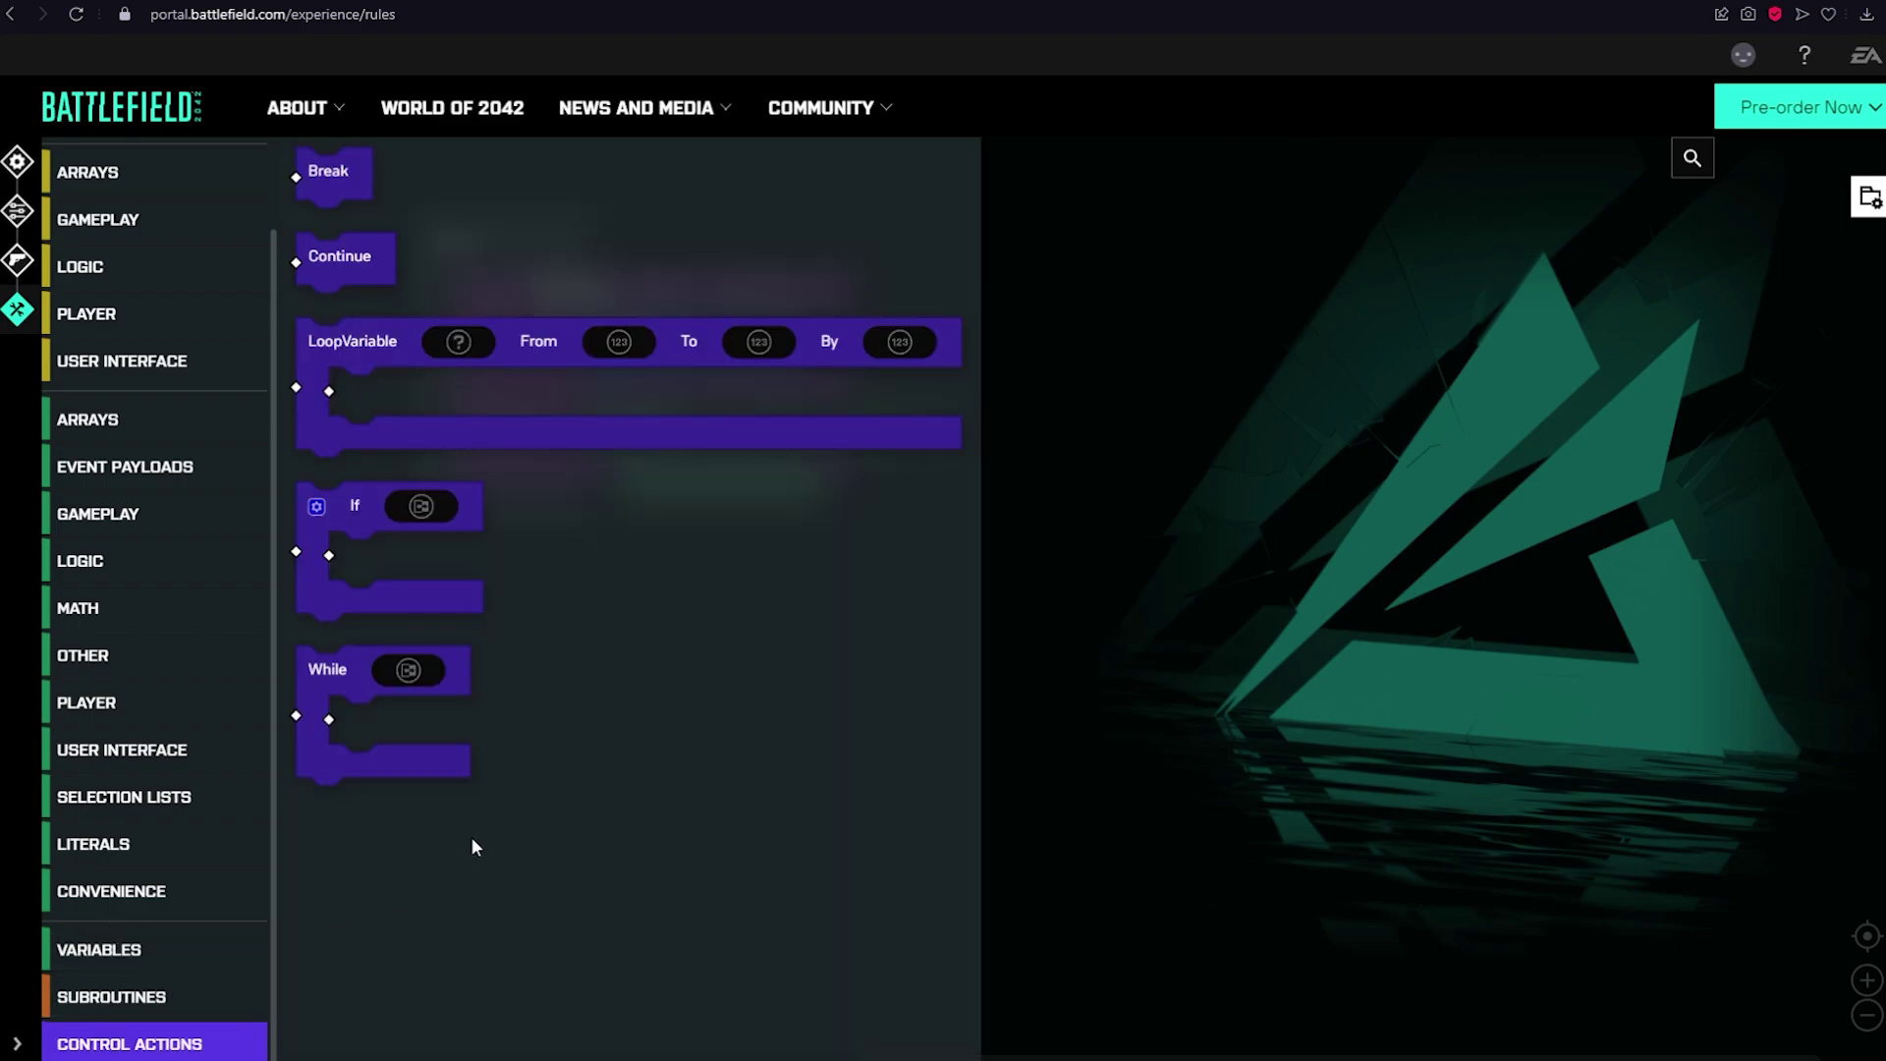
{"action": "left_click", "coordinate": [142, 997]}
{"action": "left_click", "coordinate": [186, 963]}
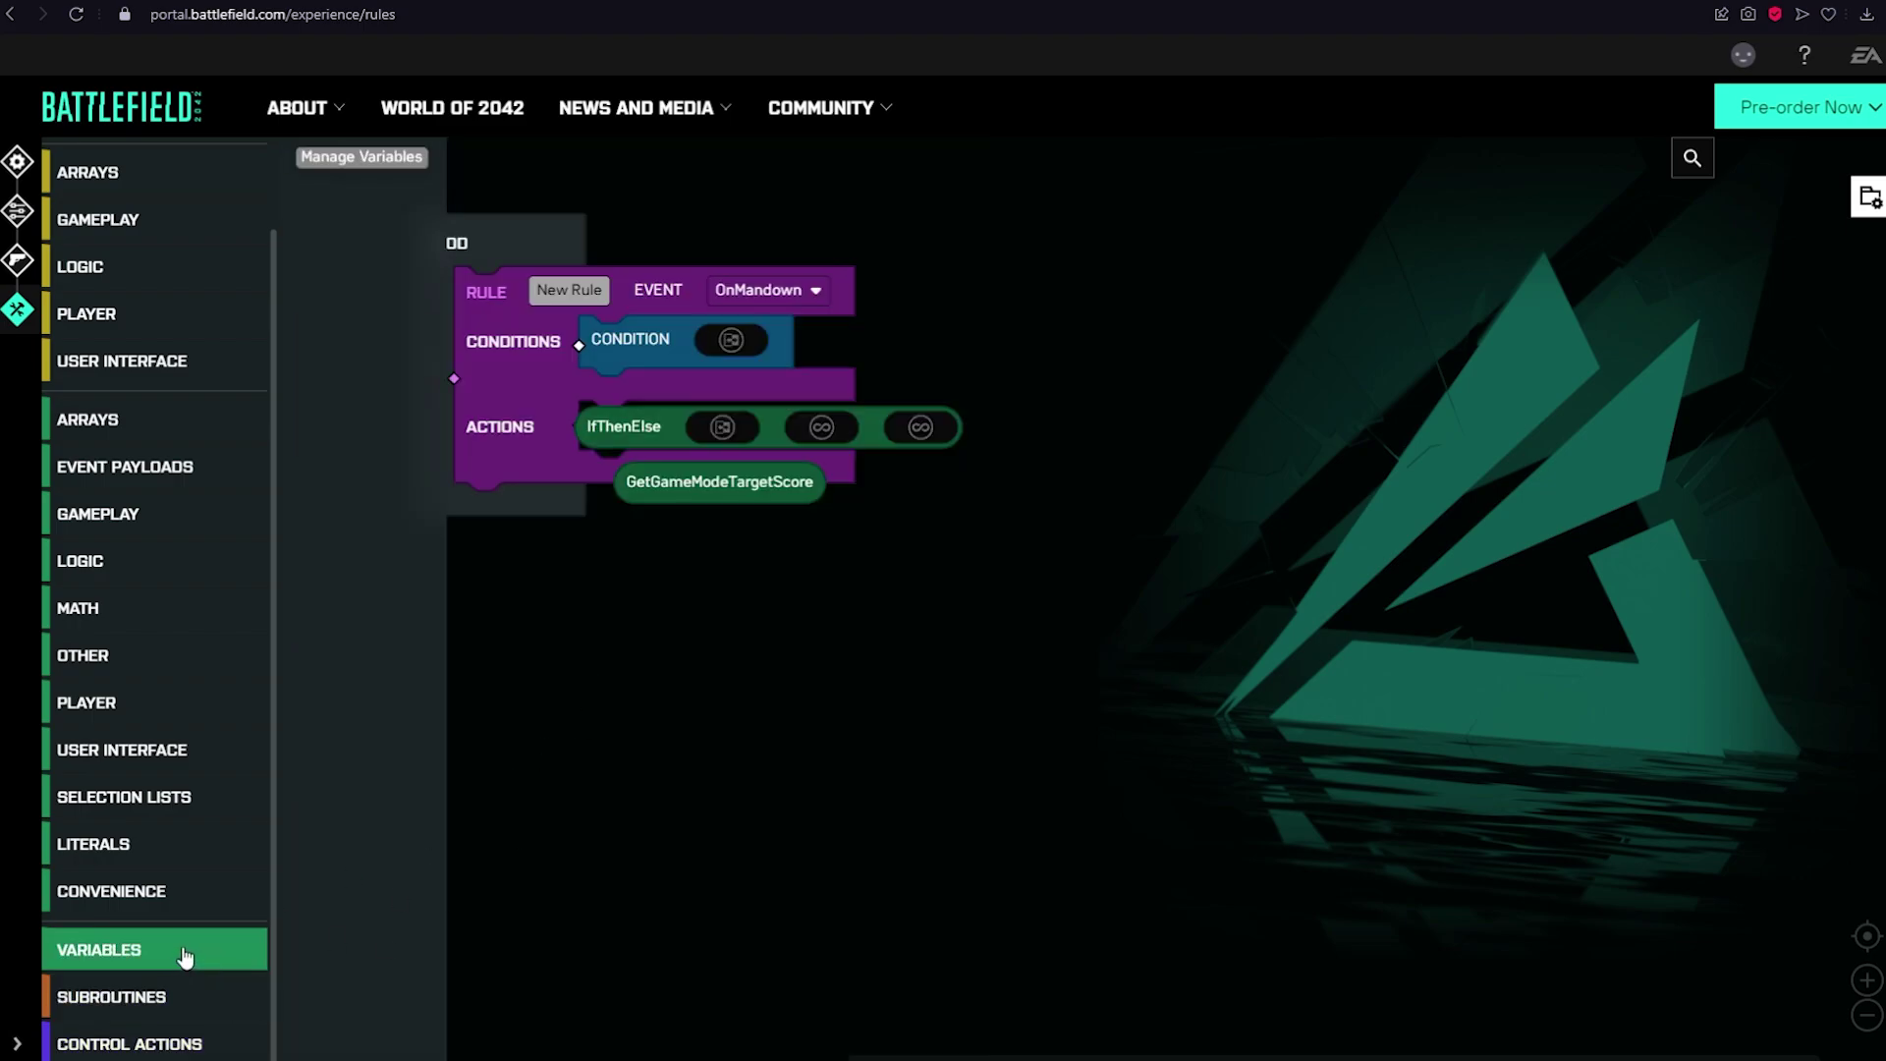
Examine the array action blocks and the full list of gameplay action blocks, from deploy to soldier actions
{"action": "scroll", "coordinate": [157, 329], "scroll_direction": "up", "scroll_amount": 2}
{"action": "left_click", "coordinate": [154, 284]}
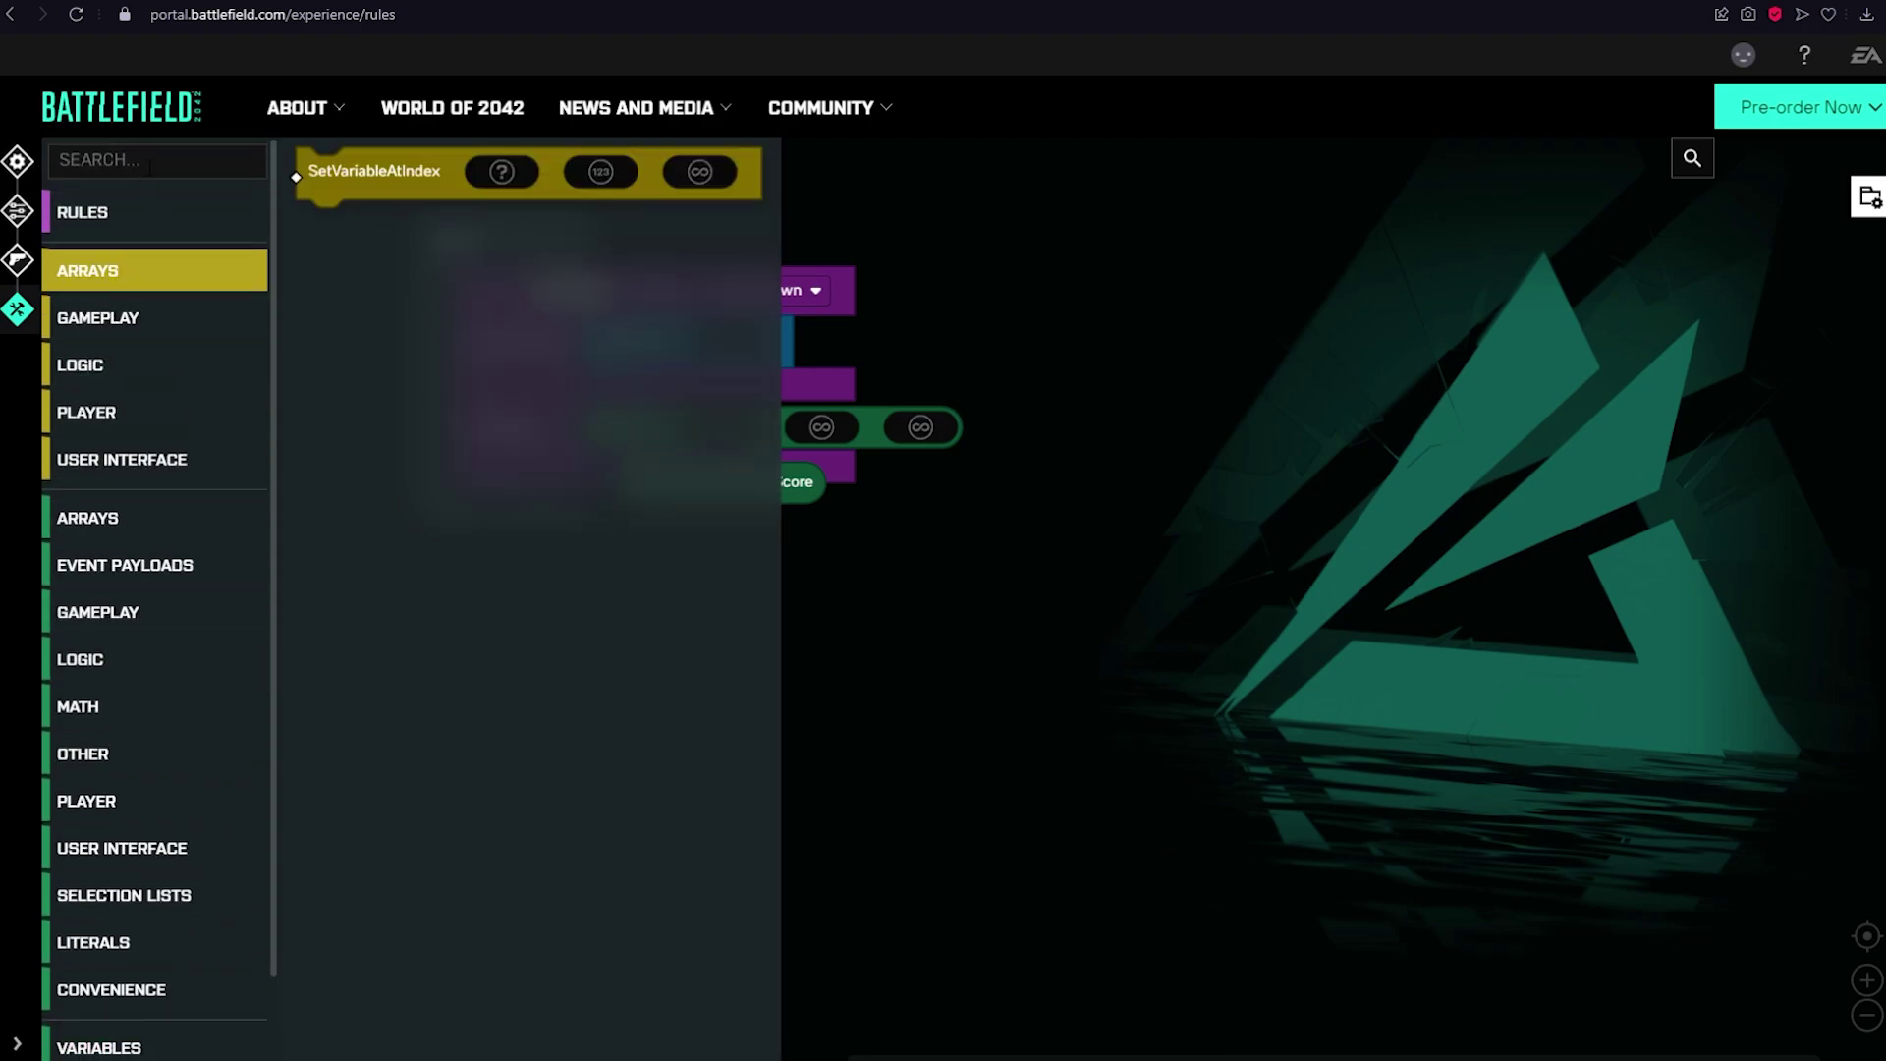
{"action": "left_click", "coordinate": [154, 318]}
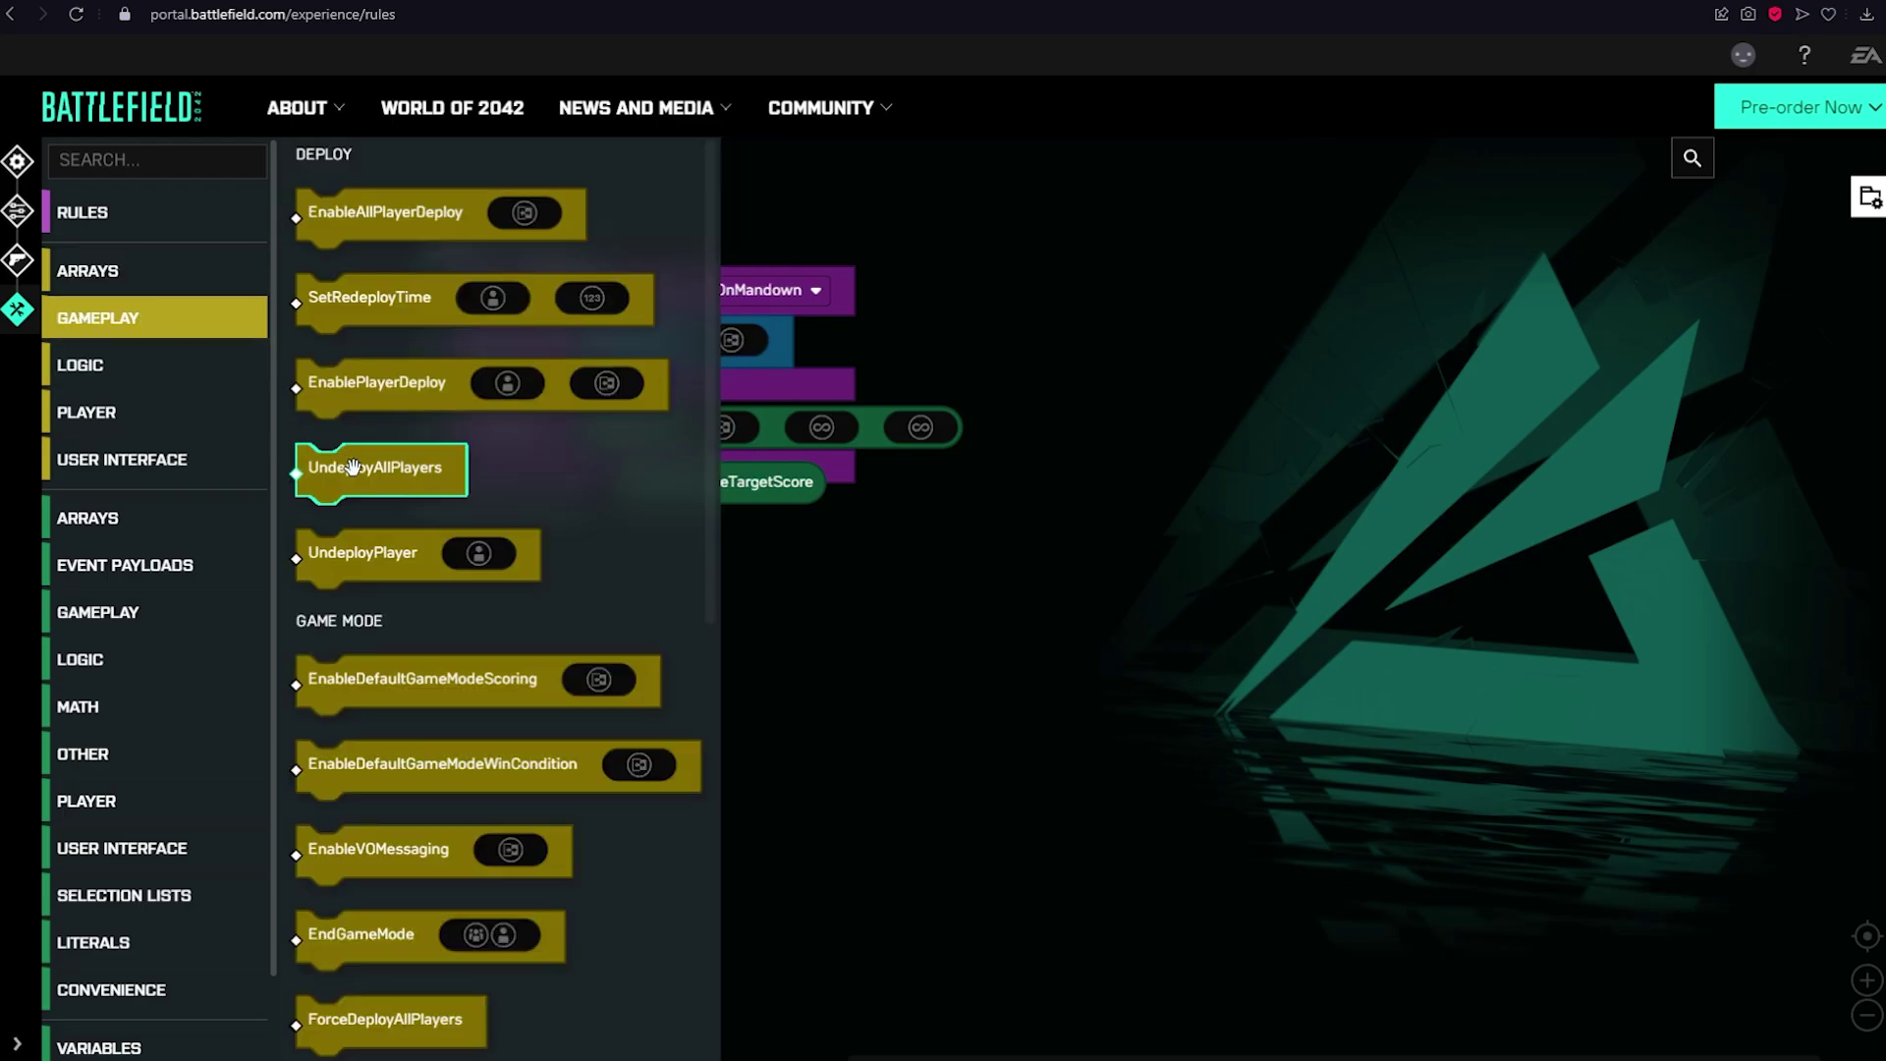
{"action": "scroll", "coordinate": [420, 483], "scroll_direction": "down", "scroll_amount": 3}
{"action": "scroll", "coordinate": [420, 482], "scroll_direction": "down", "scroll_amount": 2}
{"action": "scroll", "coordinate": [423, 482], "scroll_direction": "down", "scroll_amount": 3}
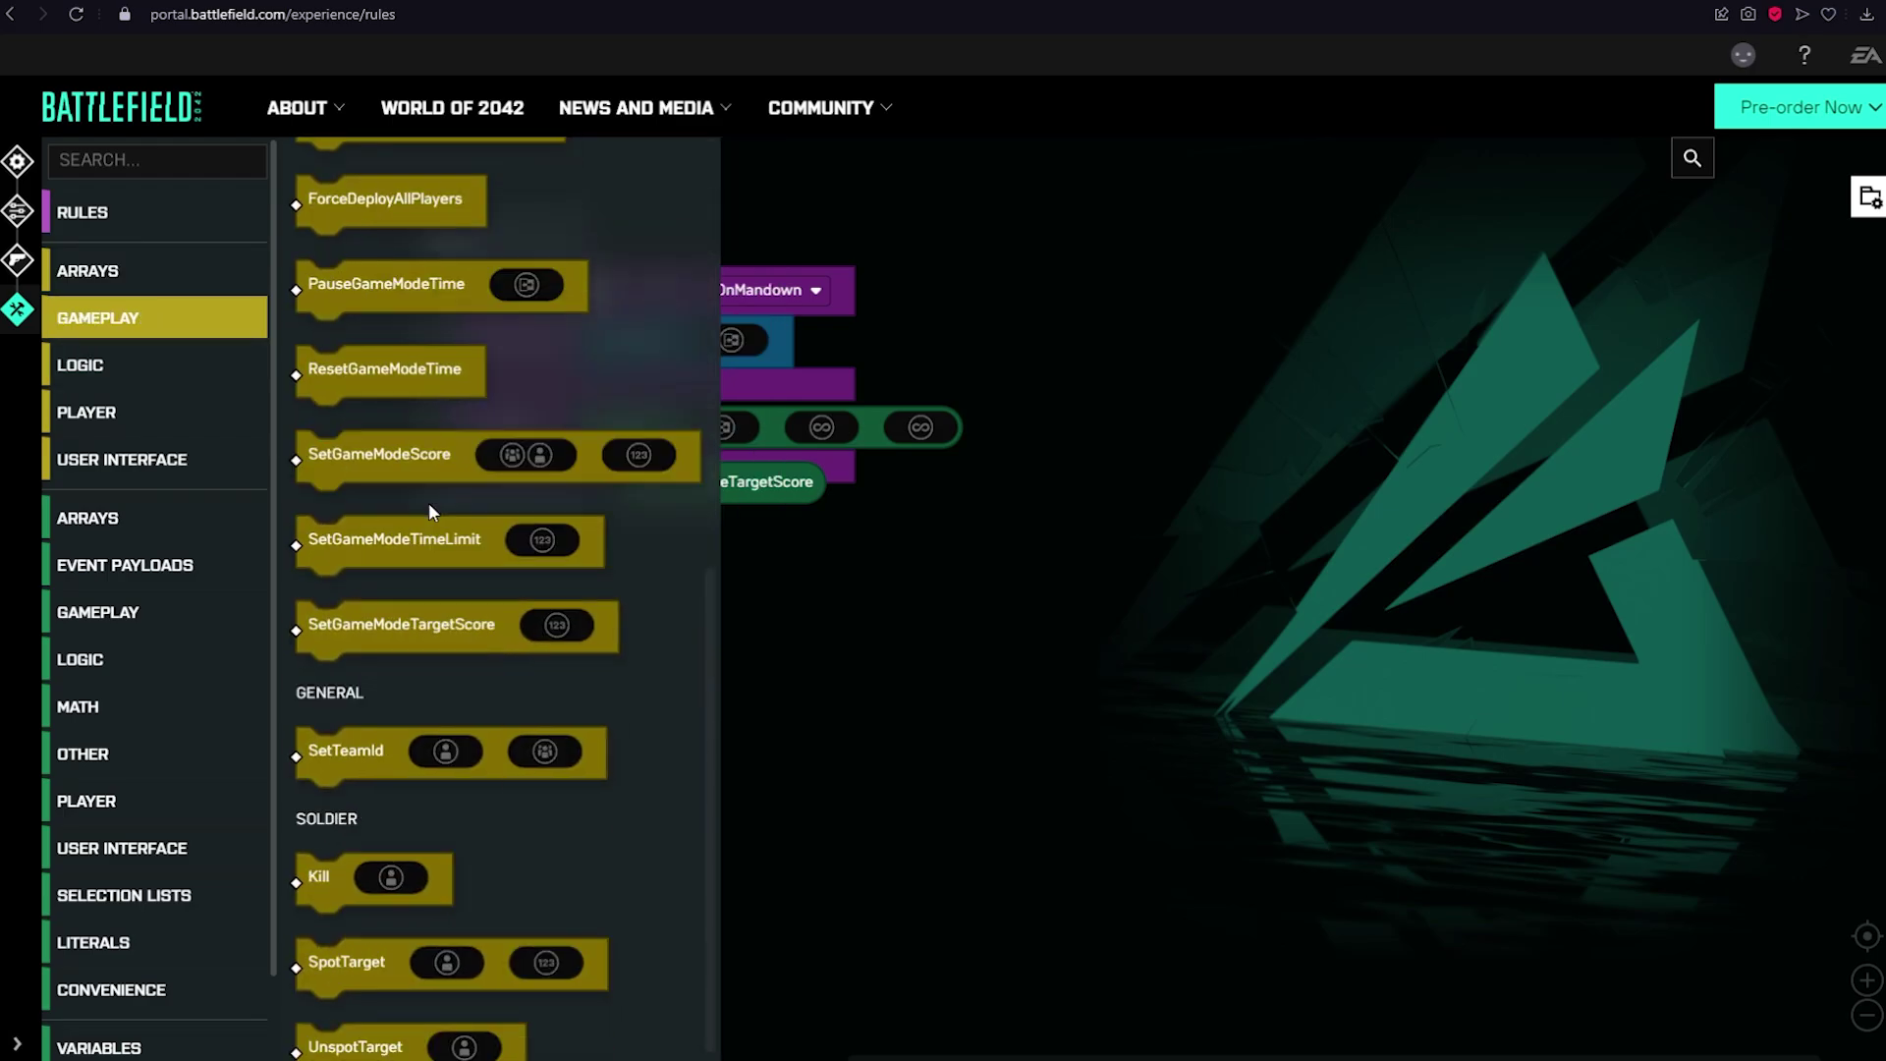
{"action": "scroll", "coordinate": [412, 511], "scroll_direction": "down", "scroll_amount": 1}
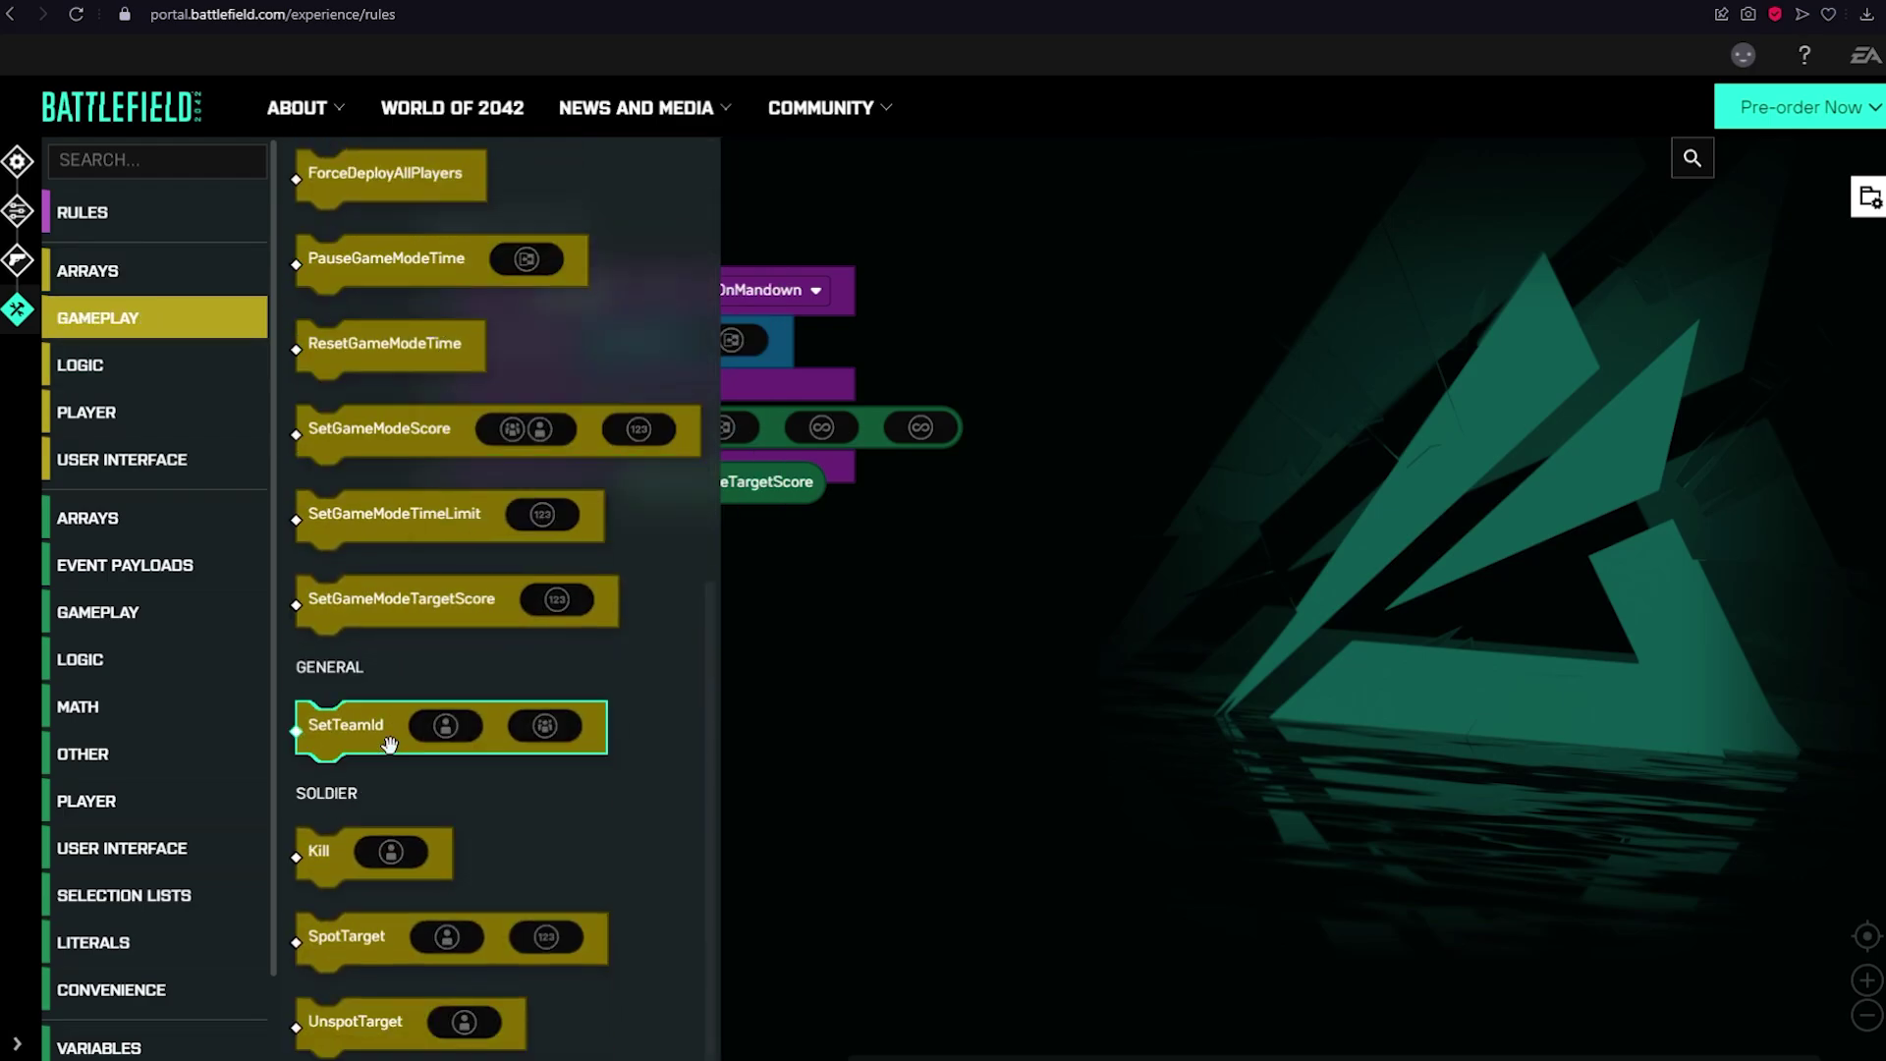
Browse the logic, player and user interface actions and the array, event payload and gameplay values, and close the block list
{"action": "left_click", "coordinate": [150, 379]}
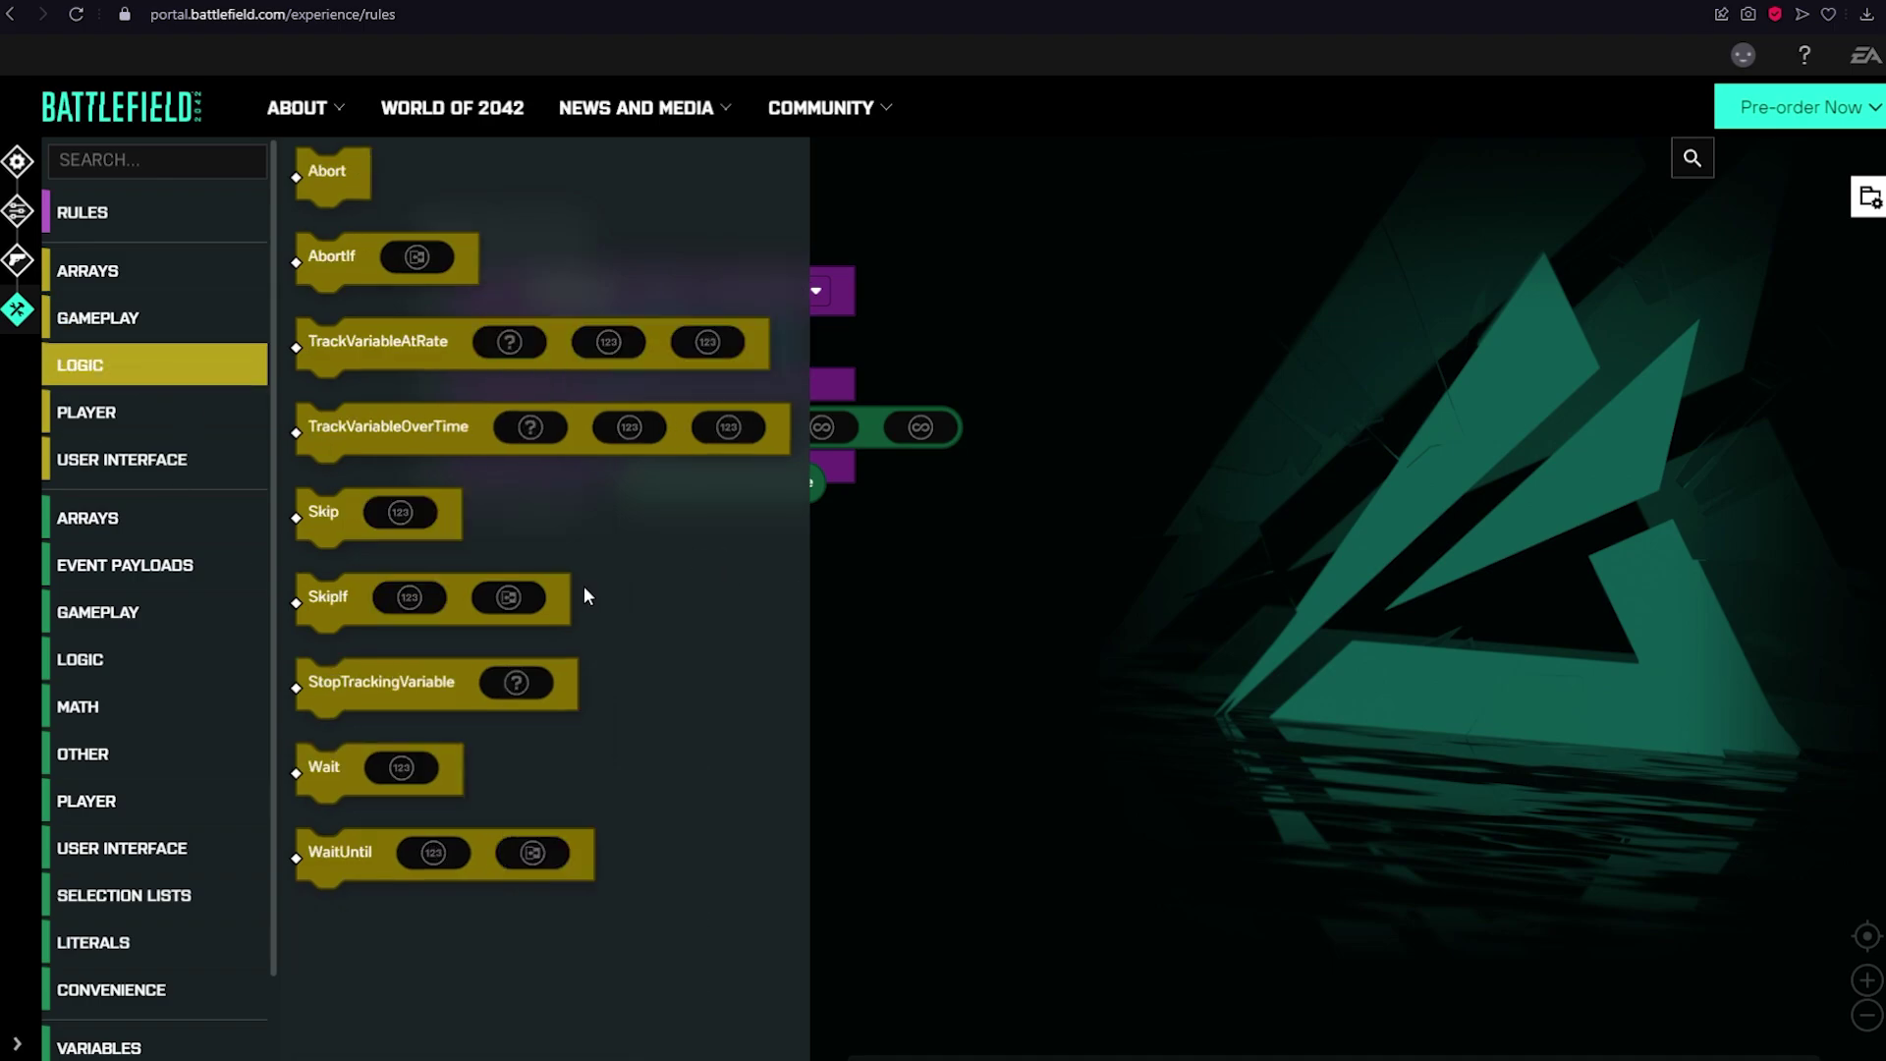
{"action": "left_click", "coordinate": [160, 432]}
{"action": "left_click", "coordinate": [177, 457]}
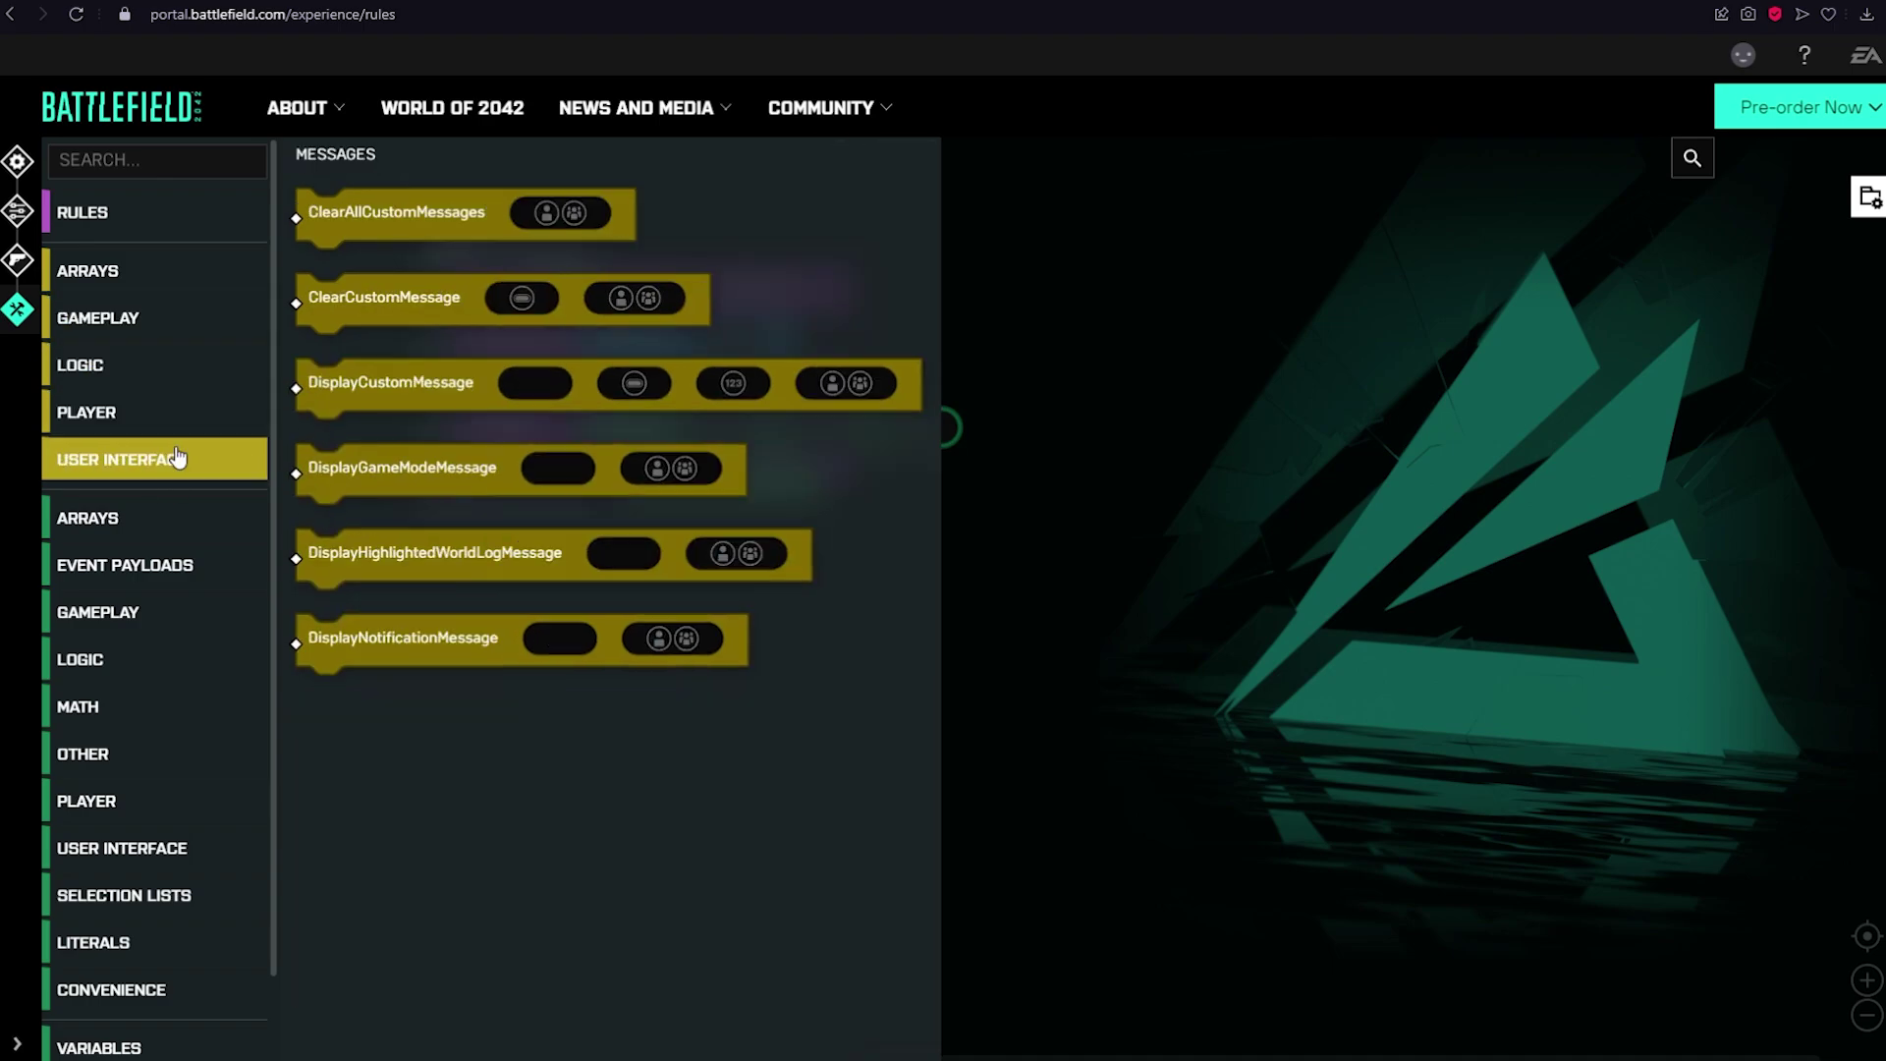
{"action": "left_click", "coordinate": [146, 529]}
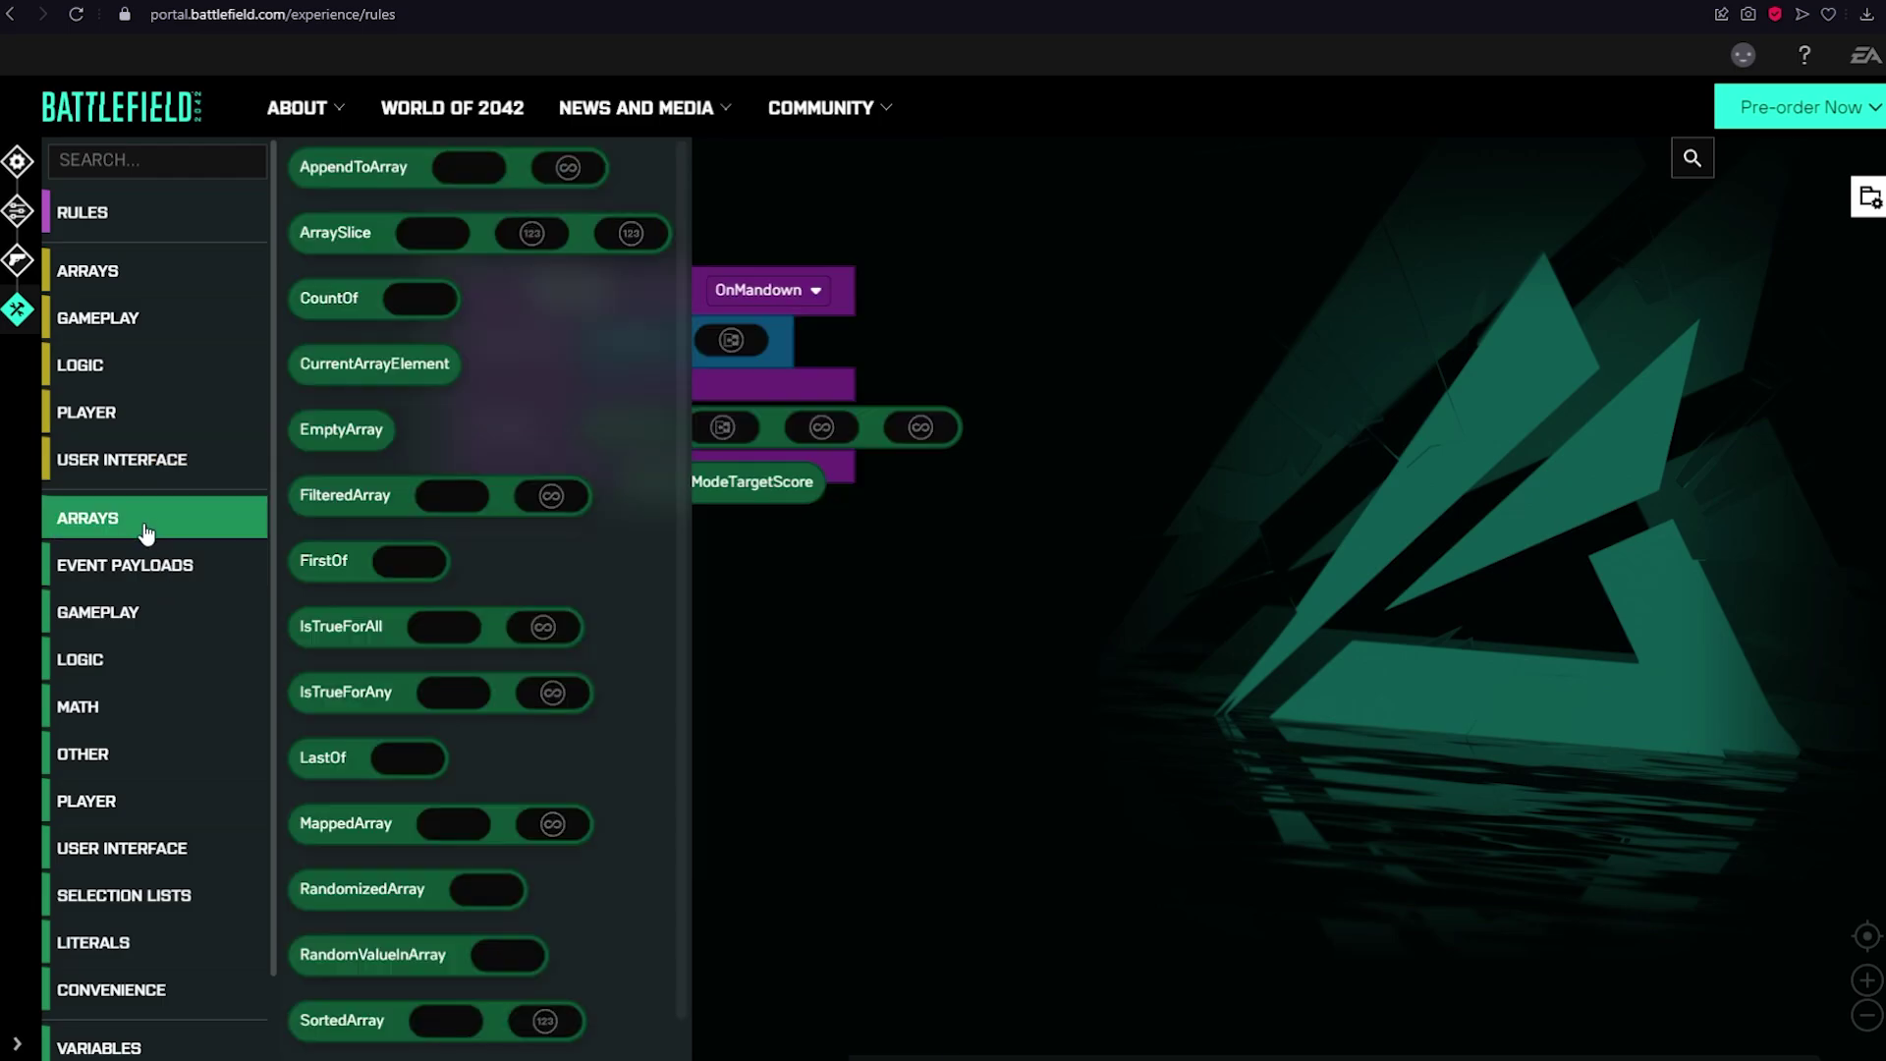
{"action": "left_click", "coordinate": [163, 578]}
{"action": "left_click", "coordinate": [163, 633]}
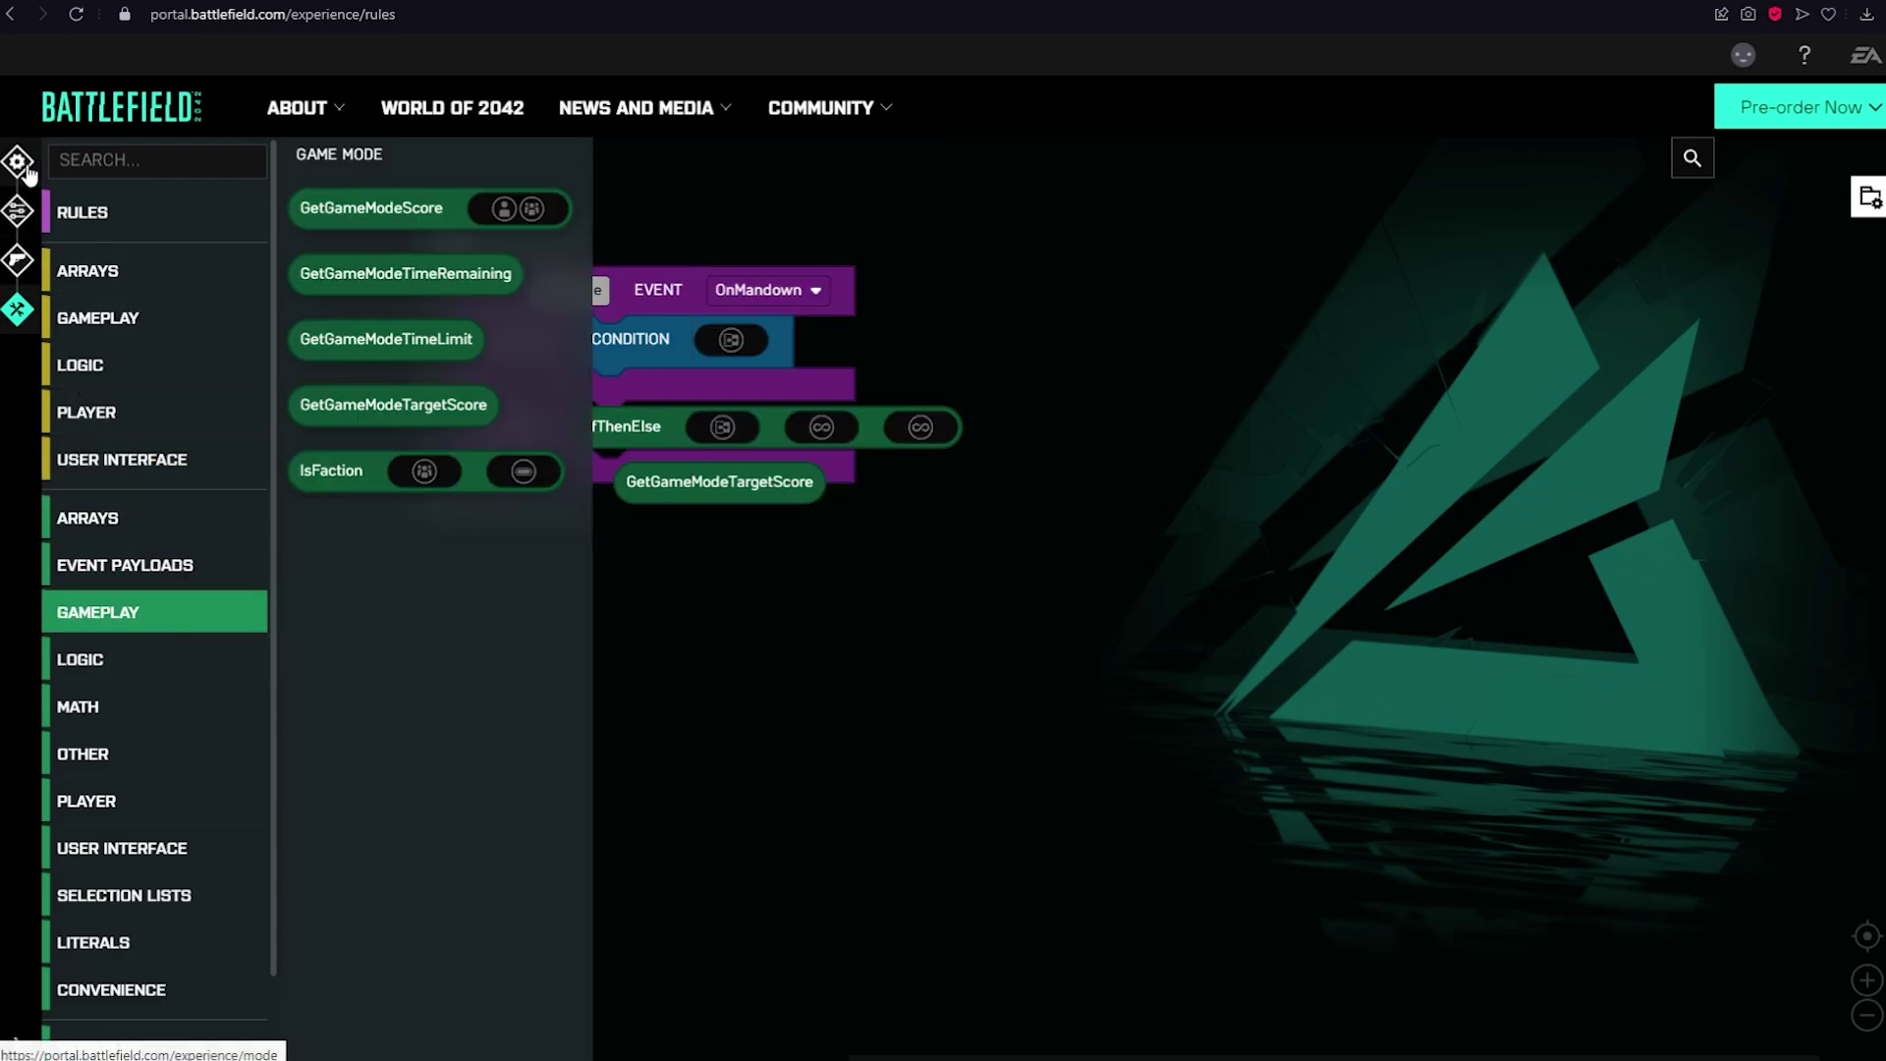
{"action": "left_click", "coordinate": [724, 699]}
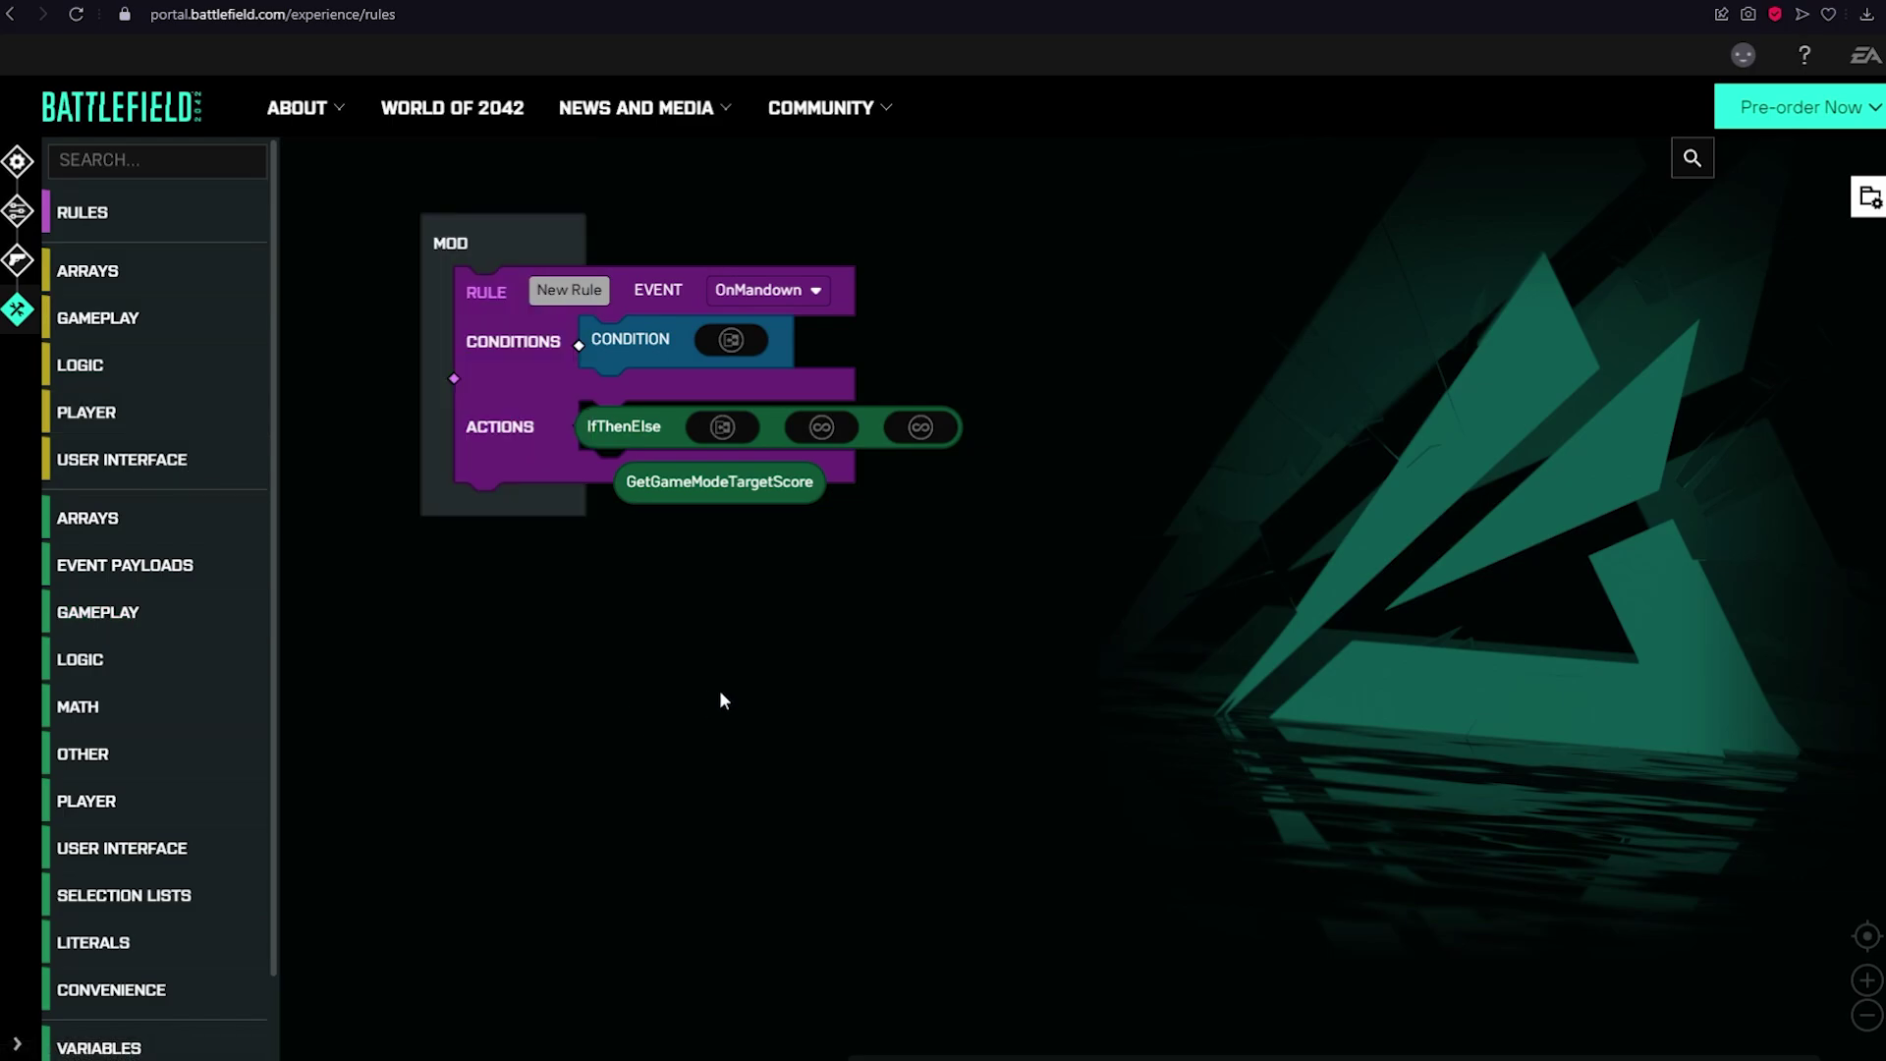
Return to the team restrictions and advance through characters, weapons, attachments and vehicles to the gadgets page
{"action": "left_click", "coordinate": [18, 264]}
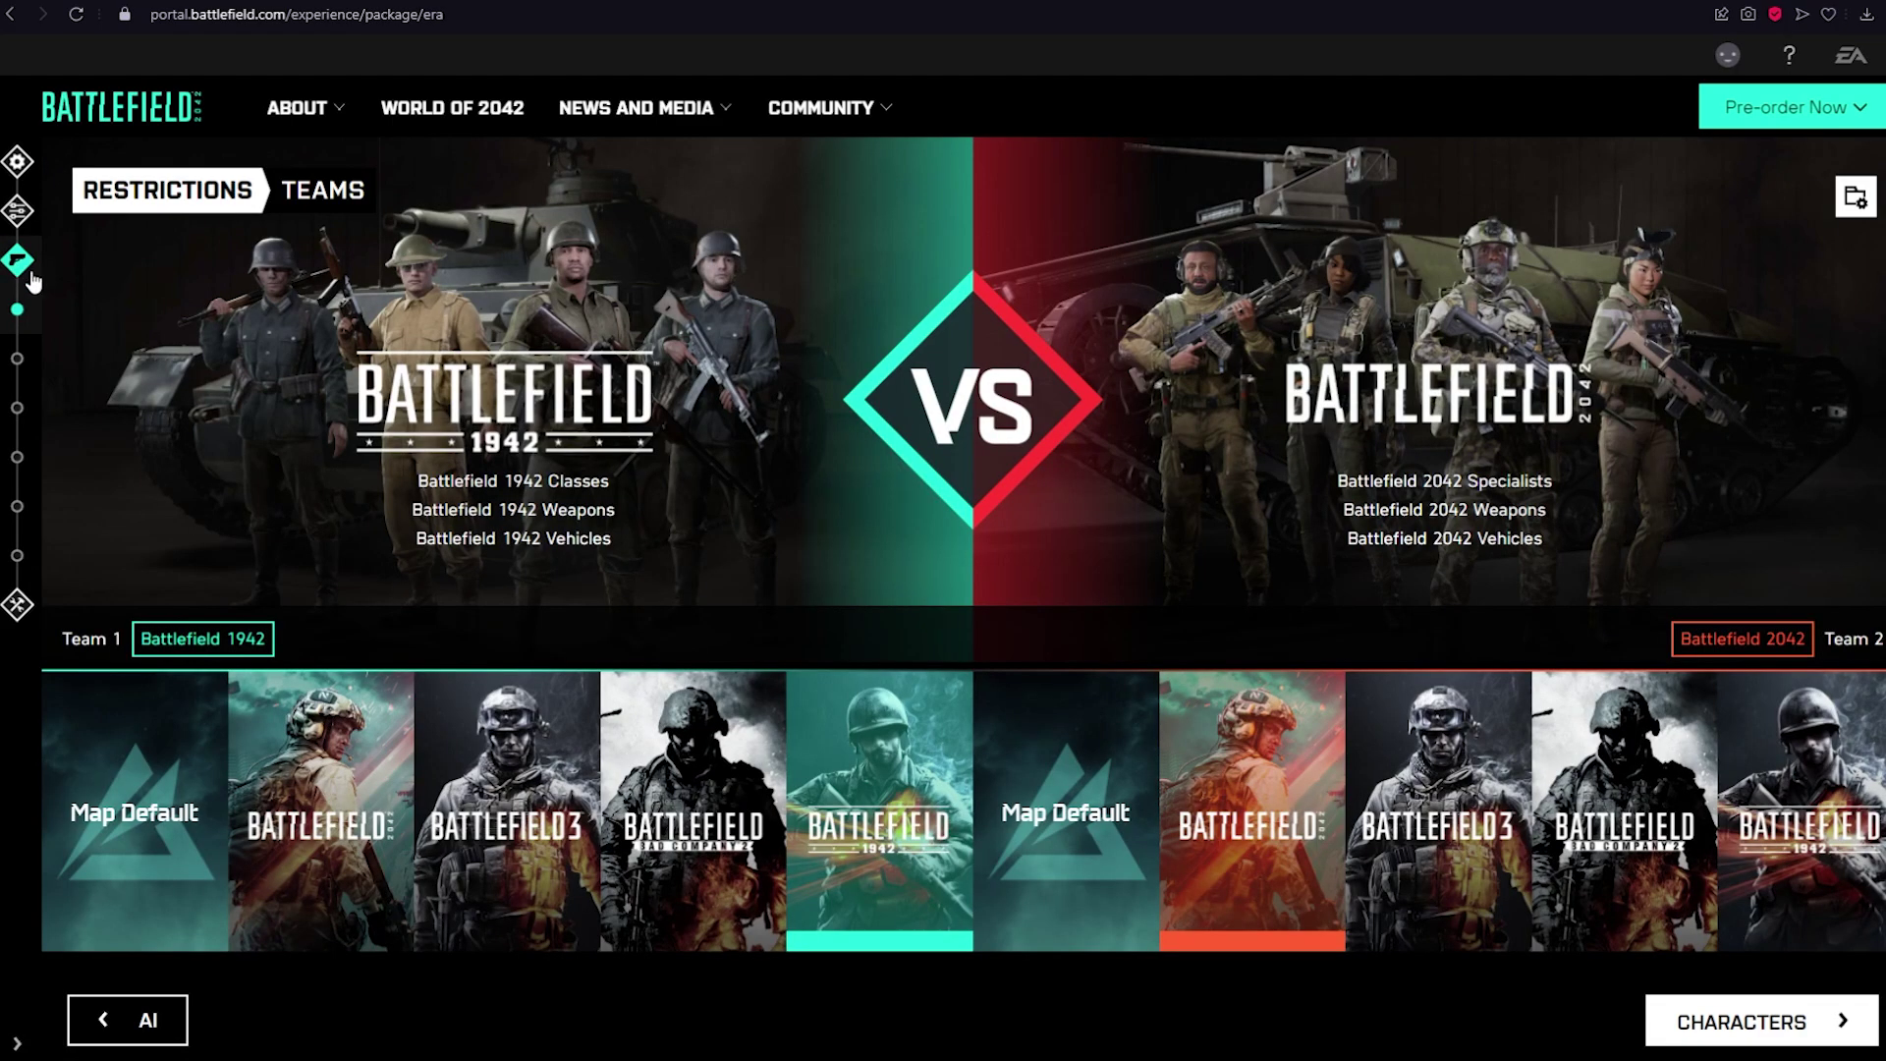
{"action": "left_click", "coordinate": [1720, 1022]}
{"action": "left_click", "coordinate": [1763, 1022]}
{"action": "left_click", "coordinate": [1779, 1022]}
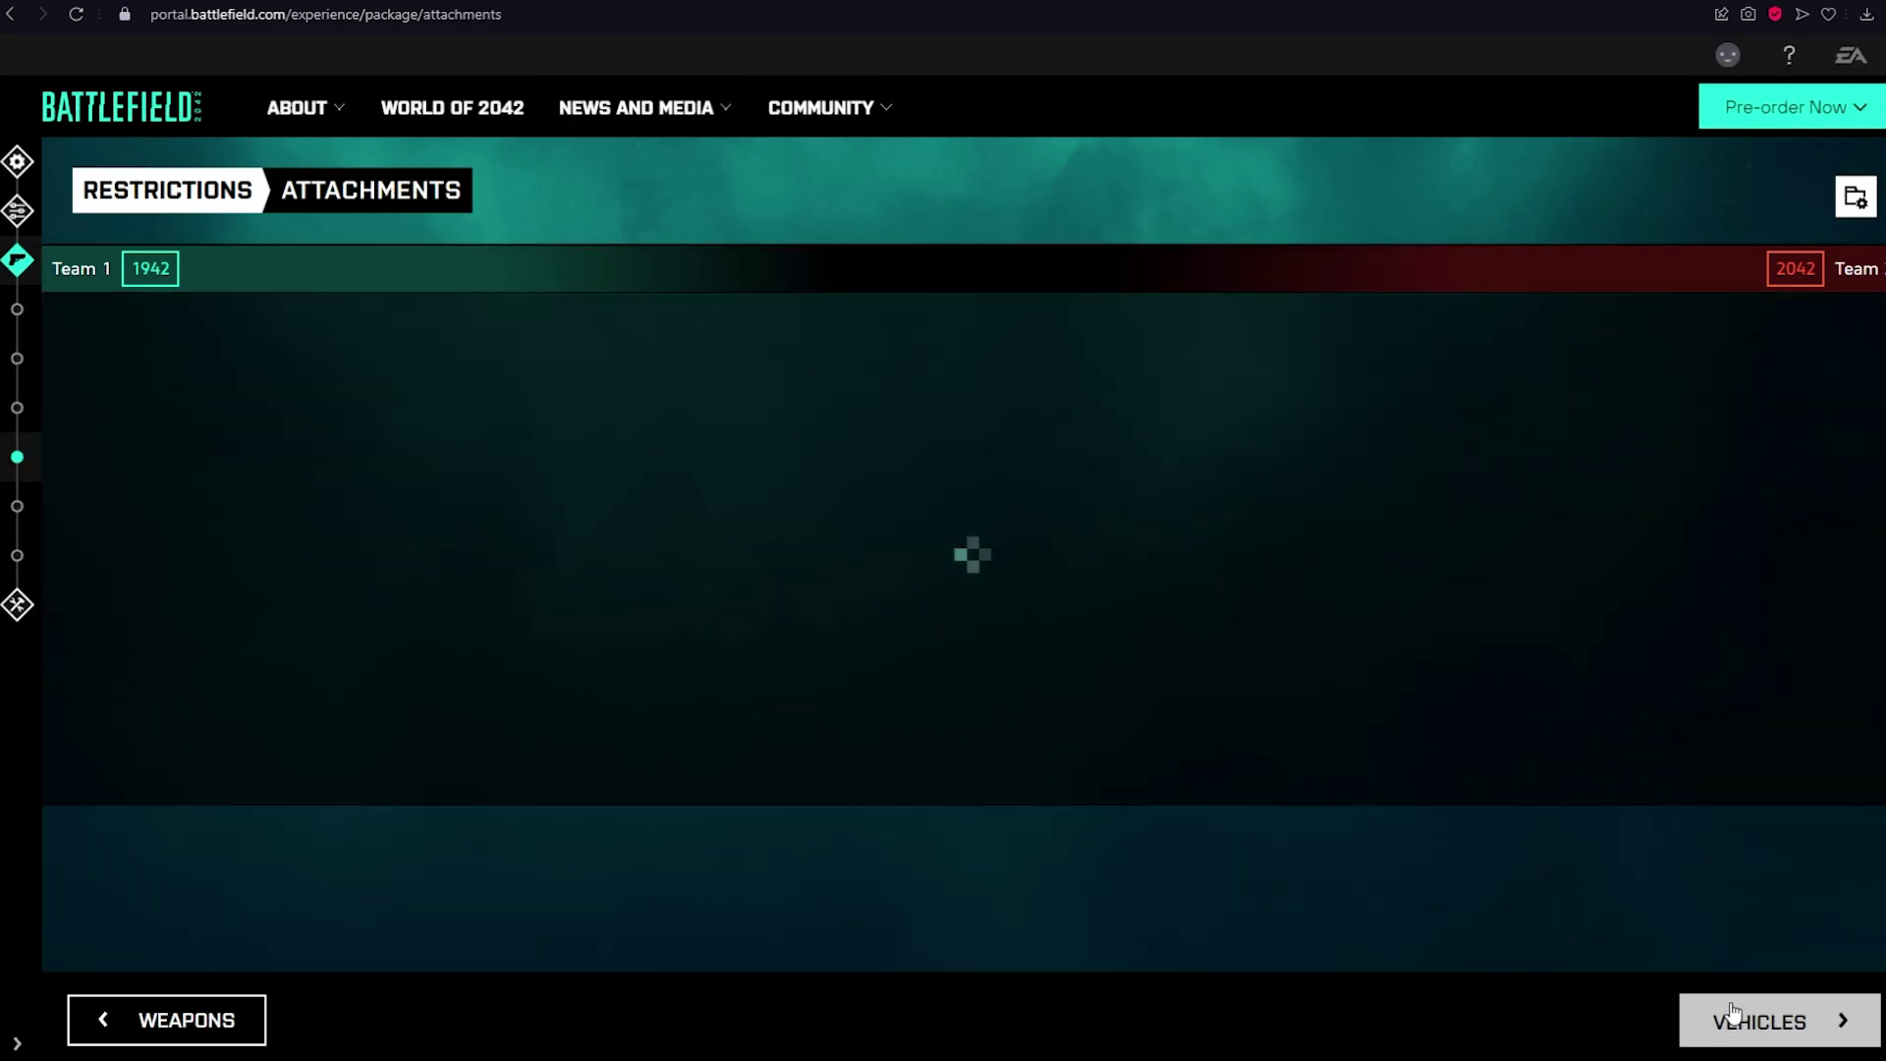
{"action": "left_click", "coordinate": [1750, 1022]}
{"action": "left_click", "coordinate": [1750, 1022]}
Finish the setup, enter "test" as the experience's name and description, and try to create it
{"action": "left_click", "coordinate": [1558, 1018]}
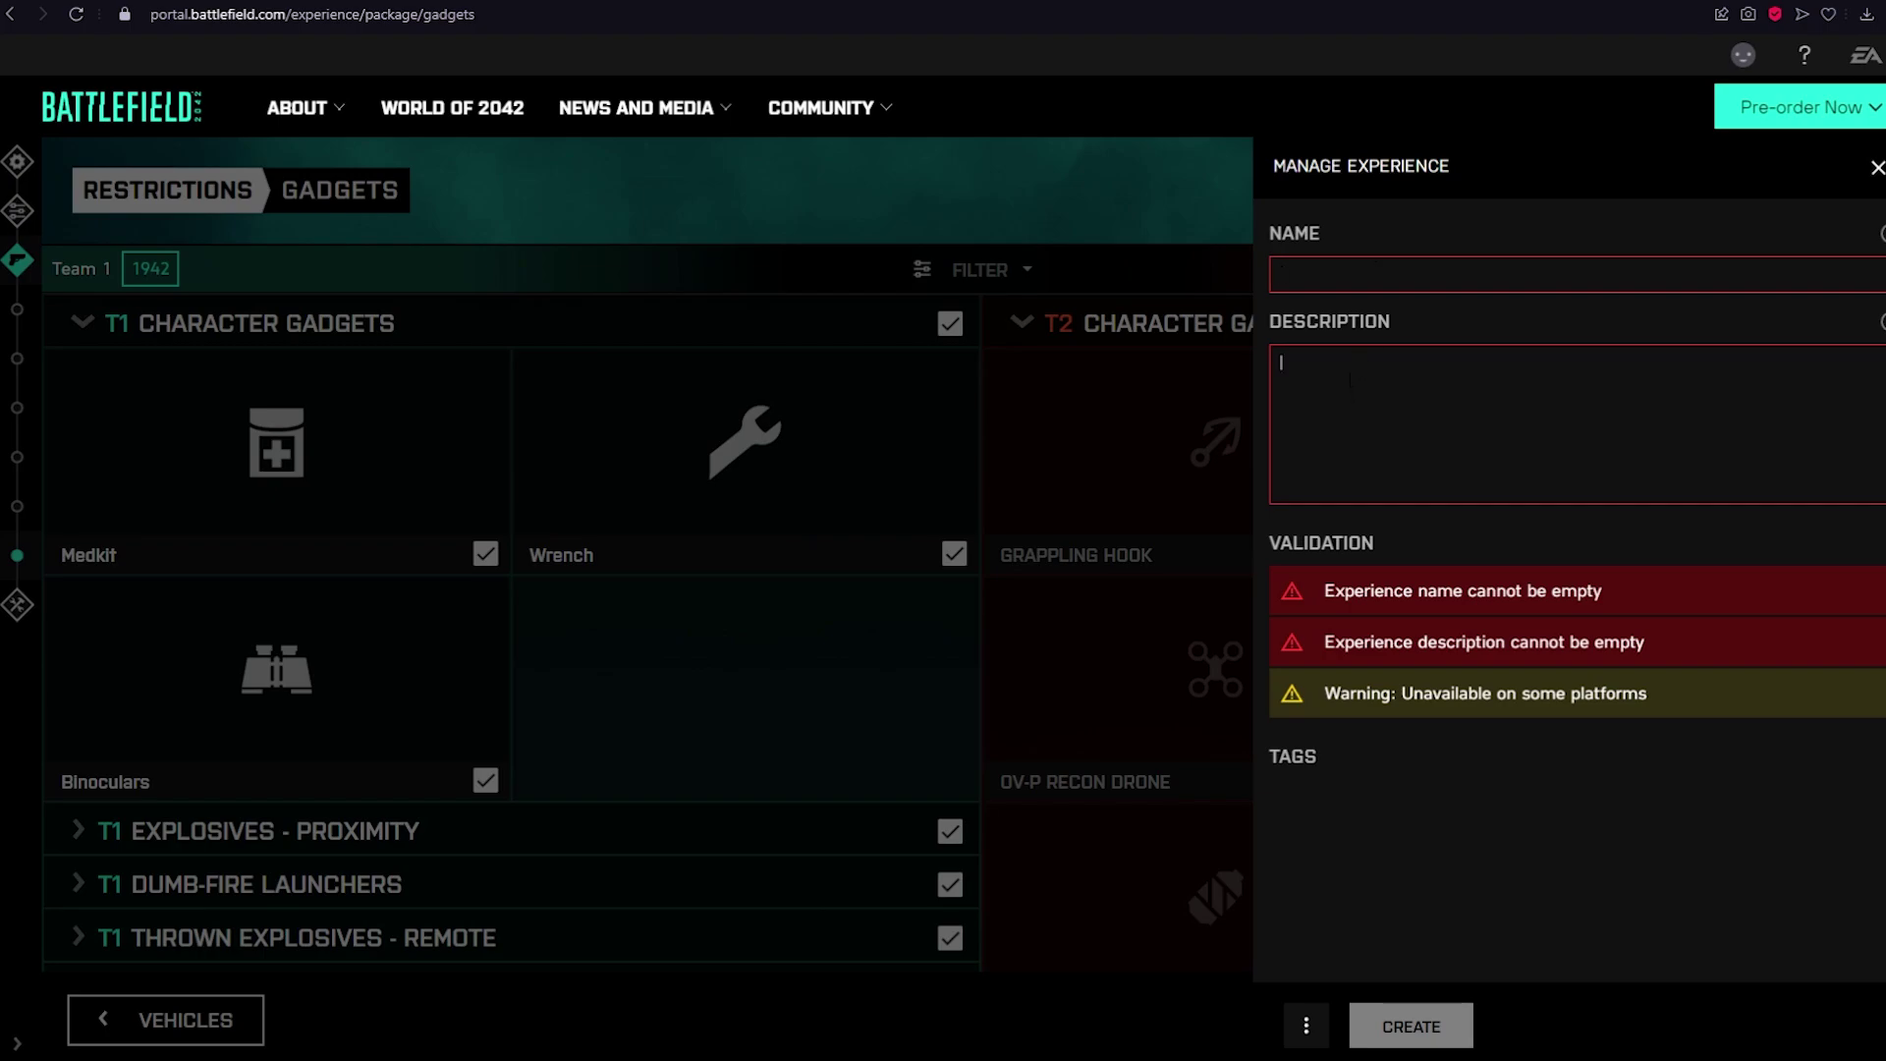
{"action": "left_click", "coordinate": [1311, 284]}
{"action": "type", "text": "testers"}
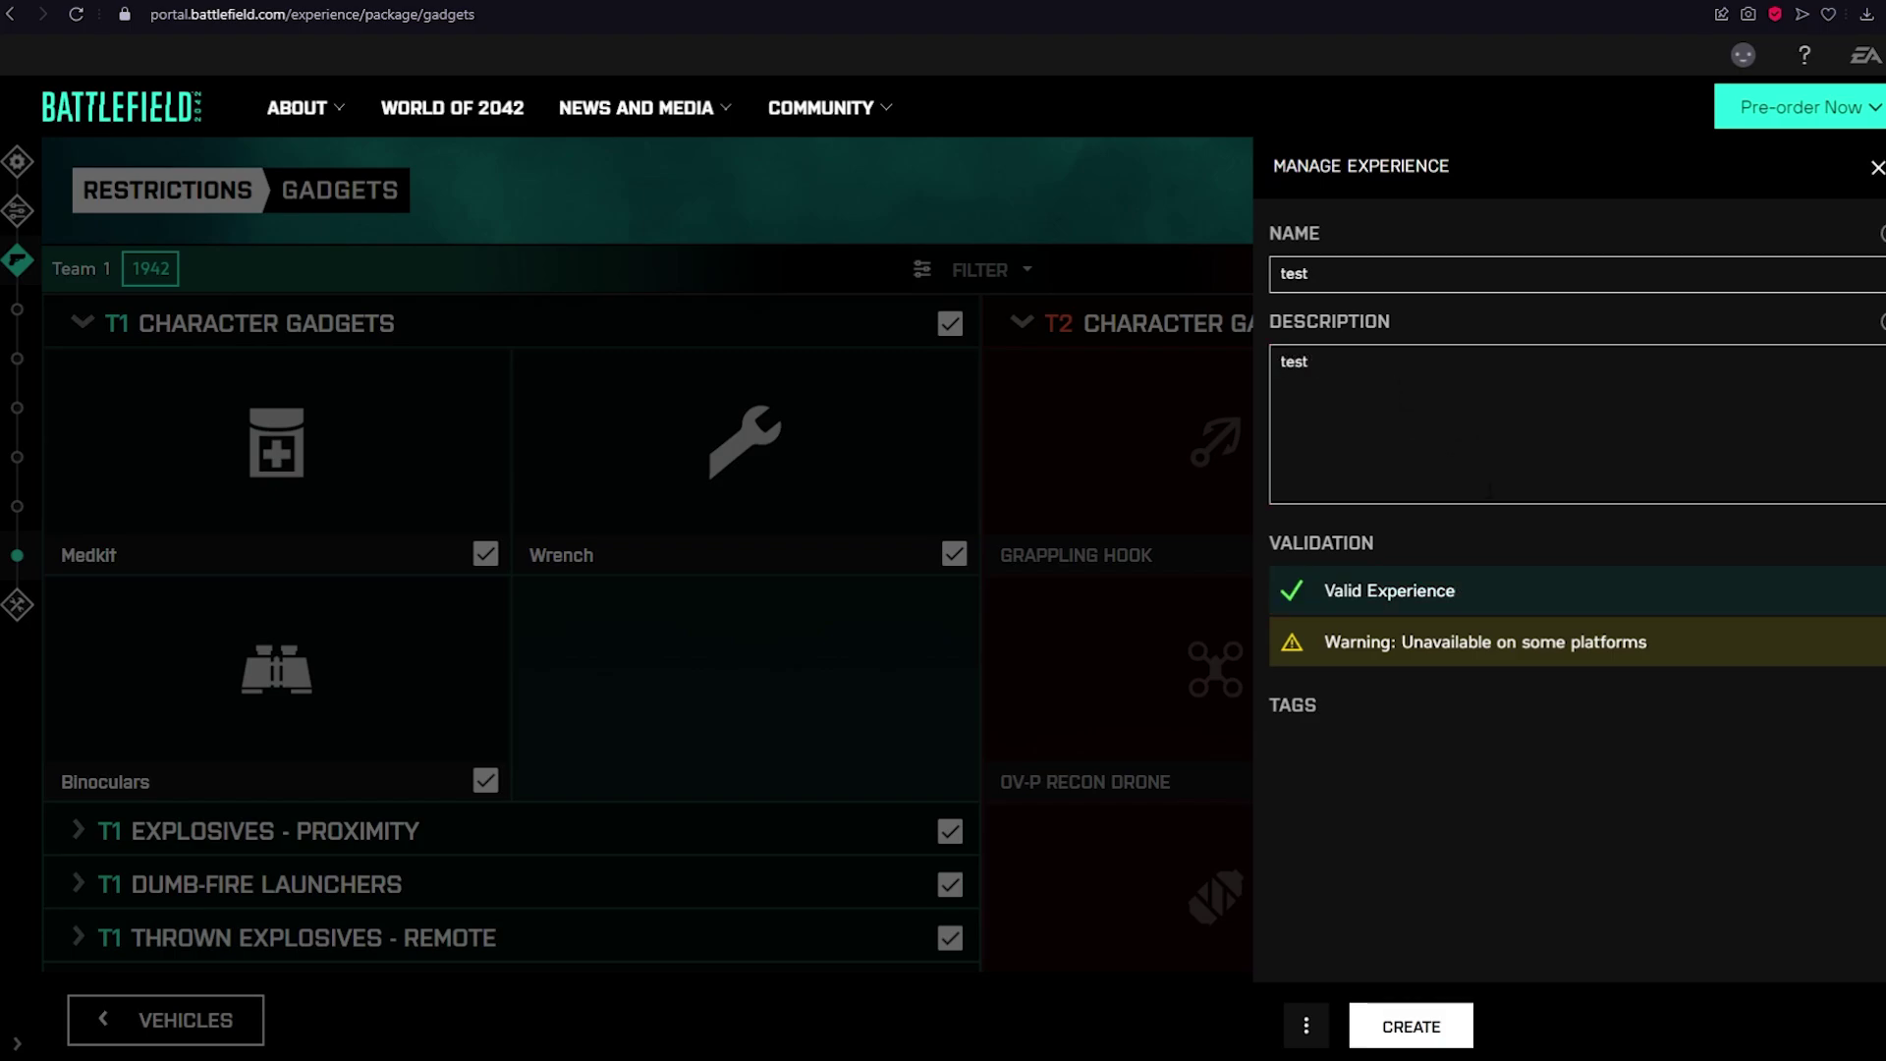
{"action": "left_click", "coordinate": [1443, 1032]}
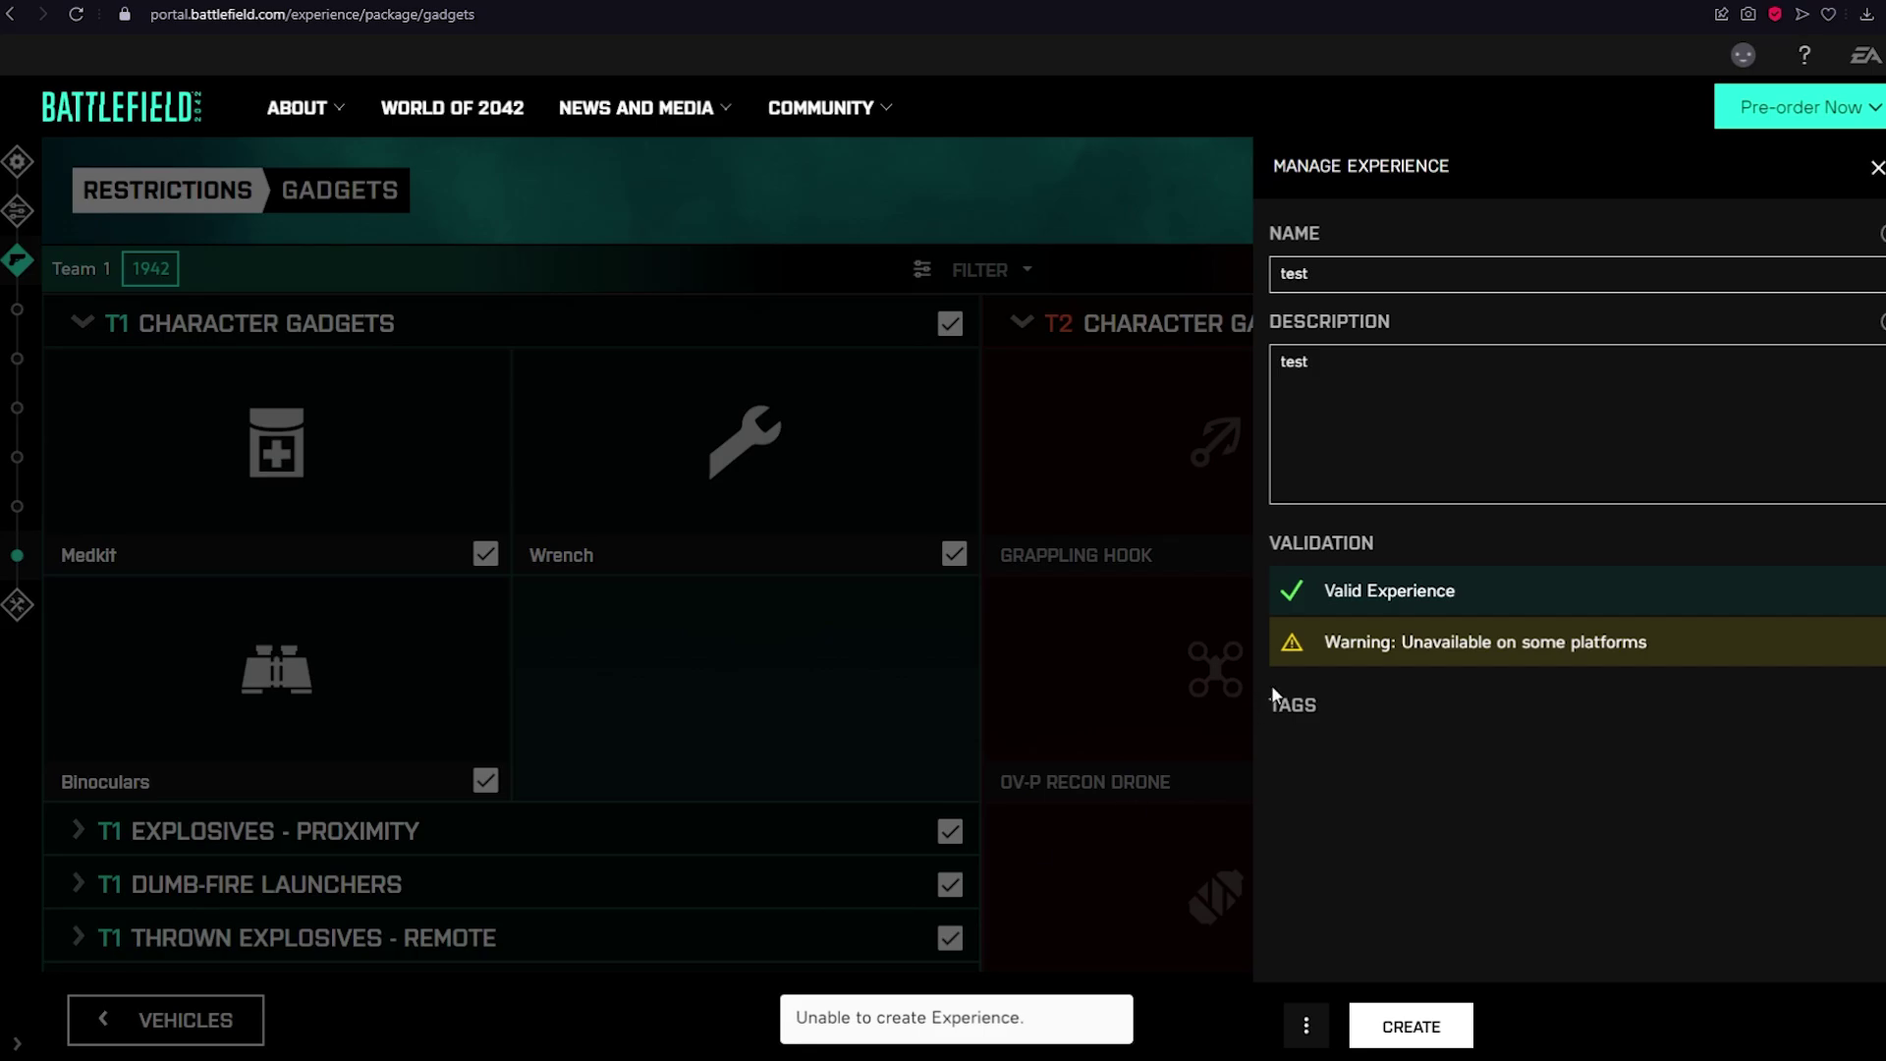
Close the experience management form, look over the gadget restrictions and return to the rules editor
{"action": "left_click", "coordinate": [1877, 168]}
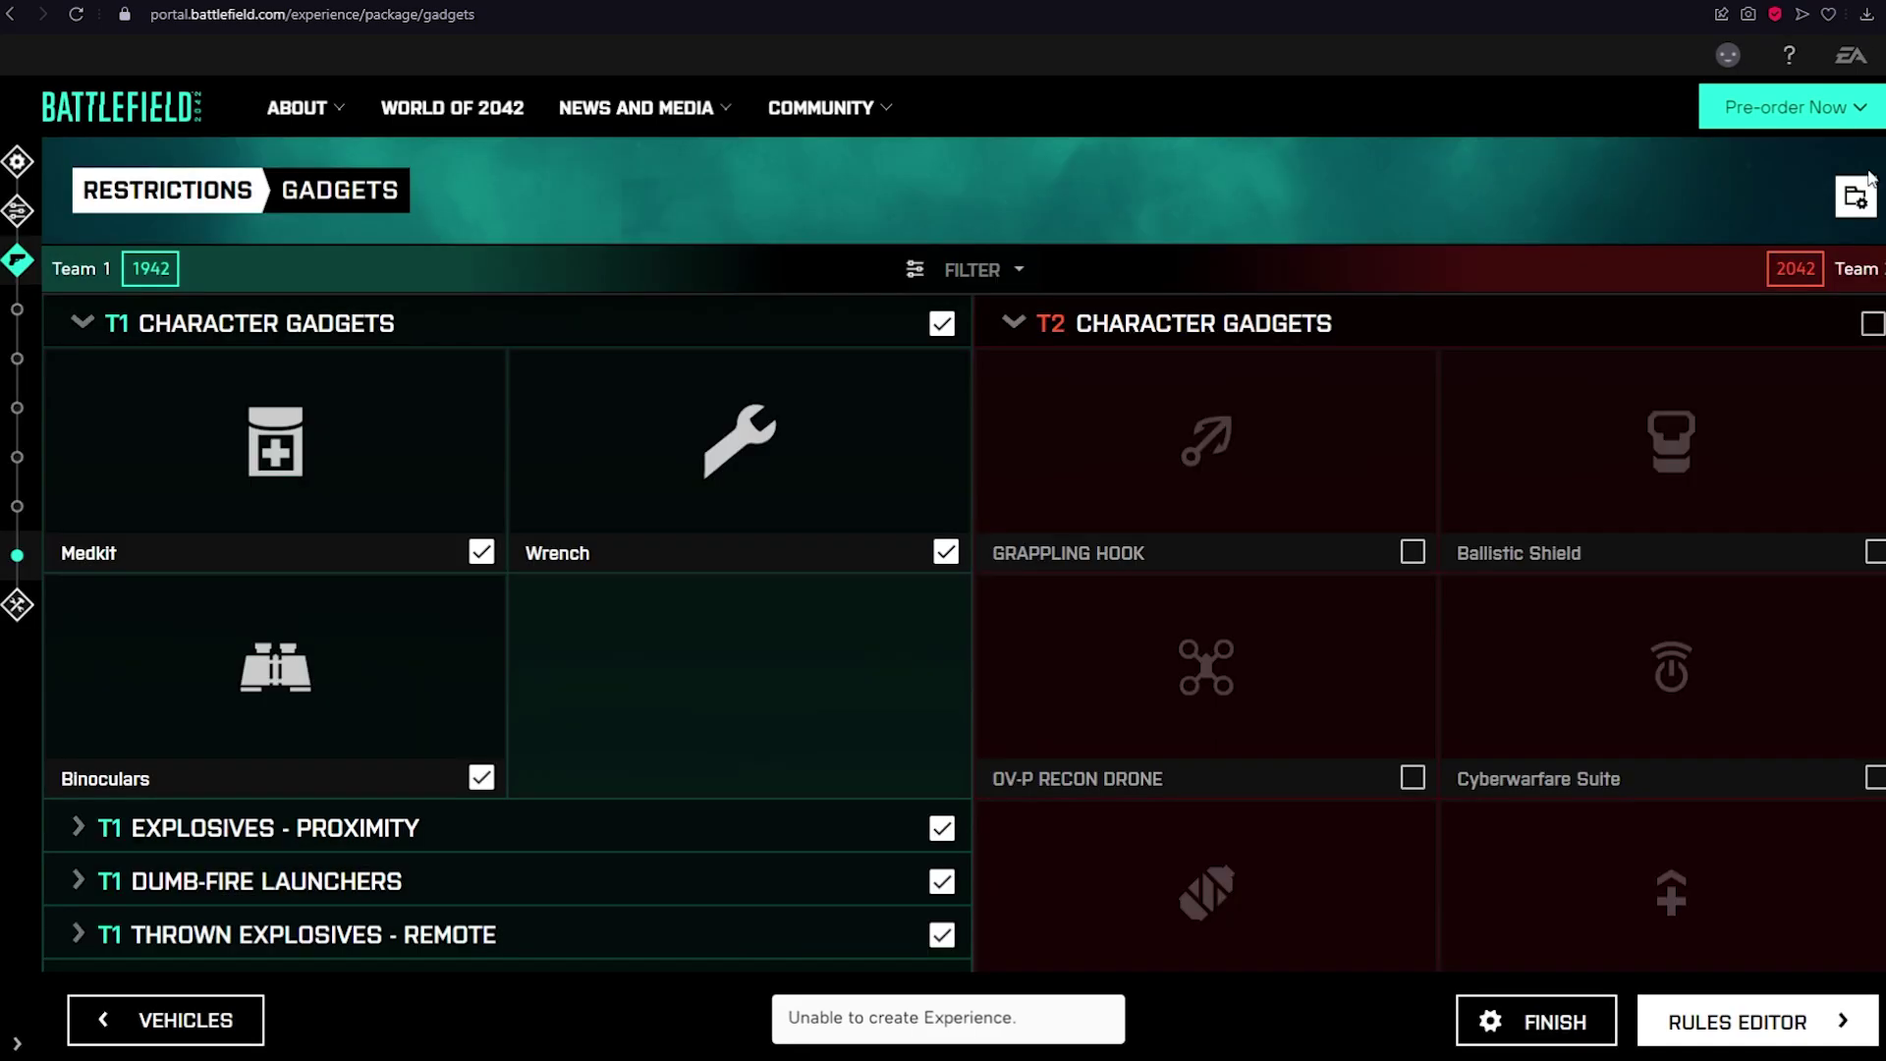
{"action": "scroll", "coordinate": [967, 644], "scroll_direction": "down", "scroll_amount": 5}
{"action": "scroll", "coordinate": [892, 688], "scroll_direction": "down", "scroll_amount": 5}
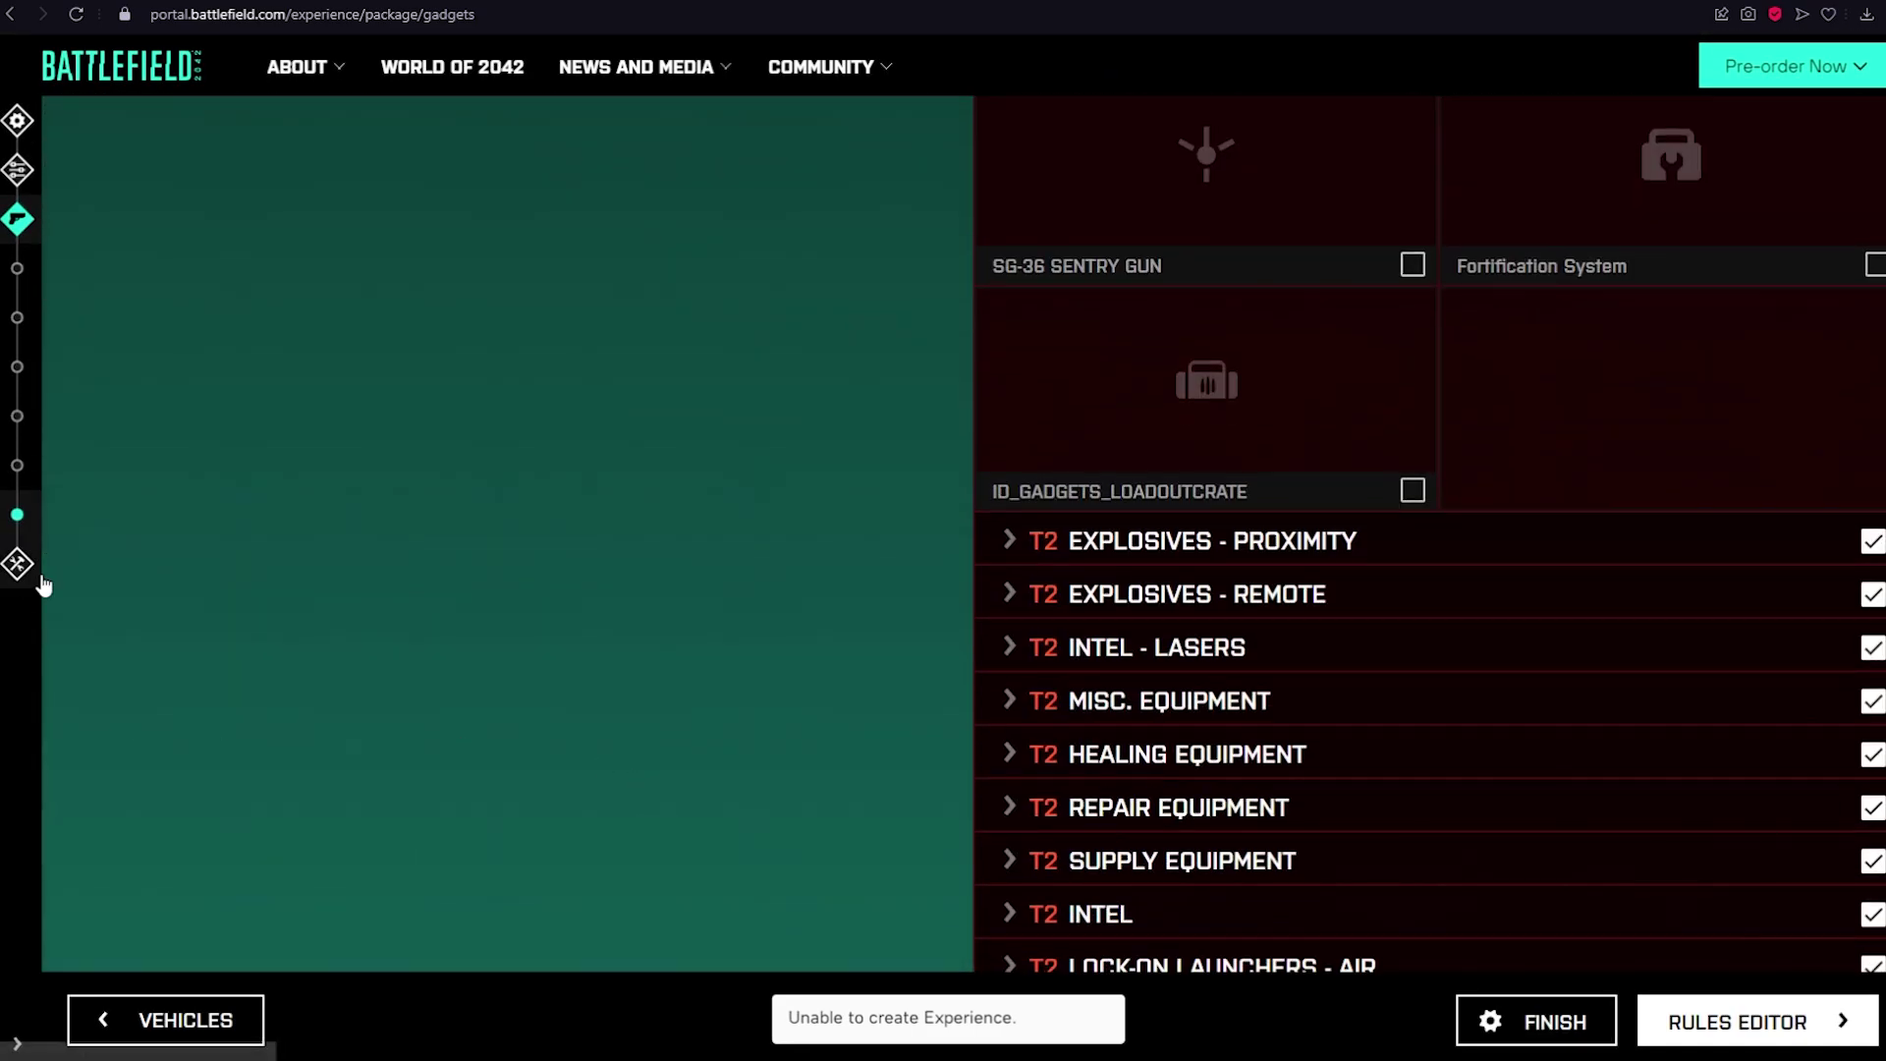
{"action": "left_click", "coordinate": [23, 569]}
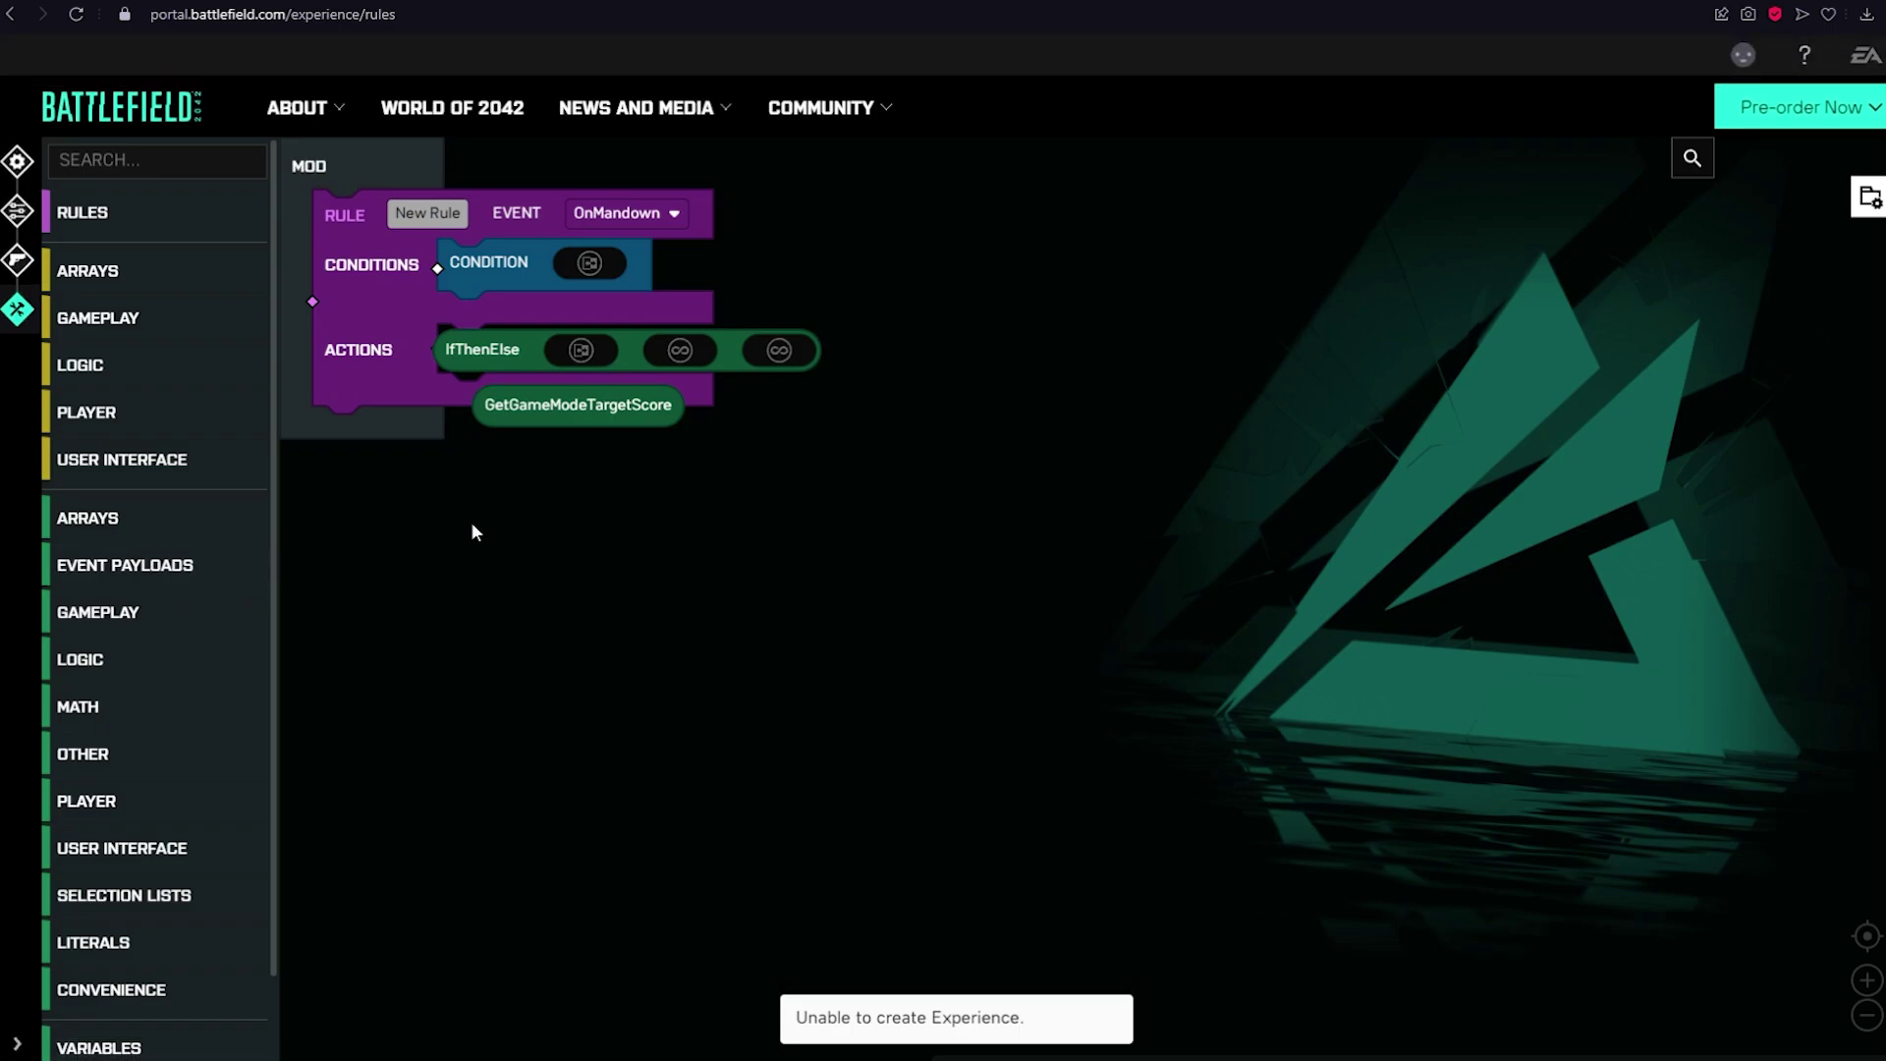